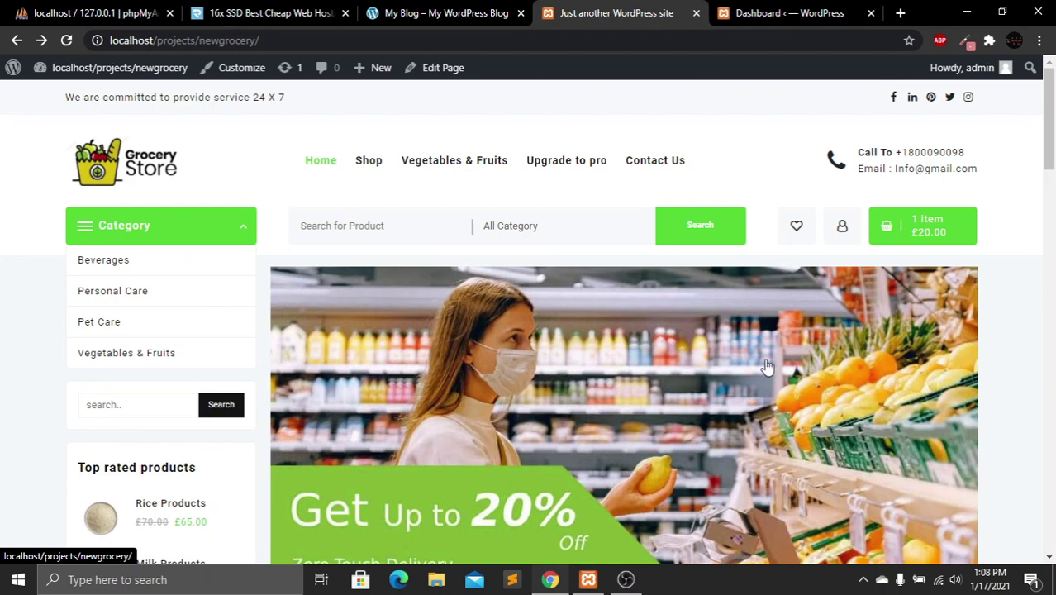
Leave the localhost Grocery Store site for the '16x SSD Best Cheap Web Hosting' DomainRacer tab
left_click_drag(1049, 133, 1052, 95)
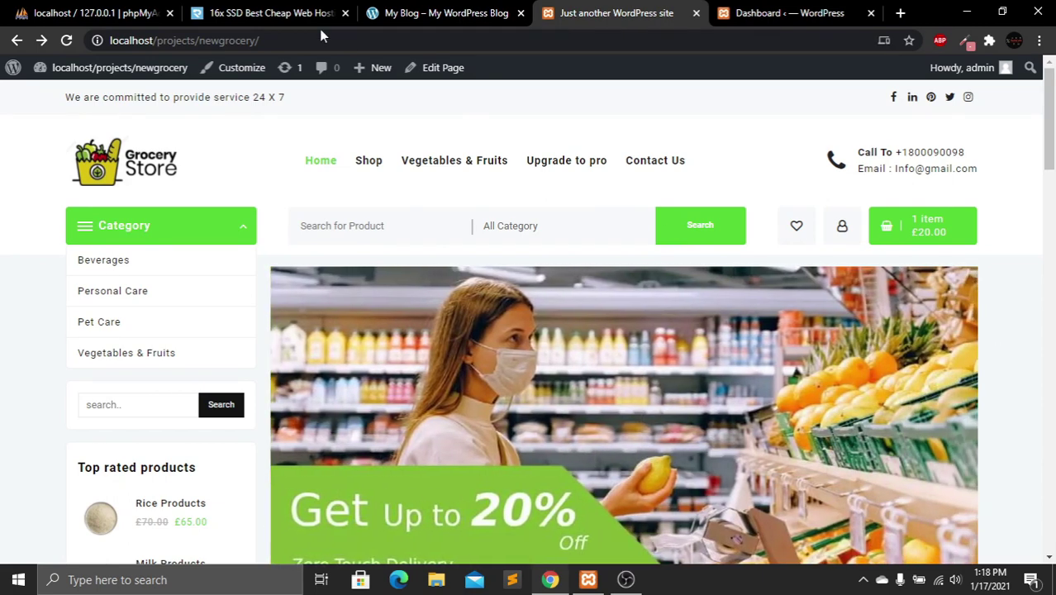
left_click_drag(320, 39, 107, 71)
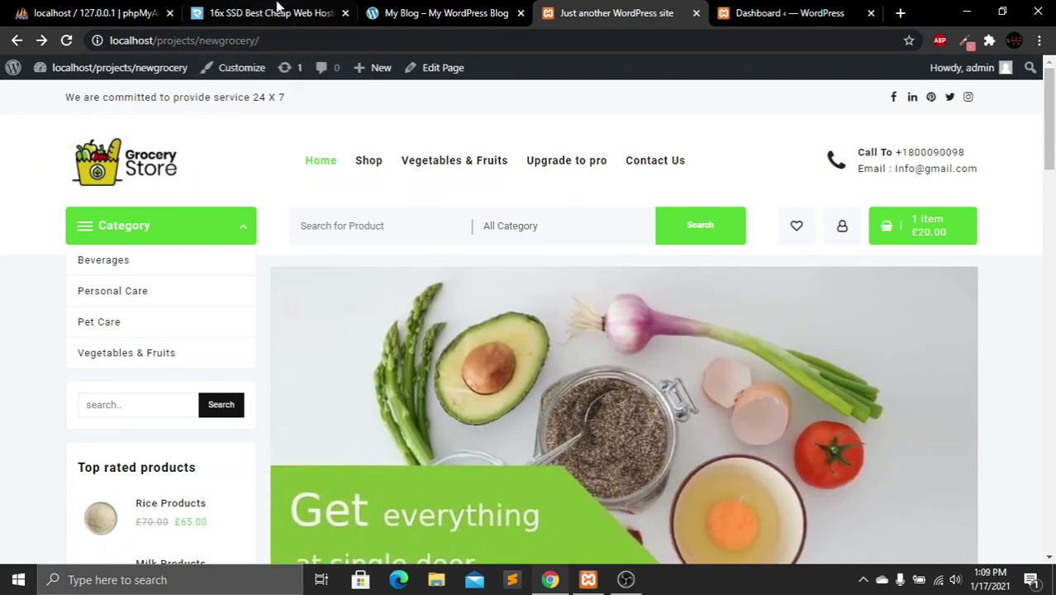
left_click(275, 8)
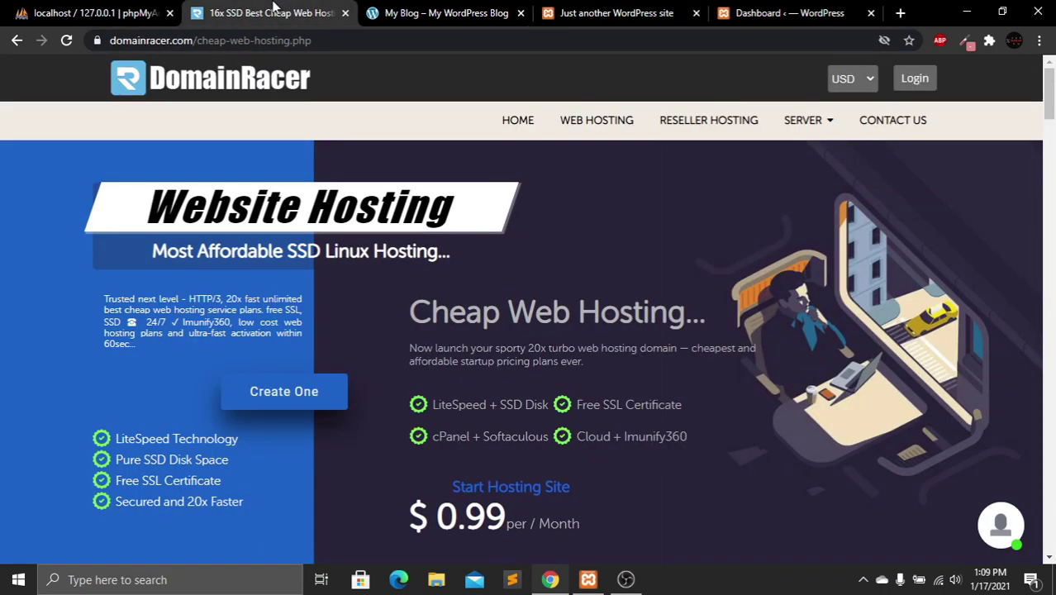
Scroll the DomainRacer page, then switch to the 'My Blog – My WordPress Blog' live site tab
left_click_drag(1053, 132, 1052, 71)
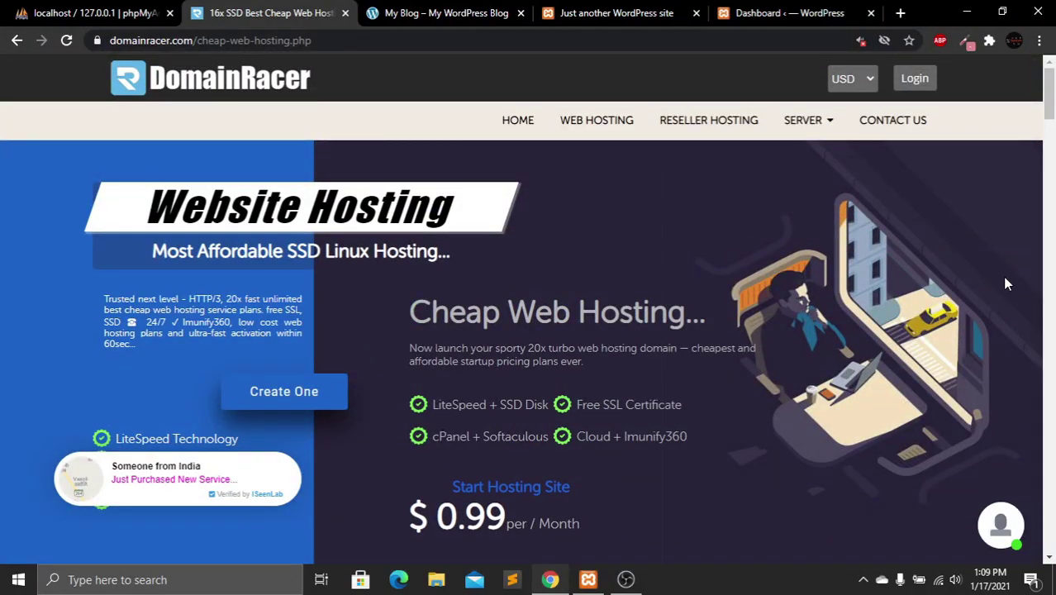
left_click(430, 10)
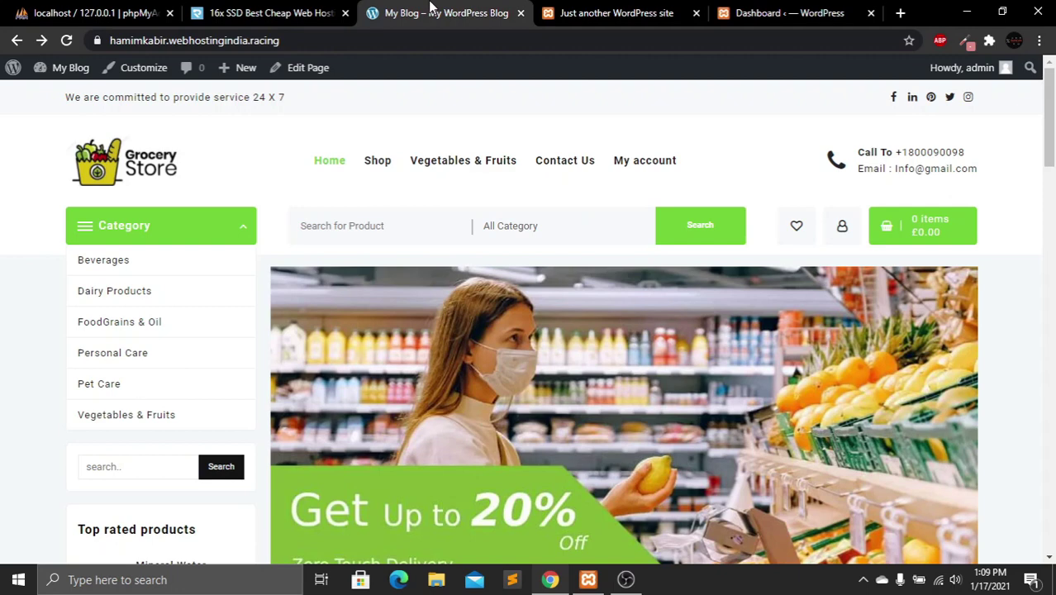
left_click(148, 40)
left_click(151, 39)
left_click_drag(151, 40, 314, 39)
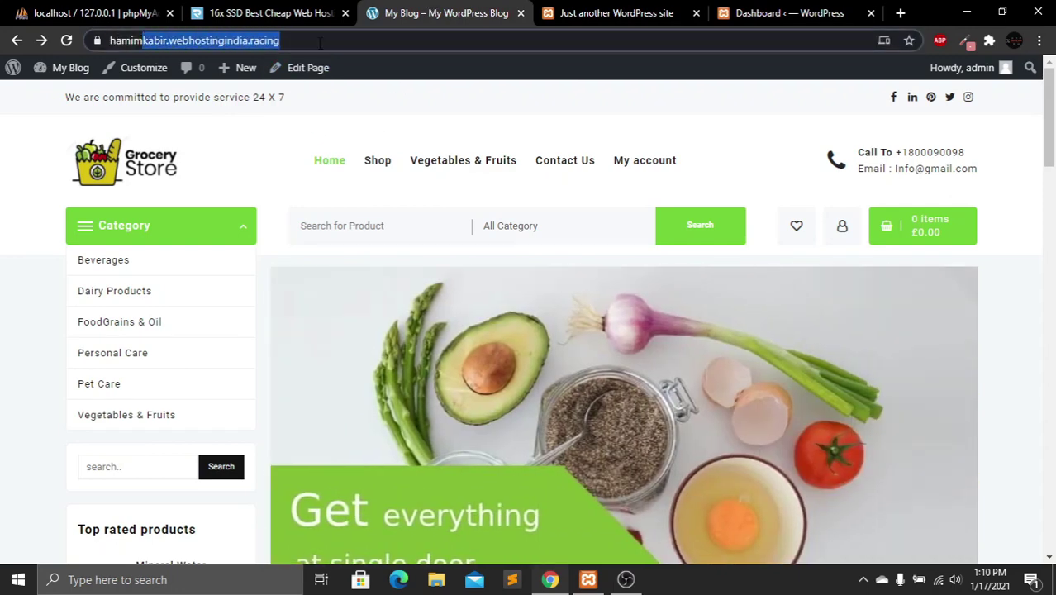
left_click(393, 131)
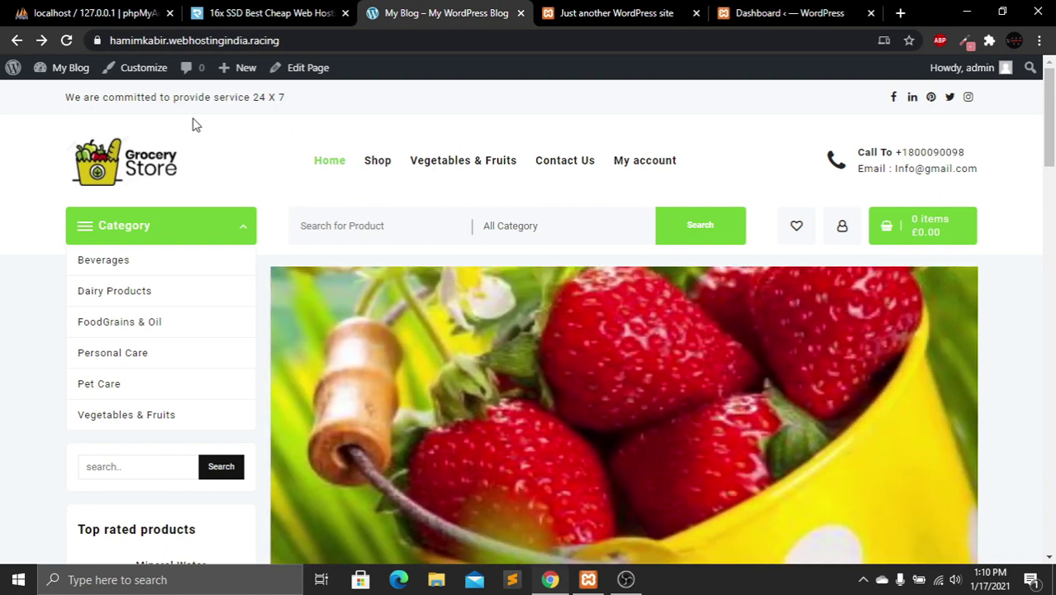
left_click_drag(74, 99, 207, 99)
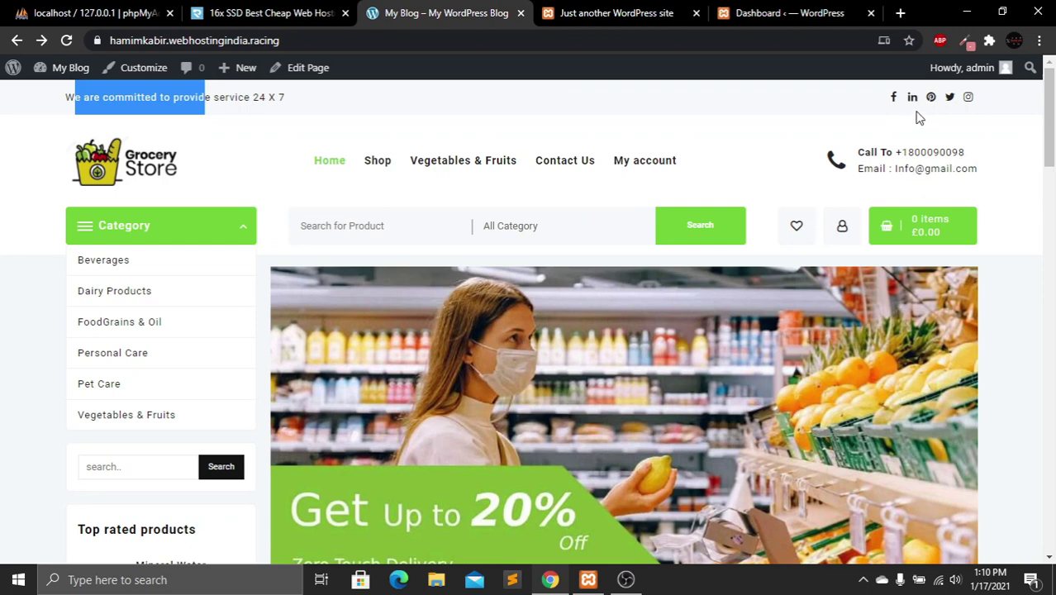
left_click(352, 135)
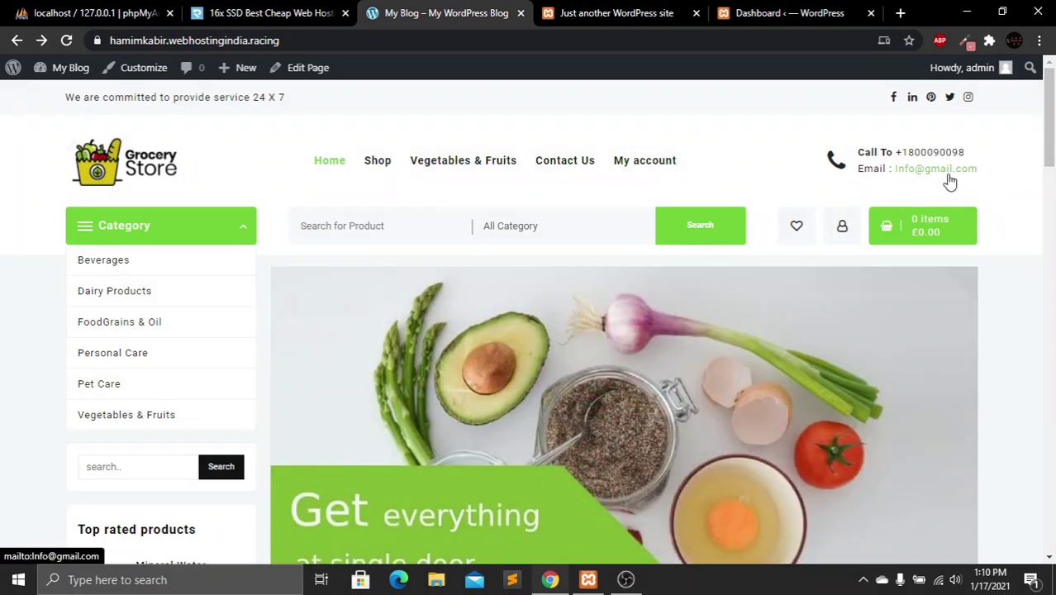
left_click_drag(1051, 134, 1051, 157)
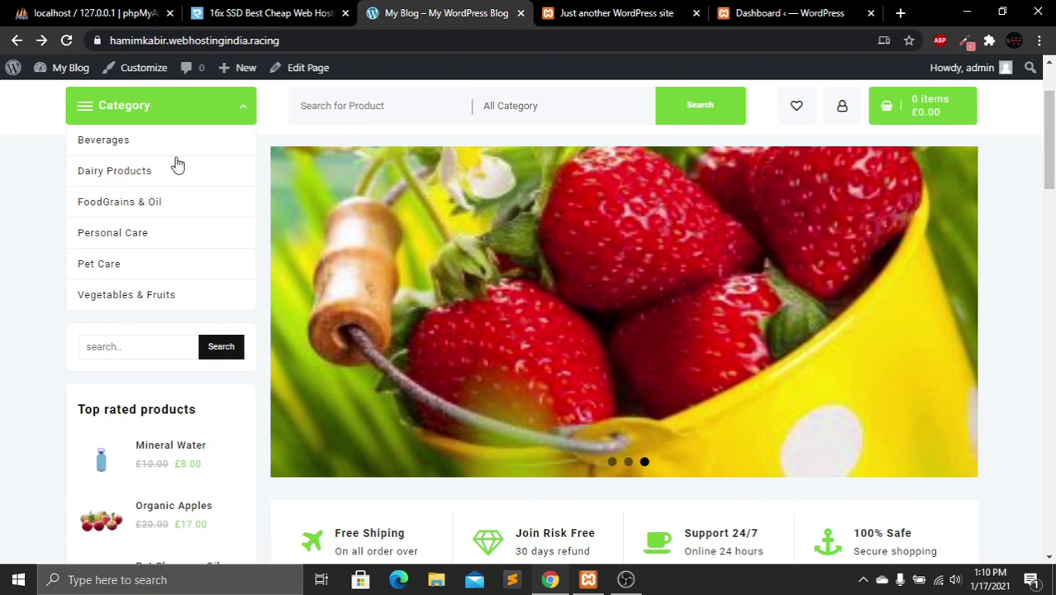
left_click(184, 108)
left_click(187, 109)
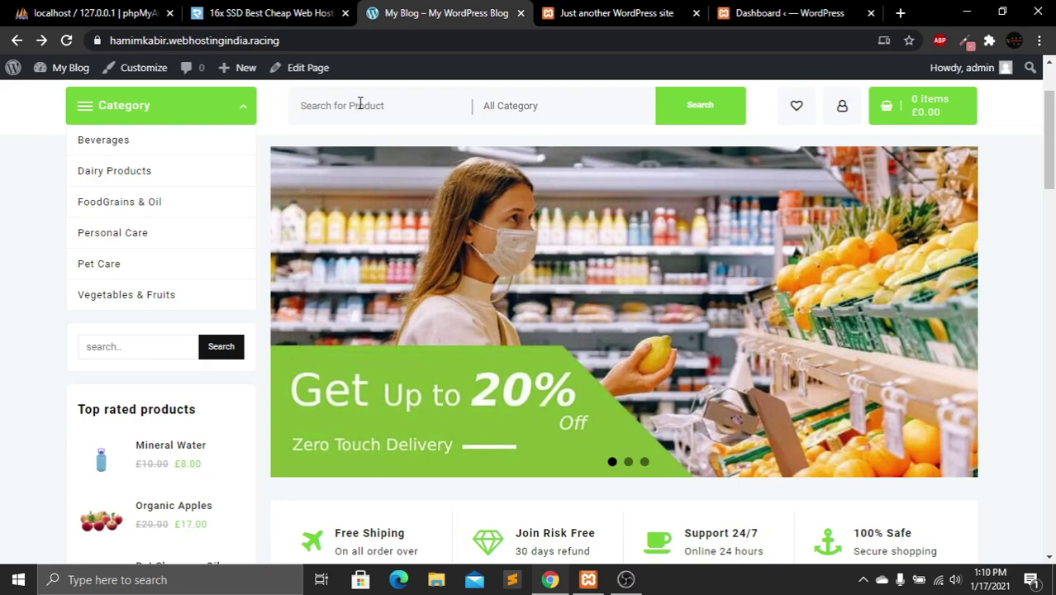
left_click(360, 104)
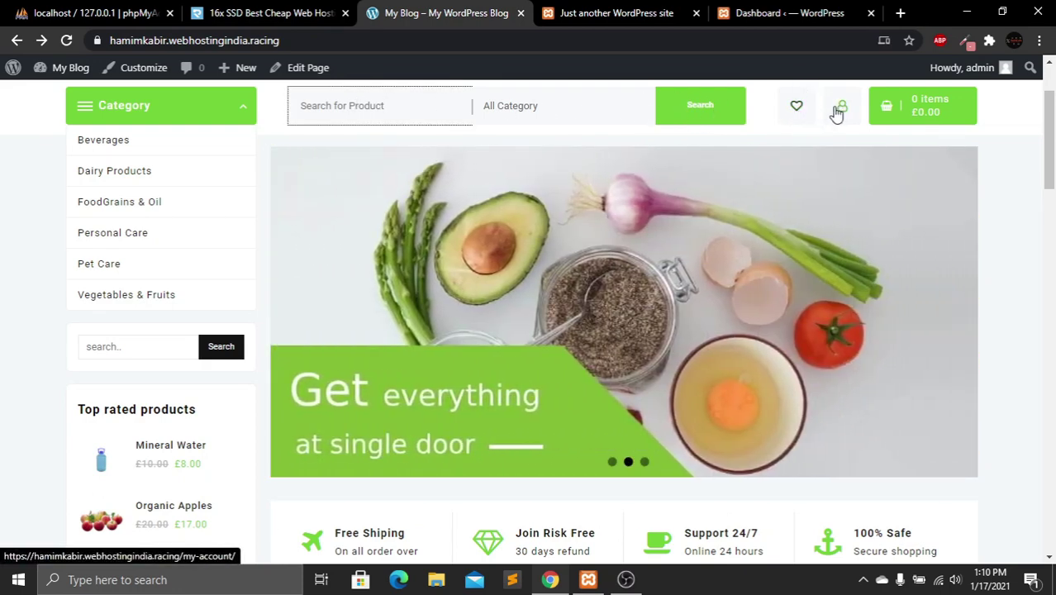
mouse_move(934, 112)
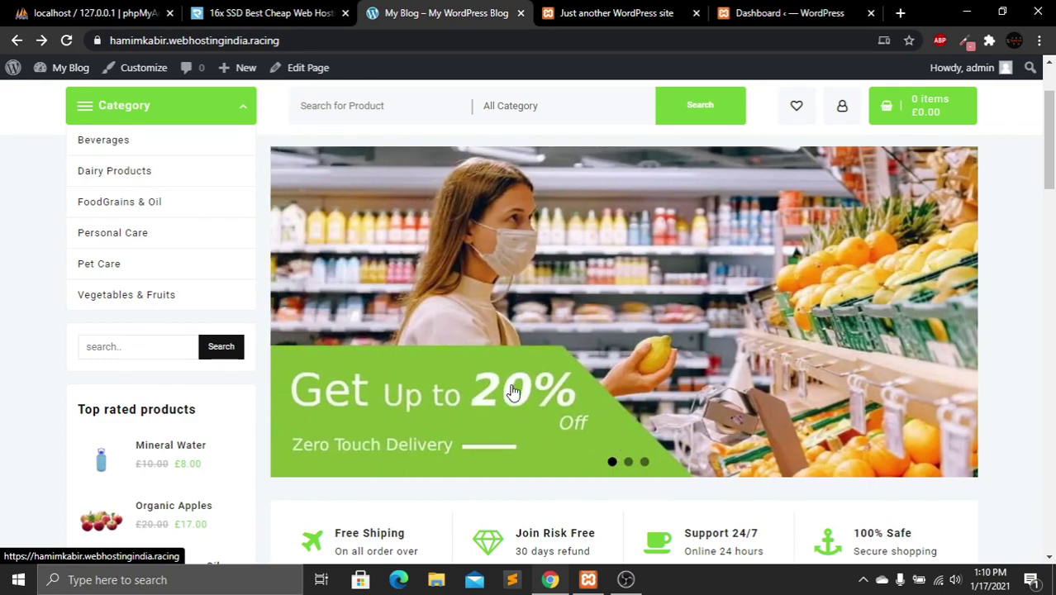
left_click_drag(1051, 153, 1050, 213)
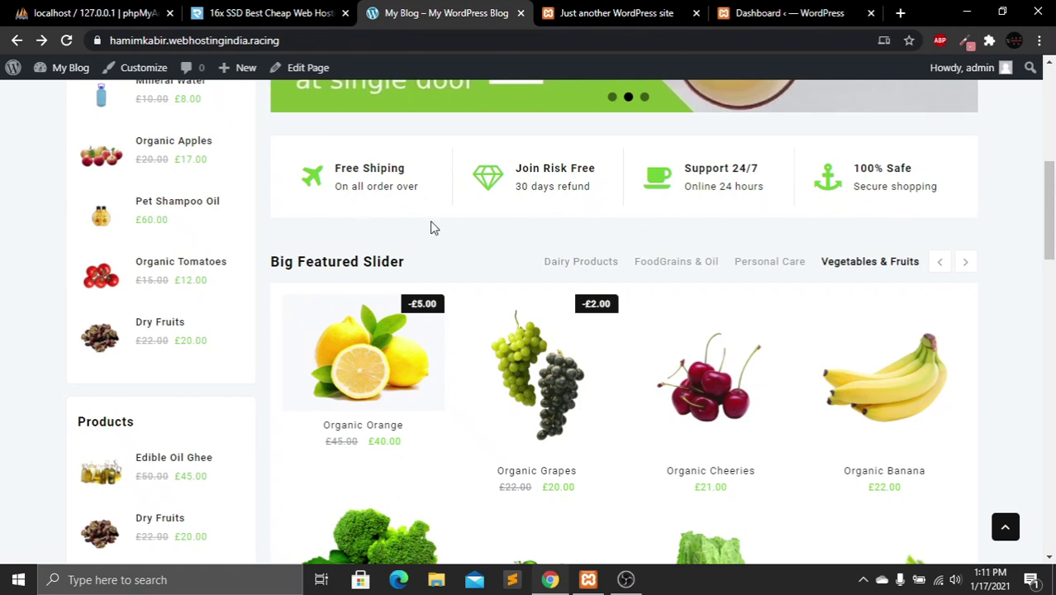
Show Personal Care, FoodGrains & Oil, then Dairy Products in the Big Featured Slider
scroll(445, 236, "up", 2)
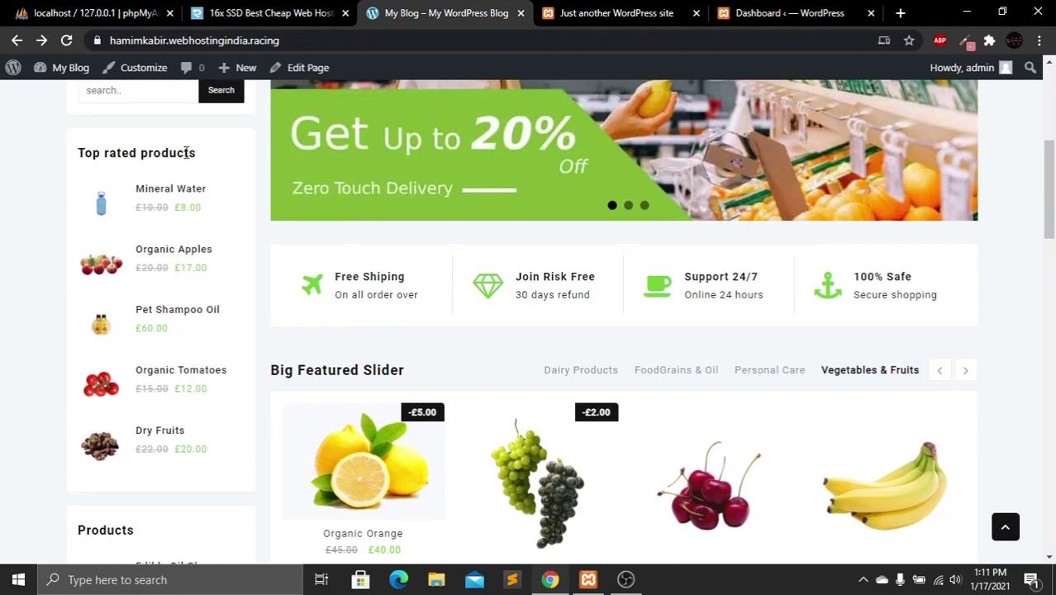
scroll(235, 284, "down", 3)
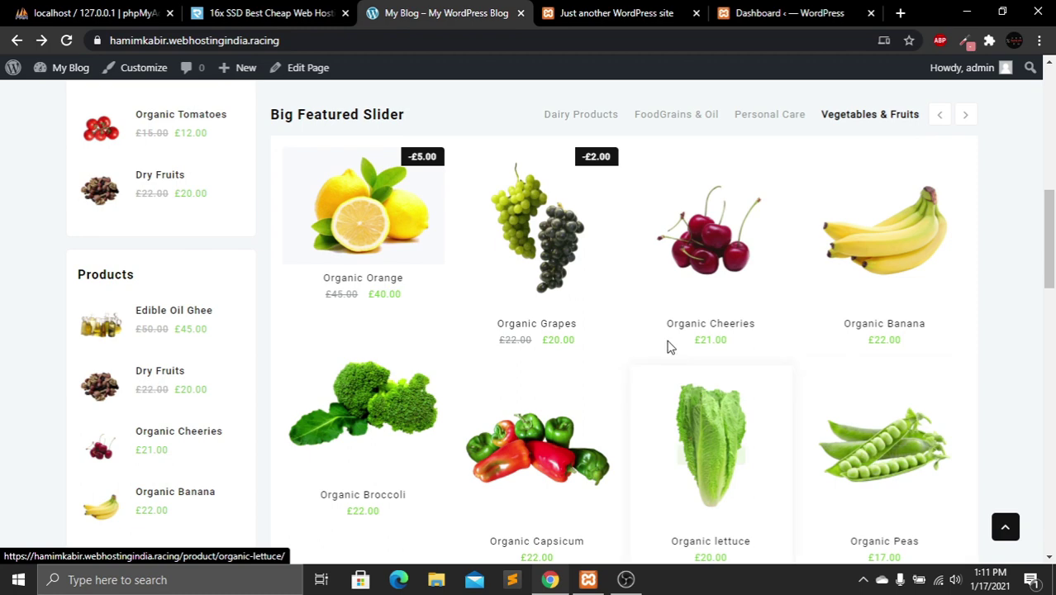
left_click_drag(876, 314, 665, 370)
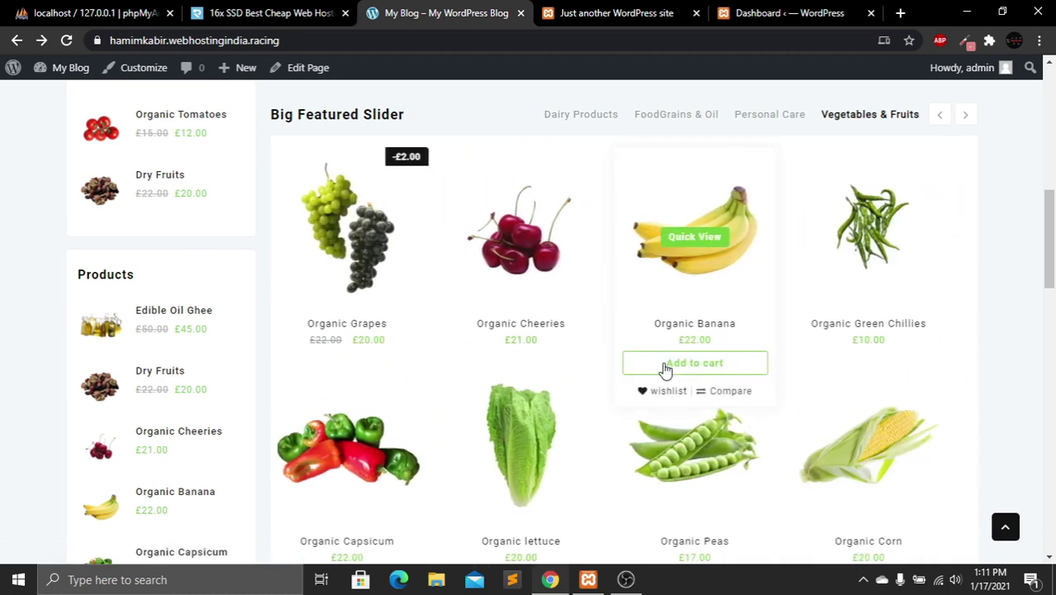
left_click(771, 117)
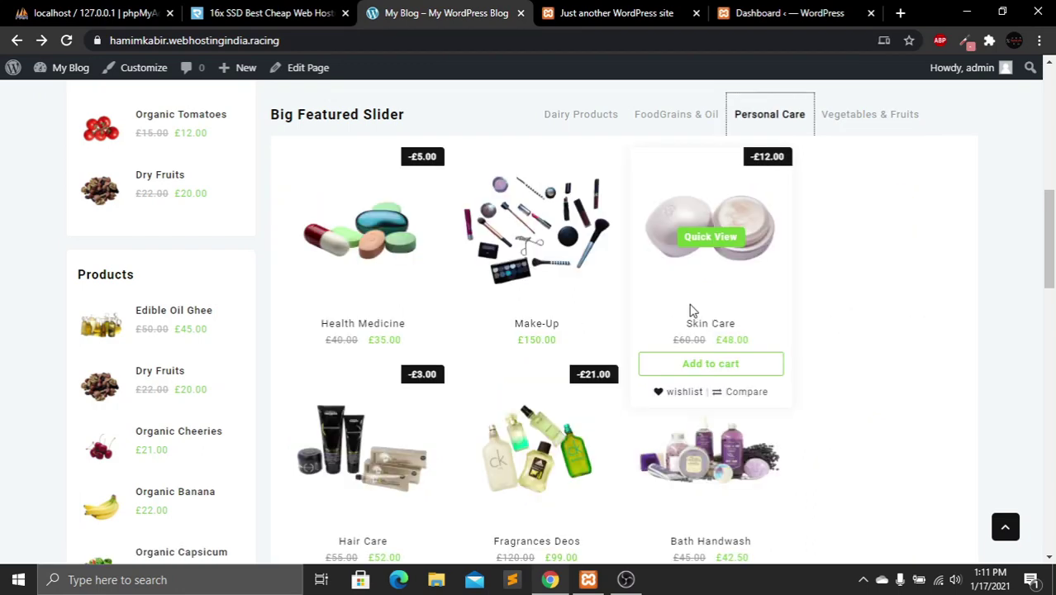
left_click(685, 120)
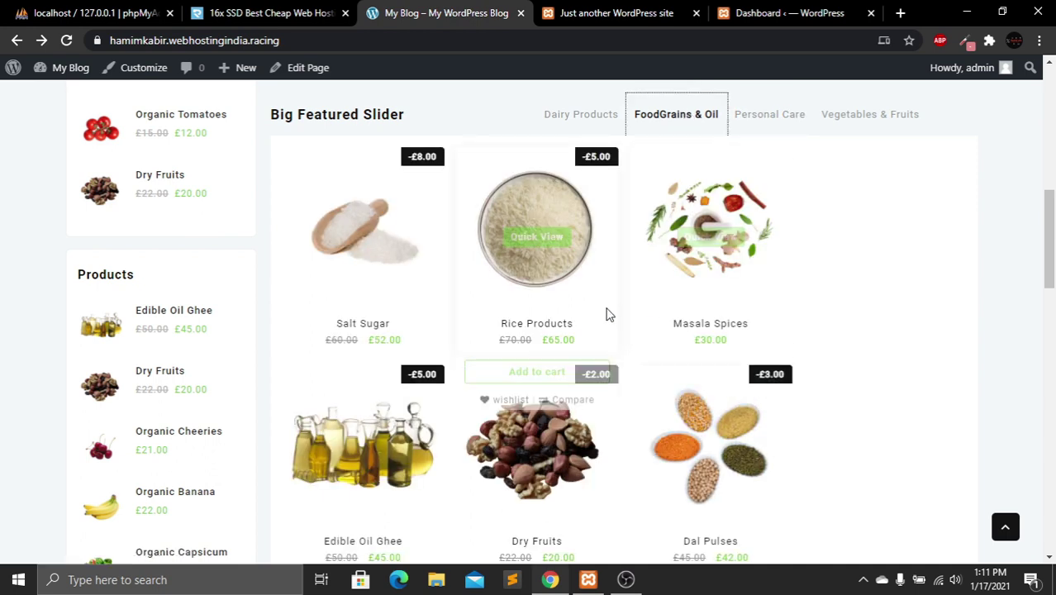
left_click(589, 119)
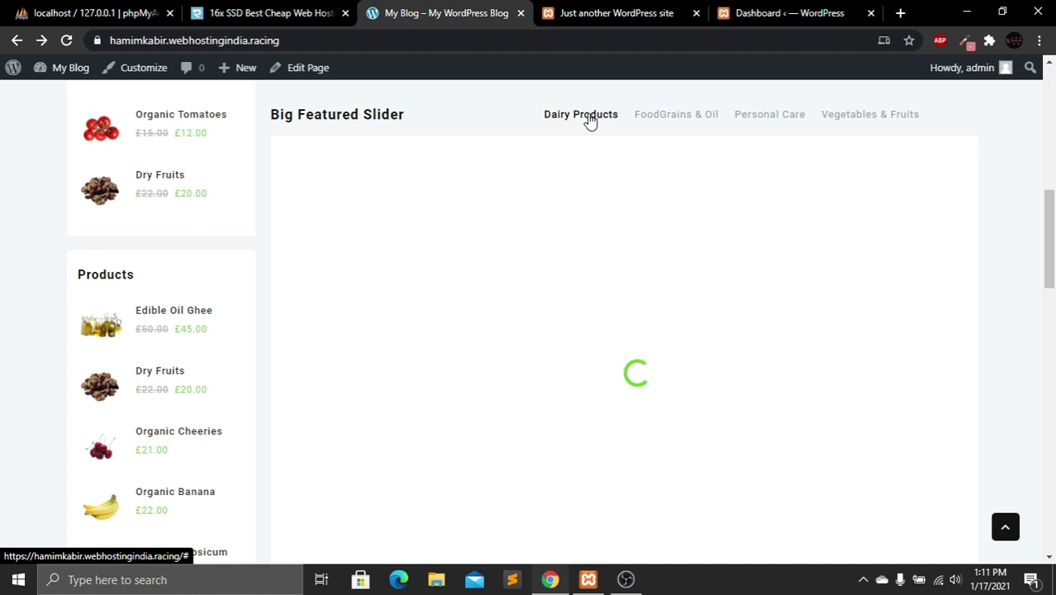
left_click_drag(1049, 238, 1049, 327)
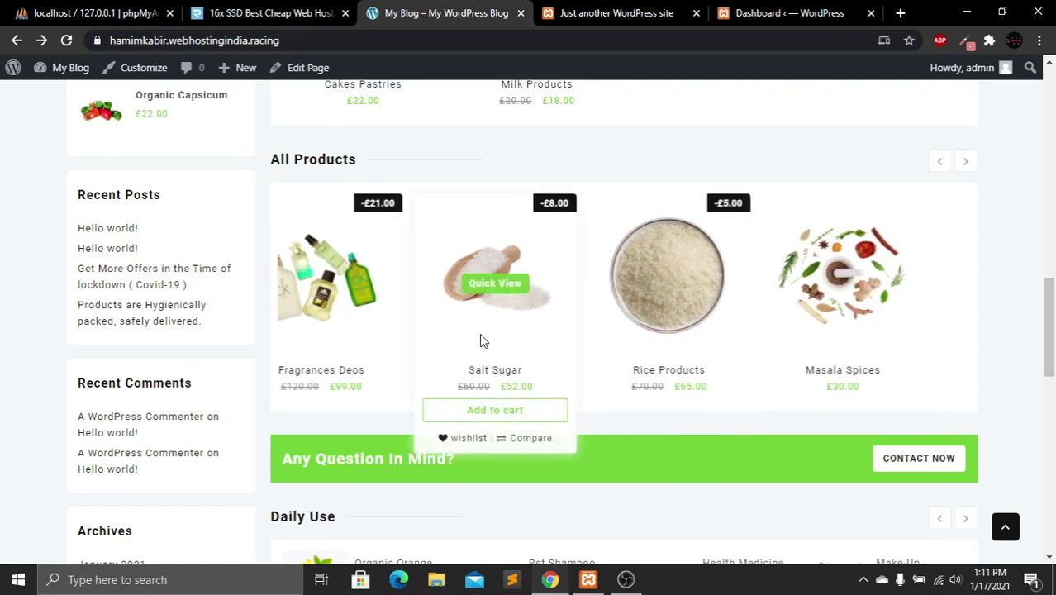
Browse the All Products and Daily Use carousels and the Recent Posts and Recent Comments widgets
left_click_drag(498, 342, 871, 305)
left_click(965, 166)
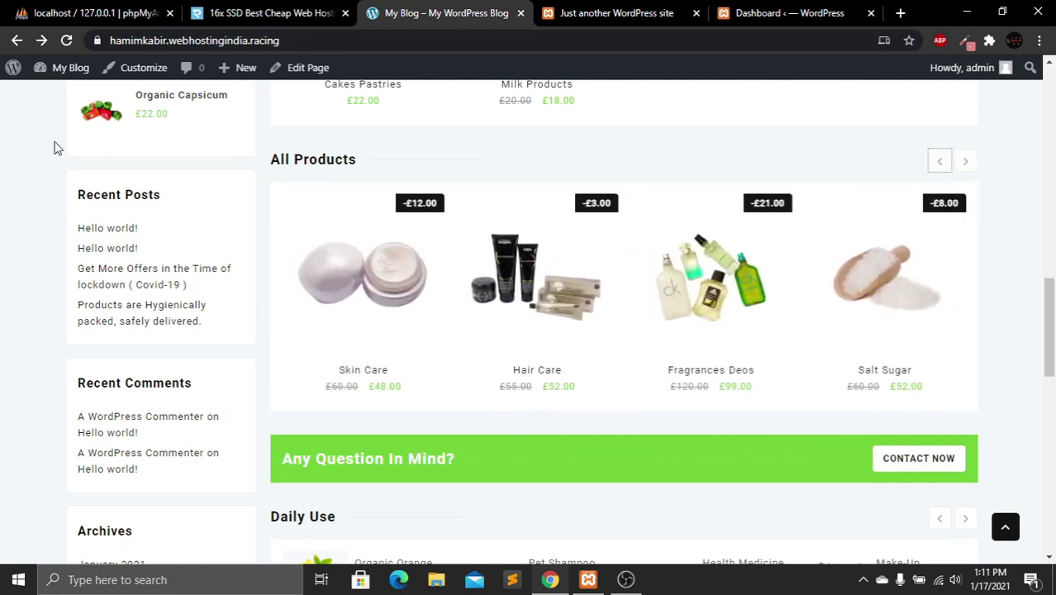
left_click_drag(70, 202, 163, 196)
left_click_drag(86, 377, 212, 391)
left_click_drag(1051, 297, 1052, 351)
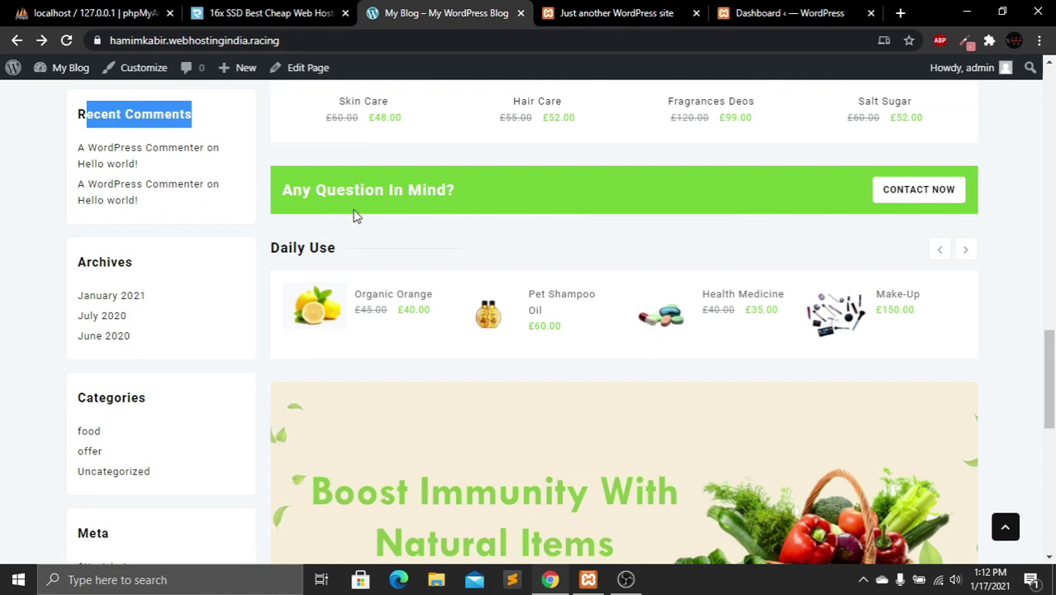
left_click(366, 231)
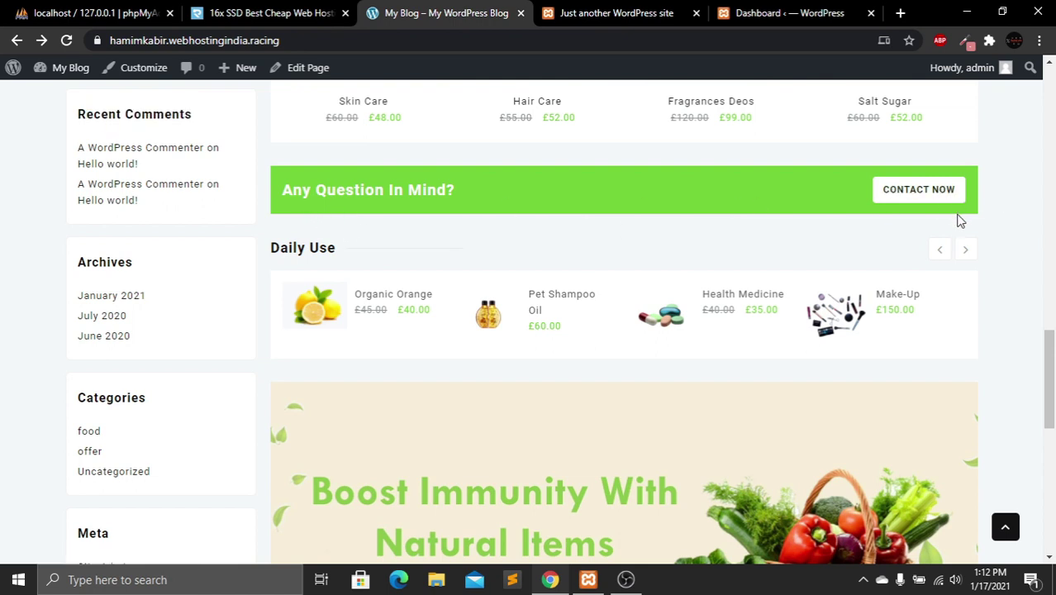
left_click_drag(1051, 339, 1051, 354)
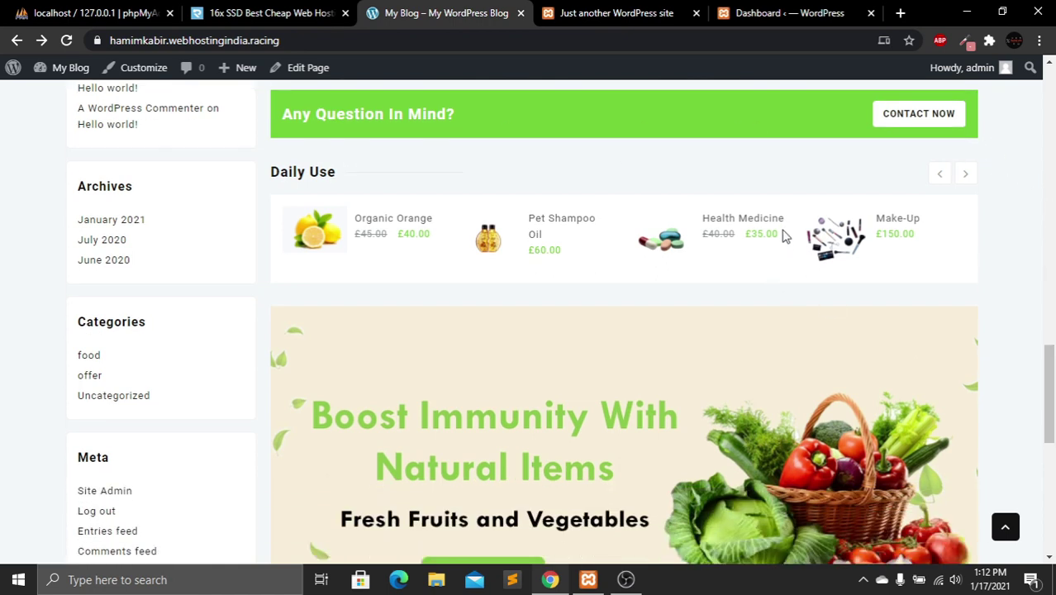
left_click(943, 183)
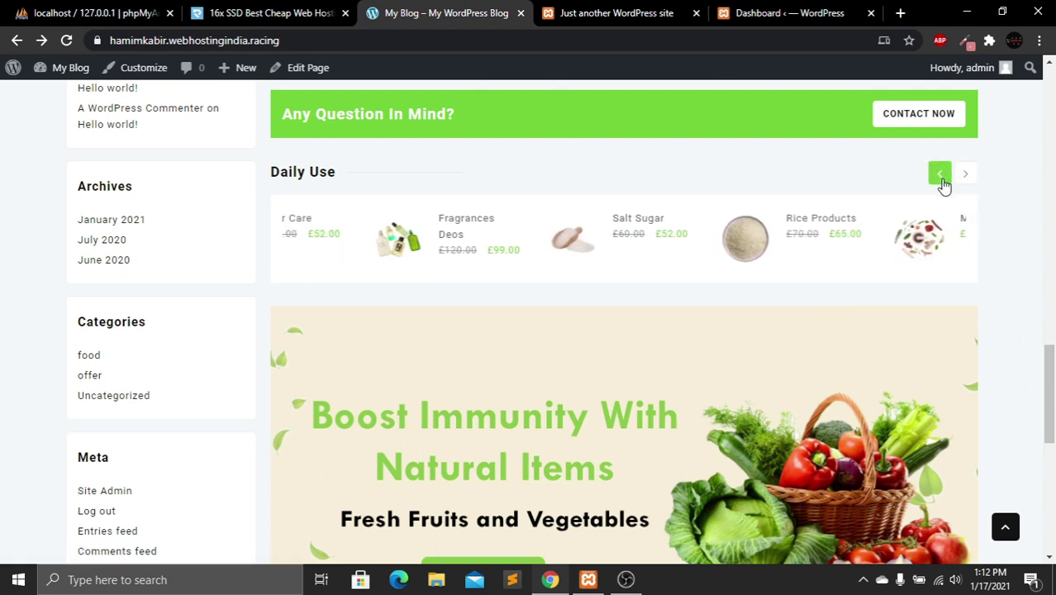
Check the Archives and Categories widgets and page forward through the Latest News posts
left_click_drag(86, 186, 174, 195)
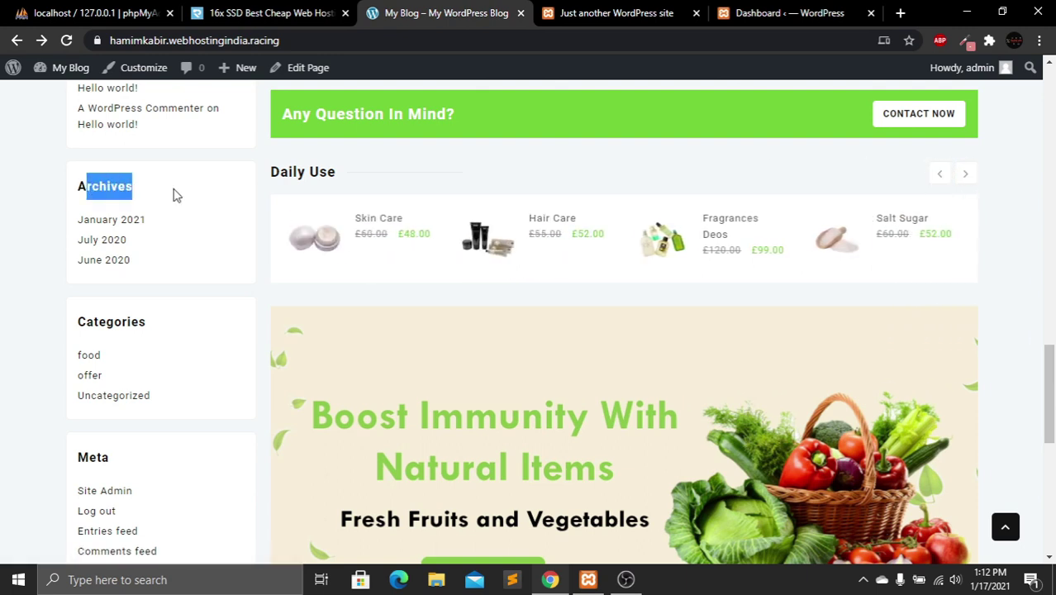
left_click_drag(94, 322, 156, 324)
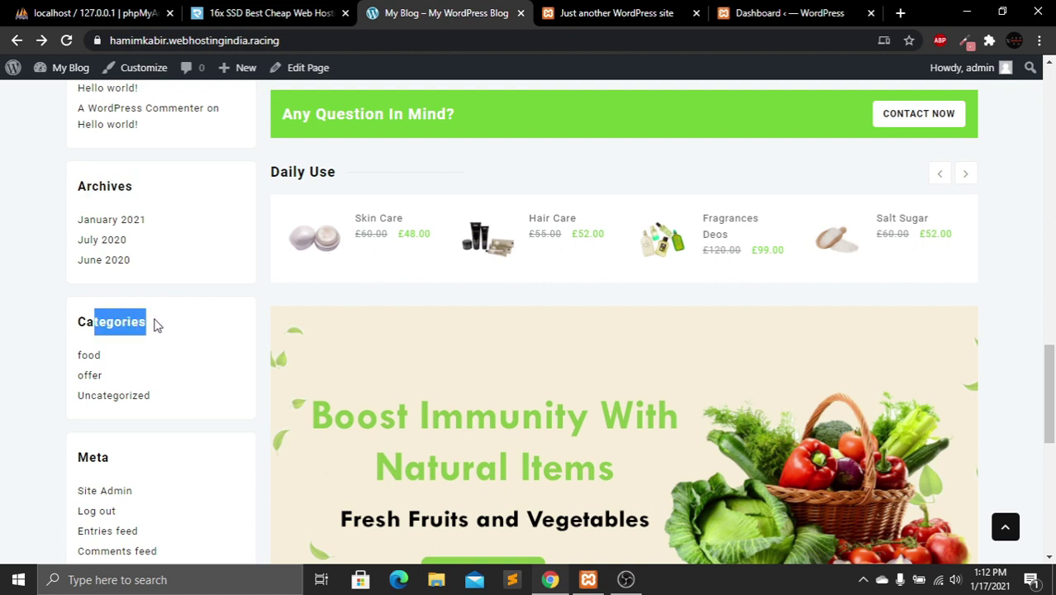
left_click(109, 456)
scroll(1053, 353, "down", 2)
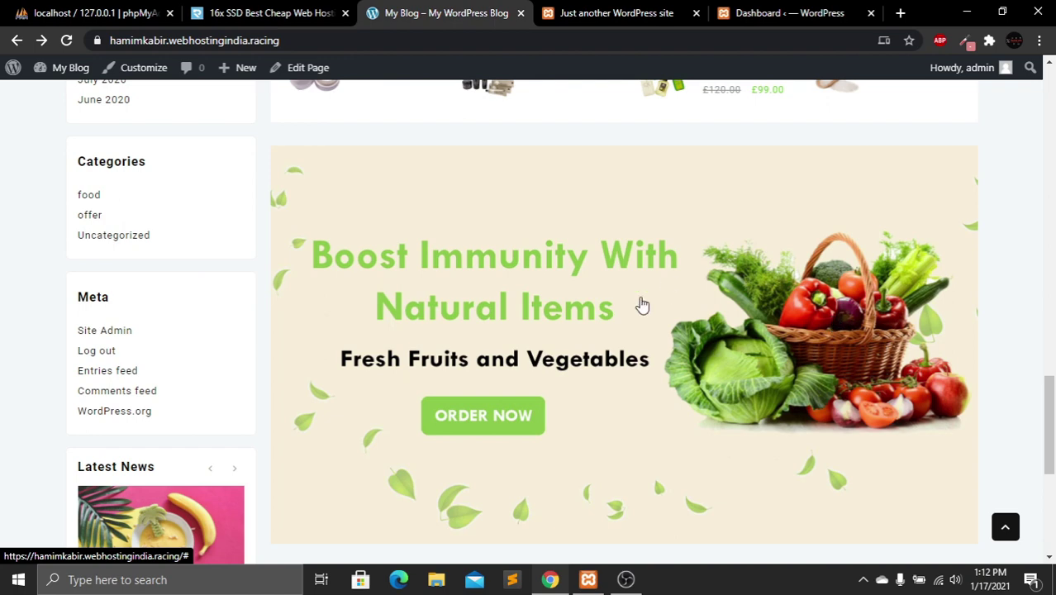
scroll(1052, 399, "down", 1)
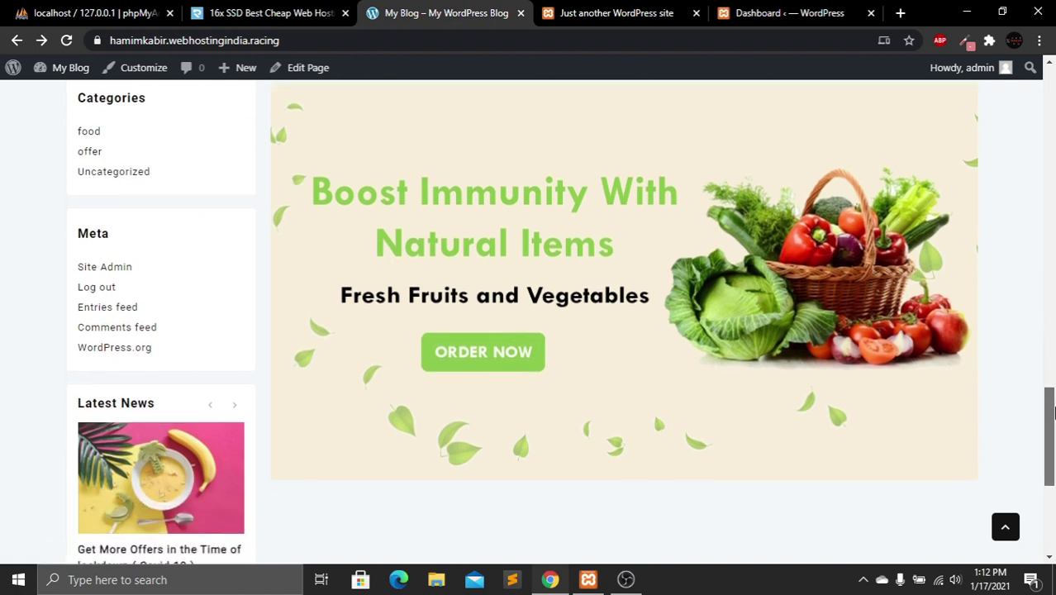
triple_click(80, 370)
left_click(175, 370)
left_click(234, 365)
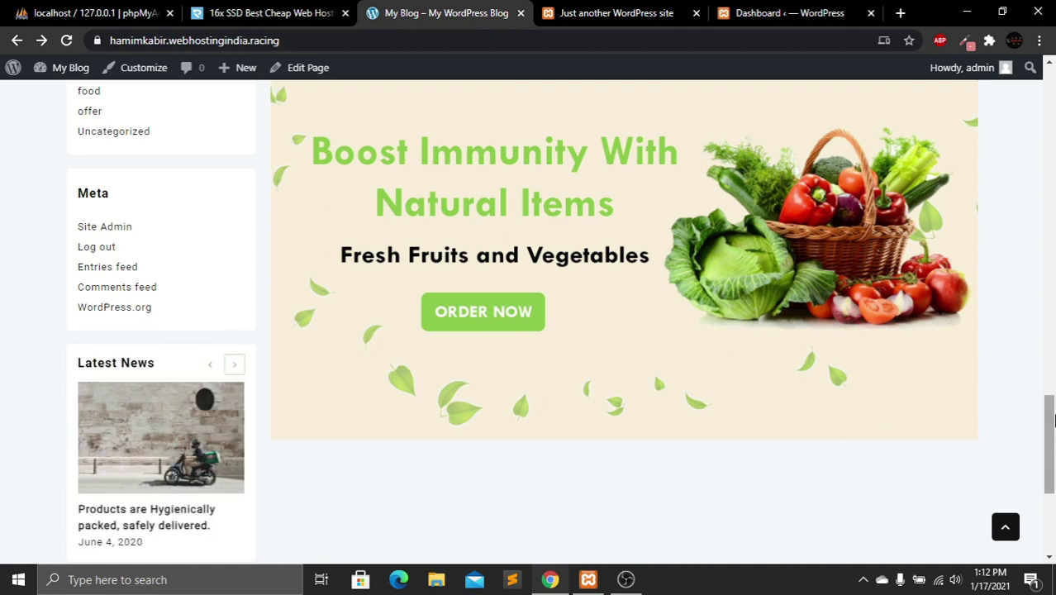
Review the footer address, phone numbers and e-mail line, then return to the page top
scroll(1052, 522, "down", 2)
scroll(1053, 522, "down", 2)
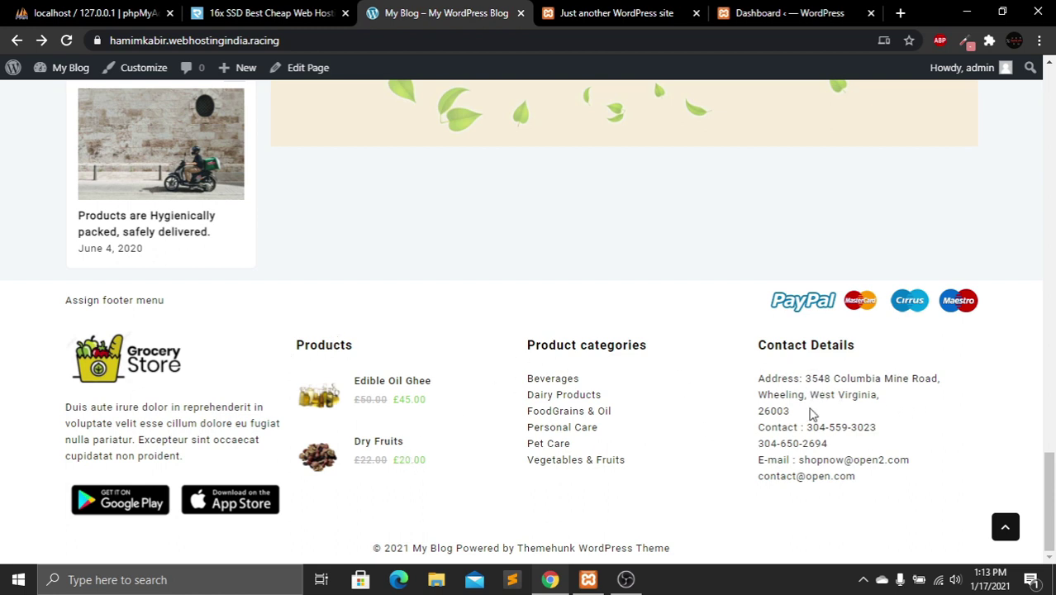
left_click_drag(760, 379, 836, 421)
left_click_drag(758, 427, 863, 474)
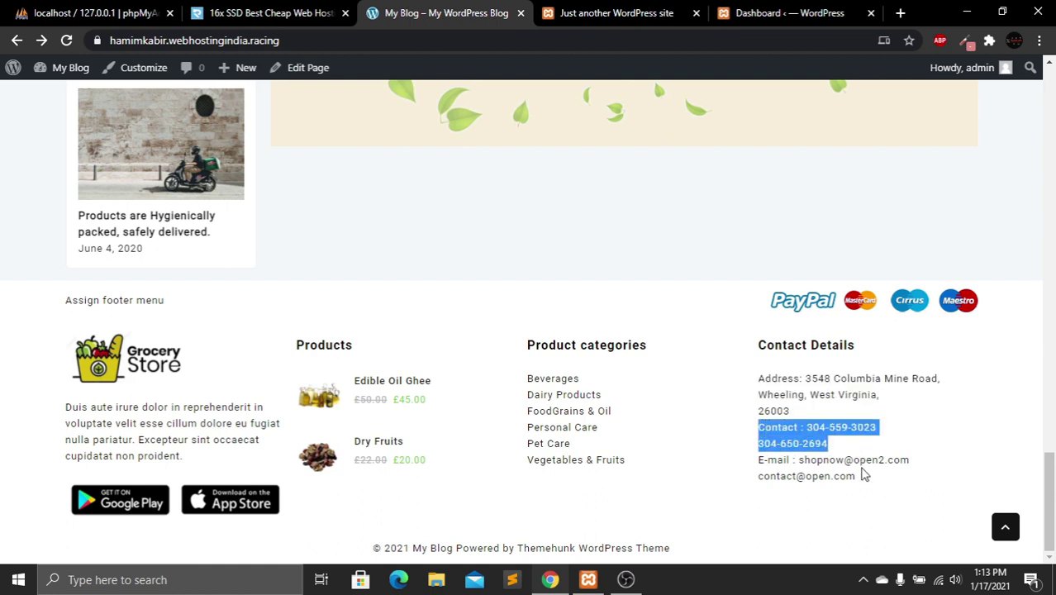
left_click_drag(758, 459, 841, 462)
left_click(844, 471)
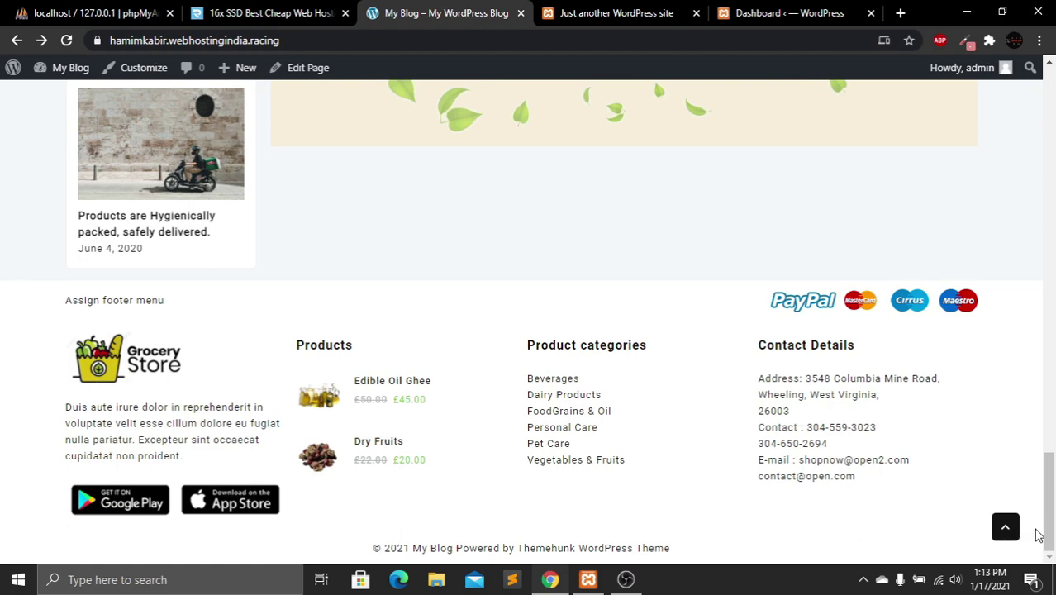
left_click(1008, 531)
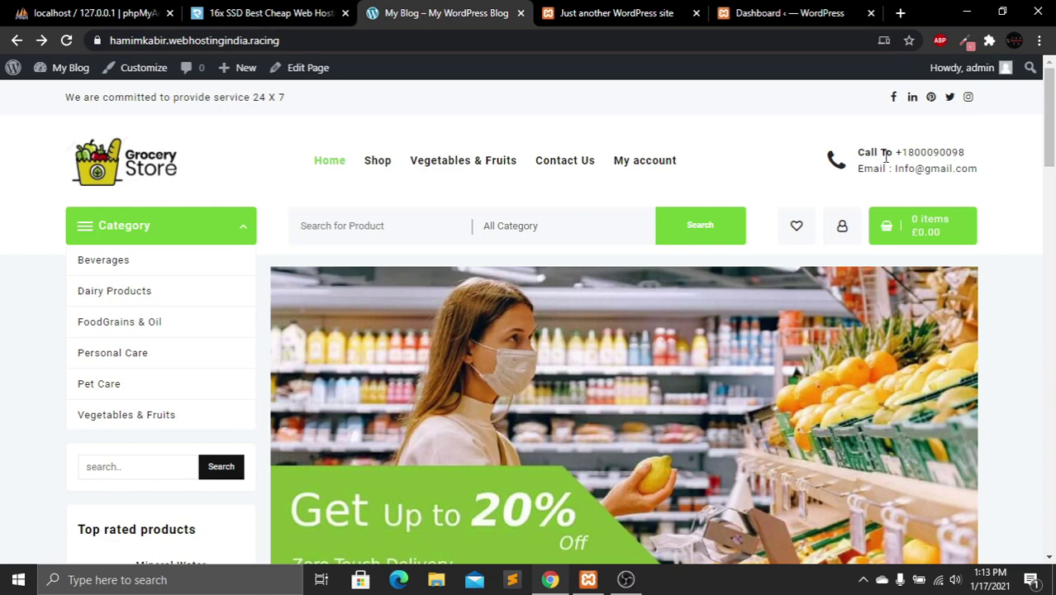
Open the Shop page and go to page 2, showing products 17–32 of 34
left_click(377, 161)
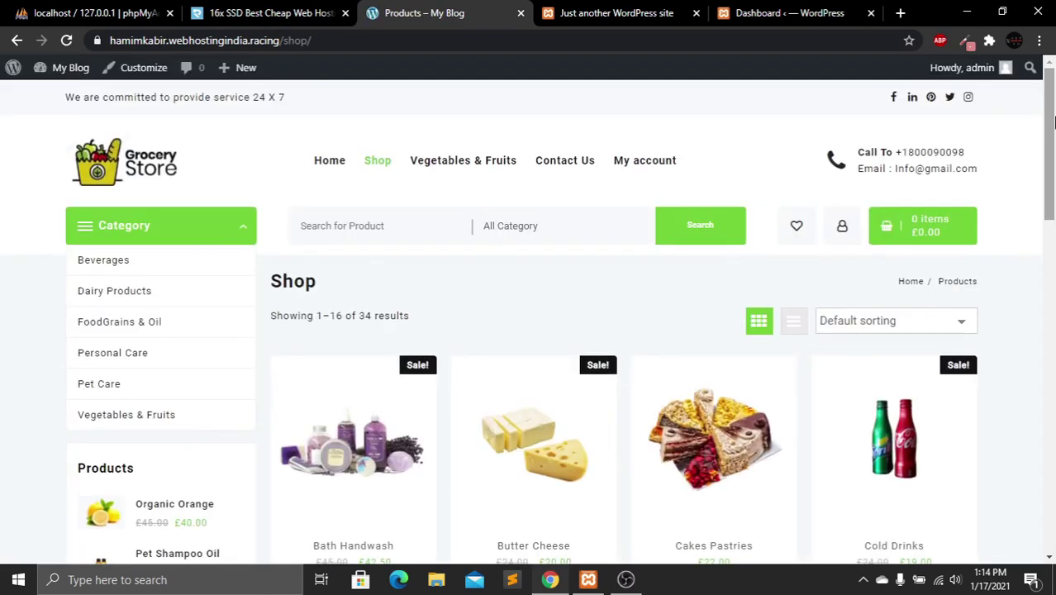
left_click_drag(1053, 120, 1053, 402)
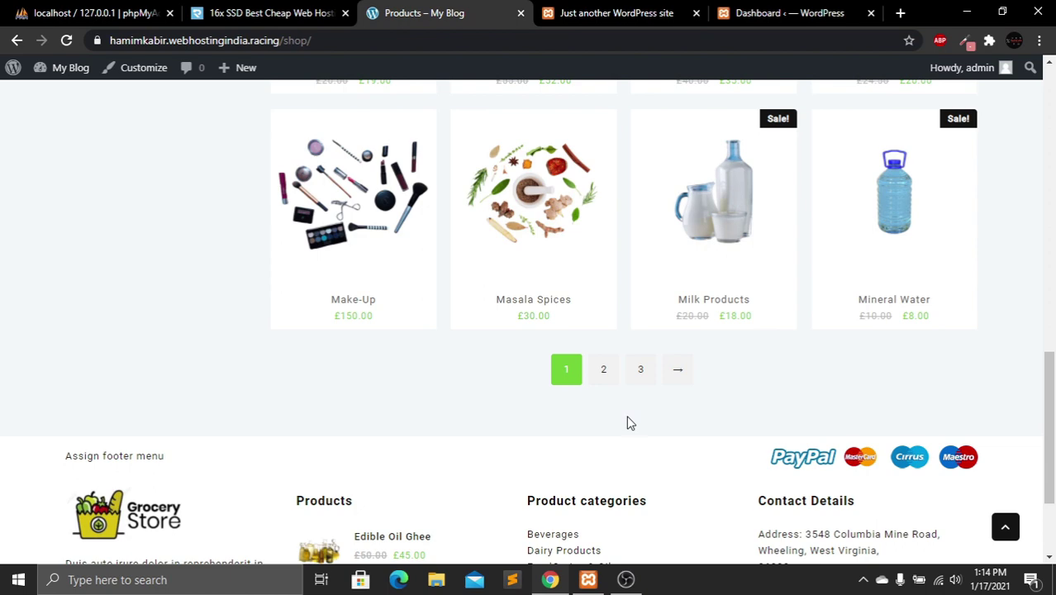
left_click(605, 380)
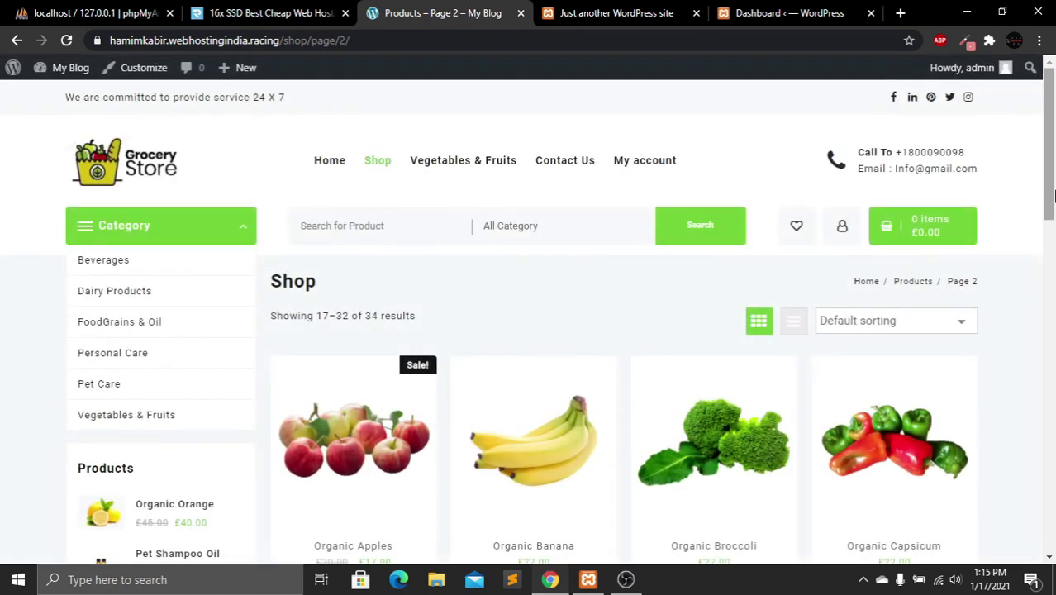
left_click_drag(1052, 157, 1052, 221)
left_click_drag(1054, 295, 1054, 159)
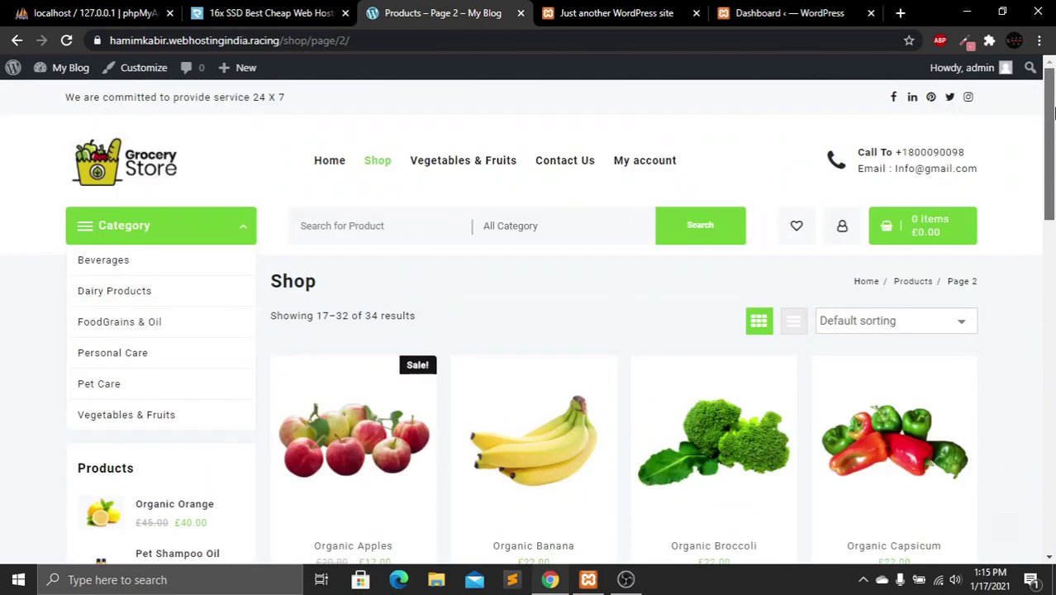
Open the Contact Us page and try its Name, Email and Message fields
left_click(562, 161)
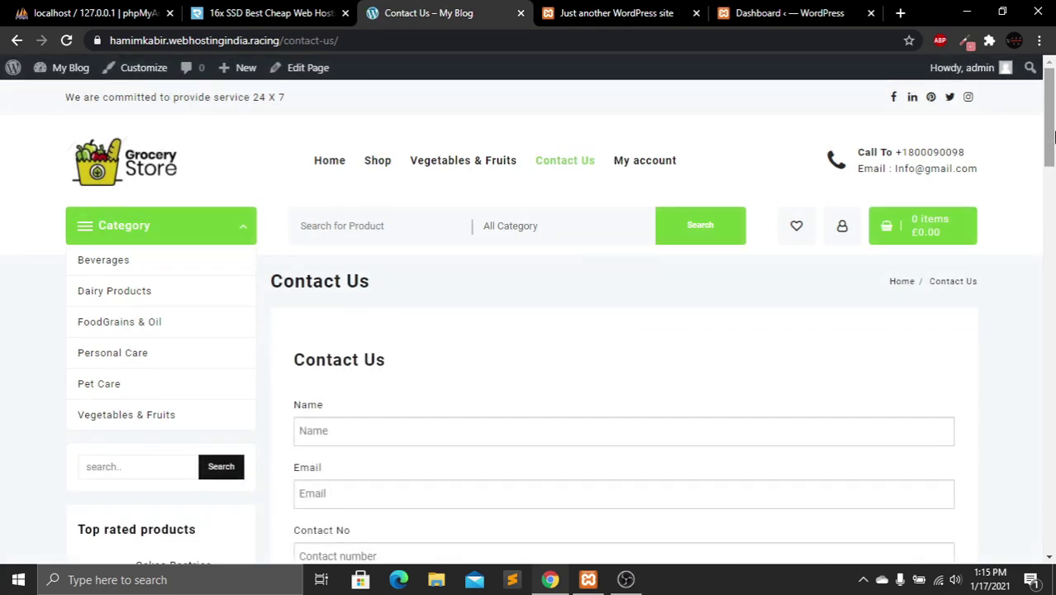
left_click_drag(1054, 135, 1053, 180)
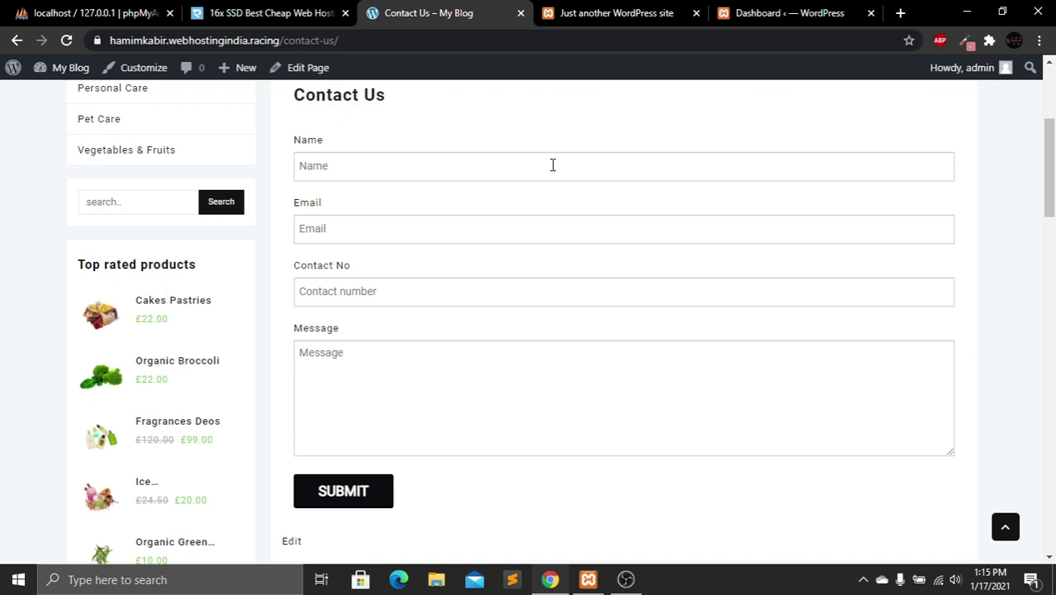
left_click(435, 156)
left_click(412, 227)
left_click(417, 357)
left_click(1034, 352)
scroll(1052, 217, "up", 3)
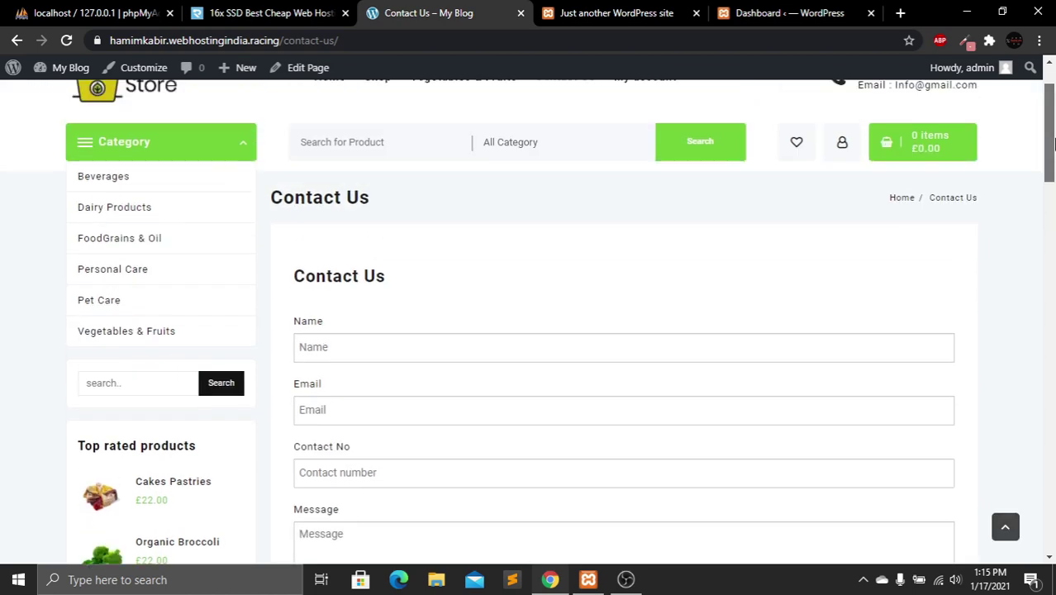
Look over the My account page
left_click(652, 163)
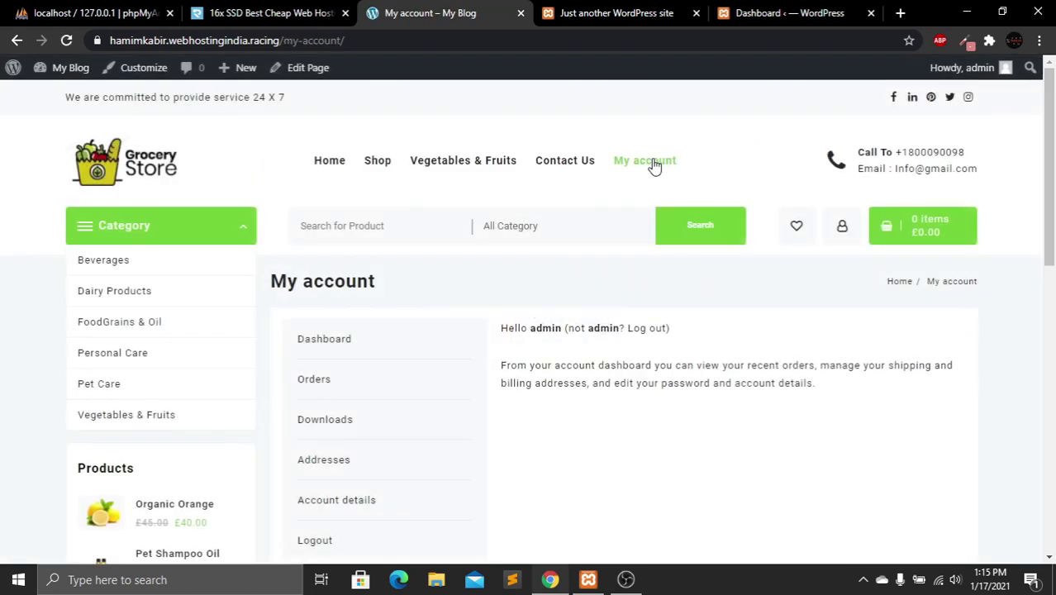
scroll(1049, 165, "down", 2)
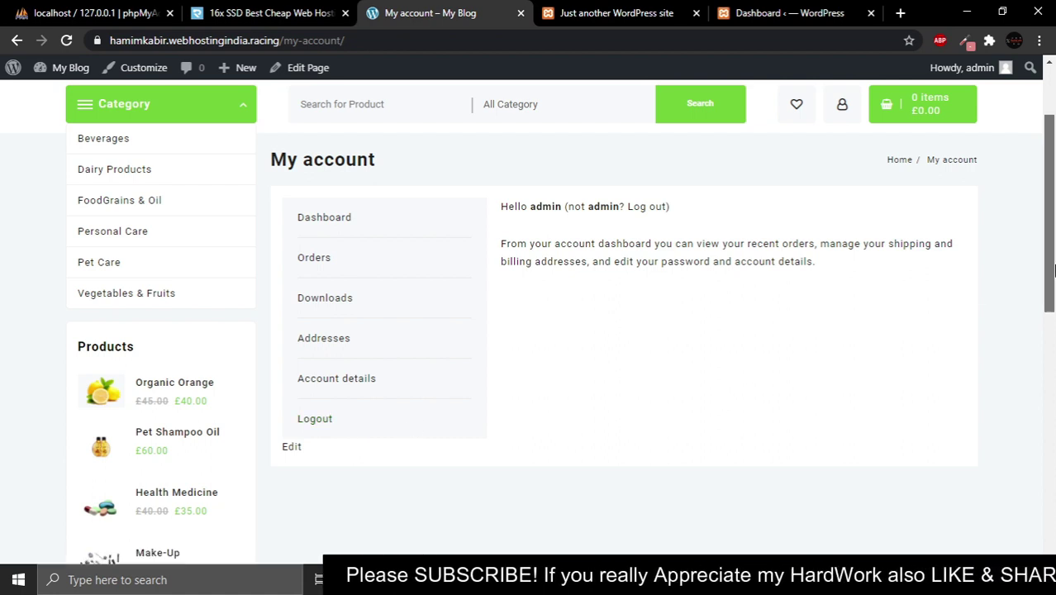
scroll(879, 323, "up", 2)
Return to the homepage and open Organic Orange from All Products
left_click(325, 172)
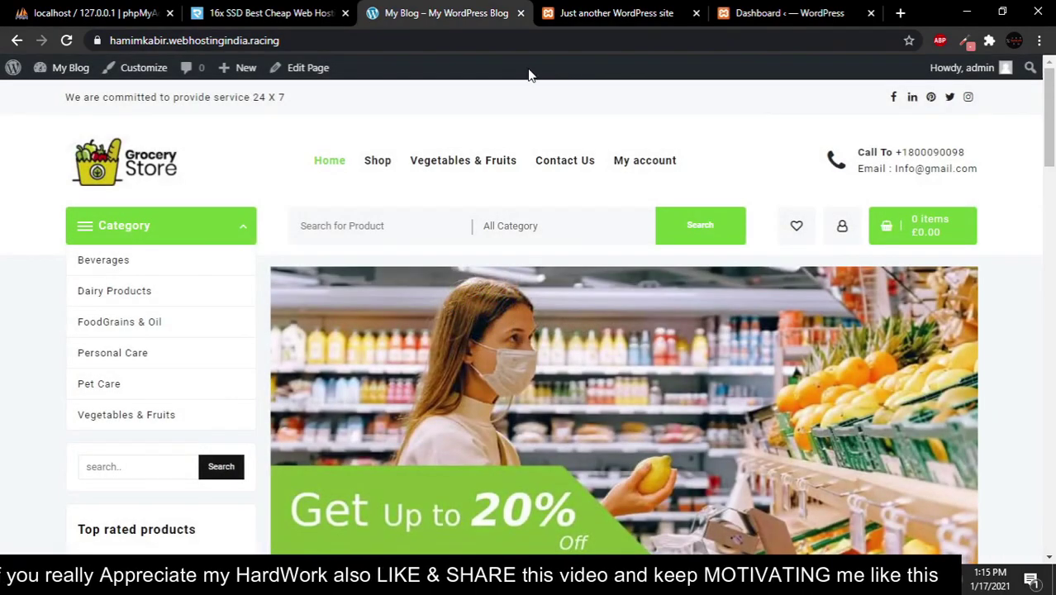
left_click_drag(1049, 117, 1049, 311)
mouse_move(368, 322)
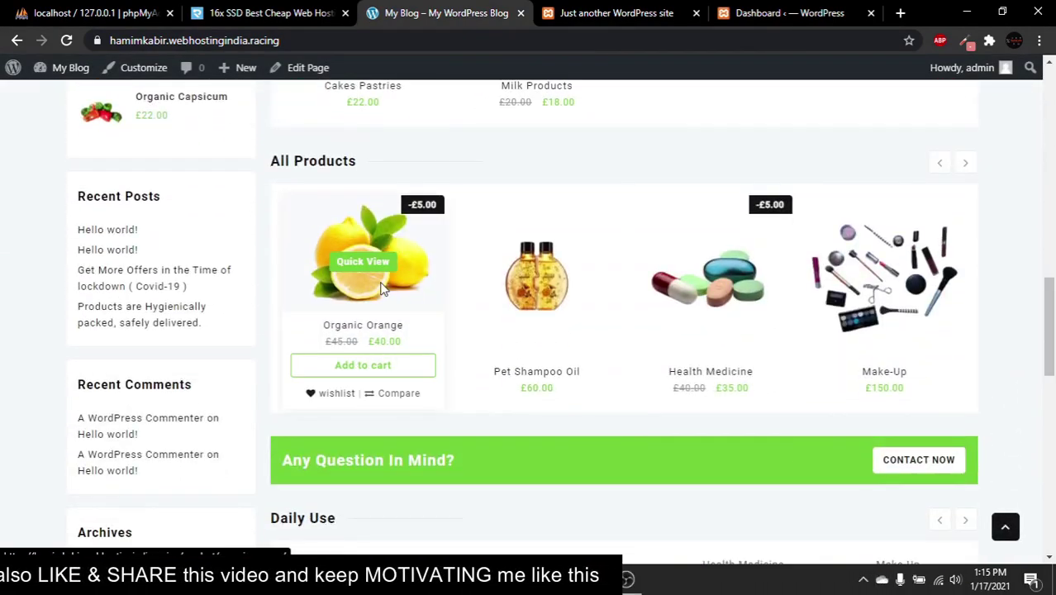
left_click(381, 329)
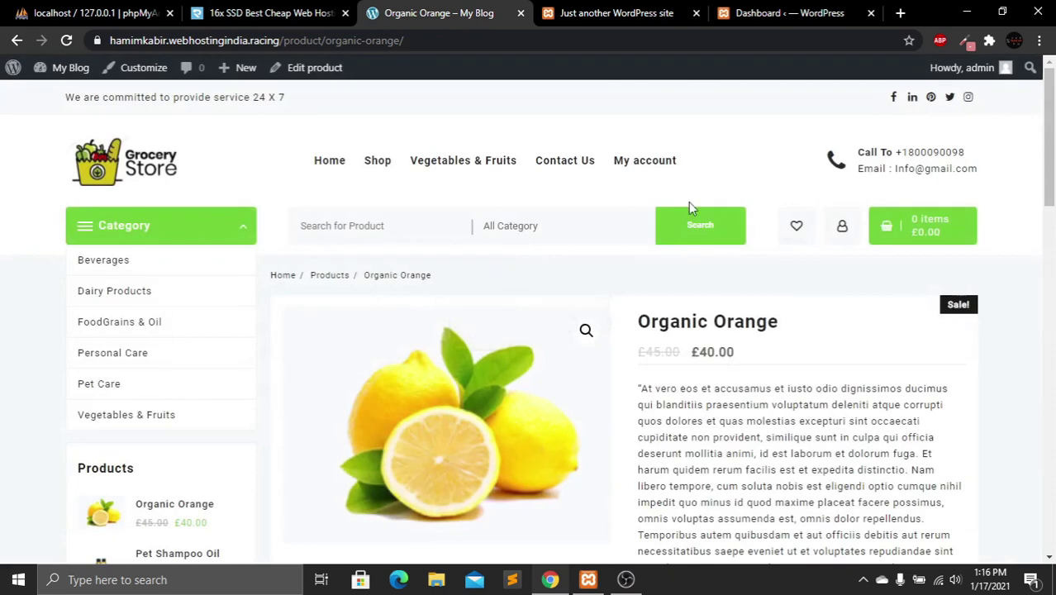
Set the Organic Orange quantity to 4 and add it to the cart
left_click_drag(1053, 118, 1045, 180)
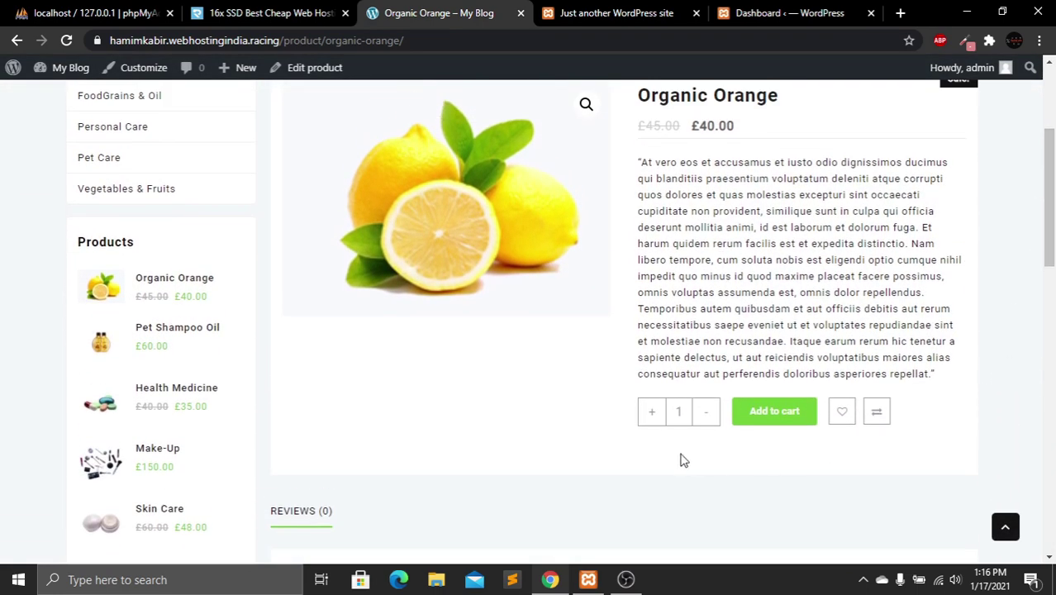
left_click(649, 418)
left_click(649, 418)
left_click(713, 415)
left_click(653, 421)
left_click(652, 421)
left_click(767, 425)
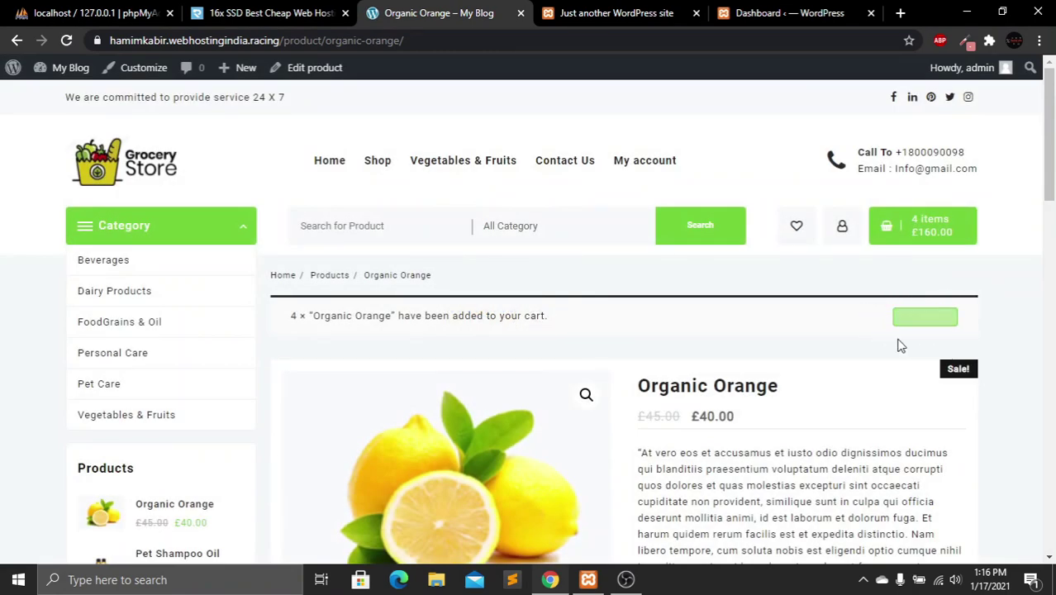
View the cart, proceed to checkout with the £160.00 total, then return home
left_click(924, 324)
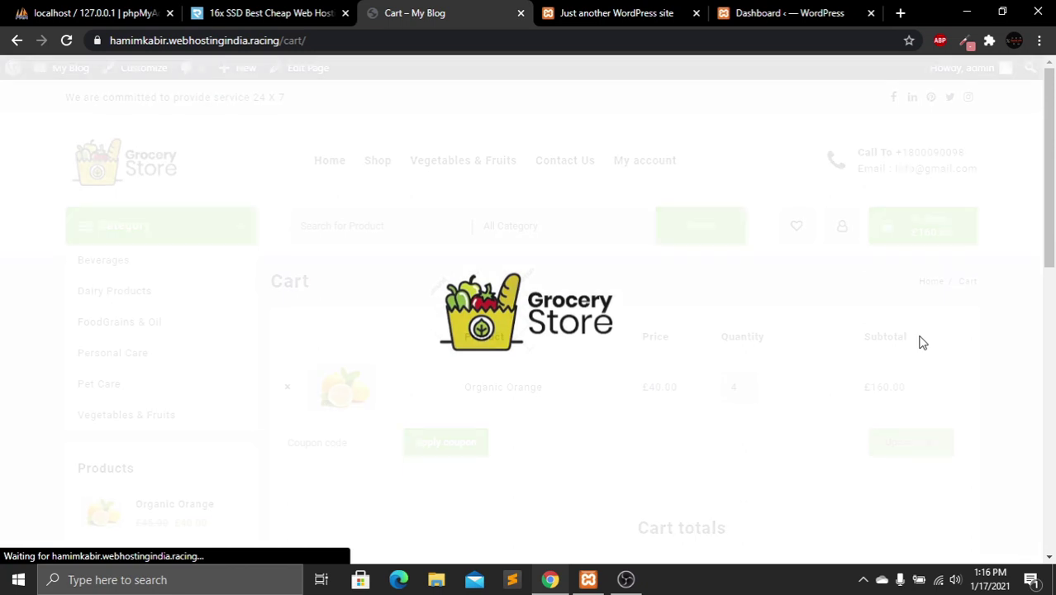
left_click_drag(1046, 168, 1042, 262)
left_click(724, 440)
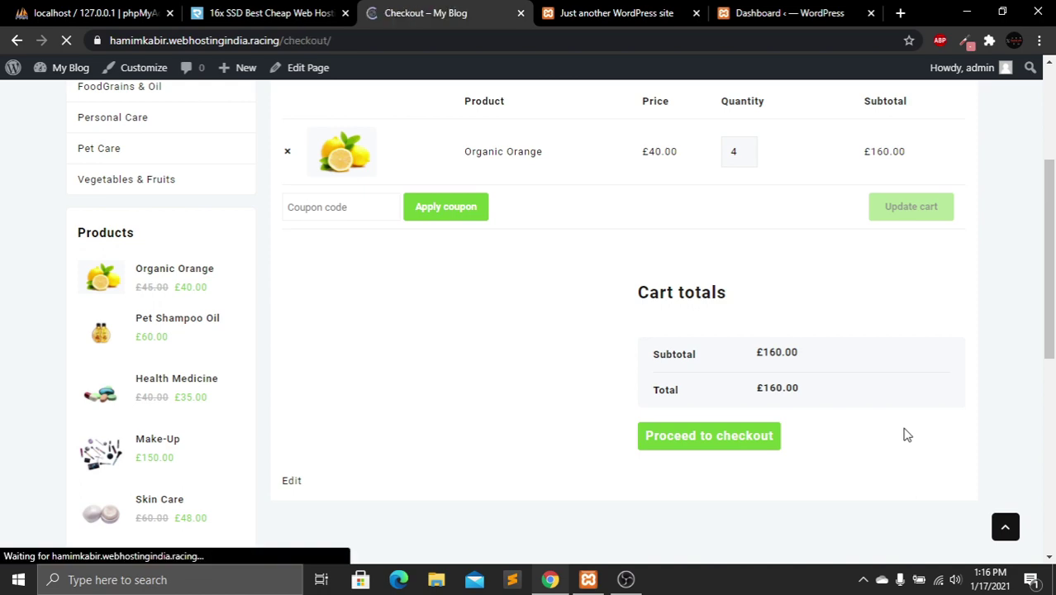
scroll(1052, 187, "up", 1)
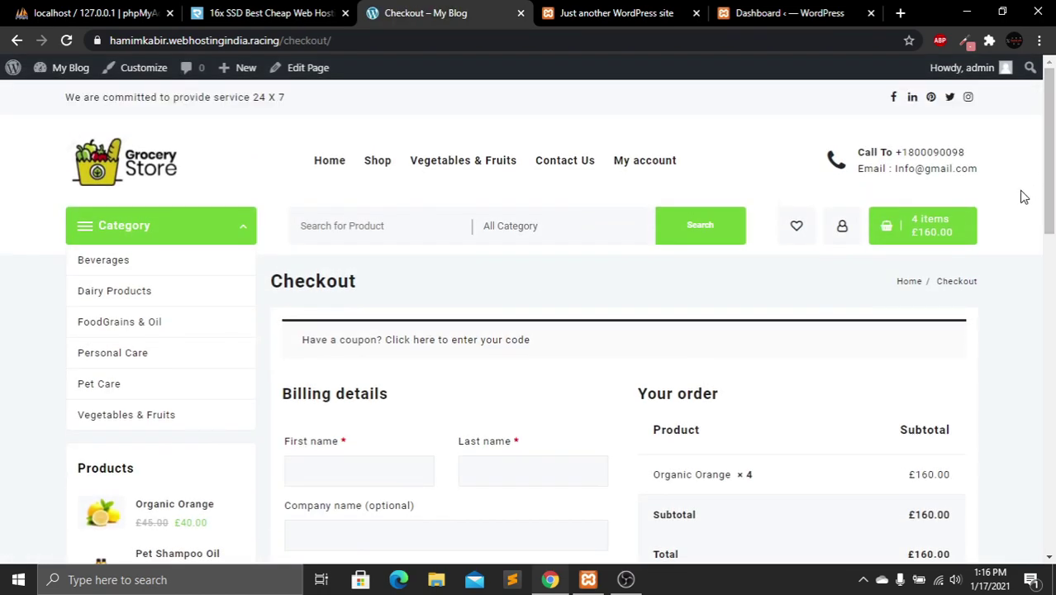
left_click_drag(1052, 130, 1053, 205)
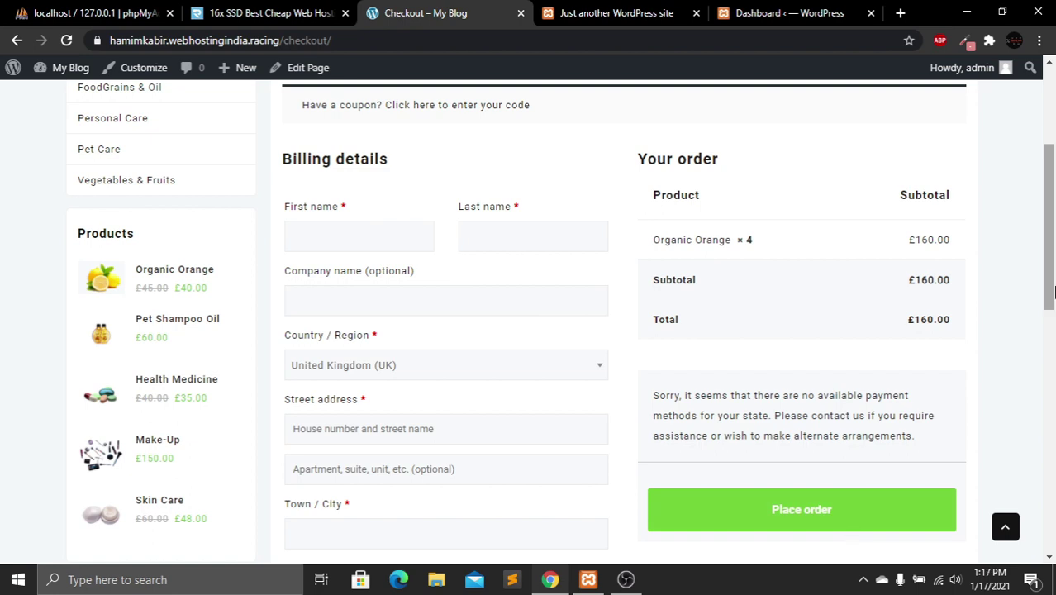
scroll(855, 542, "up", 3)
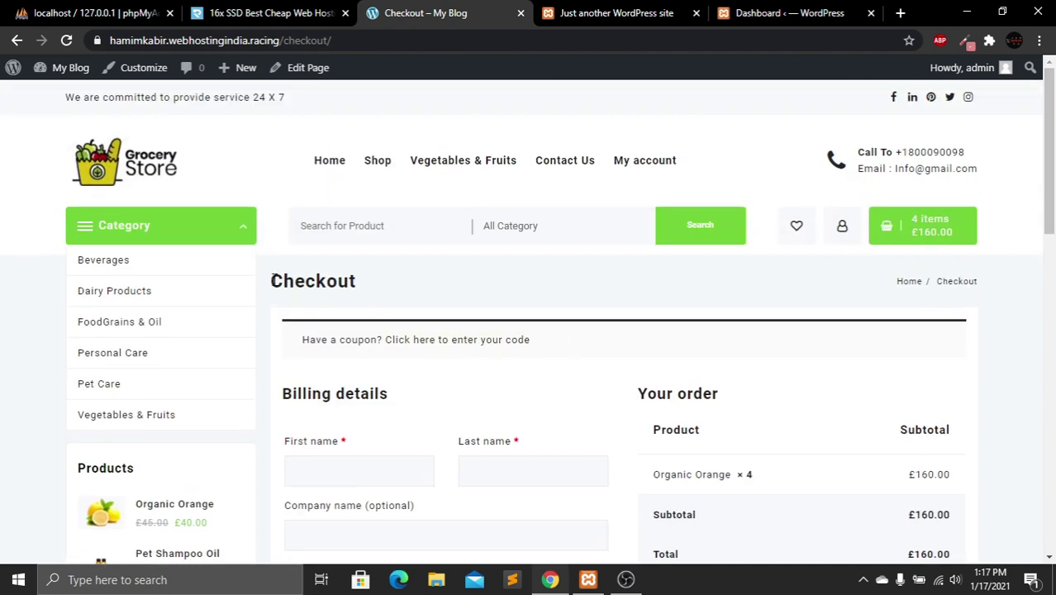
left_click_drag(273, 279, 345, 280)
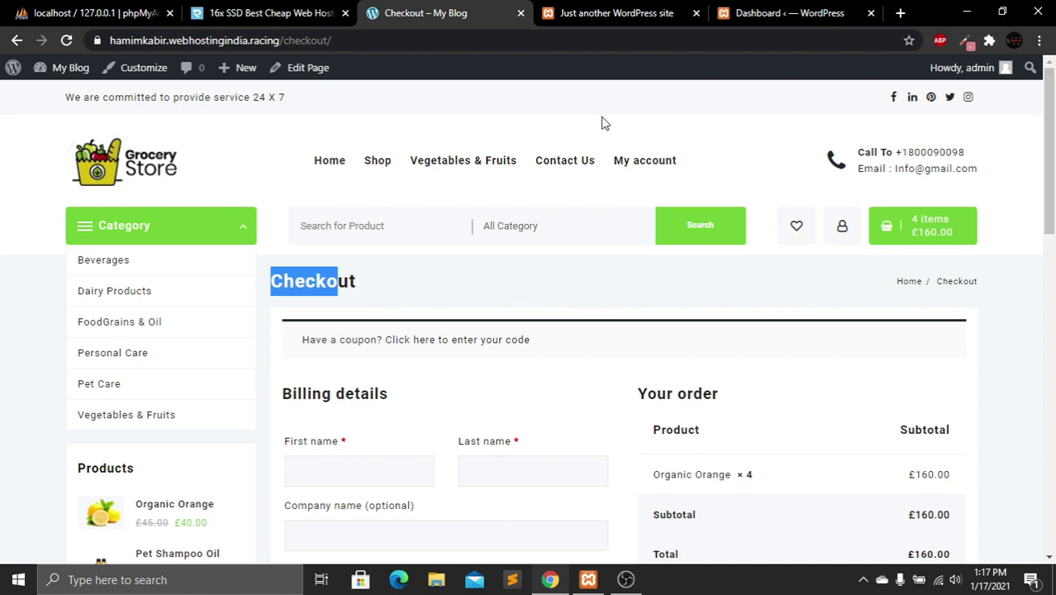
left_click(336, 164)
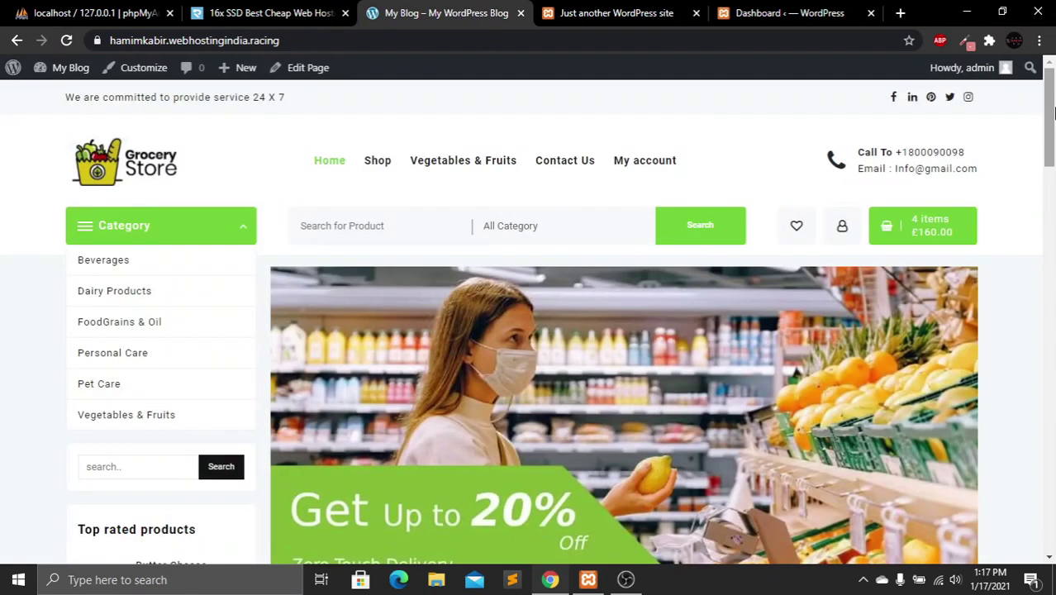
Scroll through the live Grocery Store homepage
left_click_drag(1053, 112, 1054, 259)
scroll(1053, 259, "up", 10)
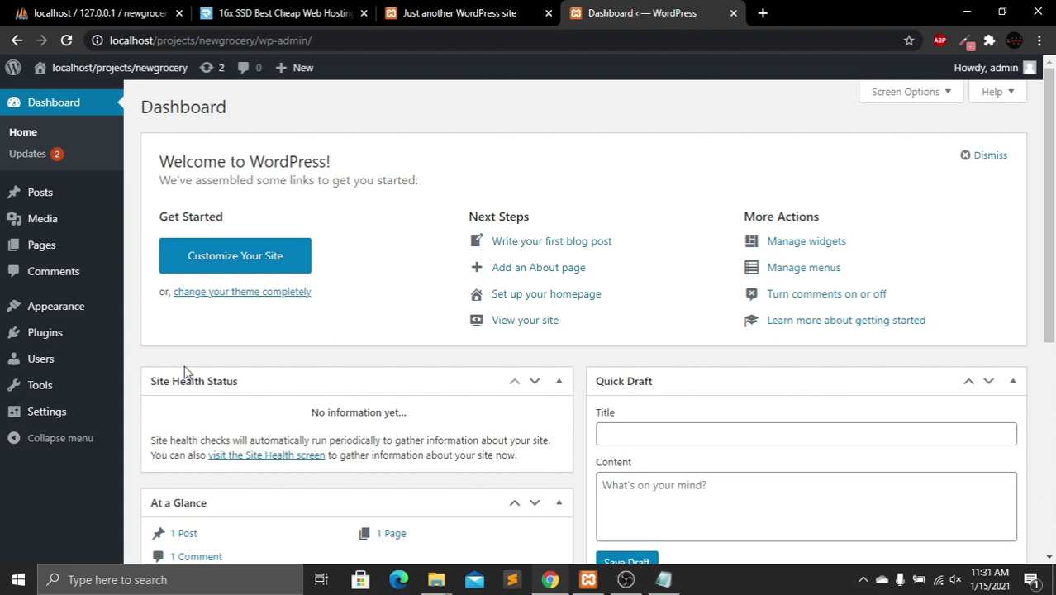
Search the theme directory for 'open sh', then install and activate Open Shop
mouse_move(71, 313)
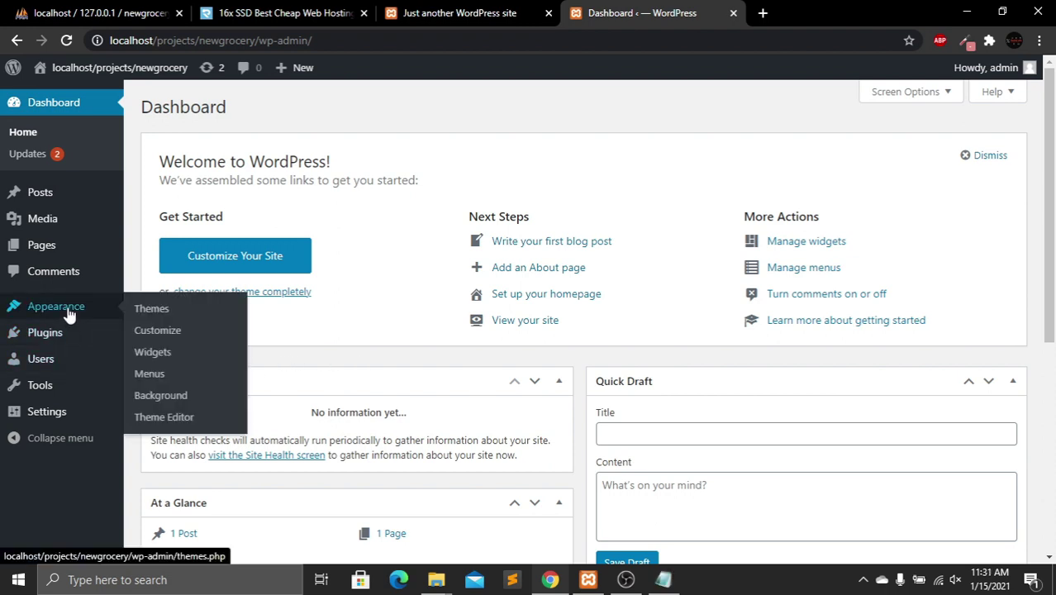
left_click(150, 310)
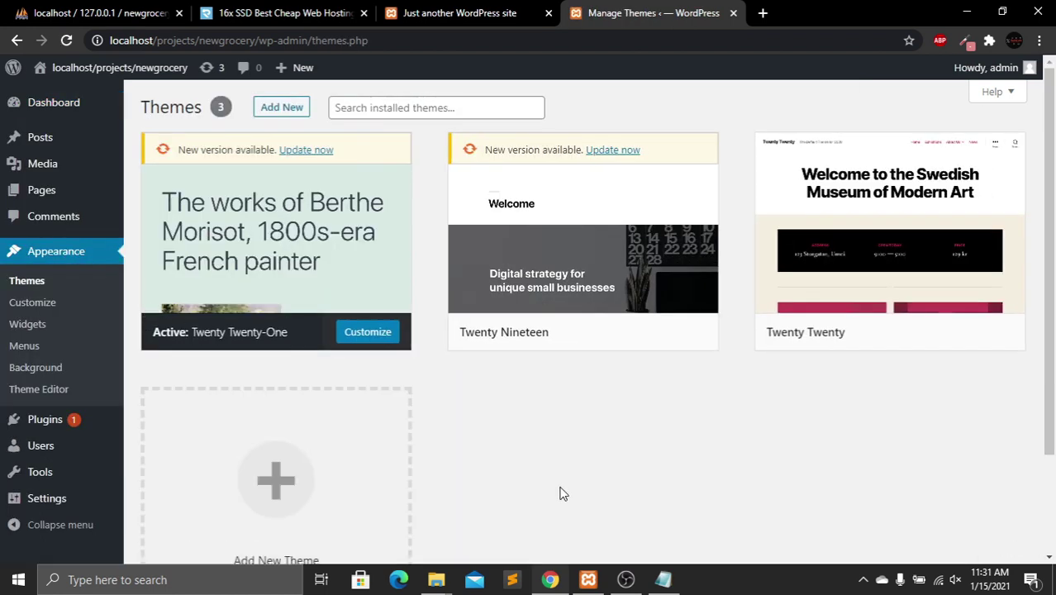
left_click(314, 467)
left_click(863, 149)
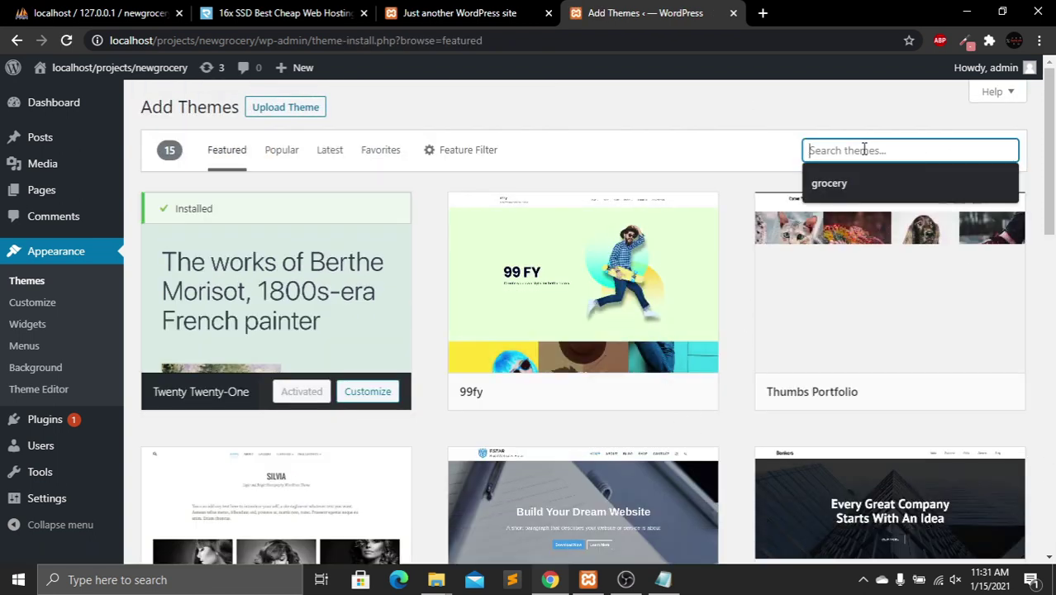
type("open shop")
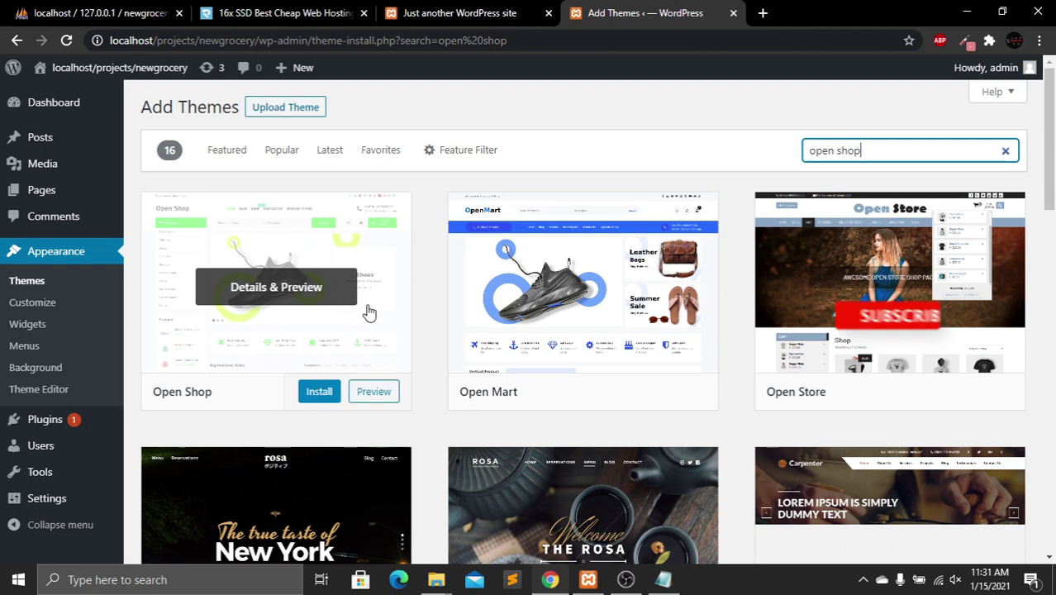
left_click(311, 391)
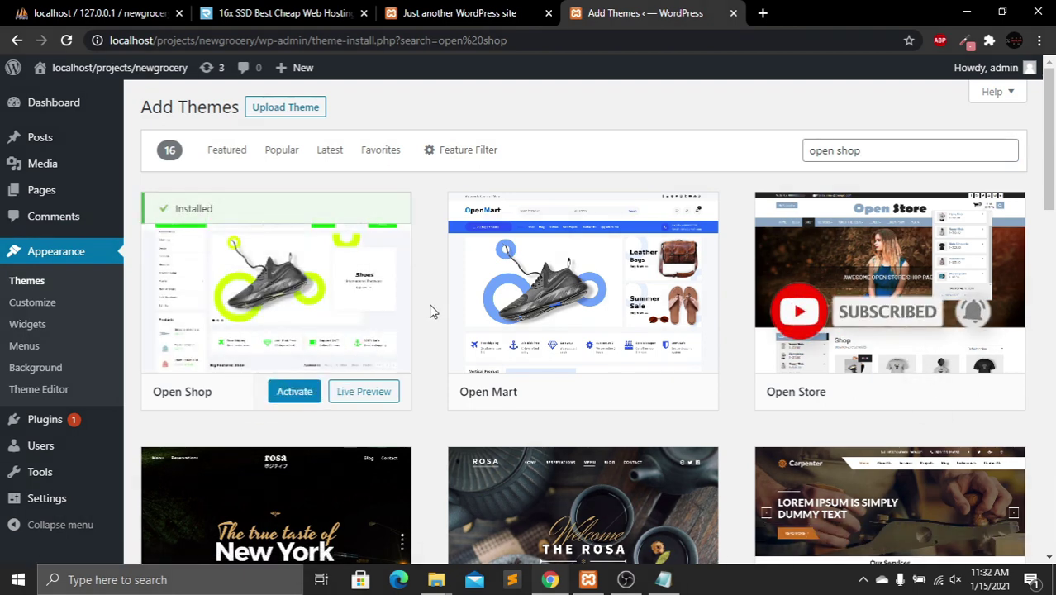
left_click(298, 393)
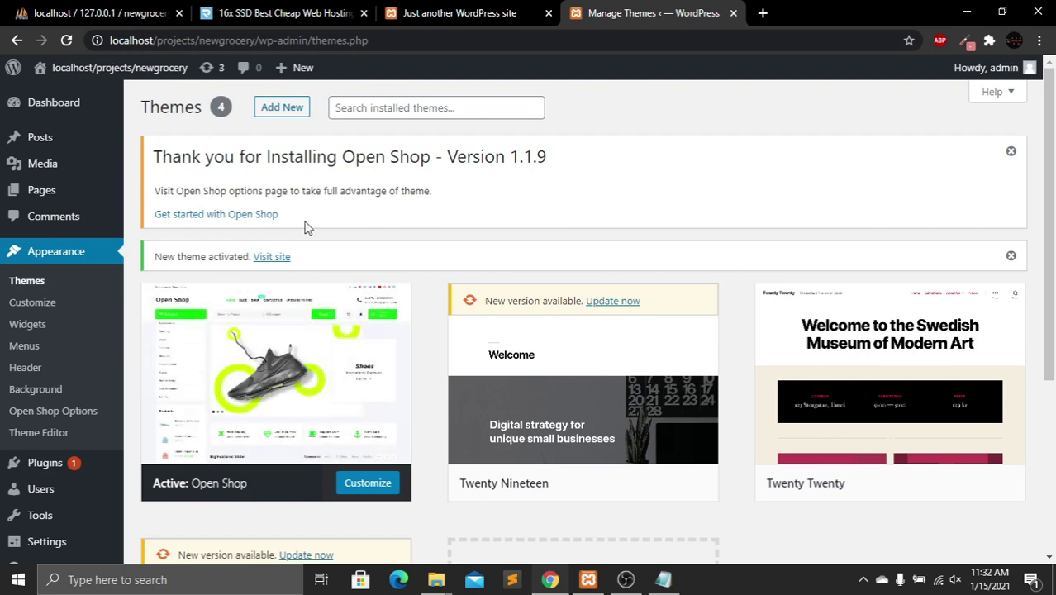
Install Hunk Companion, WooCommerce, YITH Wishlist/Compare, WP Popup Builder, Contact Form, Megamenu and One Click Demo Import
left_click(263, 215)
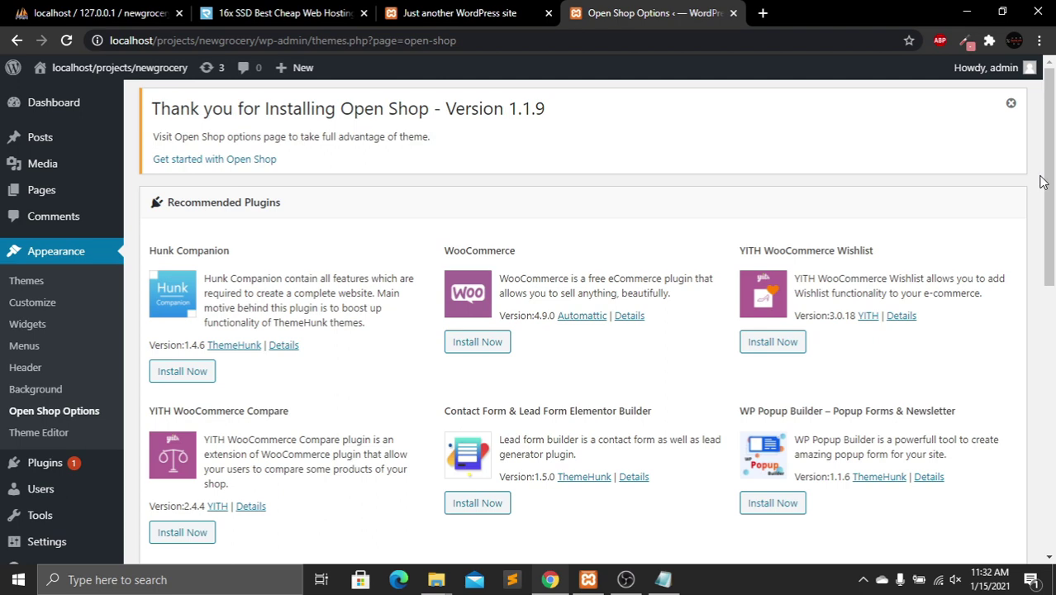
left_click_drag(1051, 181, 1050, 239)
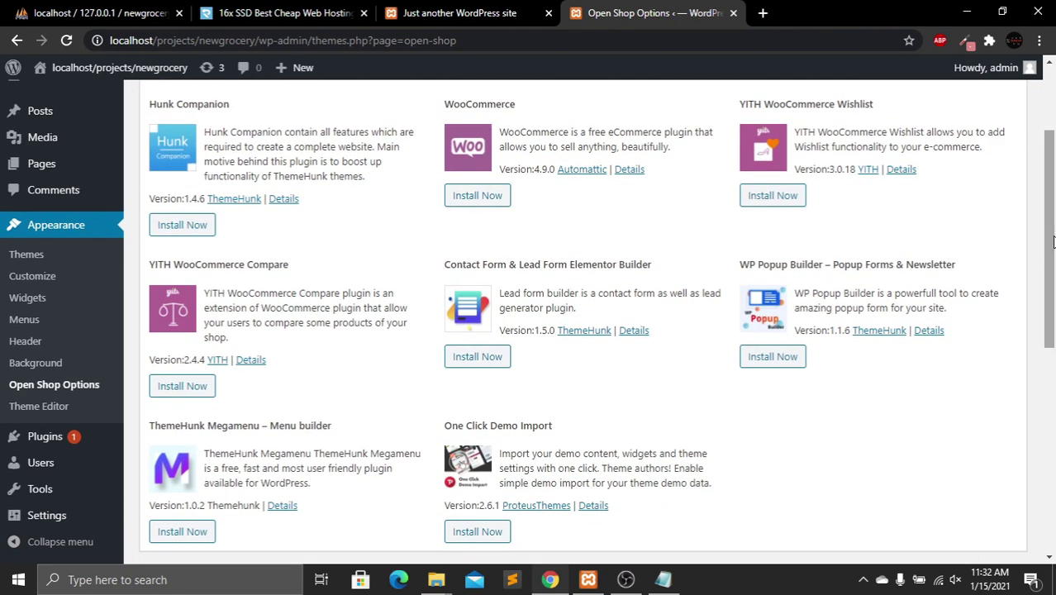
left_click(192, 226)
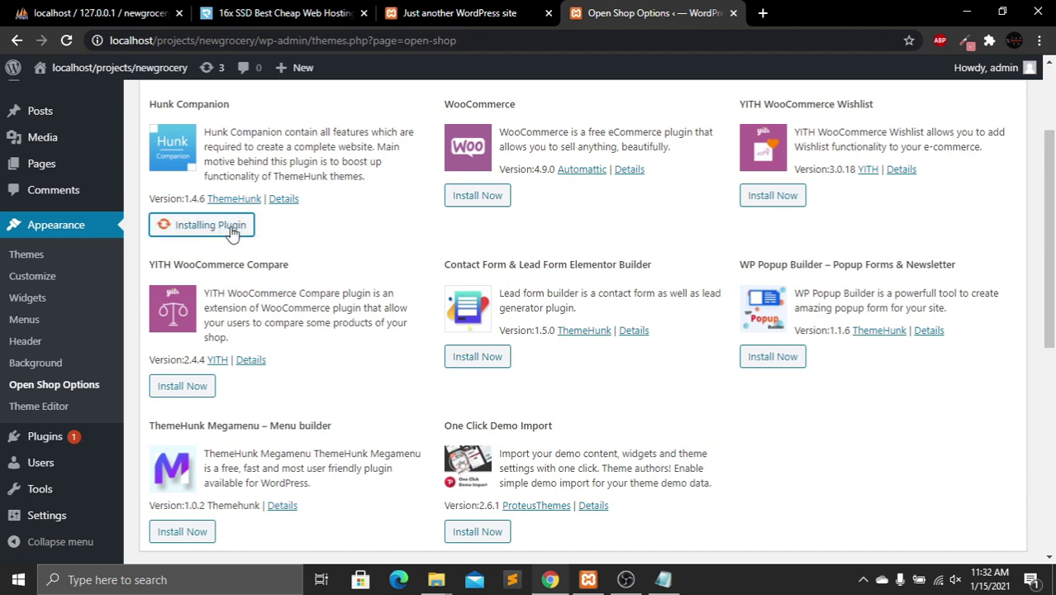
left_click(472, 195)
left_click(755, 198)
left_click(770, 357)
left_click(477, 357)
left_click(188, 386)
left_click(205, 533)
left_click(494, 533)
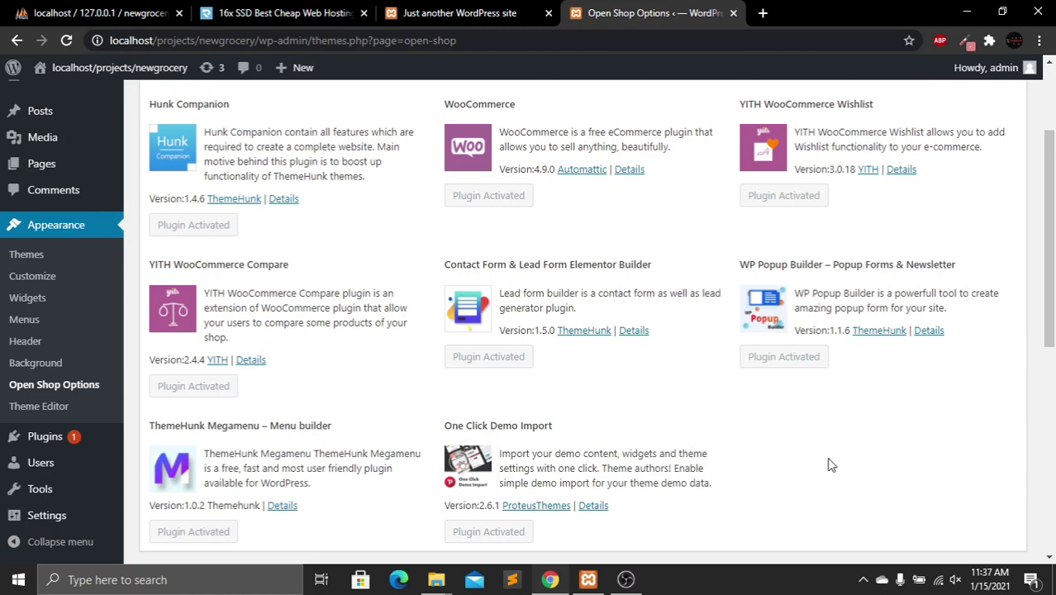
left_click_drag(1052, 221, 1052, 386)
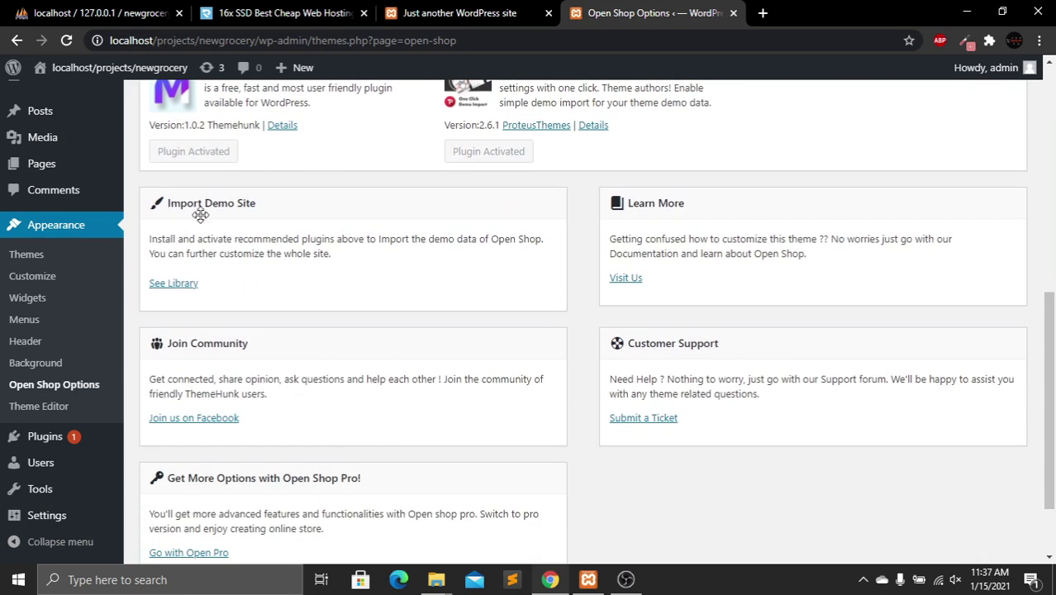
Import the Open Shop Grocery demo from the site library, then go back to Themes
left_click(176, 285)
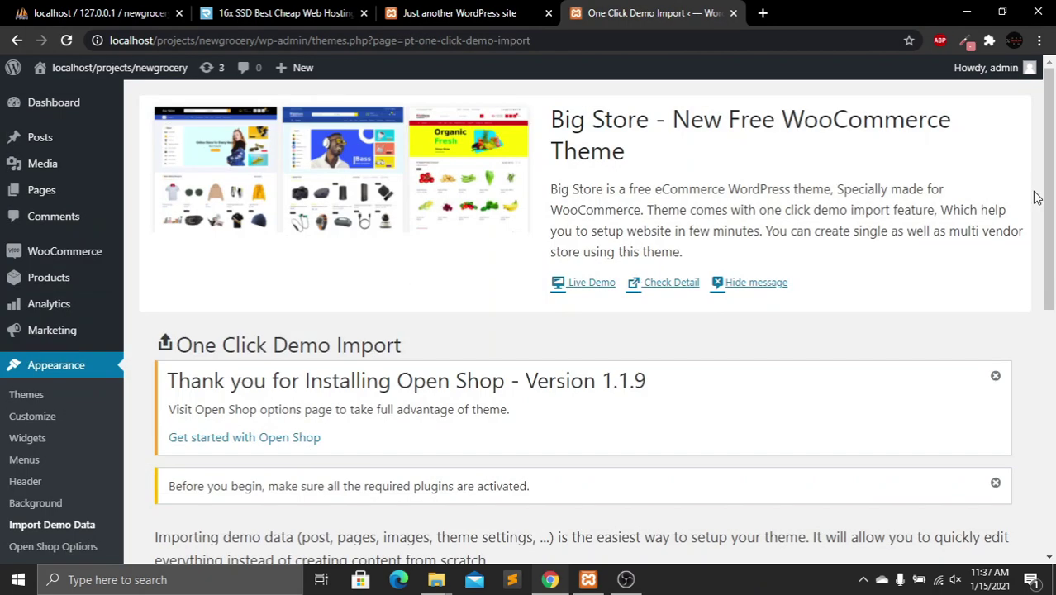
scroll(758, 373, "down", 10)
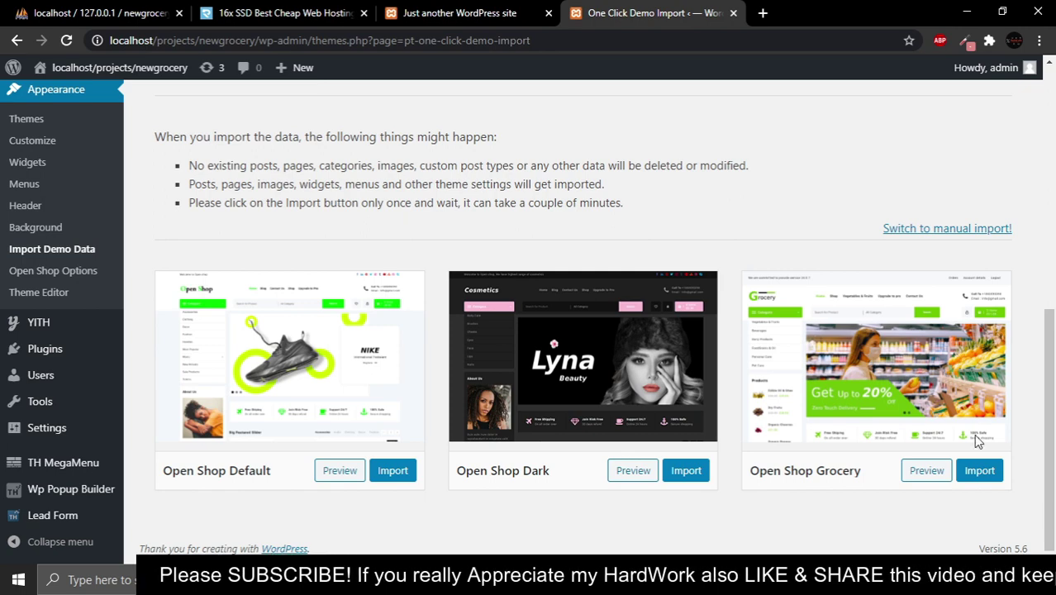
left_click(977, 468)
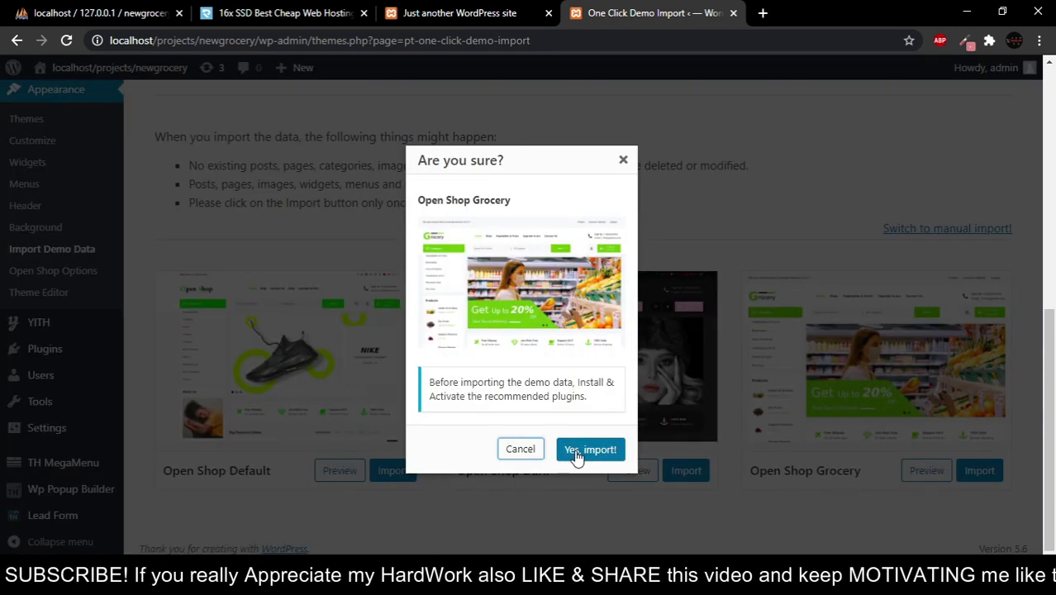
left_click(588, 450)
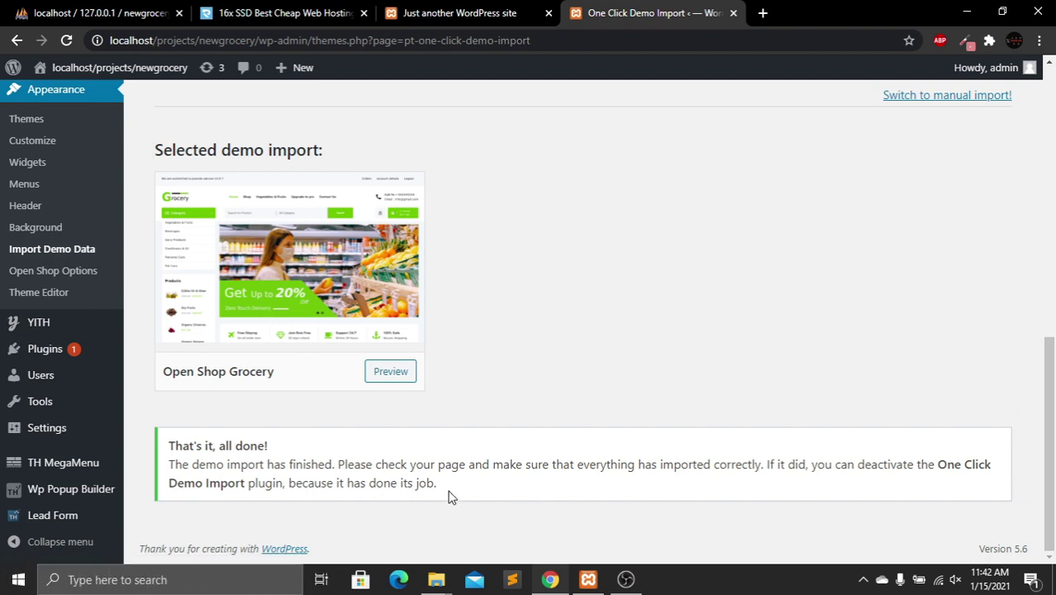
left_click(28, 122)
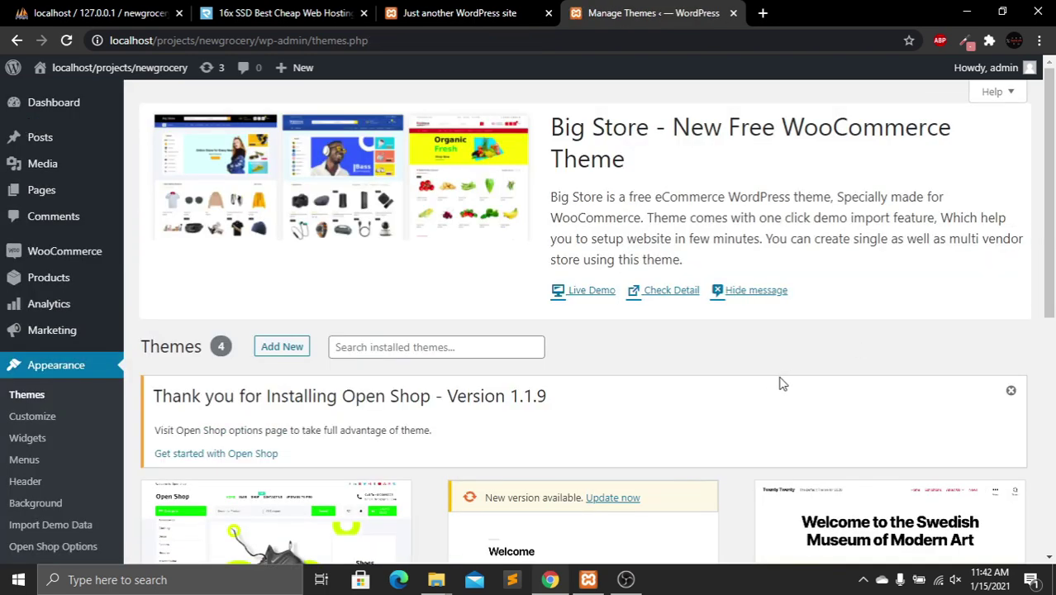
Dismiss the Big Store notice and delete Twenty Nineteen, Twenty Twenty and Twenty Twenty-One themes
left_click(767, 299)
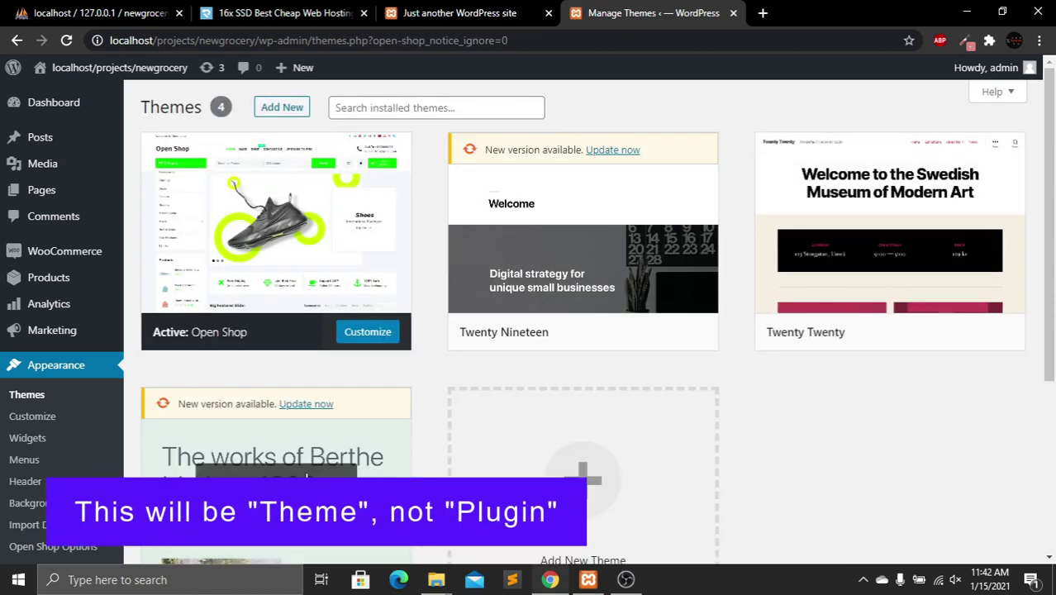
left_click(683, 274)
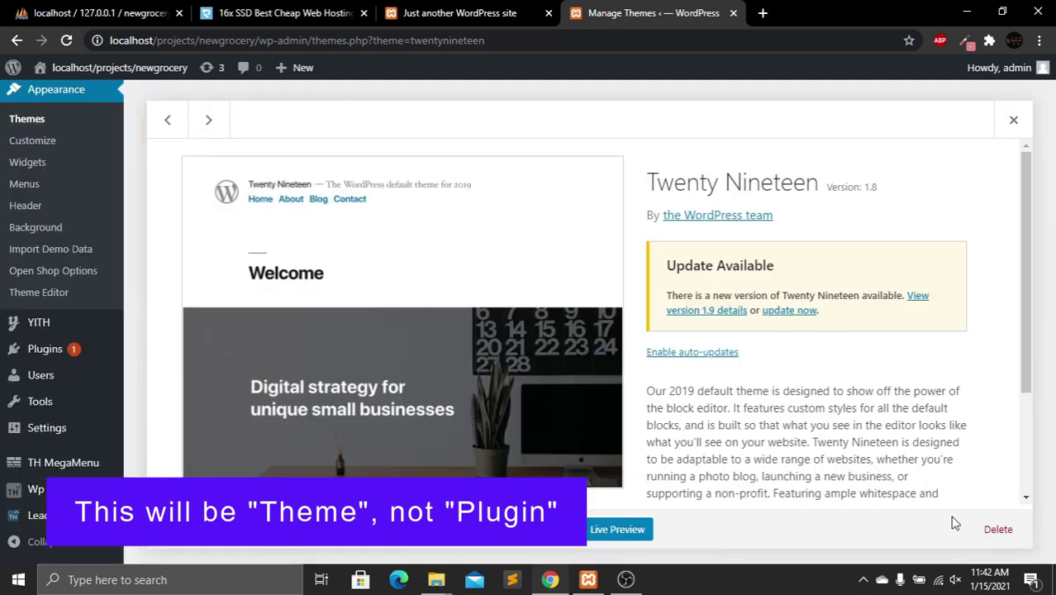
left_click(996, 529)
left_click(600, 160)
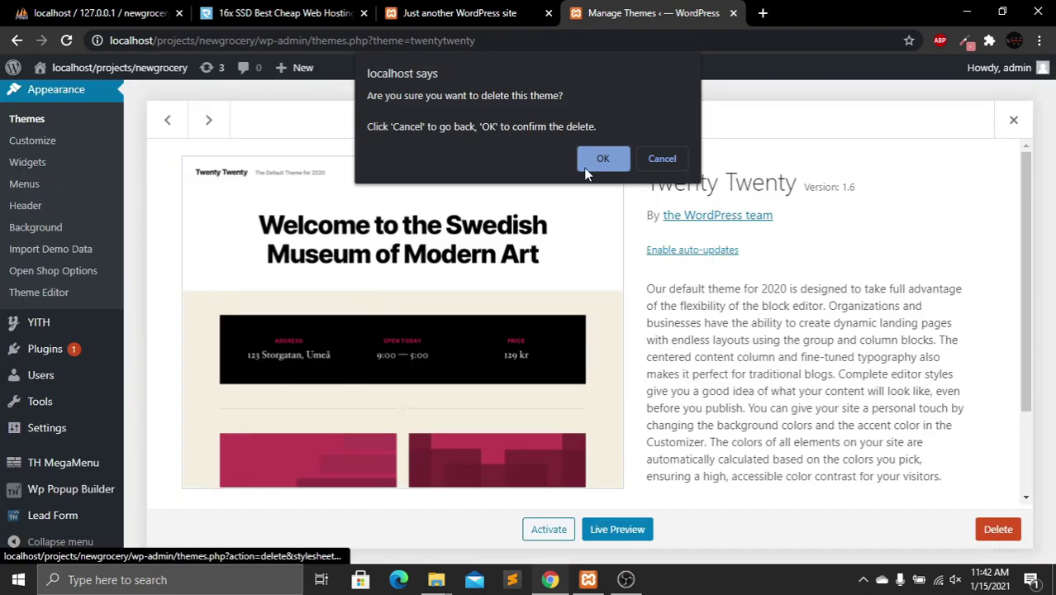
left_click(600, 160)
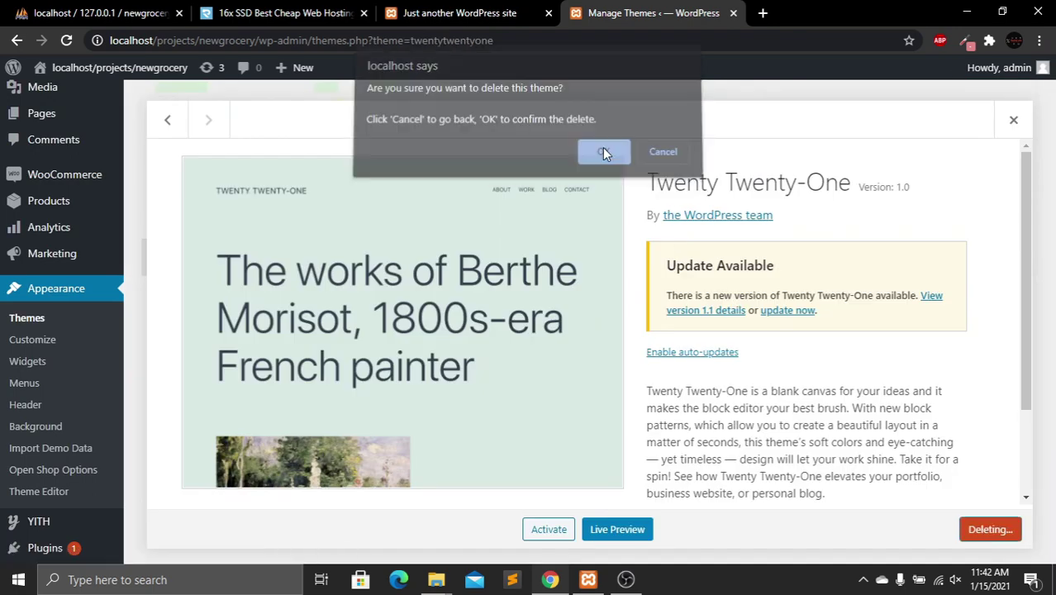
left_click(603, 148)
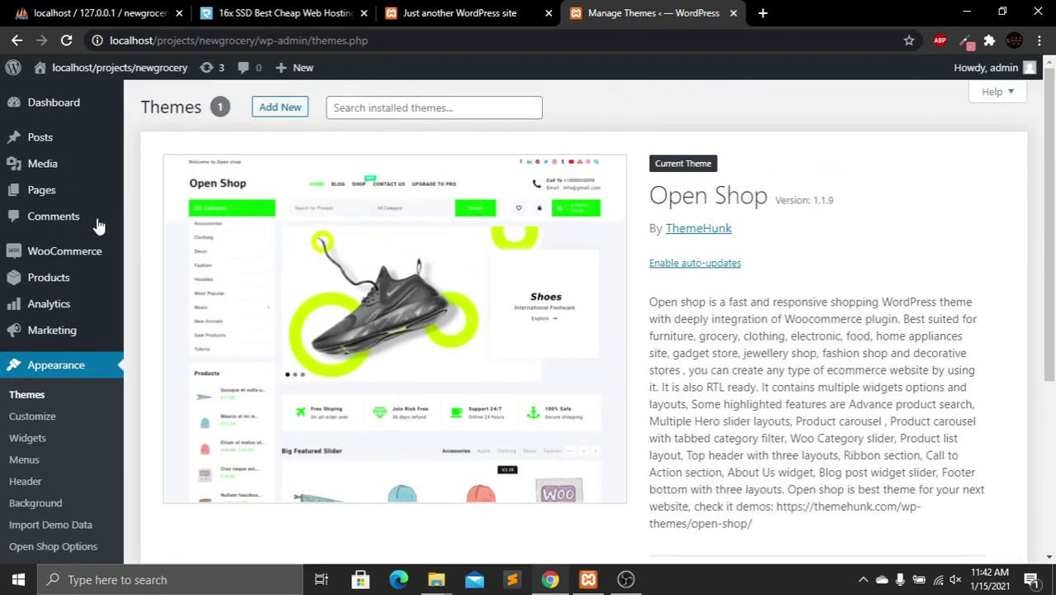
Go to the Dashboard and open the live site in a new tab
left_click(71, 105)
right_click(523, 376)
left_click(607, 380)
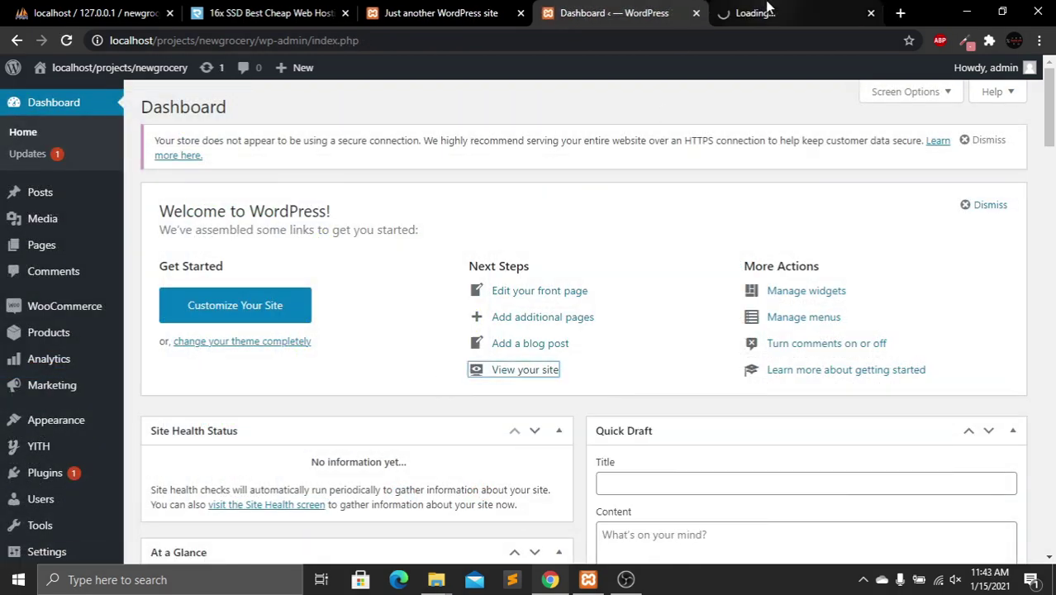
Browse the grocery storefront, then open the Customizer in a new tab placed before it
left_click(767, 12)
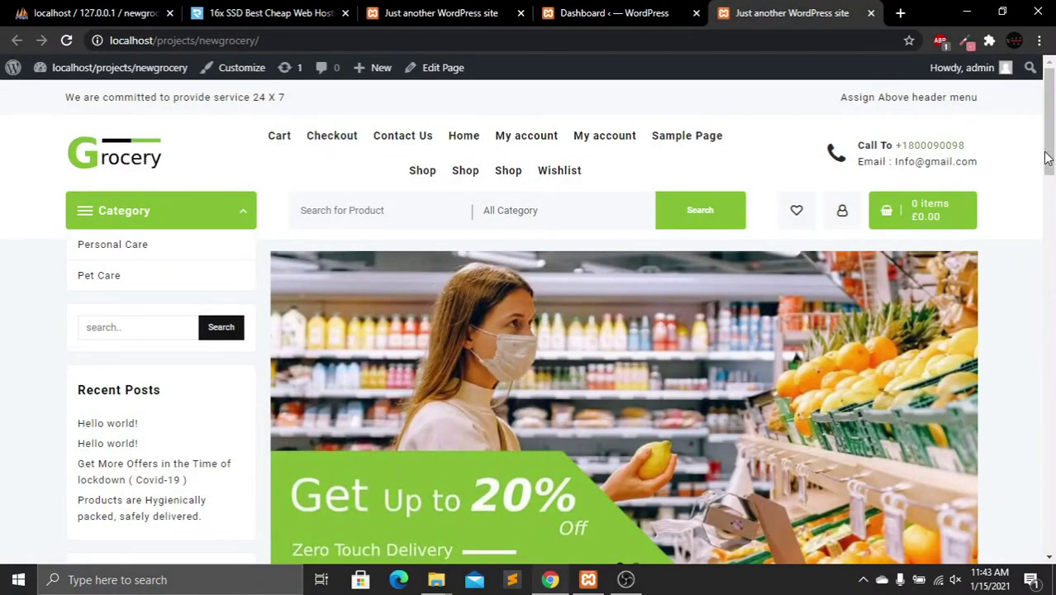
mouse_move(1049, 127)
left_mouse_down()
mouse_move(1053, 235)
mouse_move(1032, 503)
mouse_move(1047, 322)
mouse_move(1033, 92)
mouse_move(1051, 475)
mouse_move(1052, 107)
left_mouse_up()
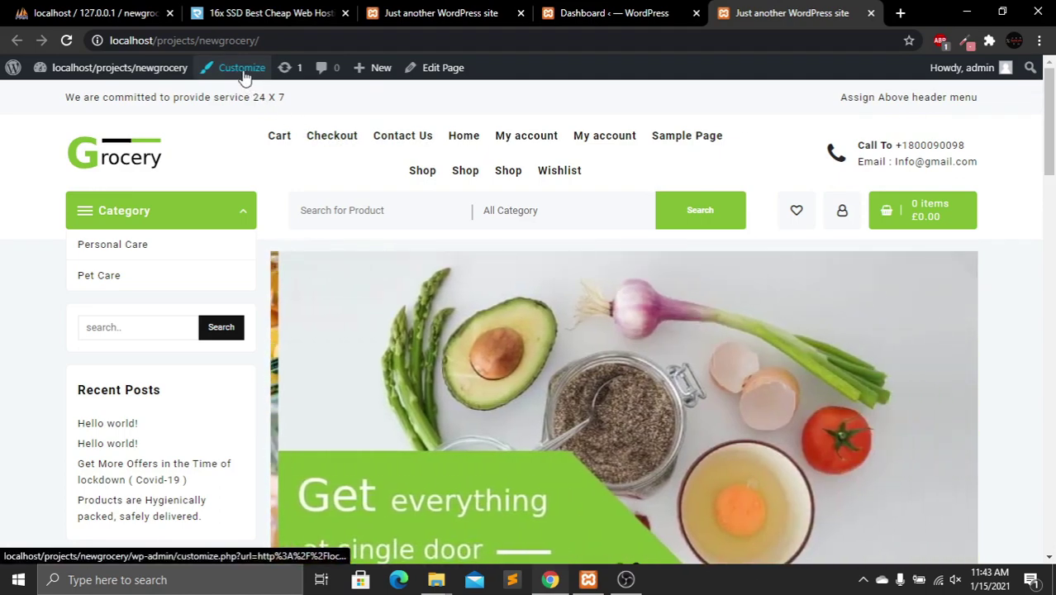
right_click(246, 73)
left_click(258, 80)
left_click_drag(785, 12, 718, 12)
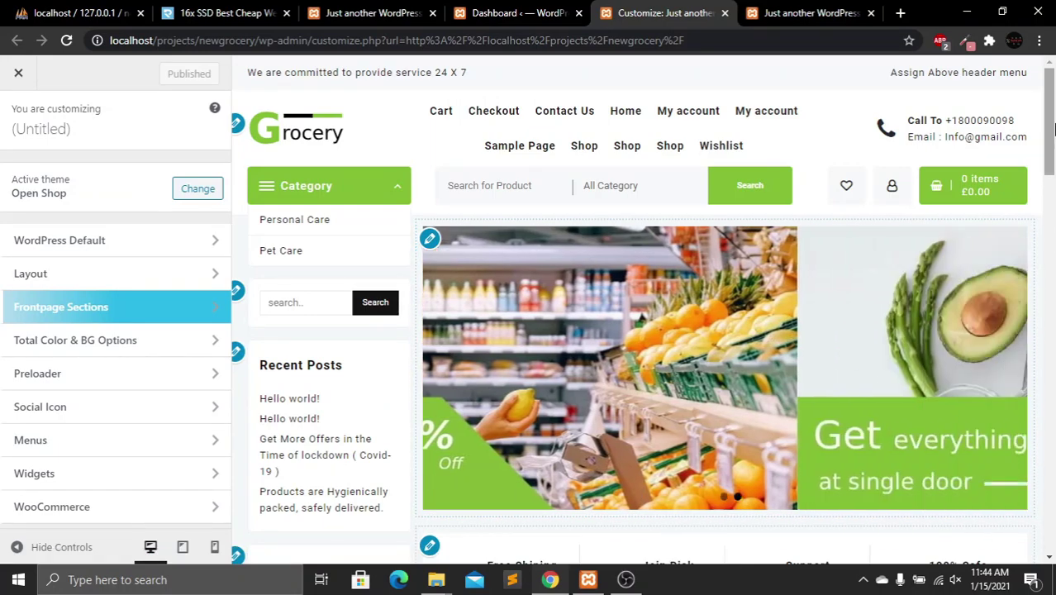
In the Customizer, go to WordPress Default > Site Identity
left_click(776, 12)
left_click(516, 13)
left_click(636, 10)
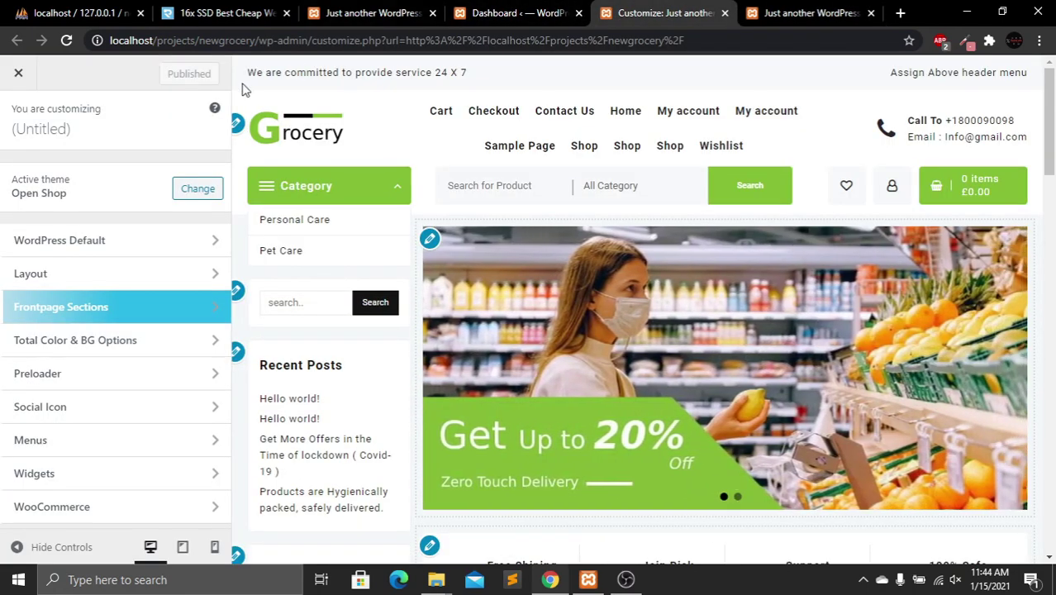
left_click(128, 249)
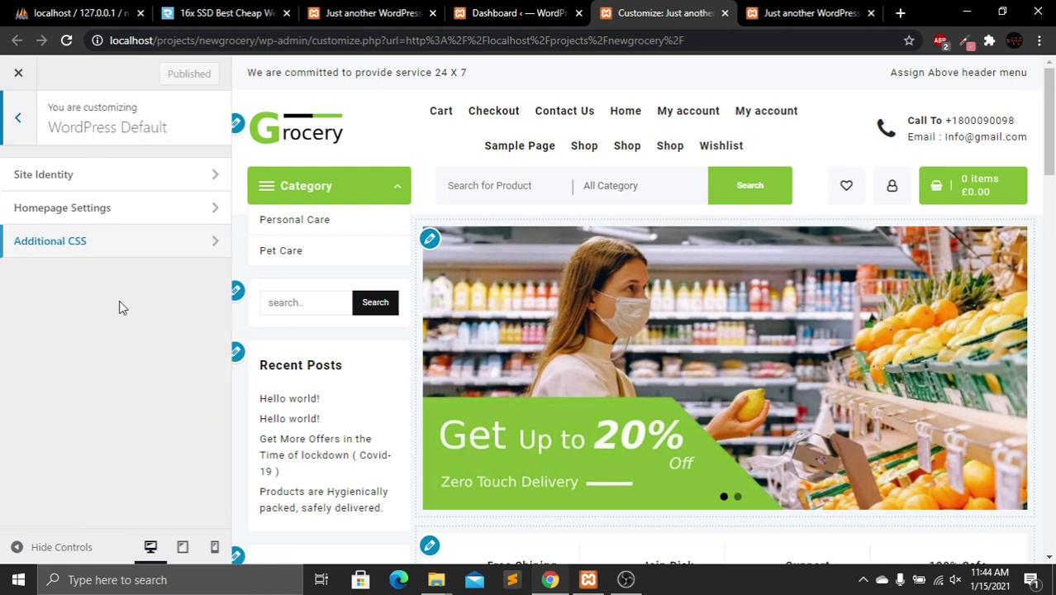
left_click(95, 180)
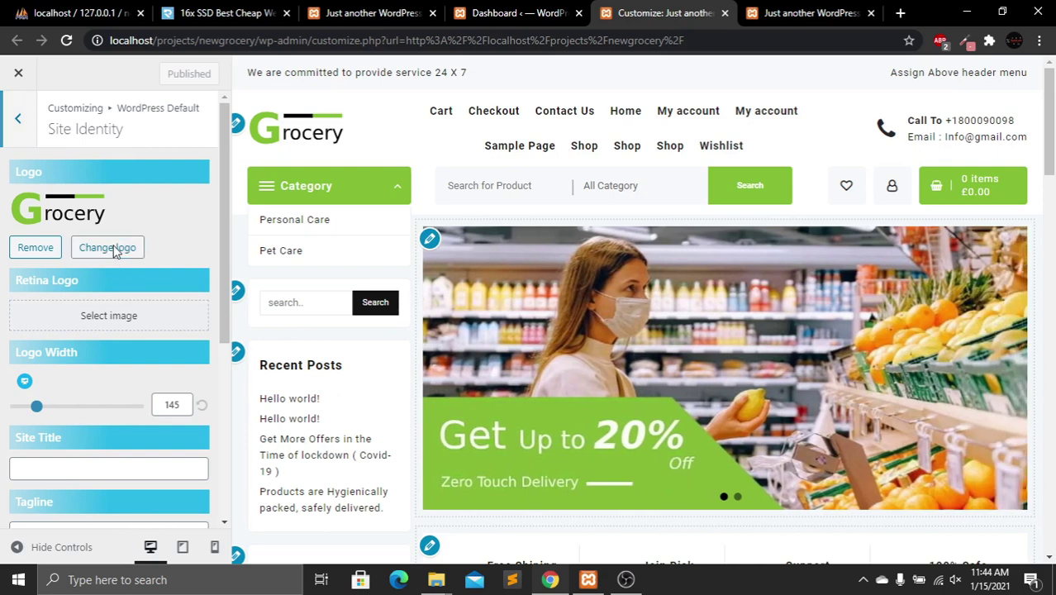
Upload cropped-Logo-3.png and apply it, cropped, as the site logo
left_click(107, 248)
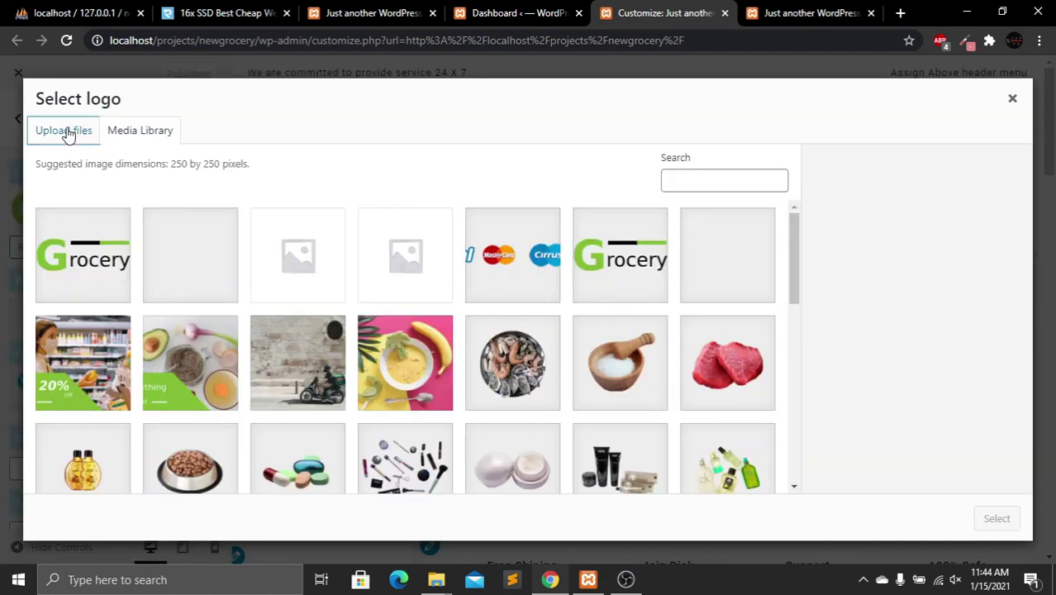
left_click(66, 132)
left_click(539, 334)
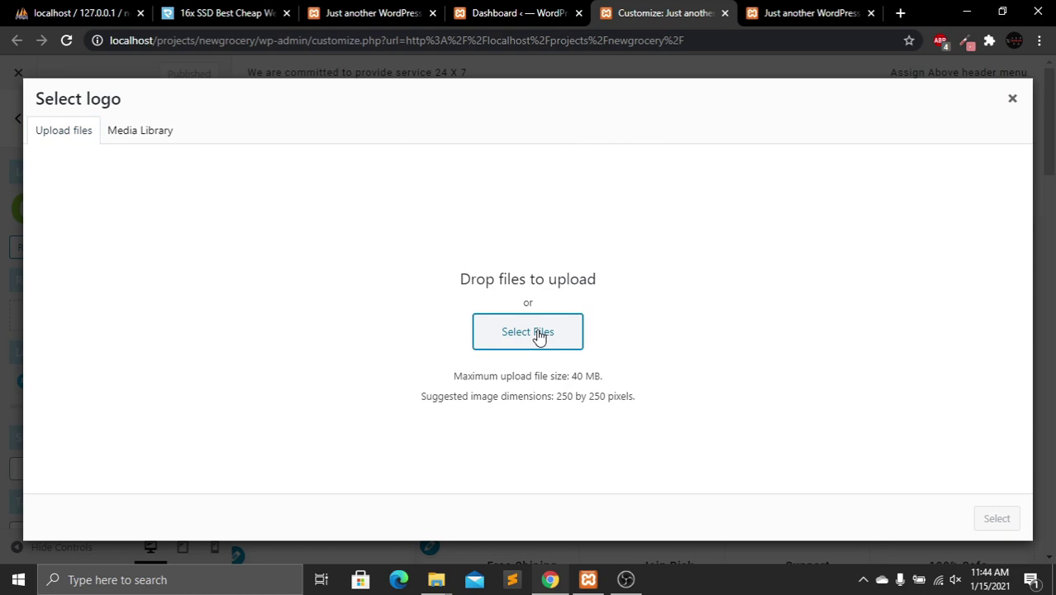
left_click_drag(547, 101, 527, 183)
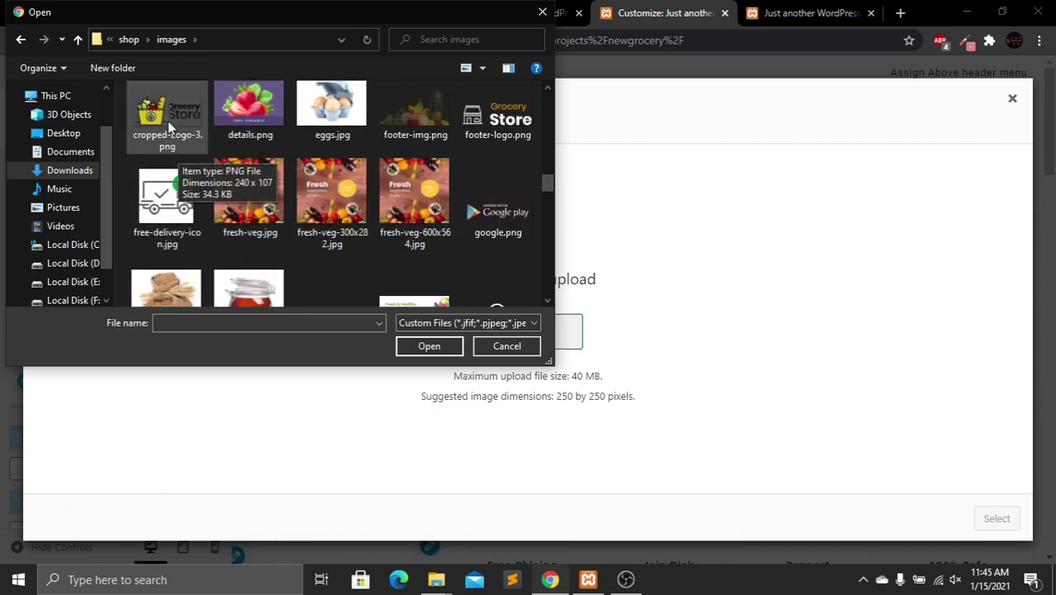
left_click(167, 120)
left_click(429, 346)
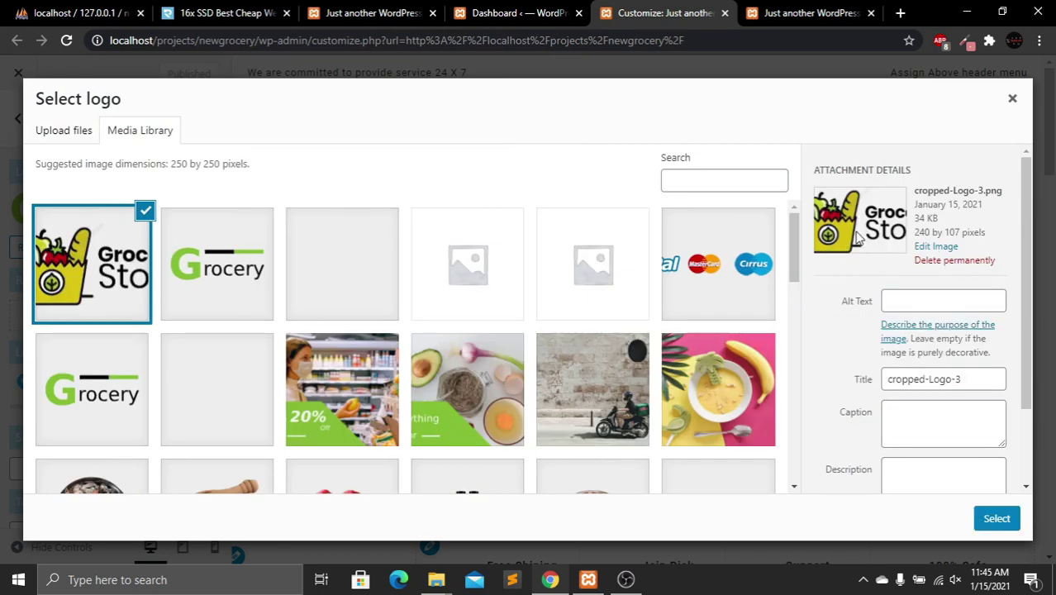
left_click(988, 527)
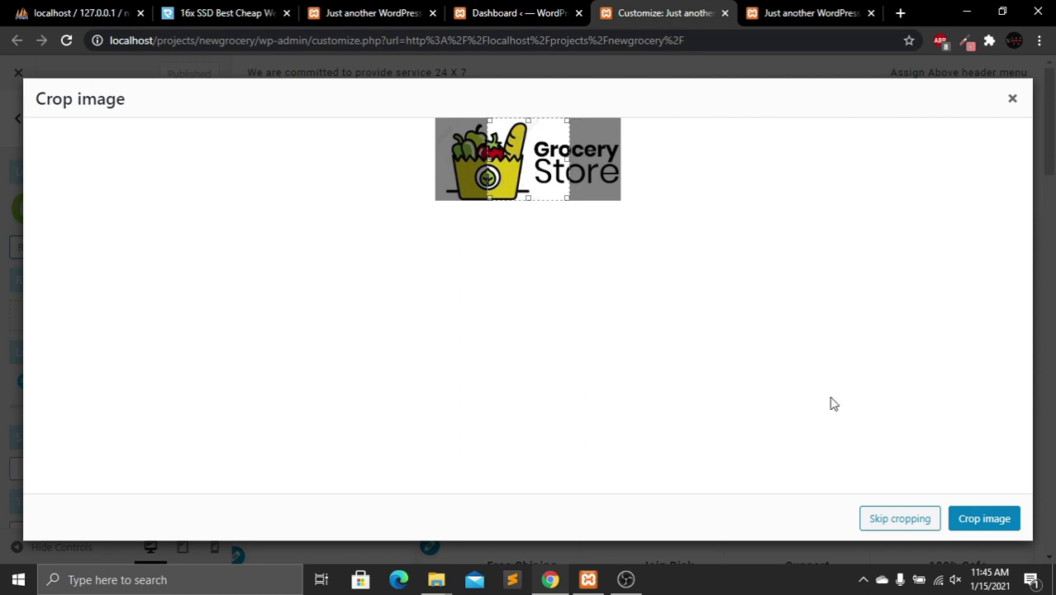
left_click(899, 519)
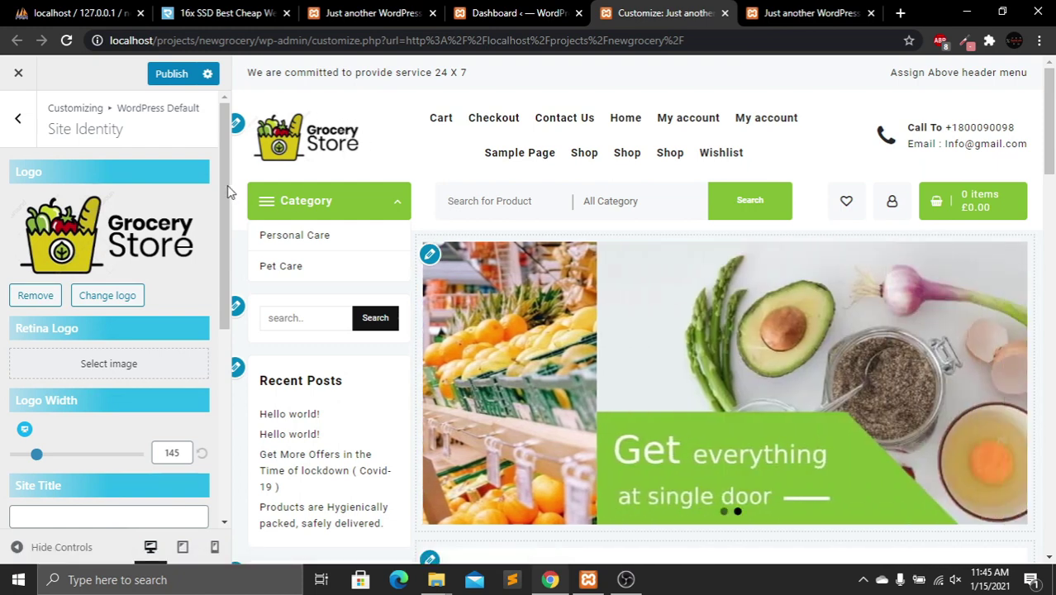
left_click_drag(226, 190, 226, 297)
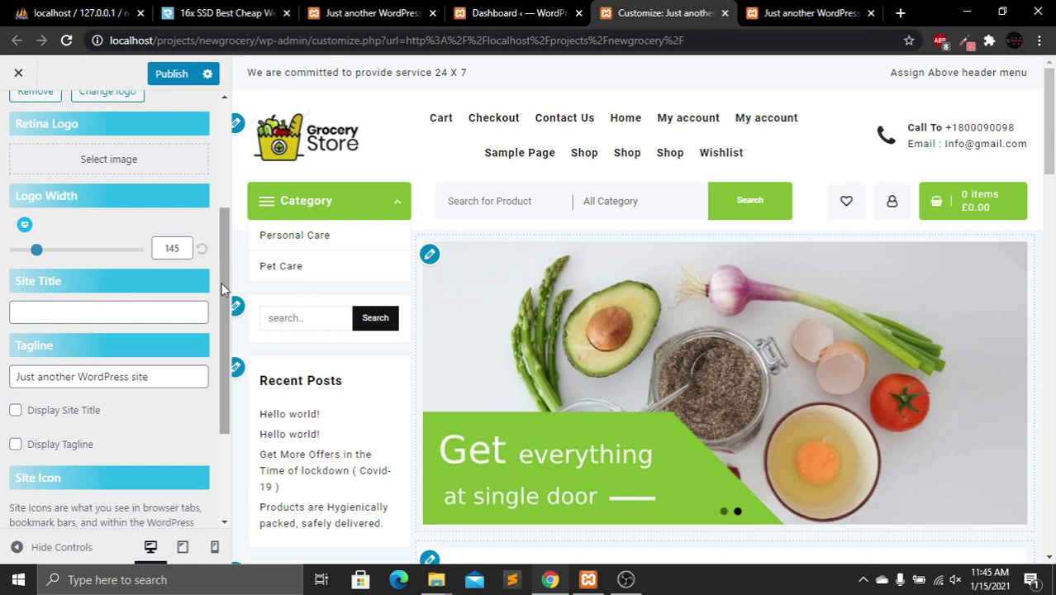
scroll(124, 372, "up", 3)
left_click_drag(37, 449, 53, 467)
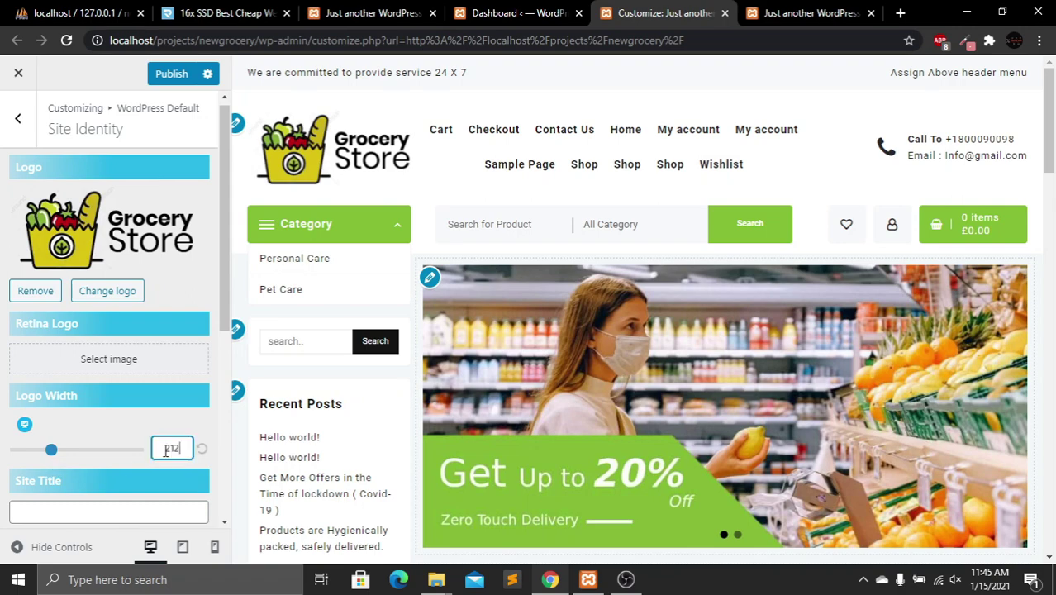
Enter 45, then confirm Homepage Settings shows the static Home page as the front page
type("45")
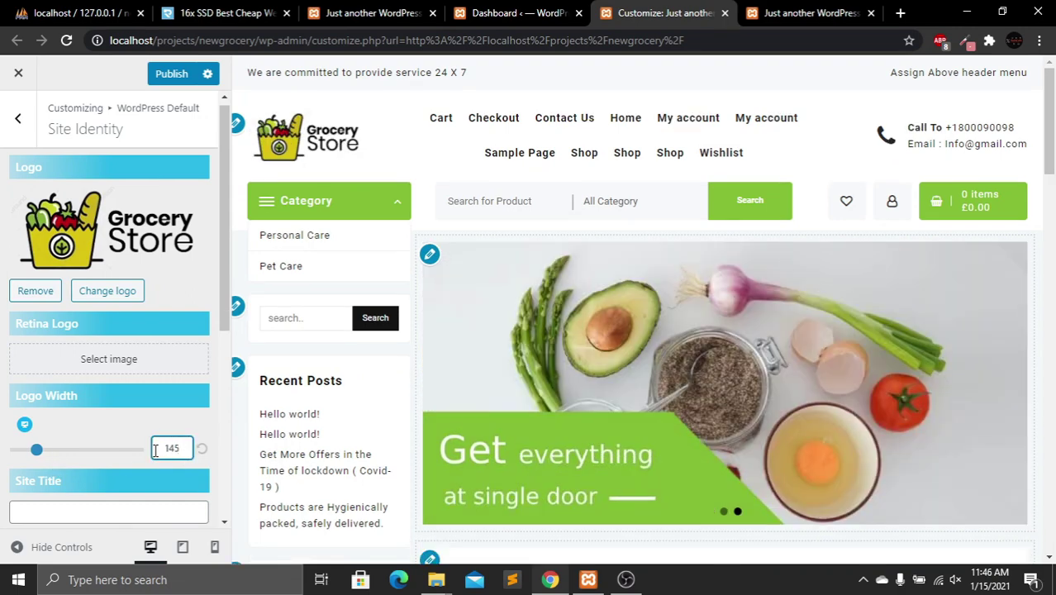
scroll(122, 393, "down", 5)
scroll(71, 192, "up", 5)
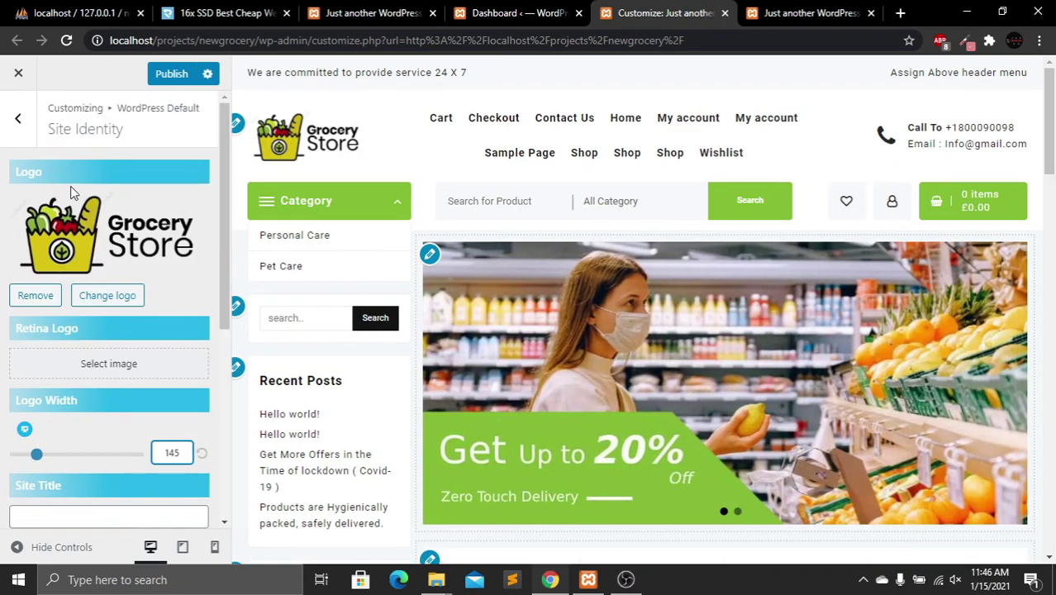
left_click(17, 117)
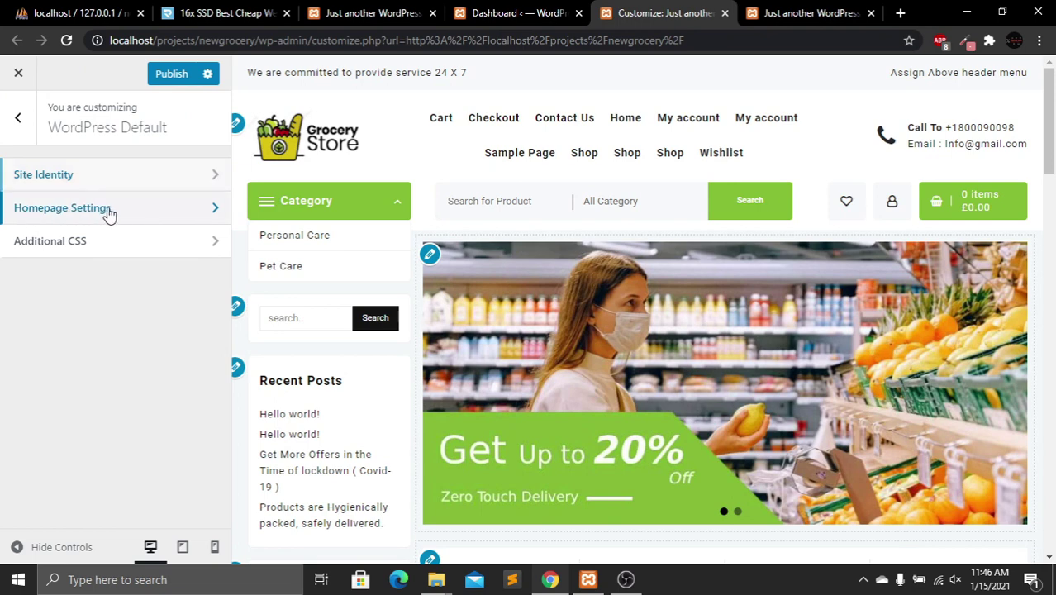
left_click(109, 209)
scroll(206, 195, "down", 1)
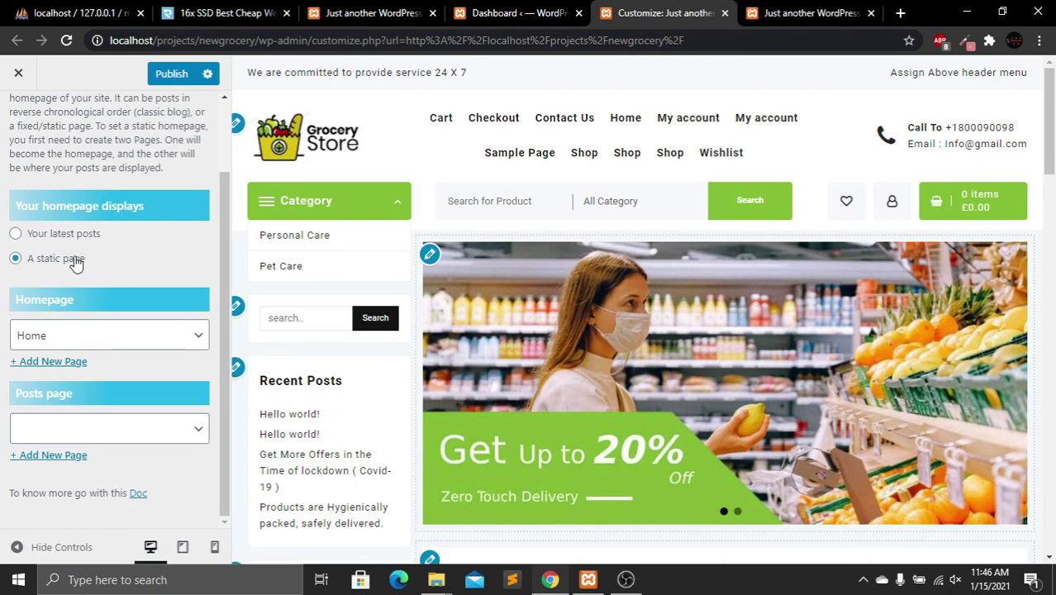
left_click_drag(221, 252, 248, 165)
left_click(18, 119)
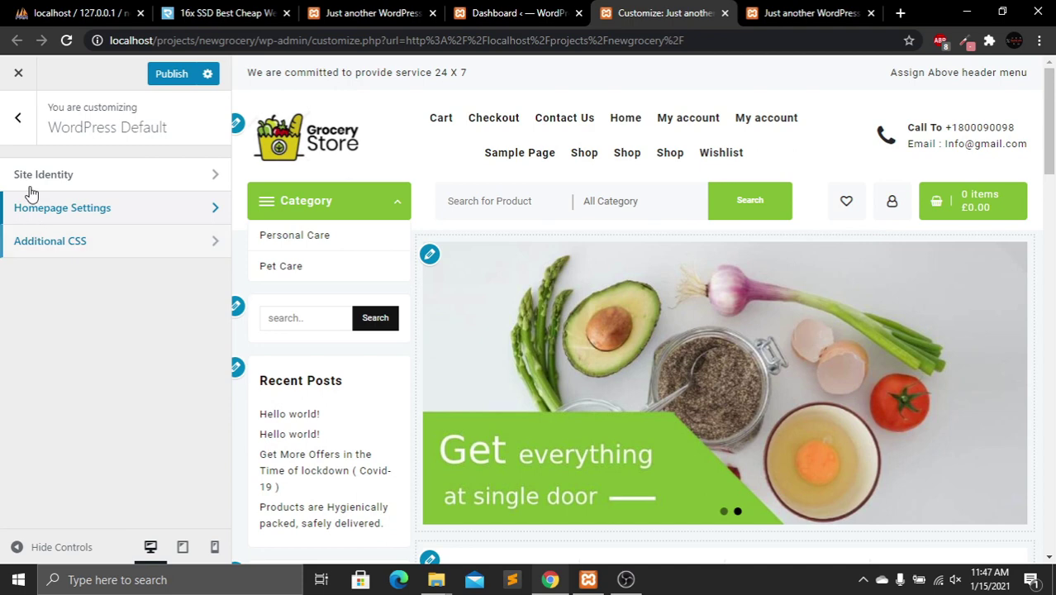
Navigate to Layout > Header > Above Header in the Customizer
left_click(18, 120)
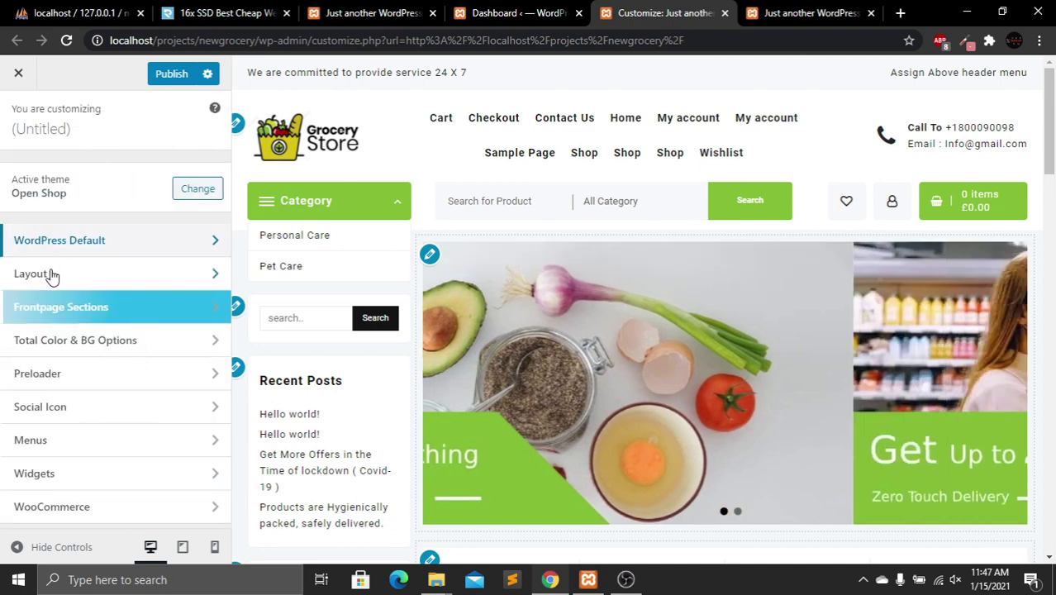
left_click(24, 281)
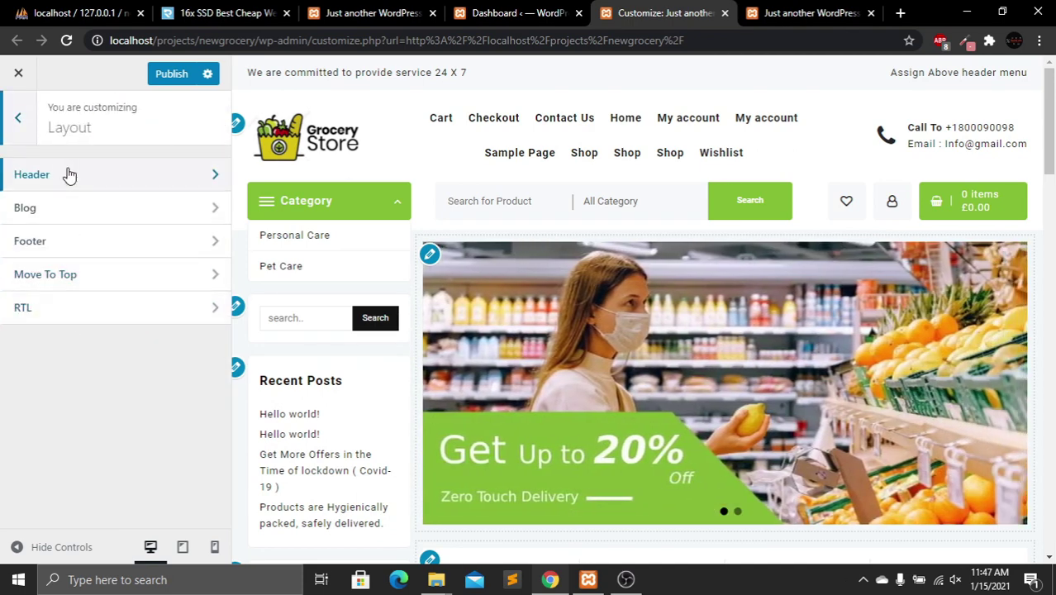
left_click(116, 184)
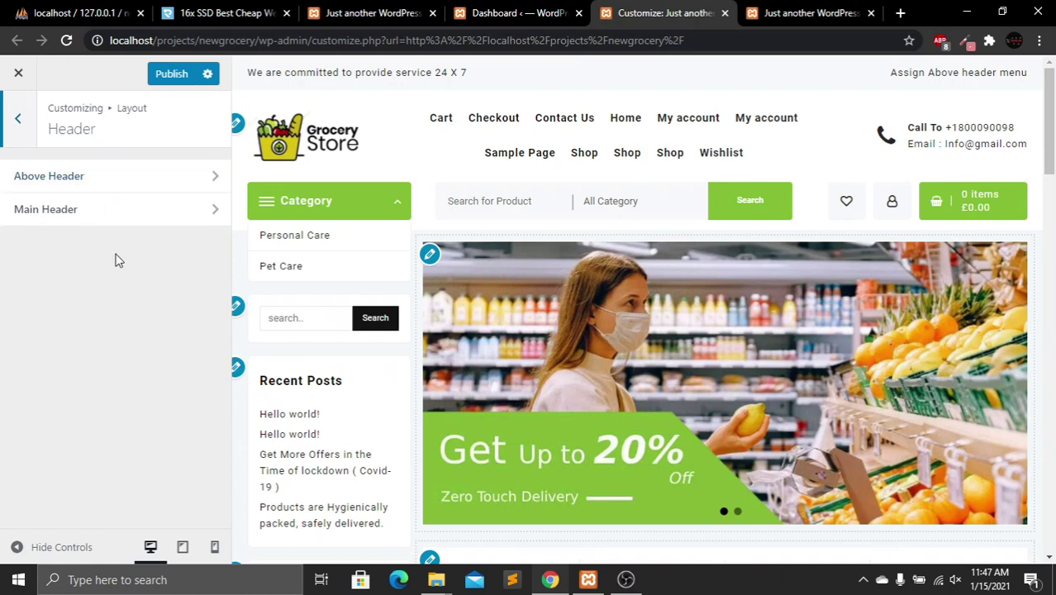
left_click(131, 180)
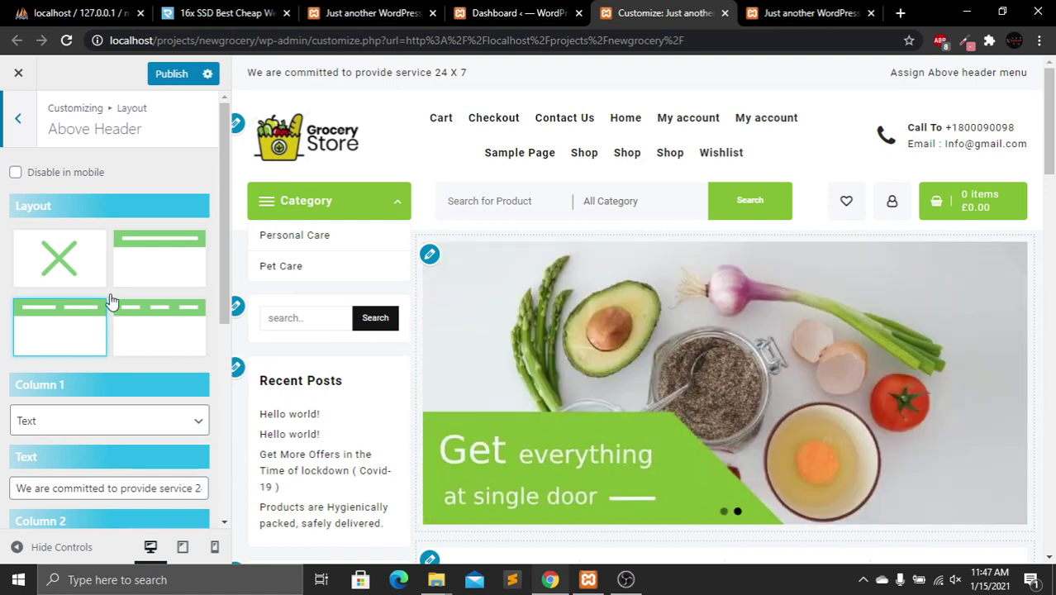
Set the above-header Column 2 content to Social Media
scroll(207, 239, "down", 5)
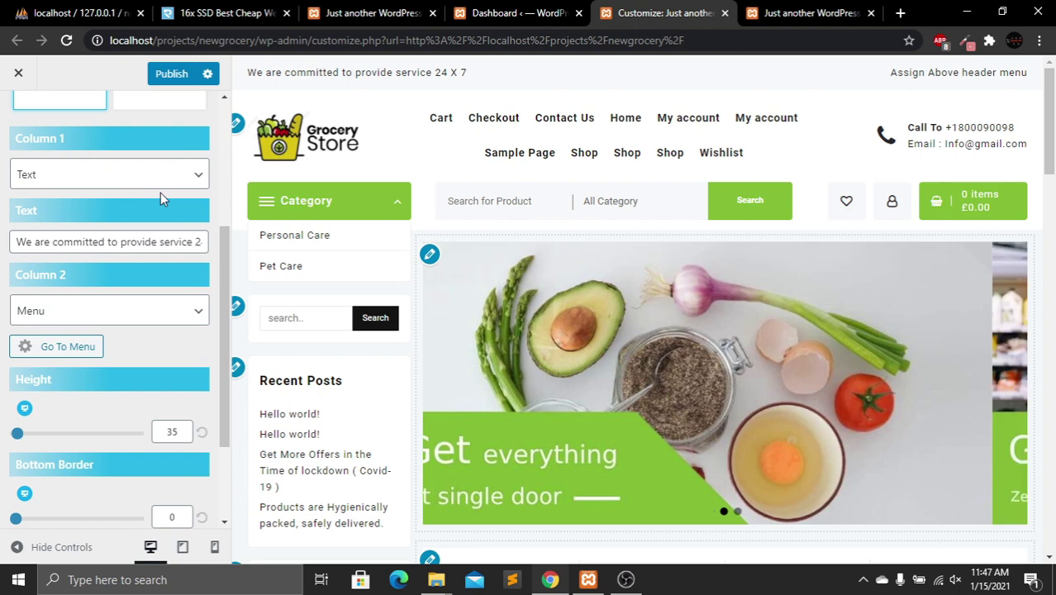
left_click_drag(284, 72, 394, 71)
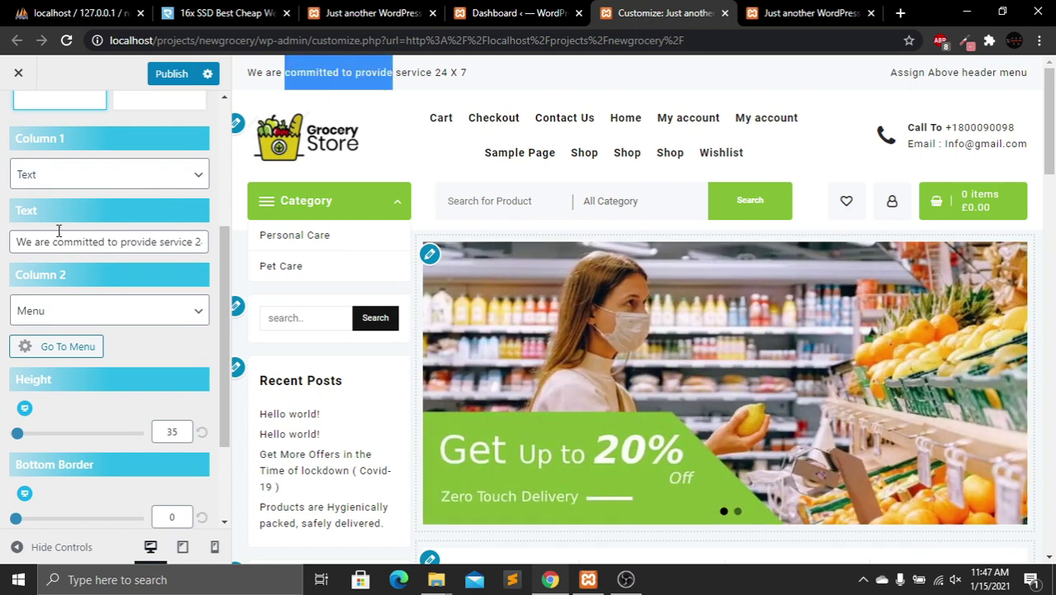
left_click_drag(27, 239, 160, 243)
left_click(164, 239)
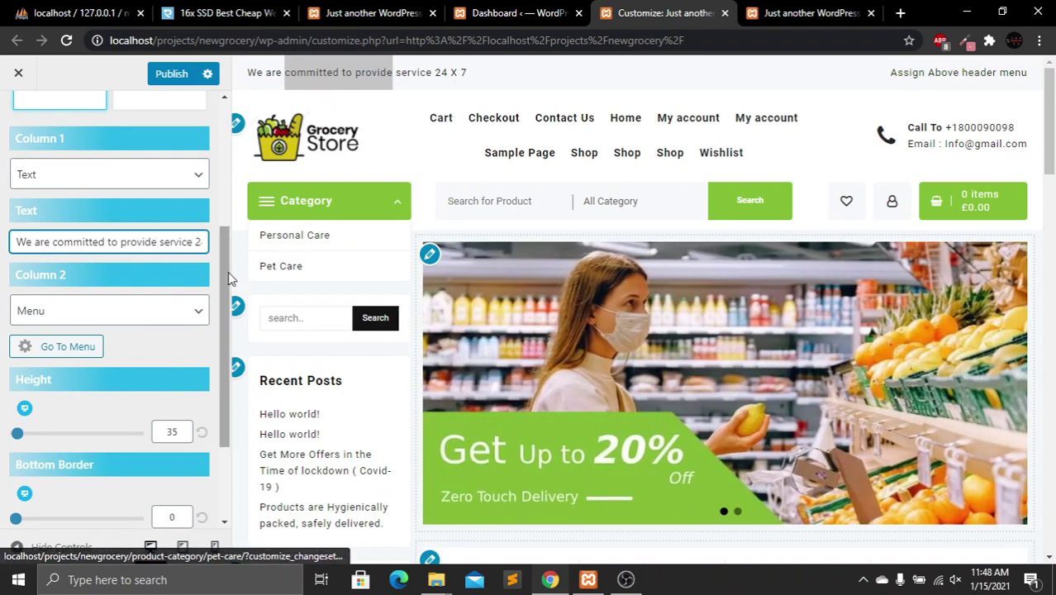
scroll(229, 289, "down", 2)
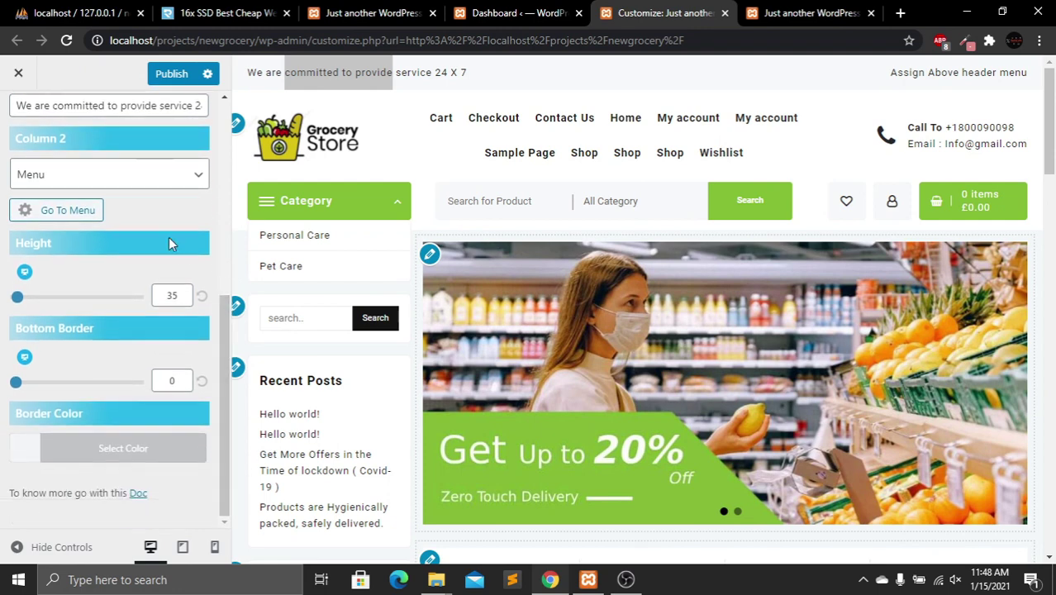
left_click(179, 177)
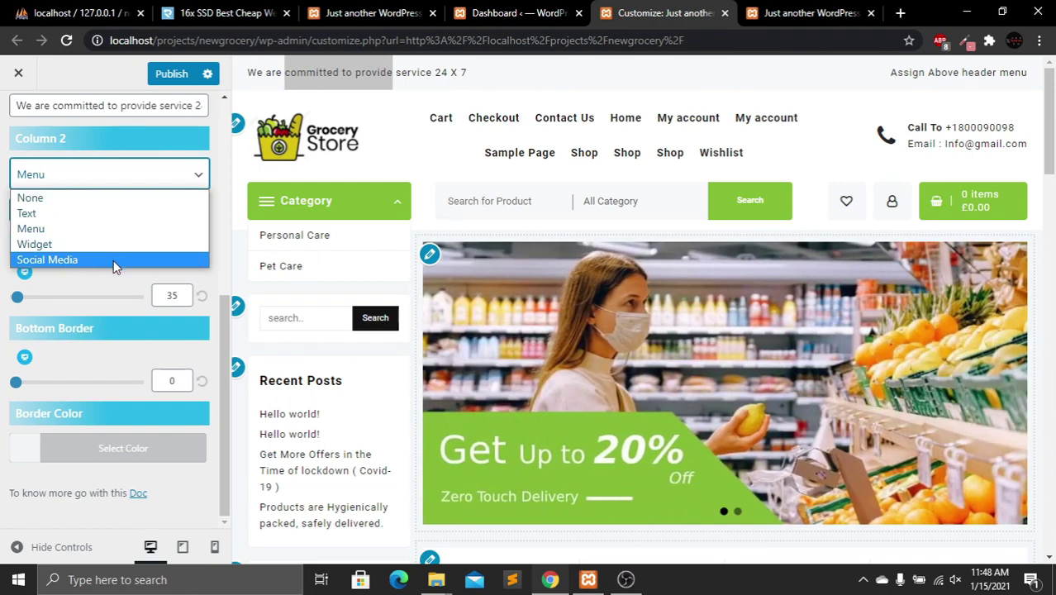
left_click(114, 260)
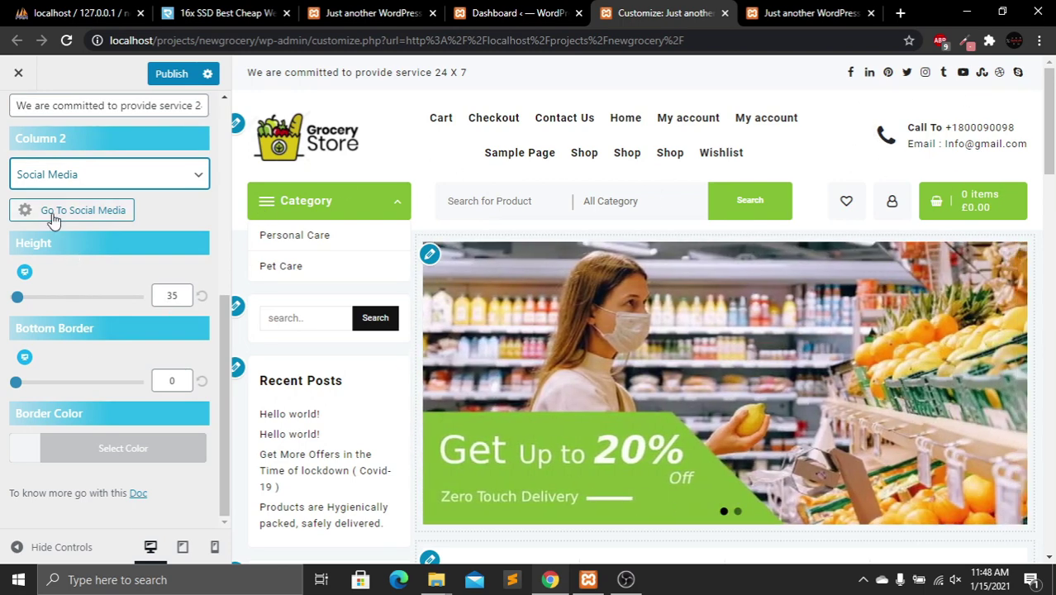
In Social Icon settings, clear the '#' from the Skype, Dribble, Stumbleupon, Youtube and Tumblr URLs
left_click(113, 219)
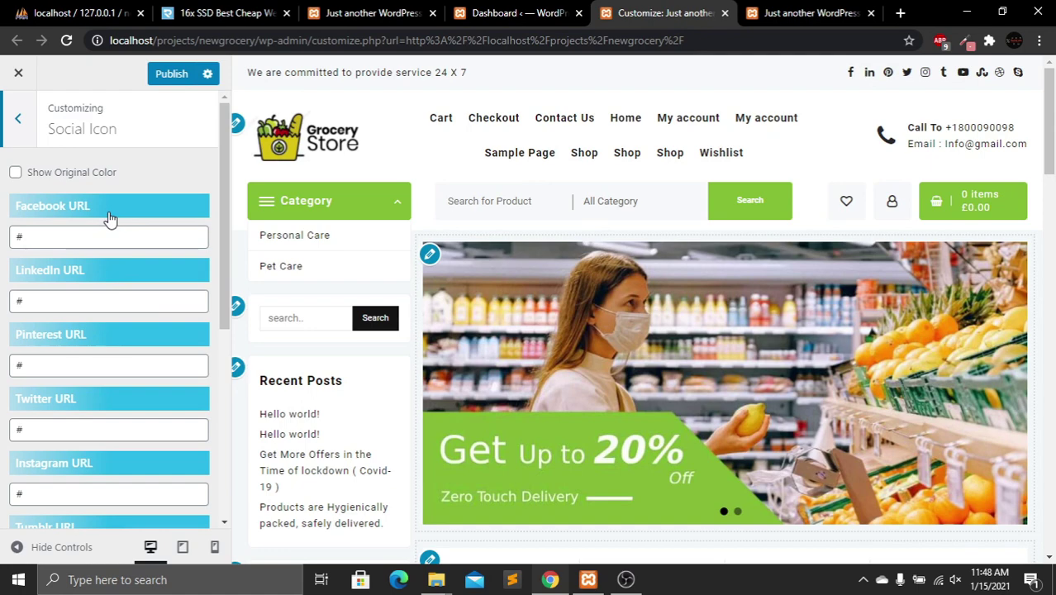
left_click_drag(224, 185, 224, 385)
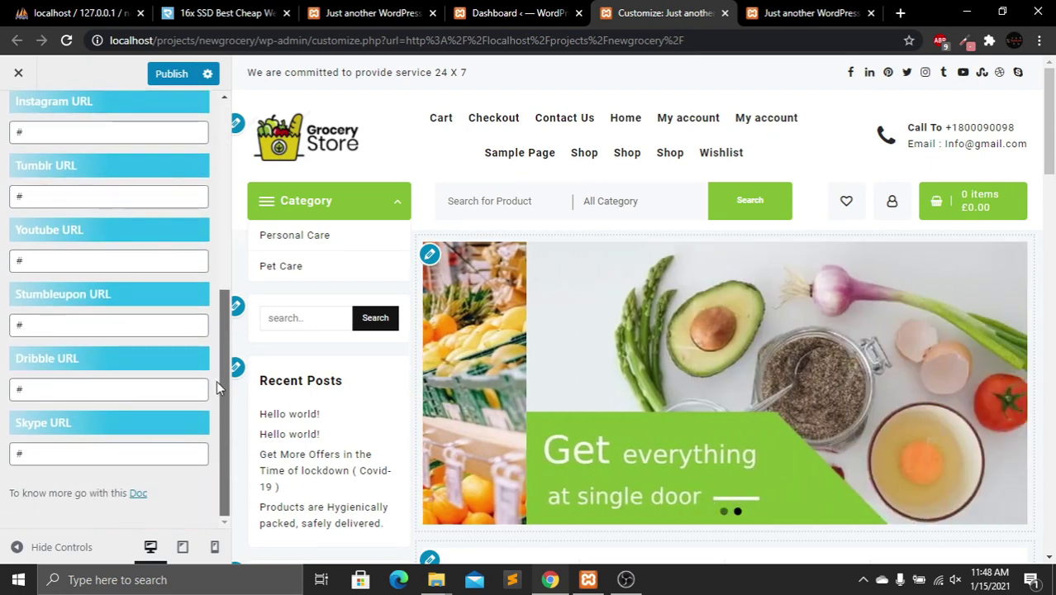
left_click(135, 459)
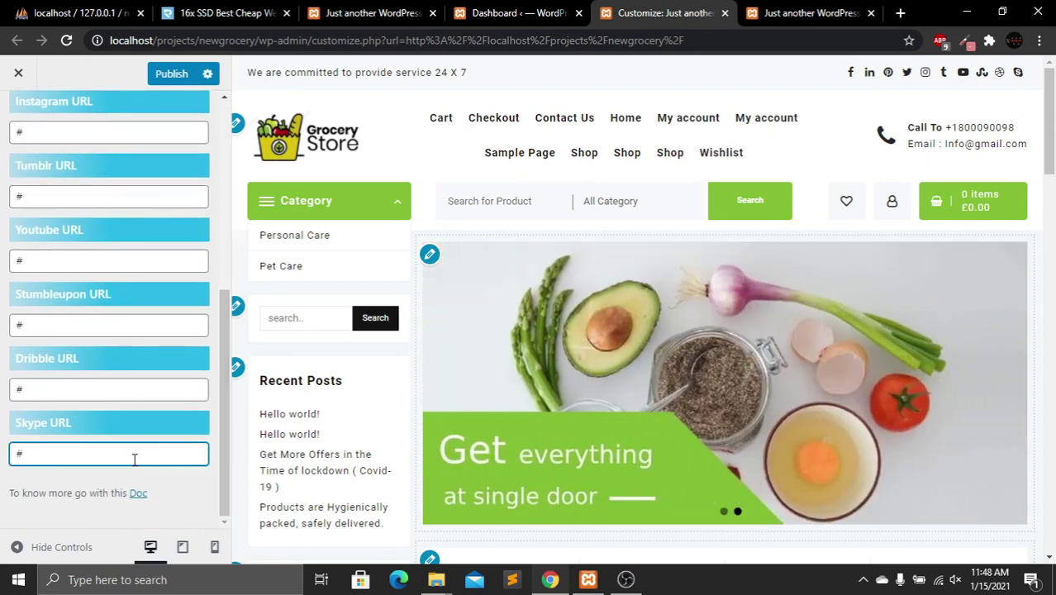
left_click(111, 389)
key("BackSpace")
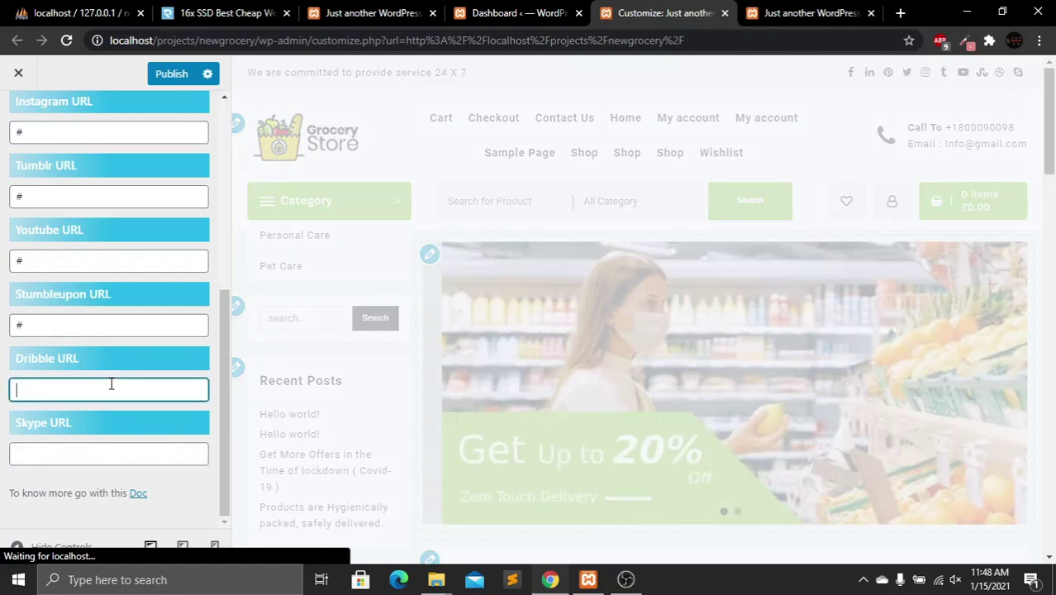
left_click(104, 326)
key("BackSpace")
left_click(106, 262)
key("BackSpace")
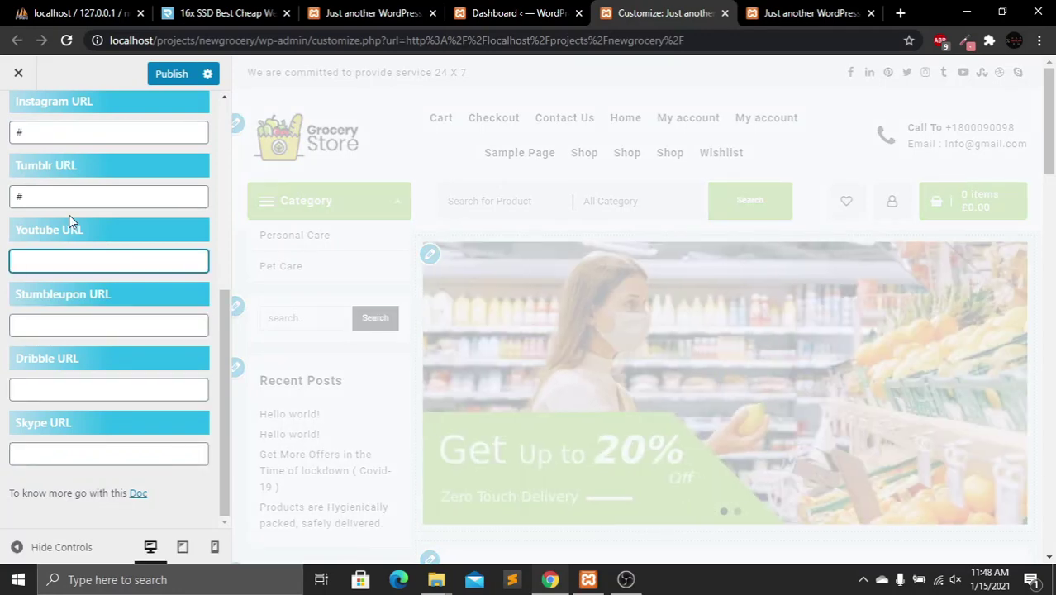
left_click(83, 194)
key("BackSpace")
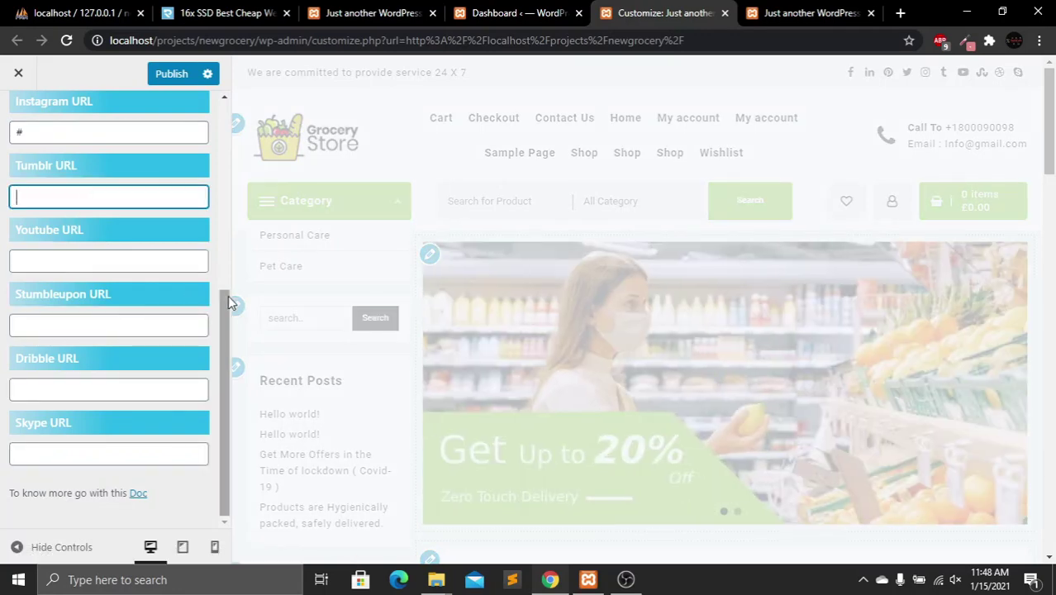
scroll(229, 306, "up", 5)
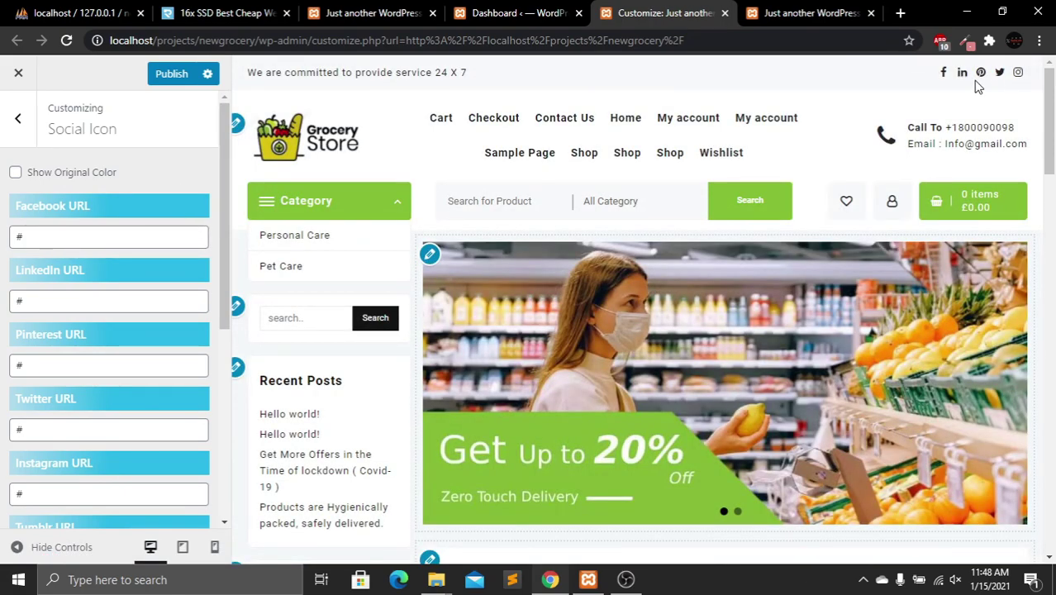
Open Layout > Blog and keep Blog Post Content set to Excerpt Content
left_click(13, 122)
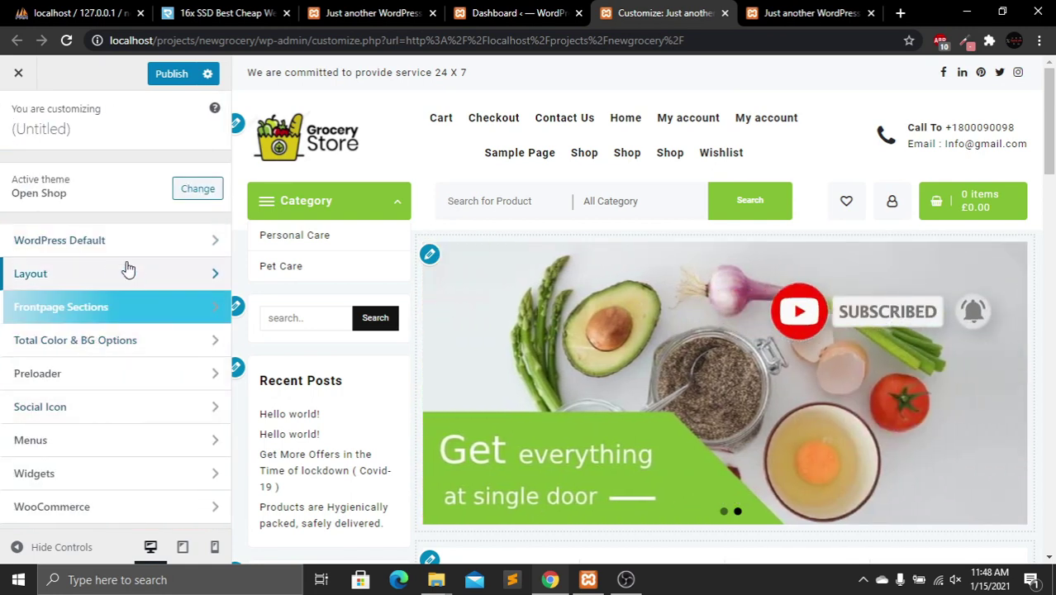
left_click(124, 277)
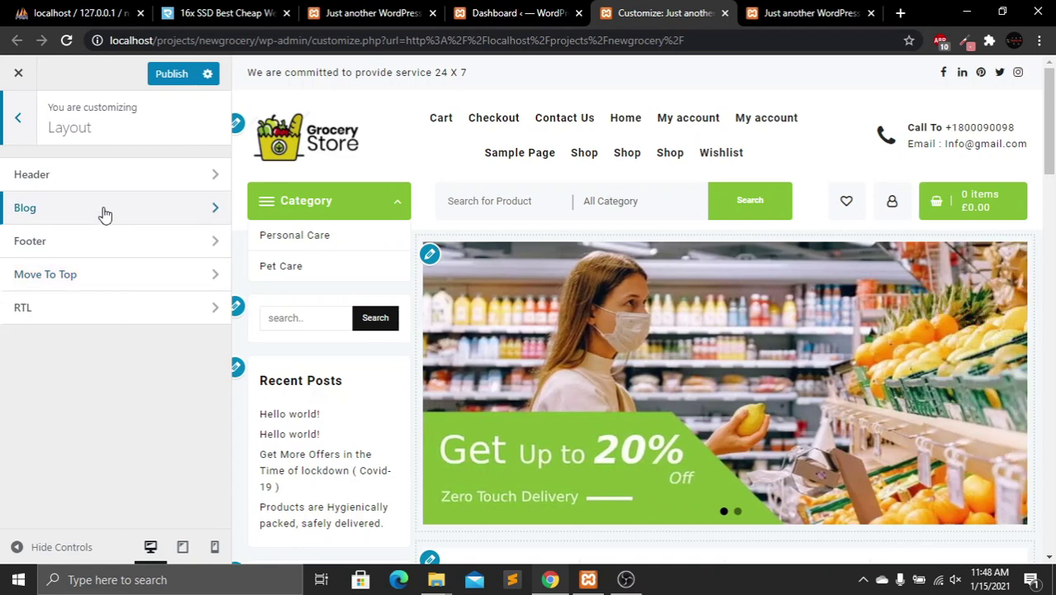
left_click(103, 212)
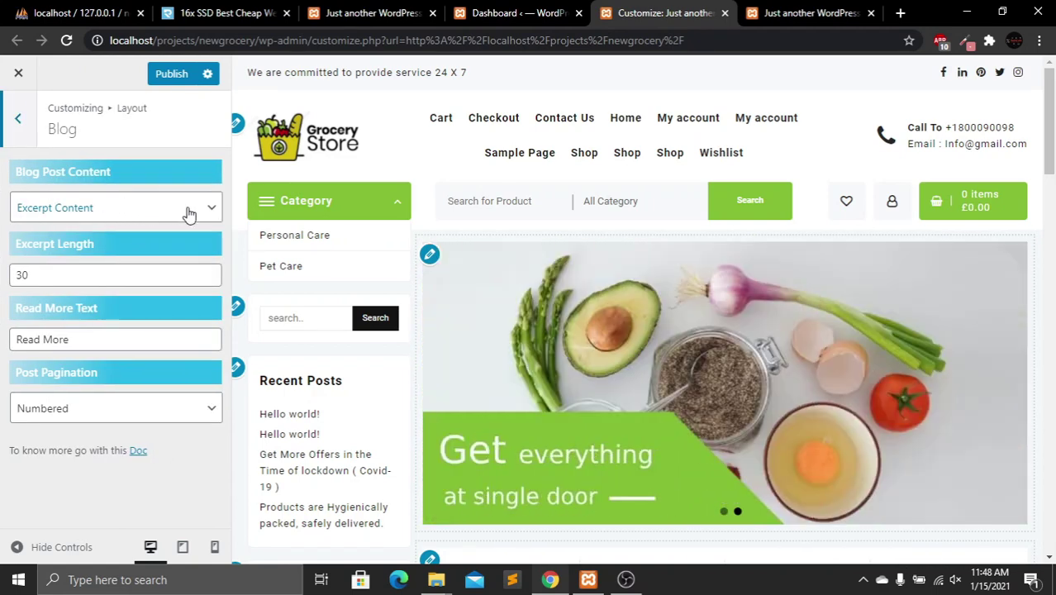
left_click(189, 211)
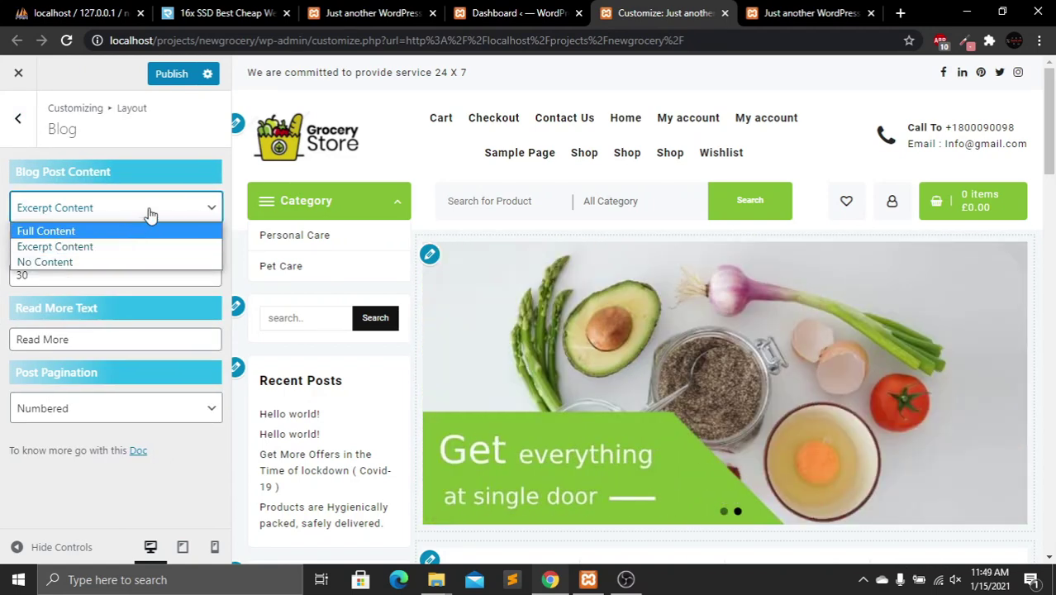
left_click(175, 207)
left_click(186, 217)
left_click(128, 212)
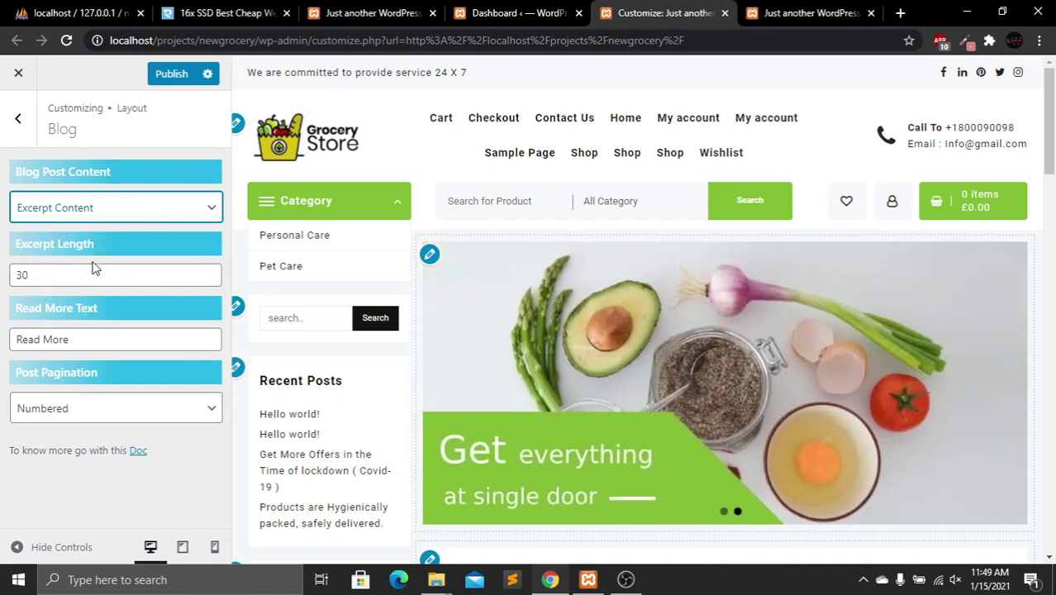
Open Layout > Footer > Above Footer and keep Column 1 content as Menu
left_click(18, 119)
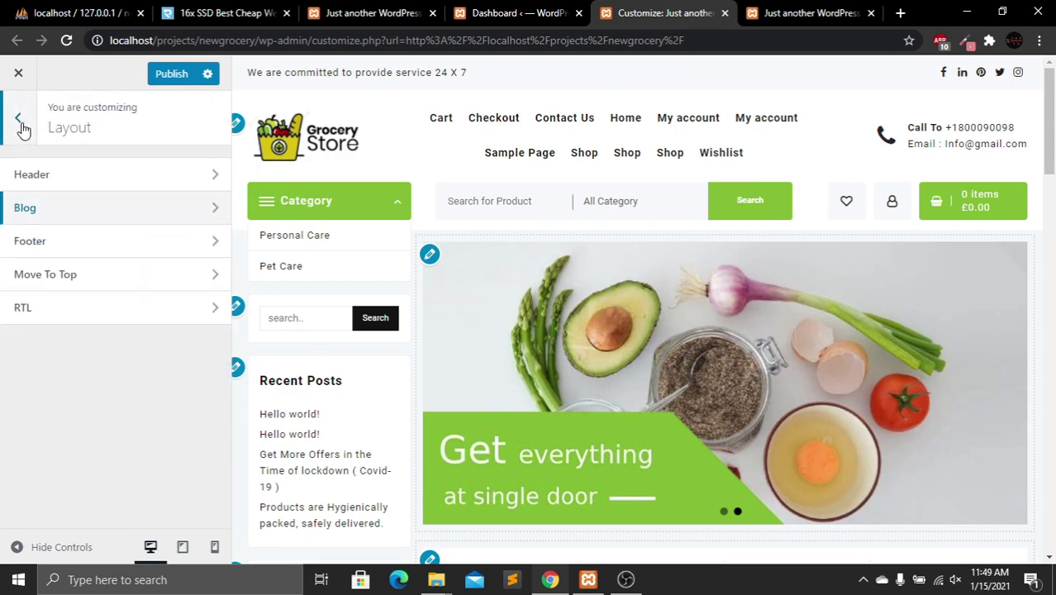
left_click(67, 247)
left_click_drag(1049, 124, 1004, 519)
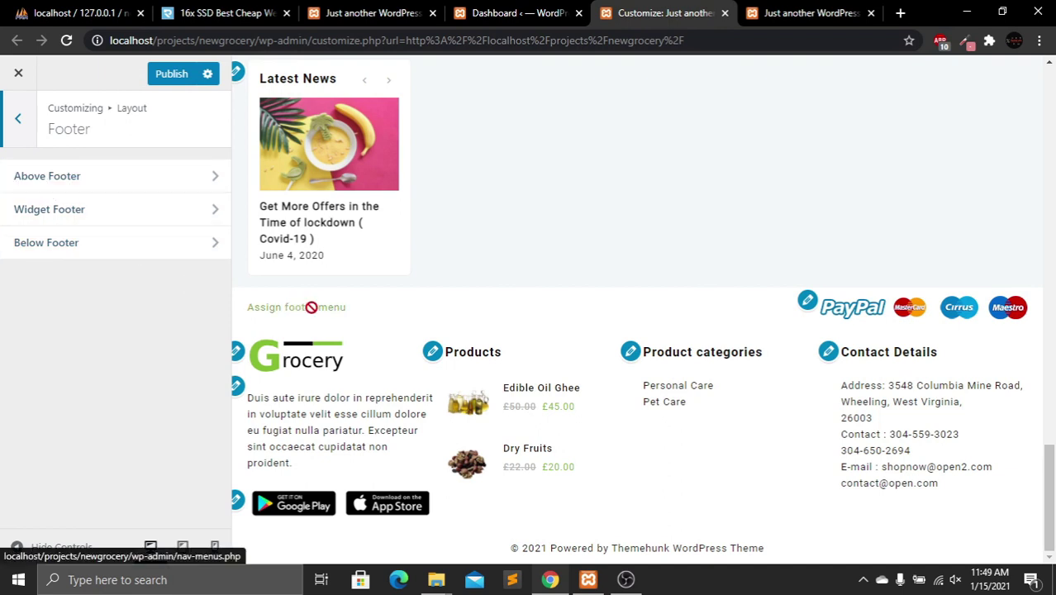
left_click(58, 175)
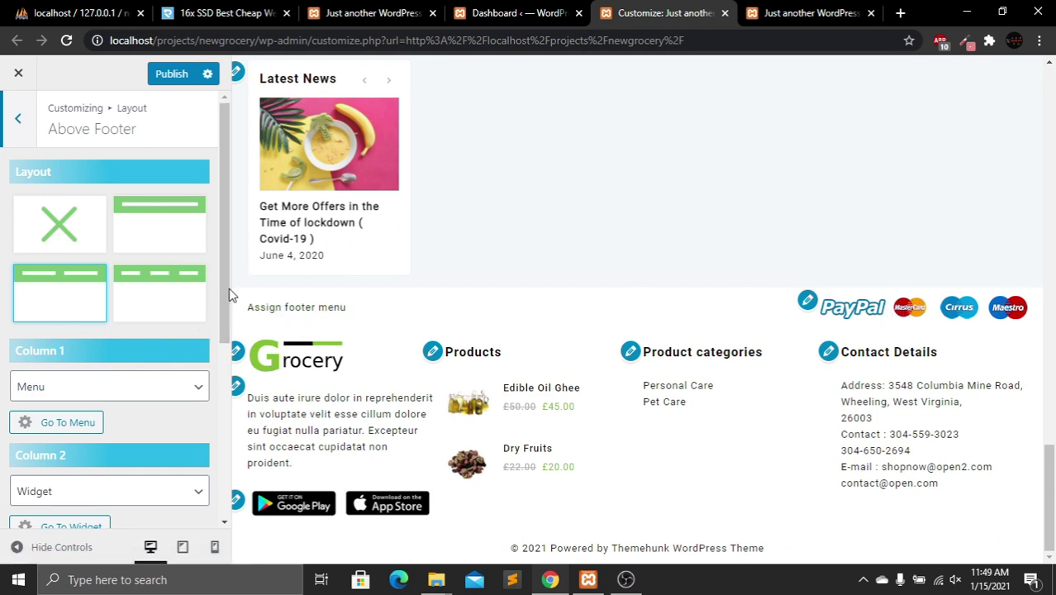
triple_click(224, 370)
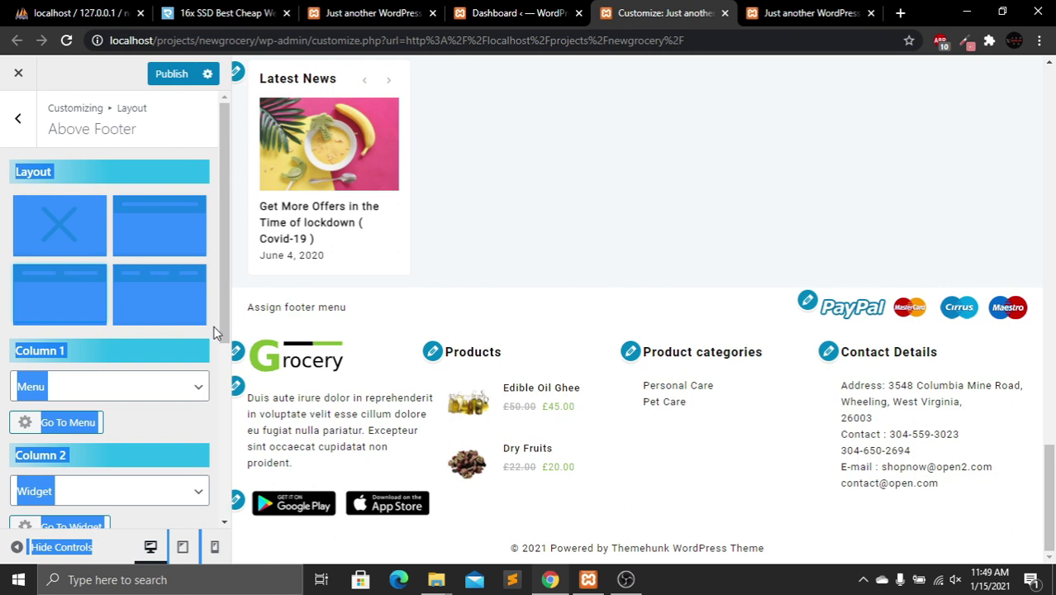
left_click(213, 332)
left_click(198, 387)
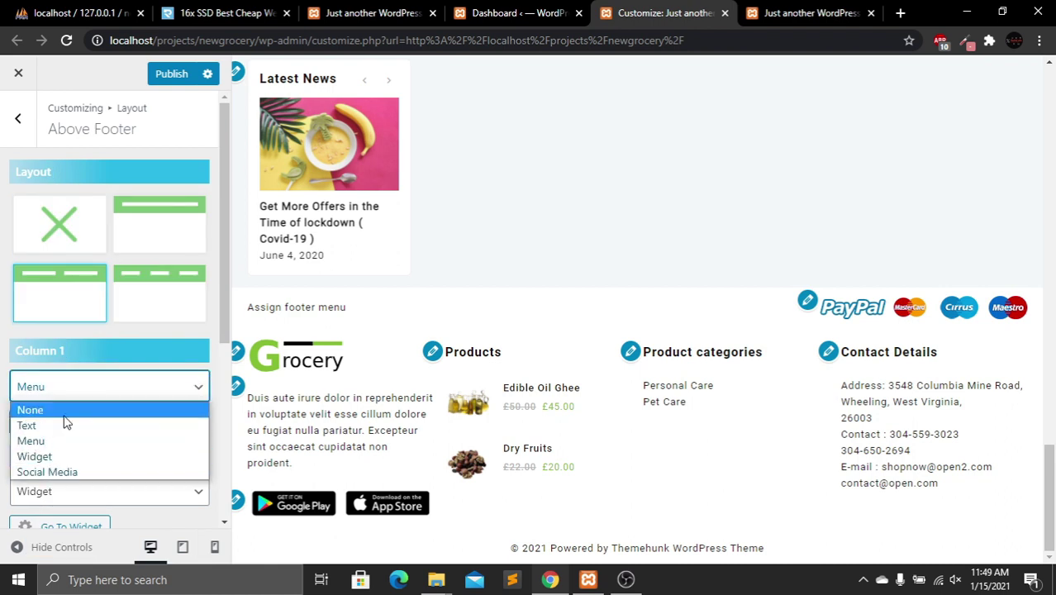
left_click(191, 386)
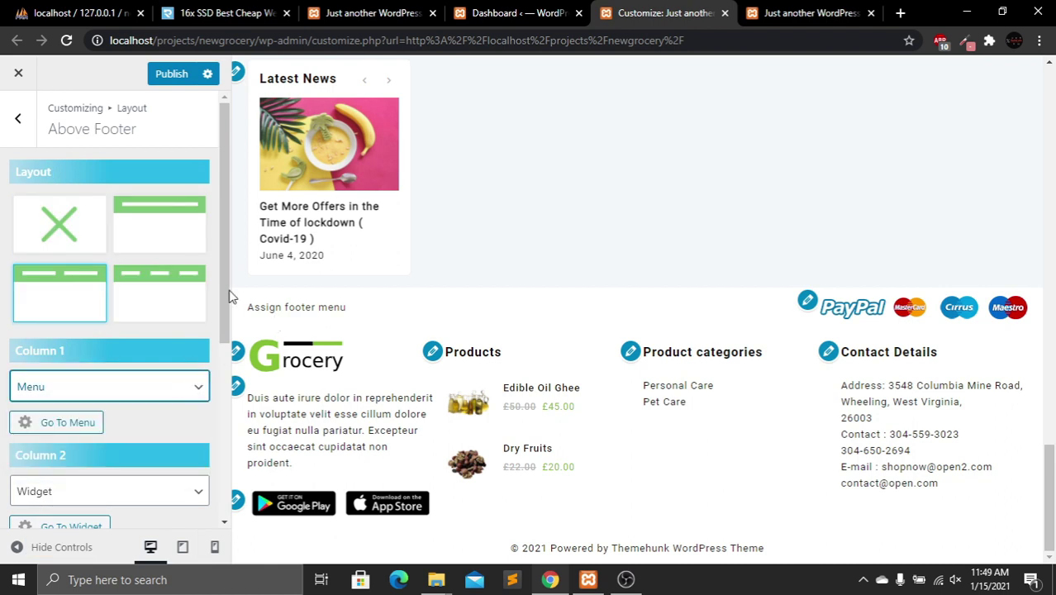
Review the Column 2 content choices, then open the Widget Footer settings
scroll(107, 248, "down", 4)
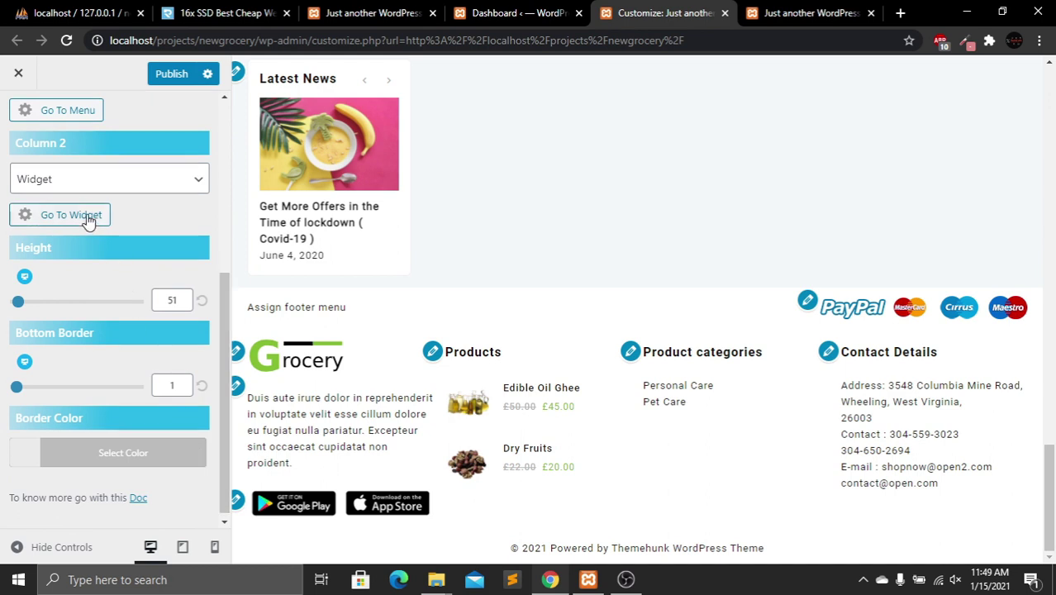
left_click(68, 189)
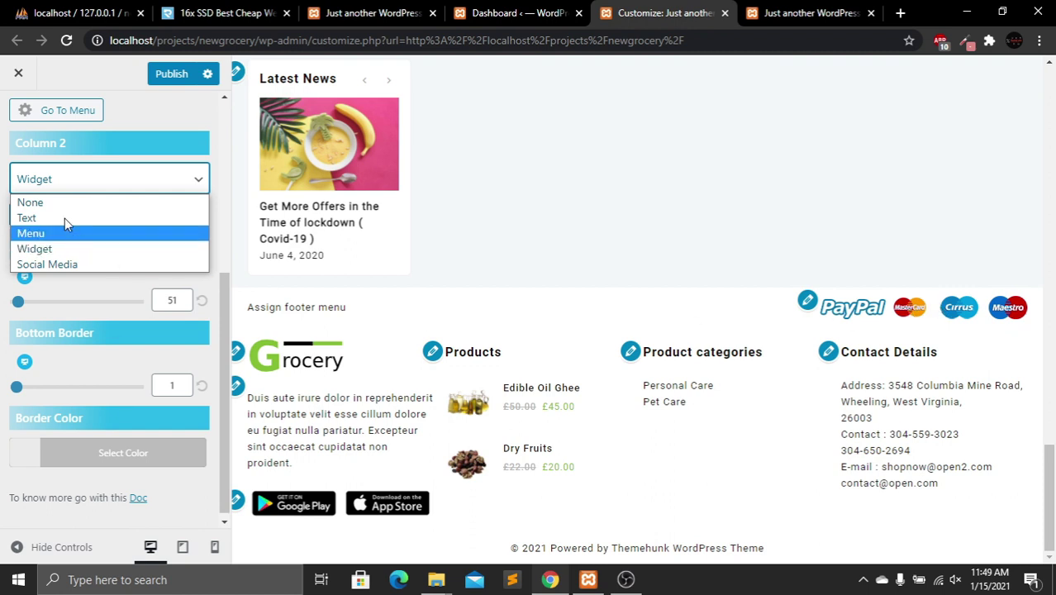
scroll(216, 235, "up", 4)
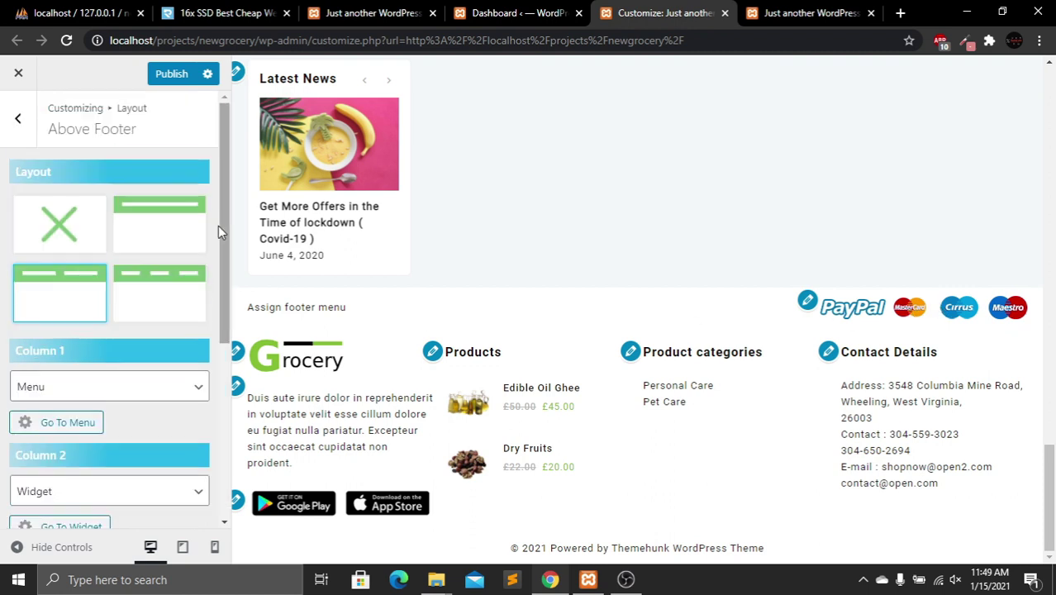
left_click(18, 124)
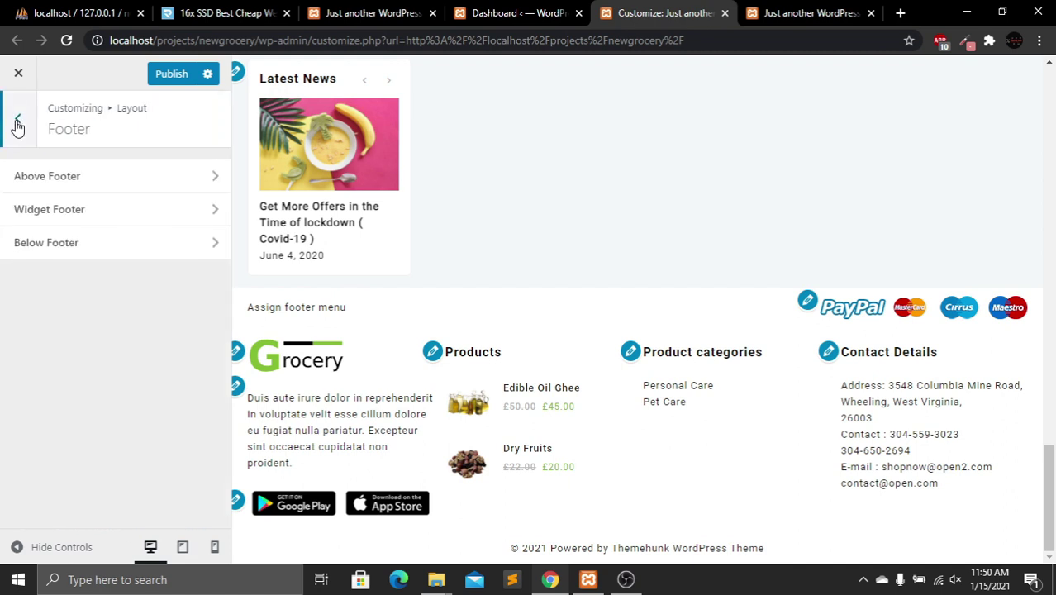
left_click(110, 216)
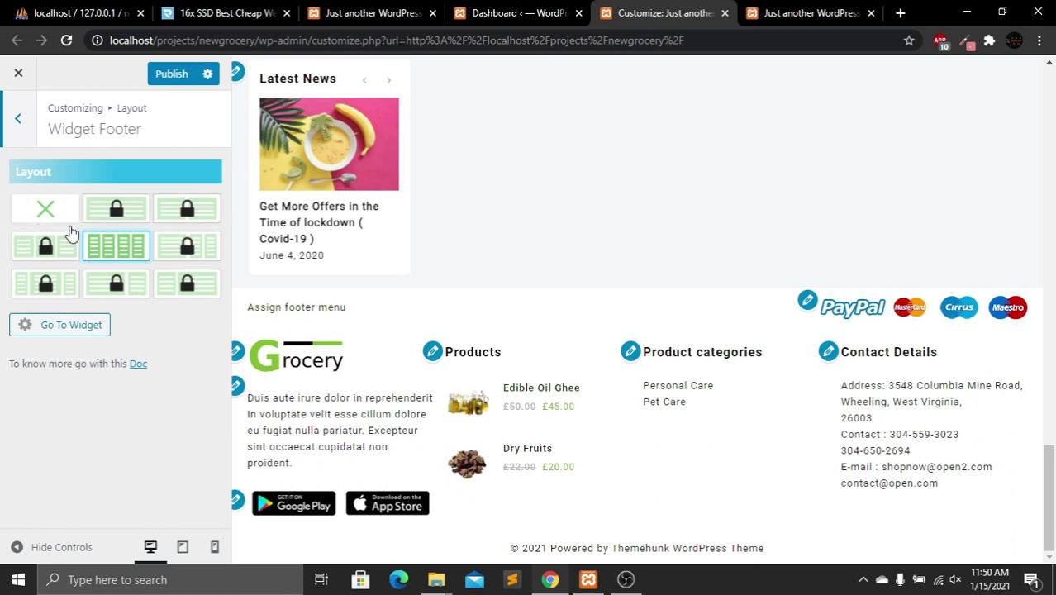
Review the Below Footer settings, keeping Text as column 1 content and its copyright text unchanged
left_click(12, 113)
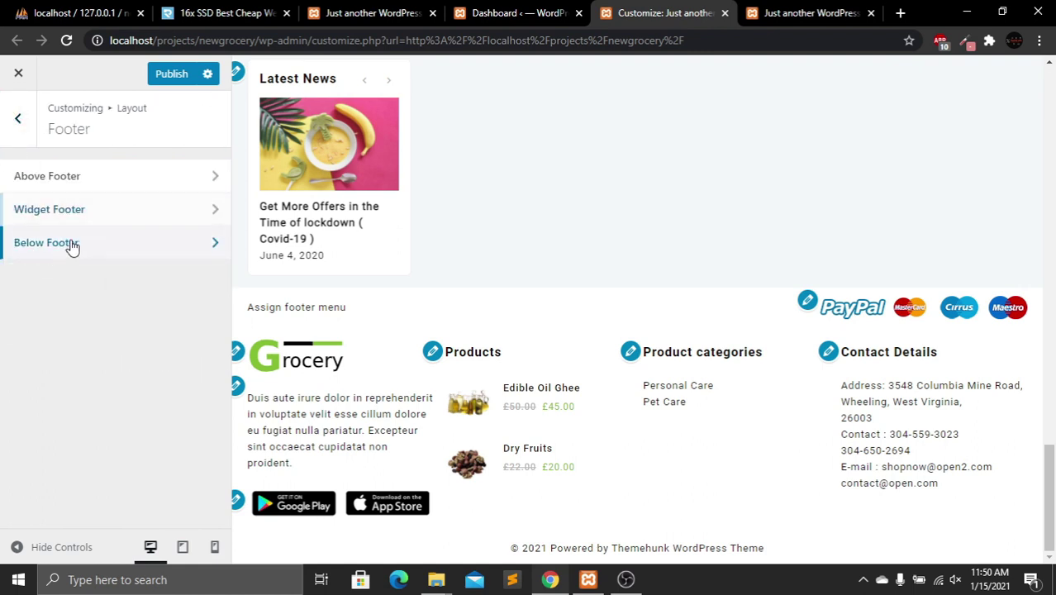
left_click(71, 246)
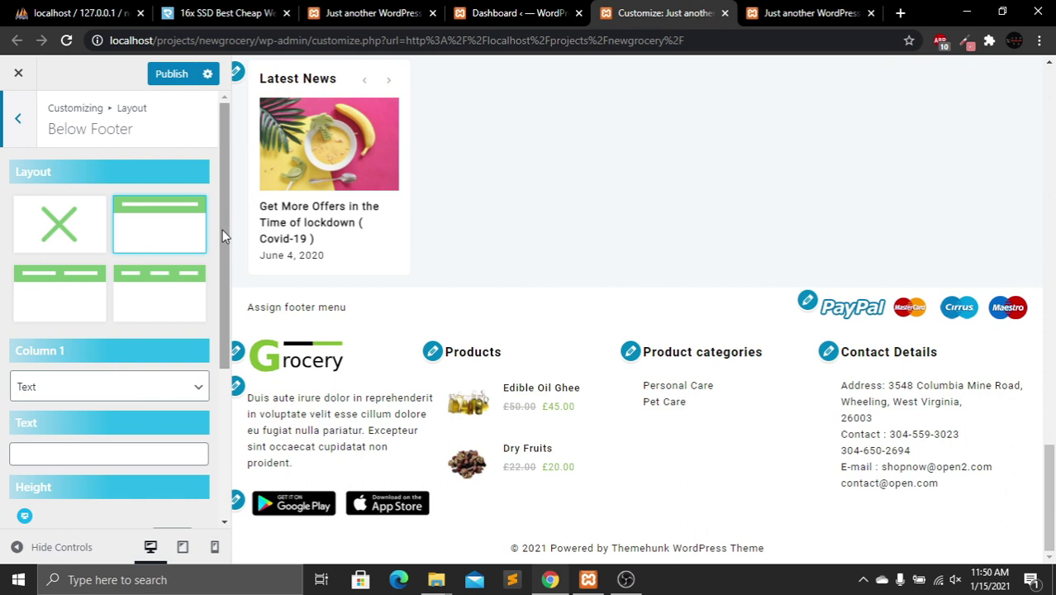
scroll(225, 273, "down", 1)
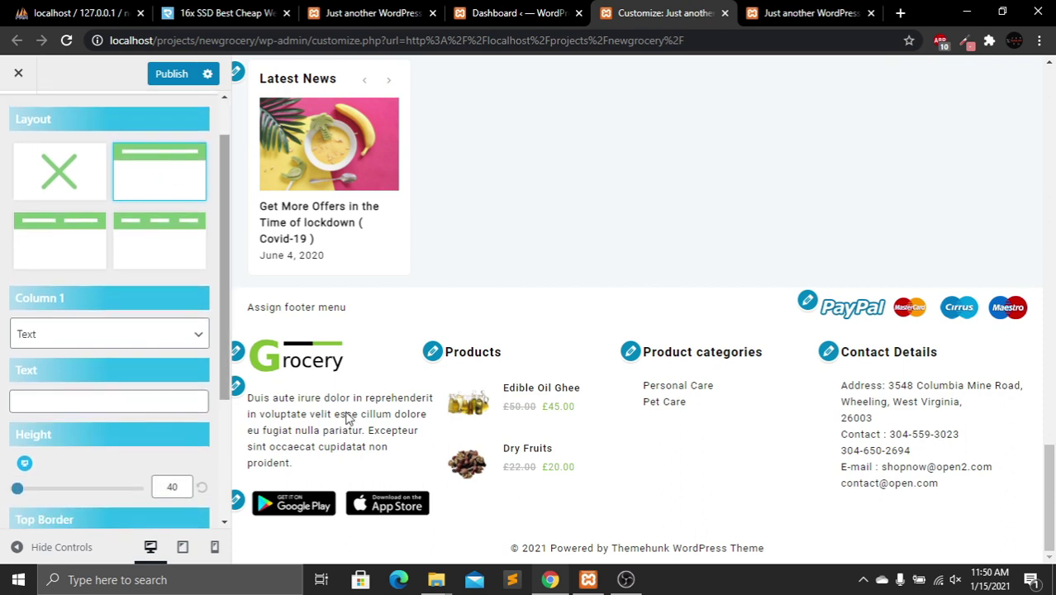
left_click_drag(527, 547, 712, 549)
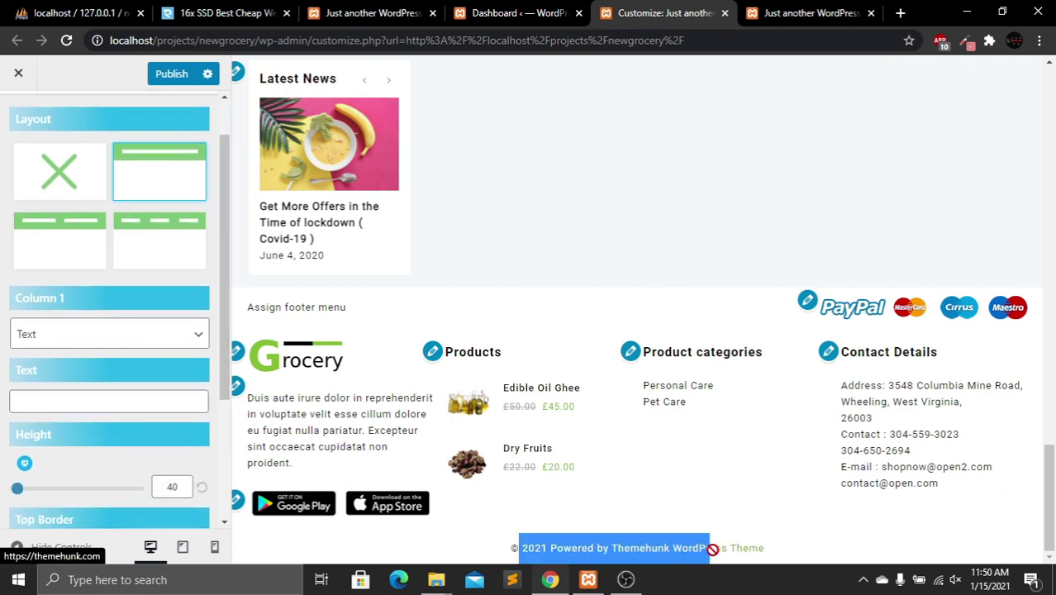
left_click_drag(640, 541, 640, 541)
left_click(163, 343)
left_click(162, 342)
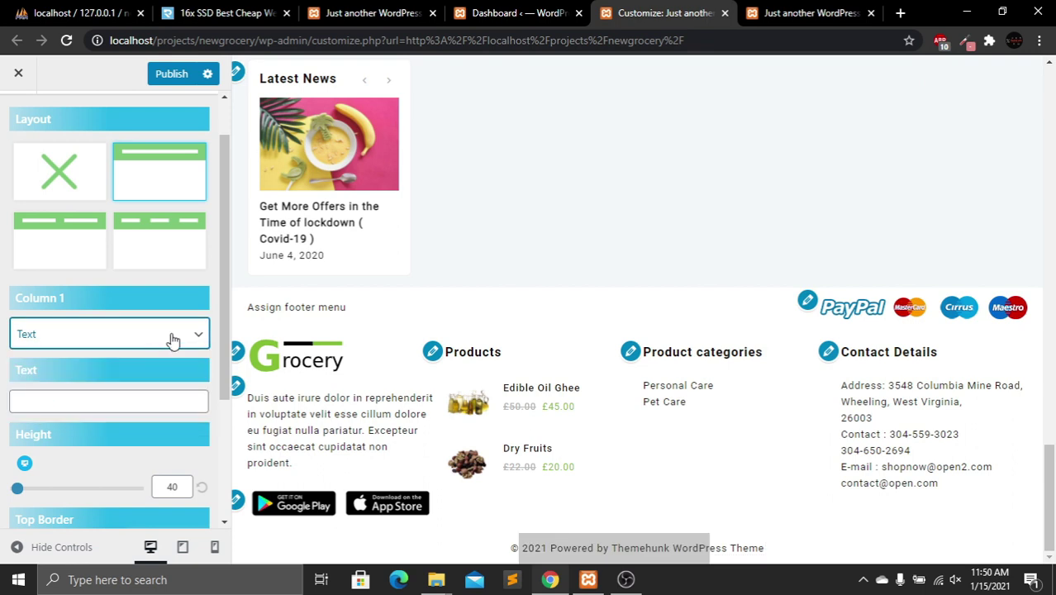
left_click_drag(223, 310, 231, 442)
left_click(147, 144)
left_click(147, 147)
left_click(90, 212)
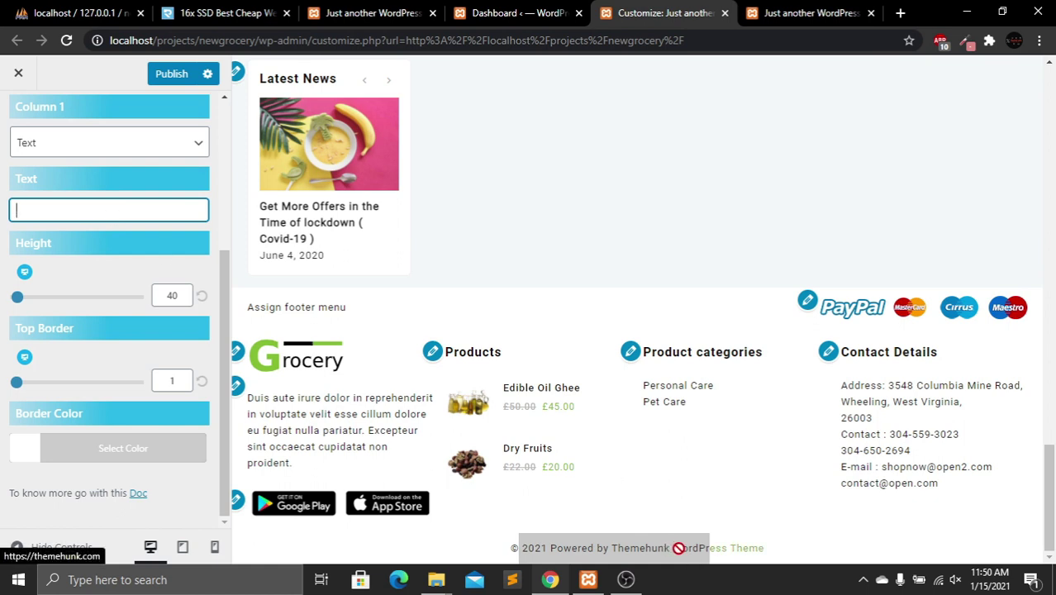
left_click(590, 522)
Return to the Layout sections and open the Move To Top settings
left_click_drag(223, 308, 225, 142)
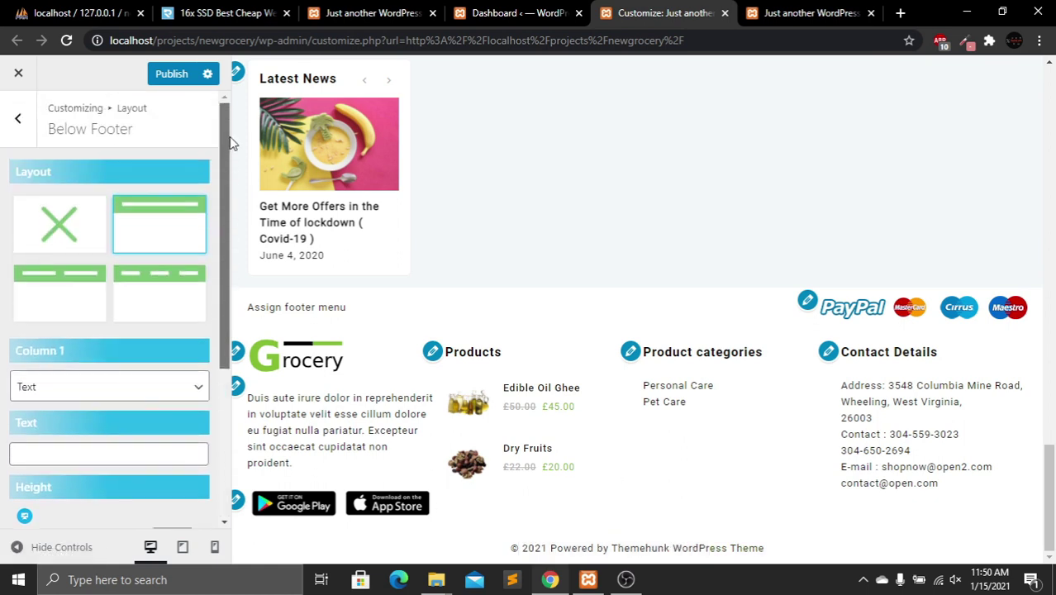
left_click(17, 119)
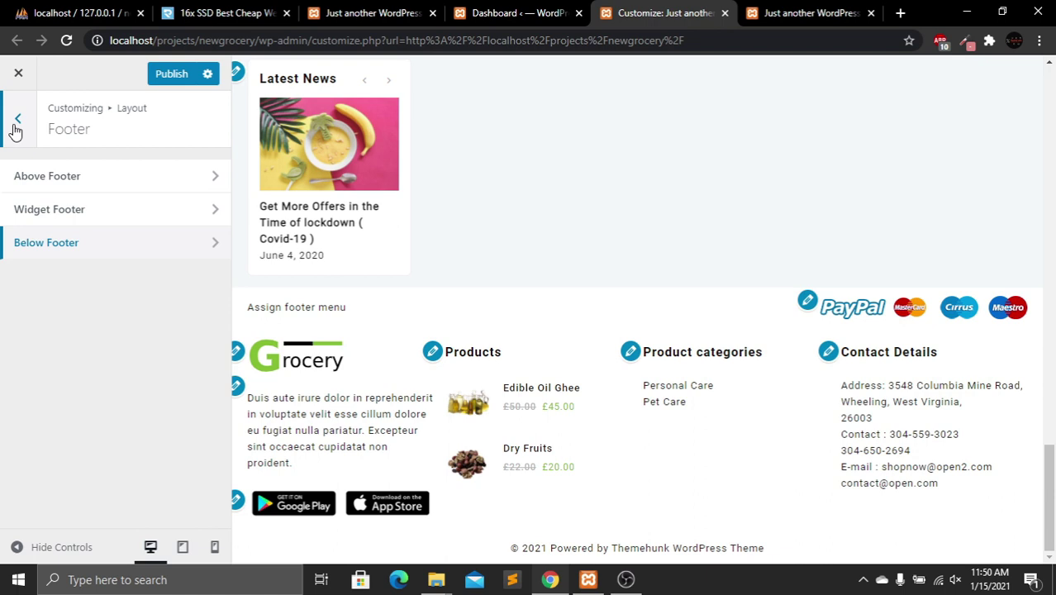
left_click(16, 126)
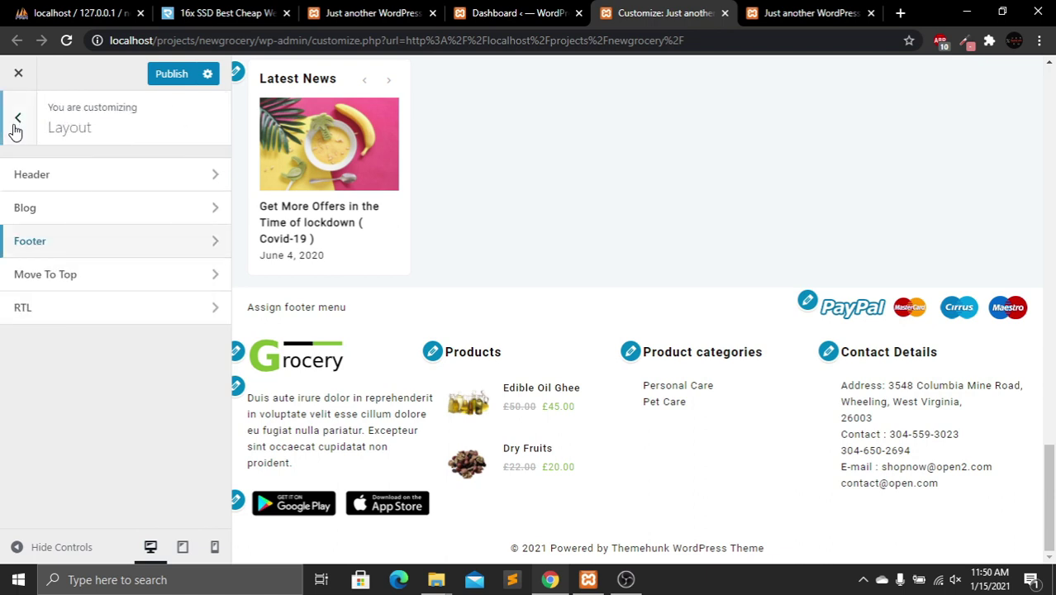
left_click(76, 275)
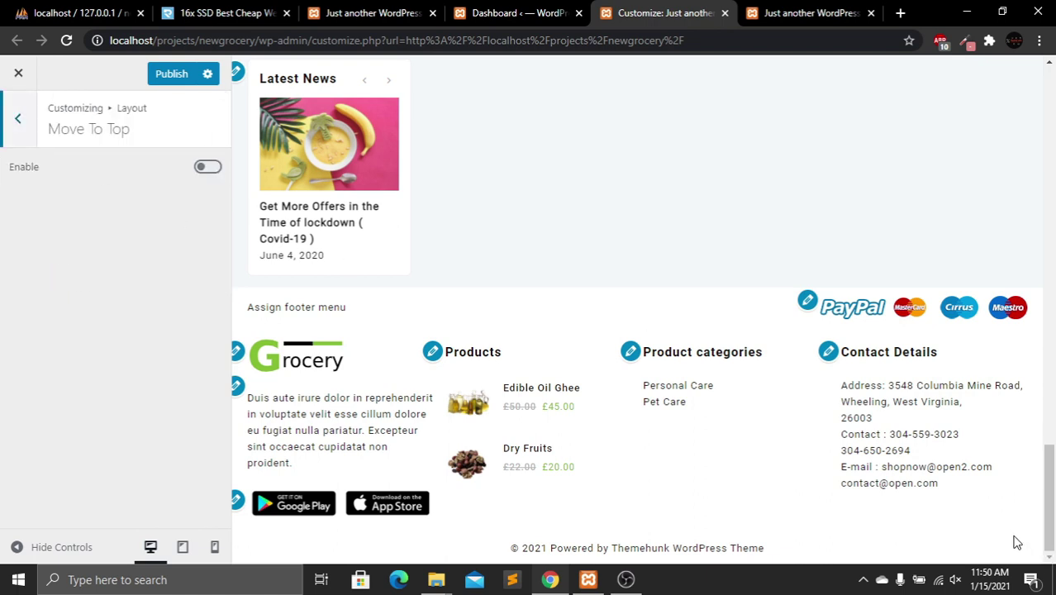
Turn on the back-to-top button and test it in the page preview
mouse_move(1049, 479)
left_mouse_down()
mouse_move(1050, 294)
mouse_move(1051, 495)
left_mouse_up()
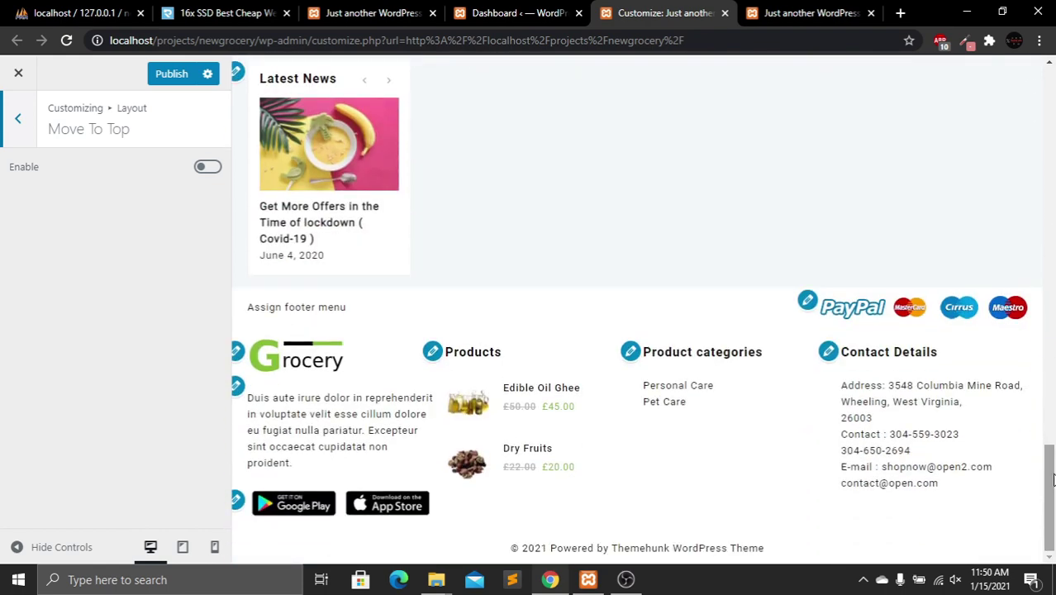
left_click(206, 169)
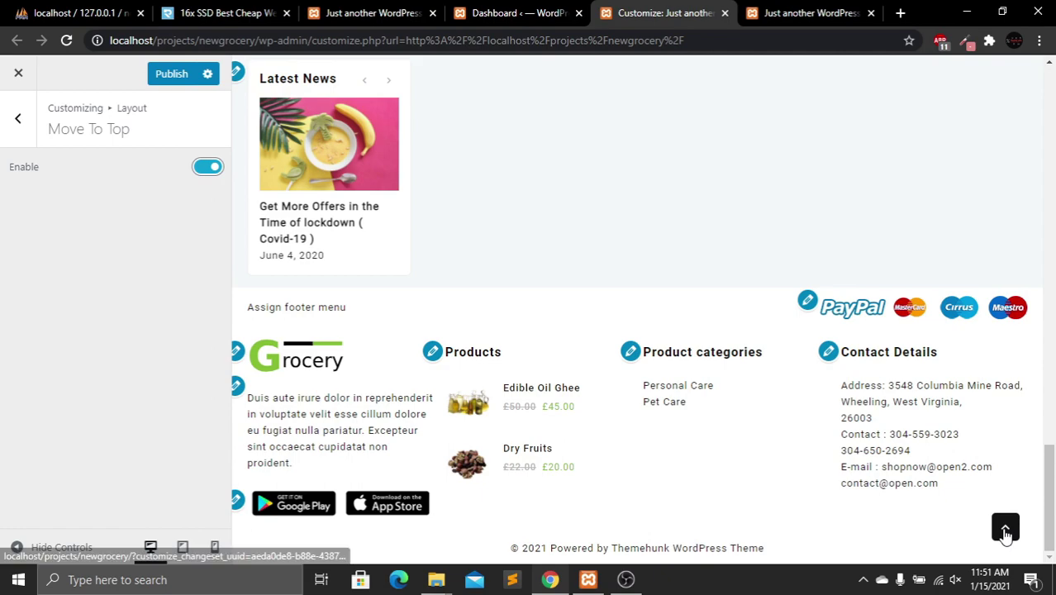
left_click(1005, 529)
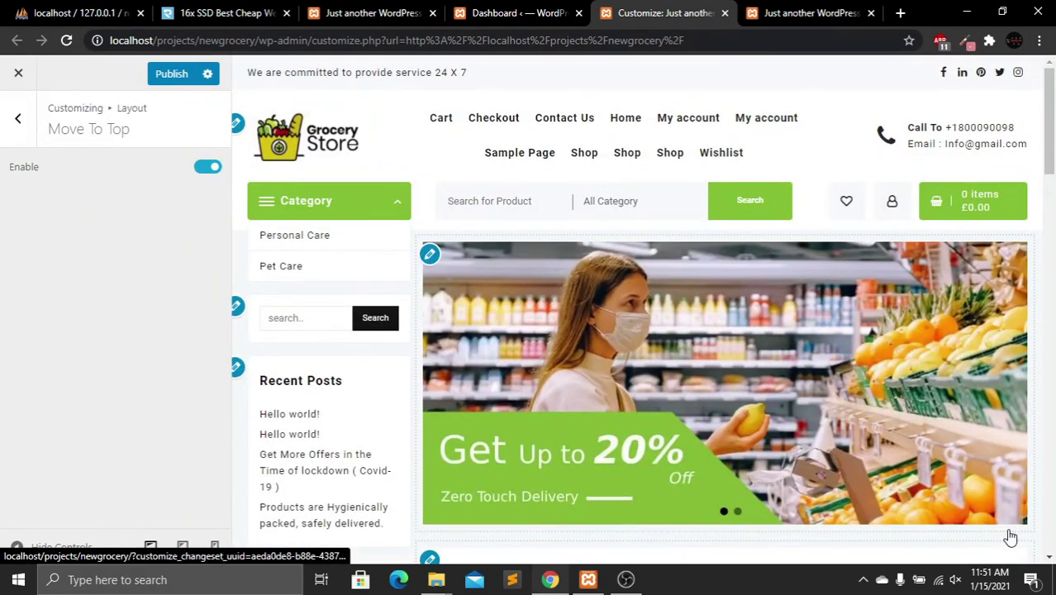
left_click(1051, 539)
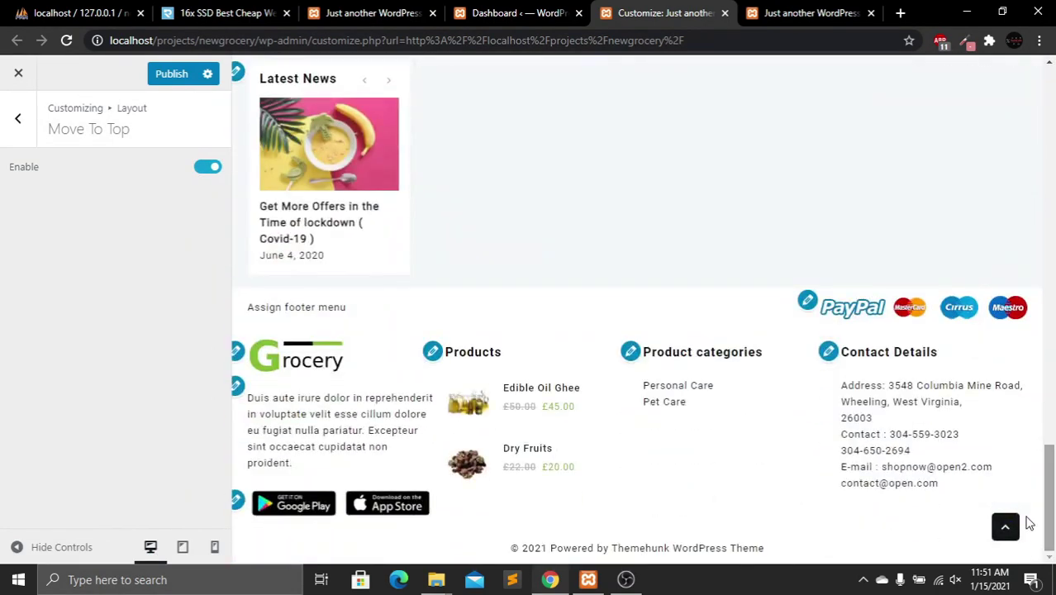
Check the RTL layout option, leaving it disabled, and go back up
left_click(18, 122)
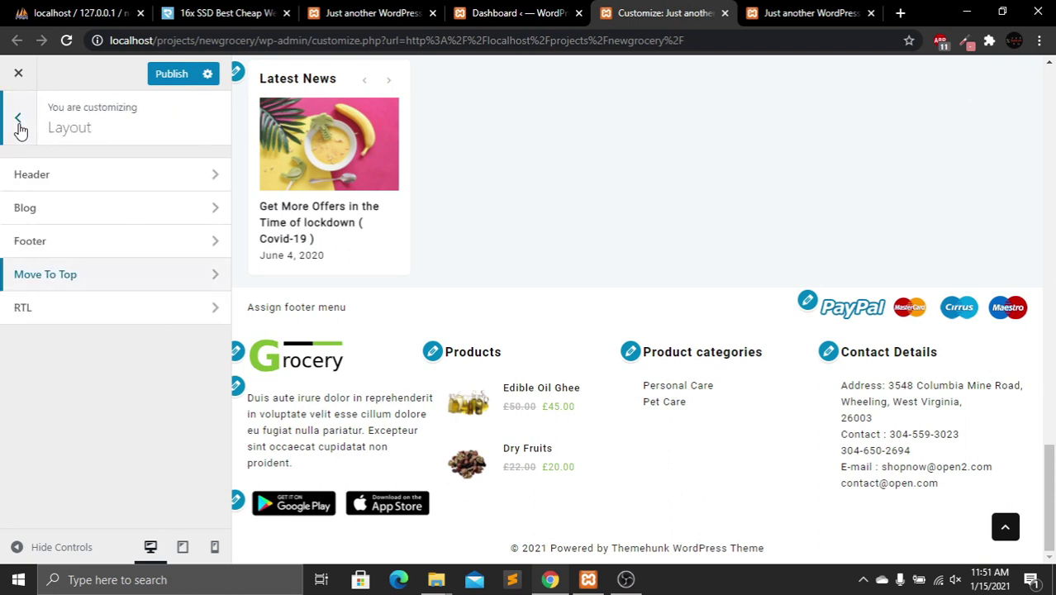
left_click(76, 322)
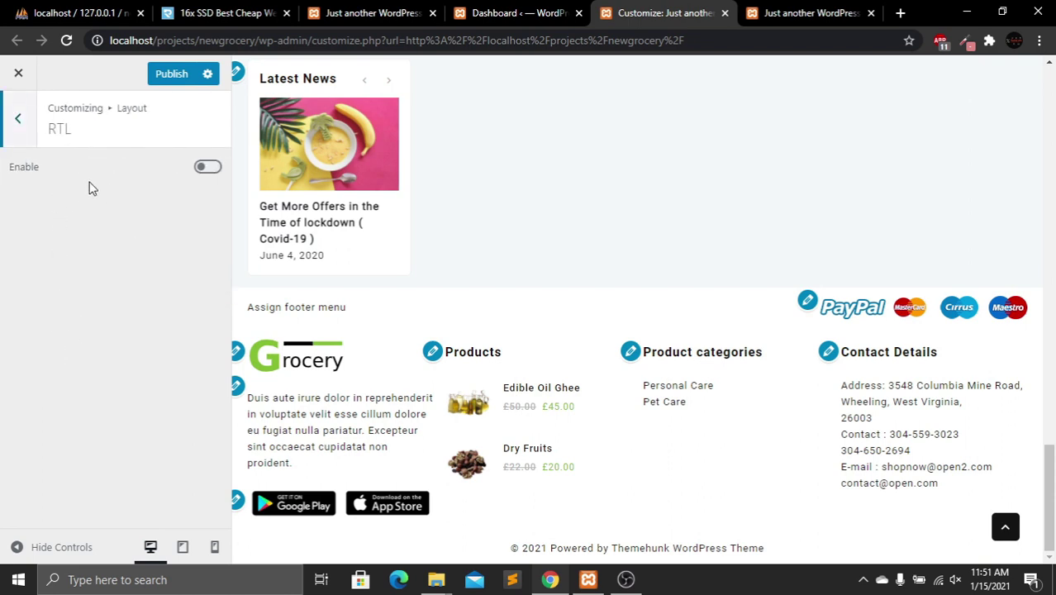
left_click(16, 121)
Go to Frontpage Sections > Top Slider and expand the third slide's settings
left_click(16, 121)
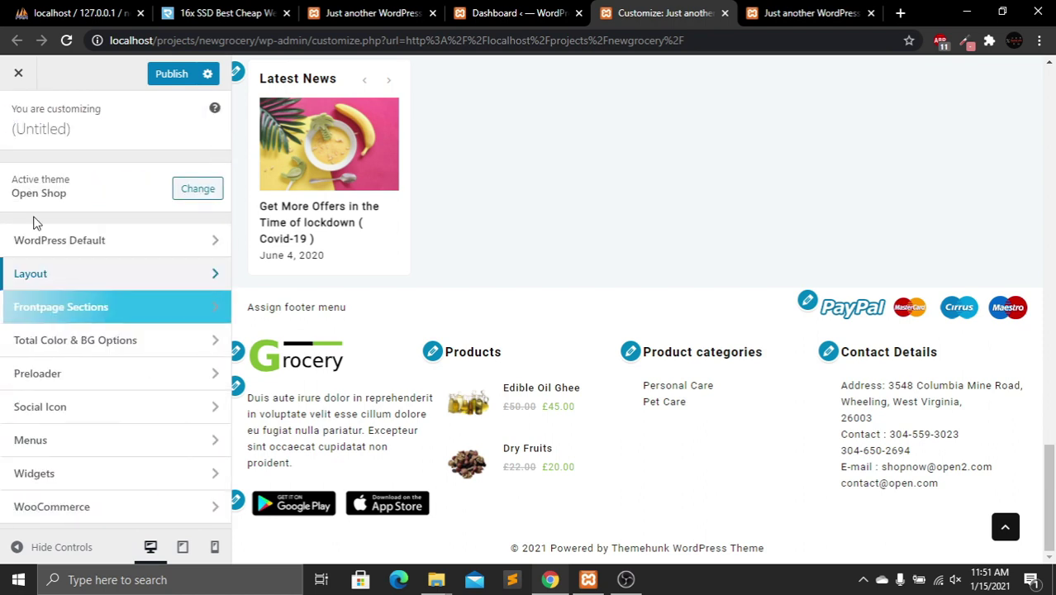
left_click(66, 314)
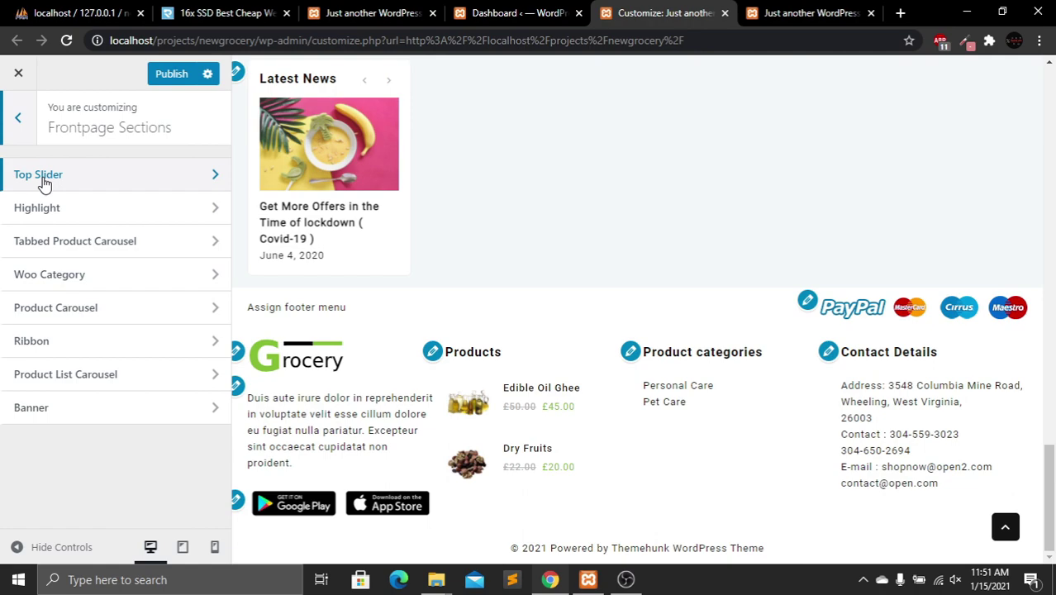
left_click(44, 182)
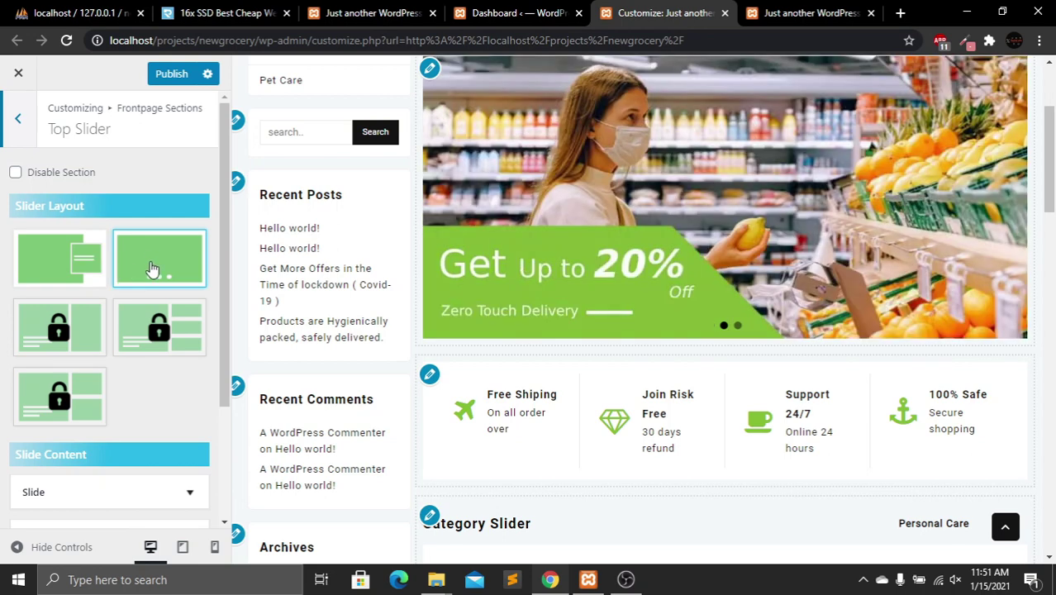
scroll(191, 343, "down", 2)
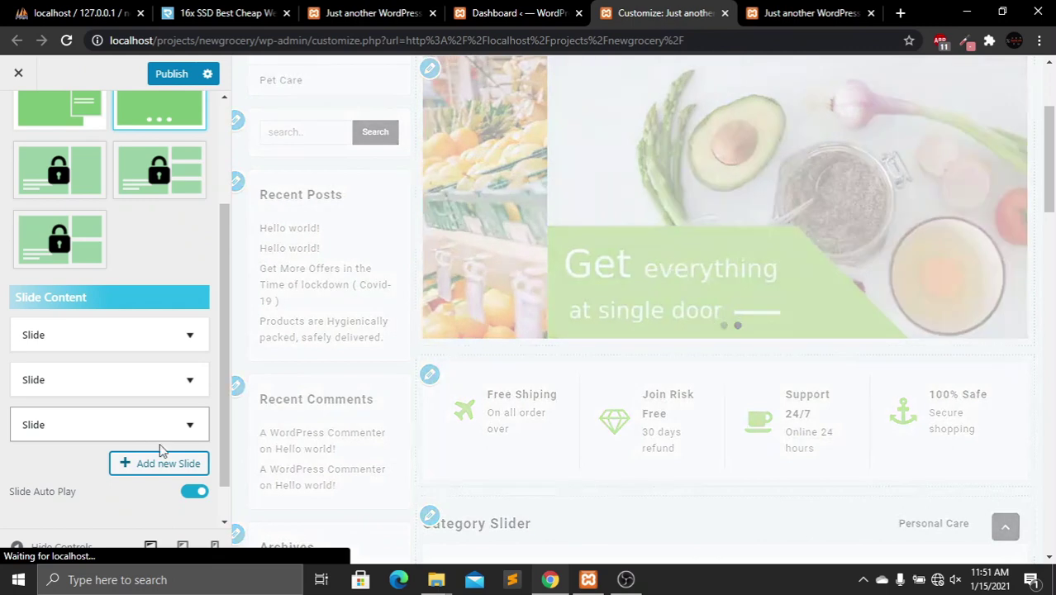
left_click(177, 424)
Upload the strawberry photo blog-img2-785x450.jpg as the third slide's image and collapse the slide
left_click_drag(221, 370, 207, 429)
left_click(59, 369)
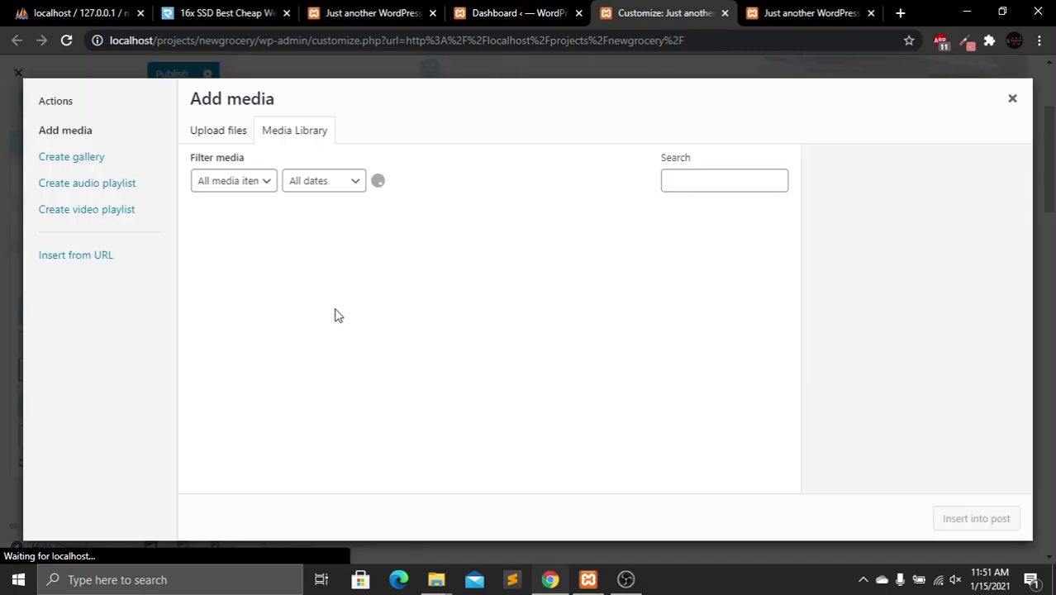
left_click(219, 134)
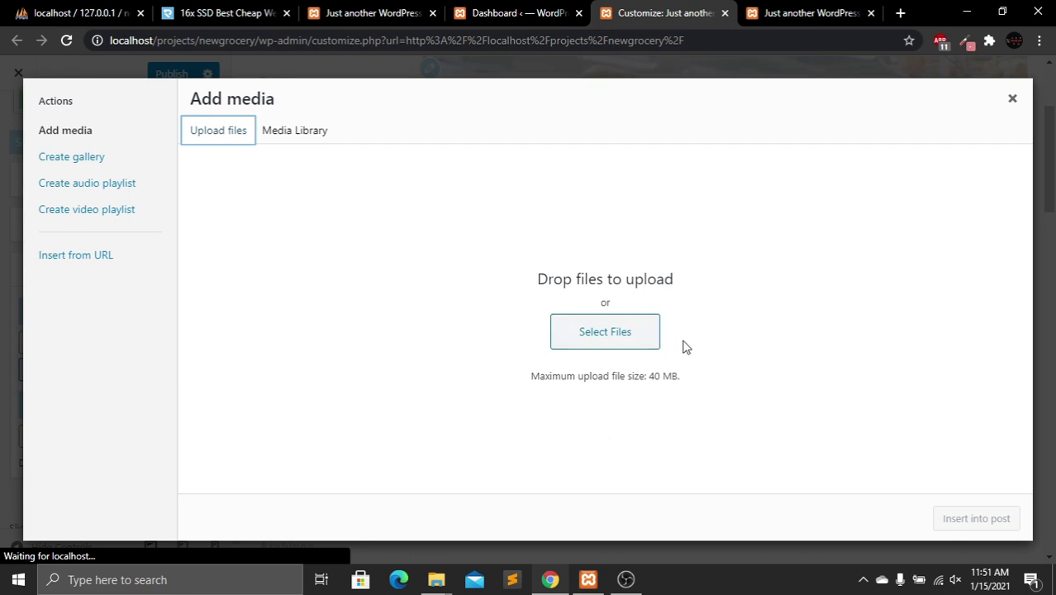
left_click(652, 337)
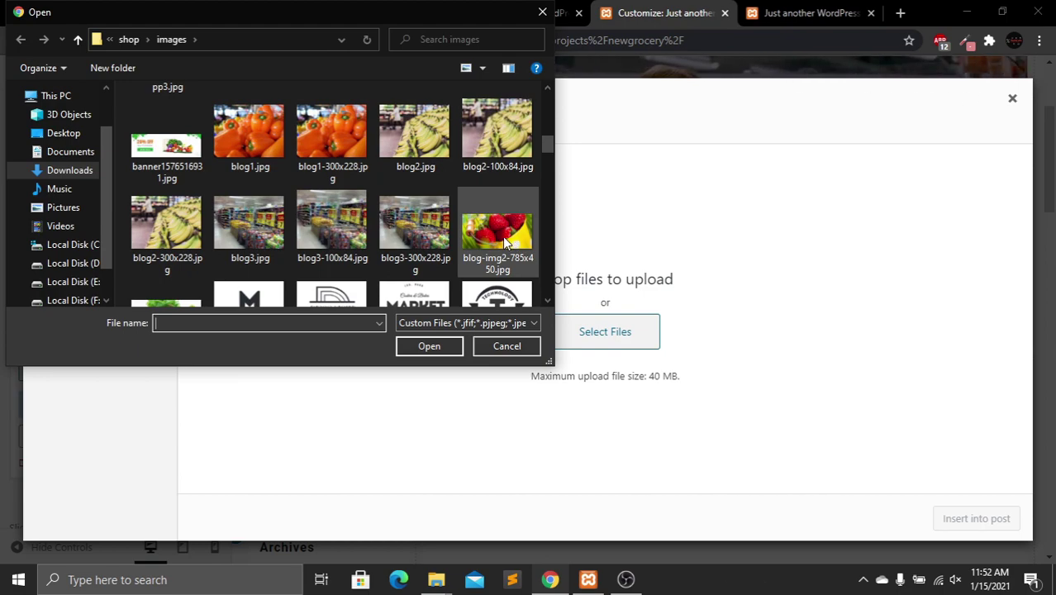
left_click(501, 236)
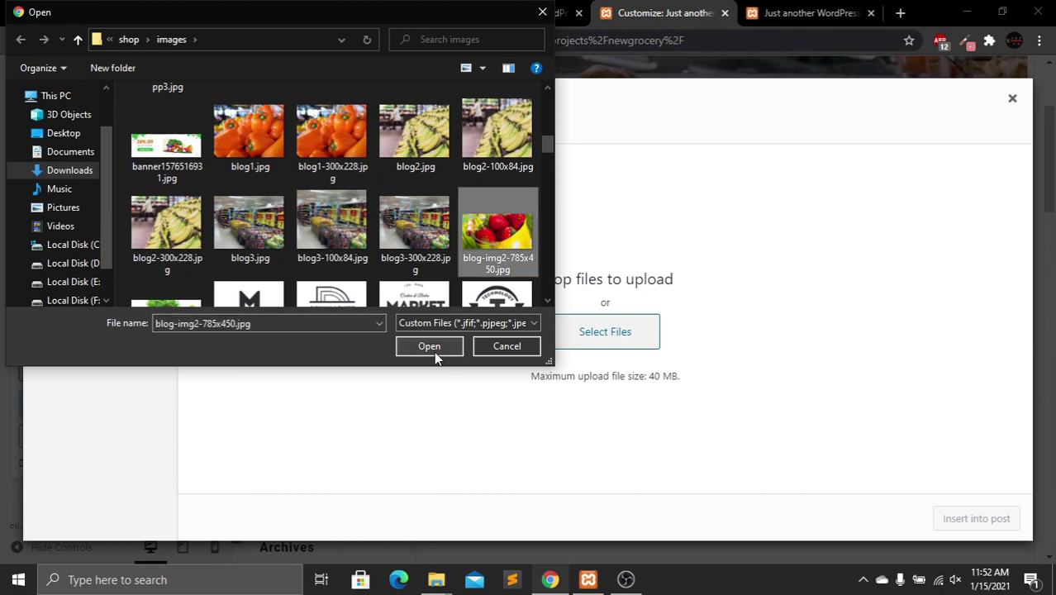
left_click(430, 347)
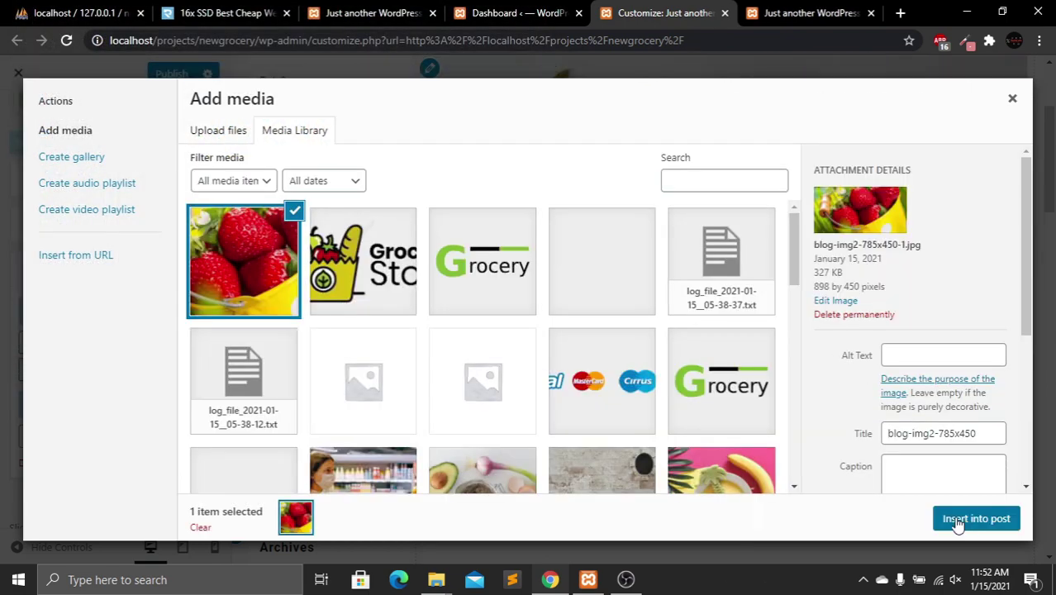
left_click(975, 519)
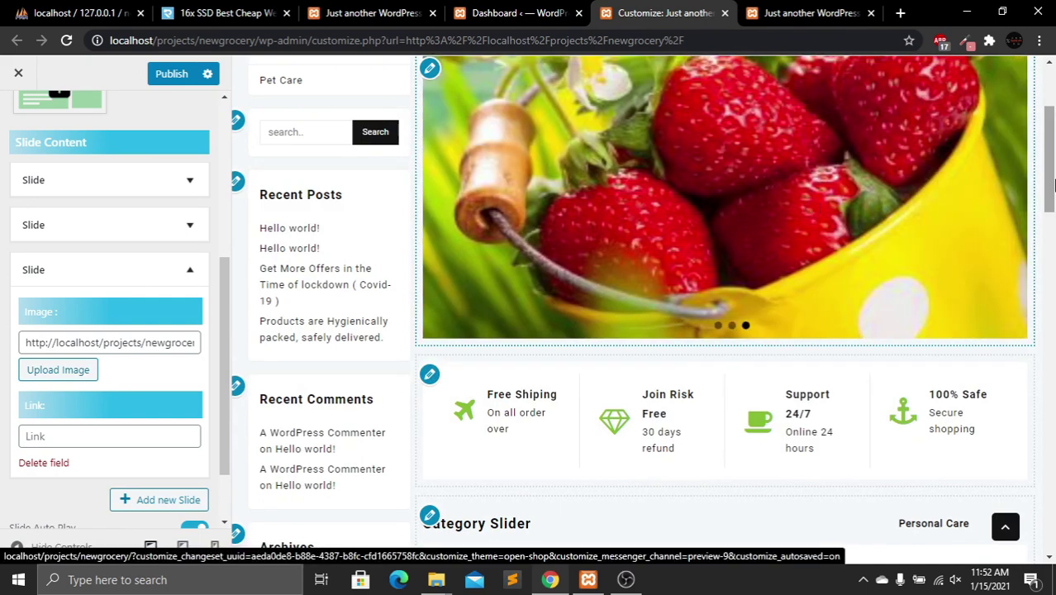
scroll(1054, 198, "up", 1)
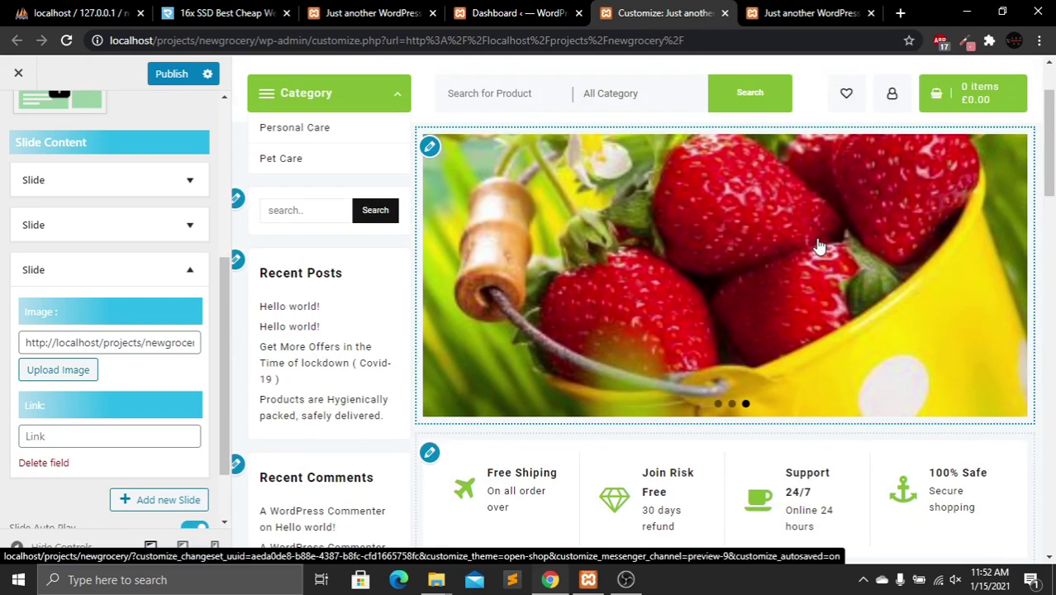
left_click(174, 271)
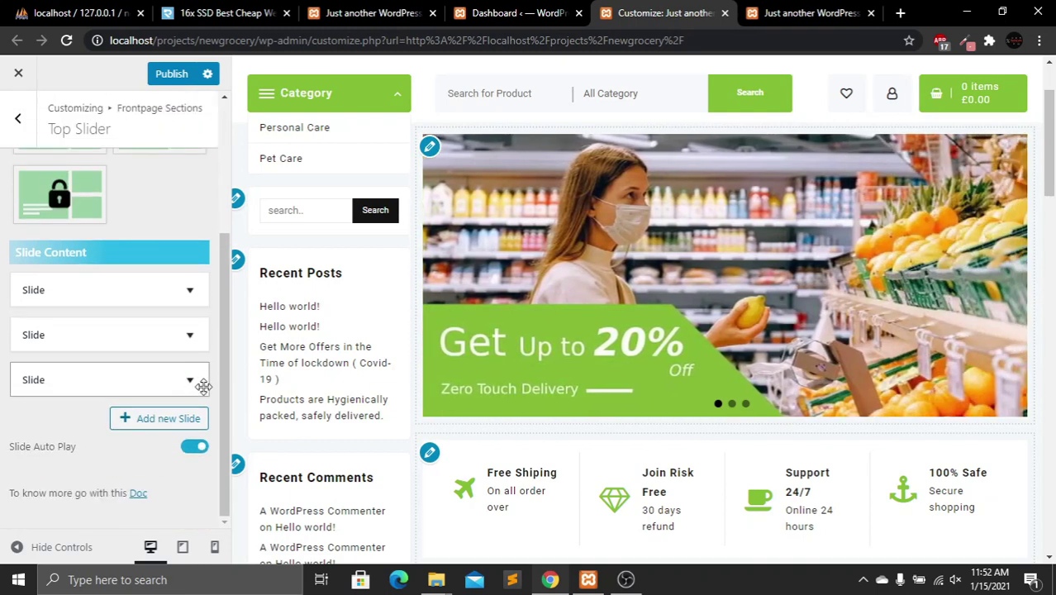
left_click(16, 122)
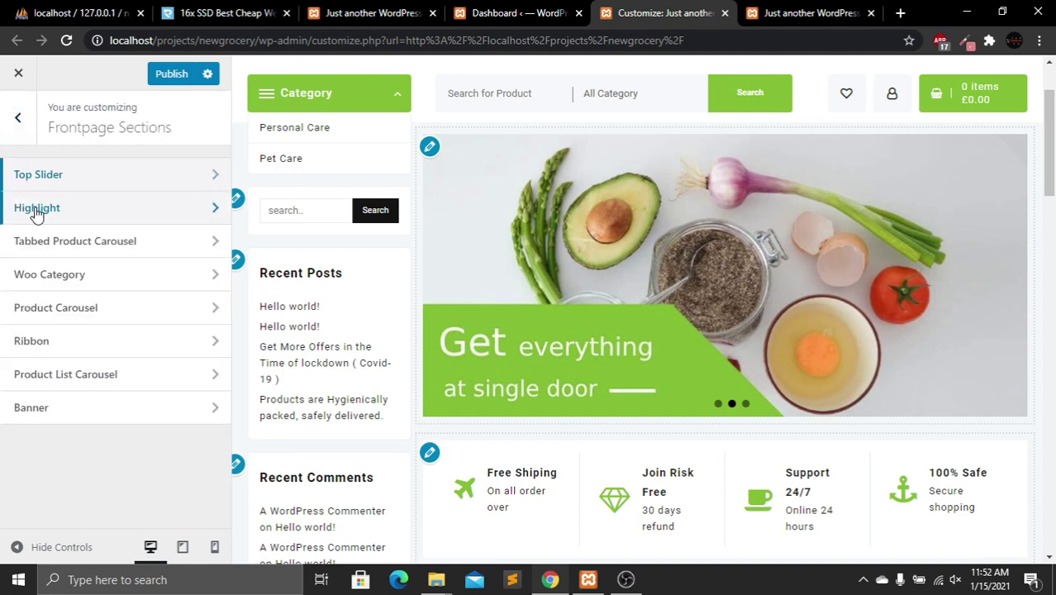
left_click(68, 212)
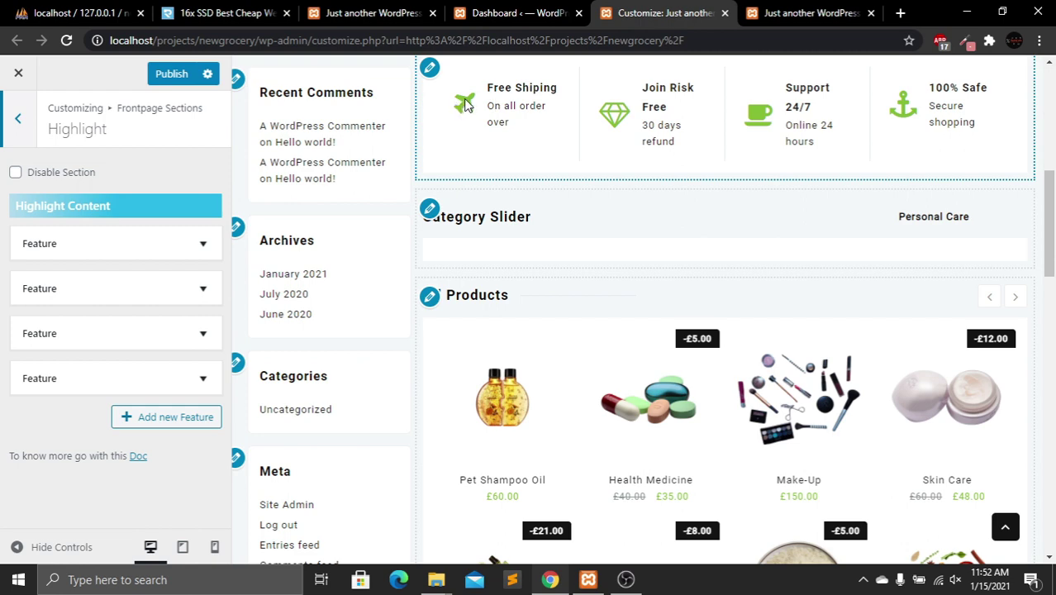
left_click(188, 244)
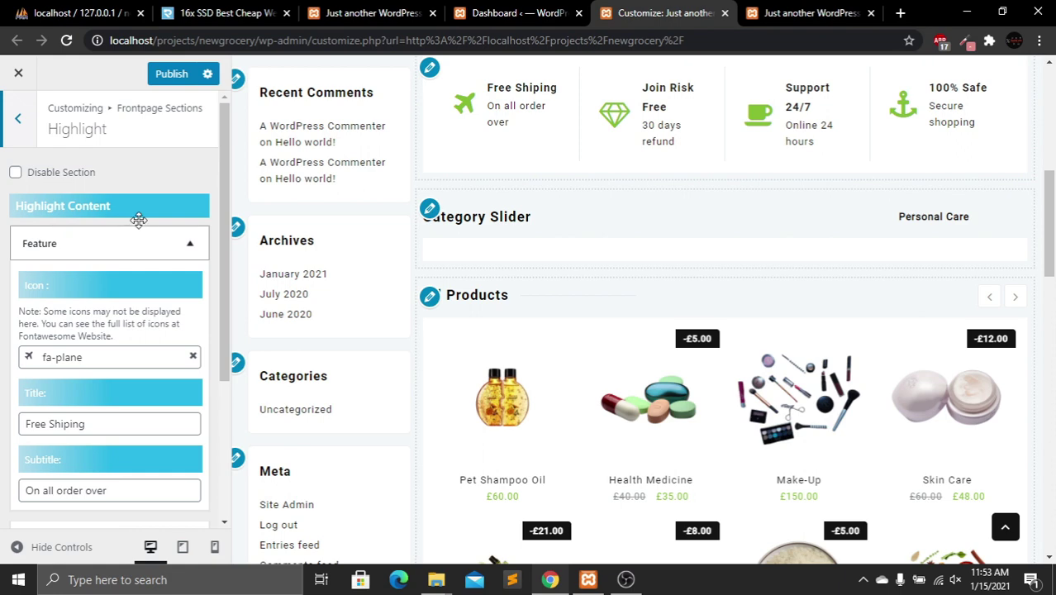
left_click(17, 120)
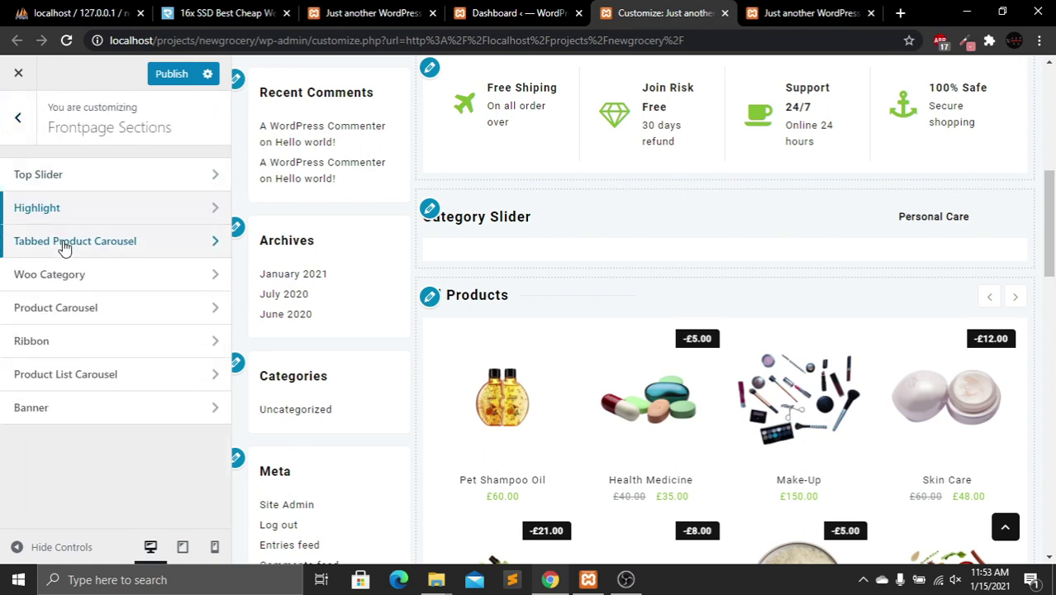
Add Pet Care to the Category Slider carousel and preview its Pet Care and Personal Care tabs
left_click(102, 248)
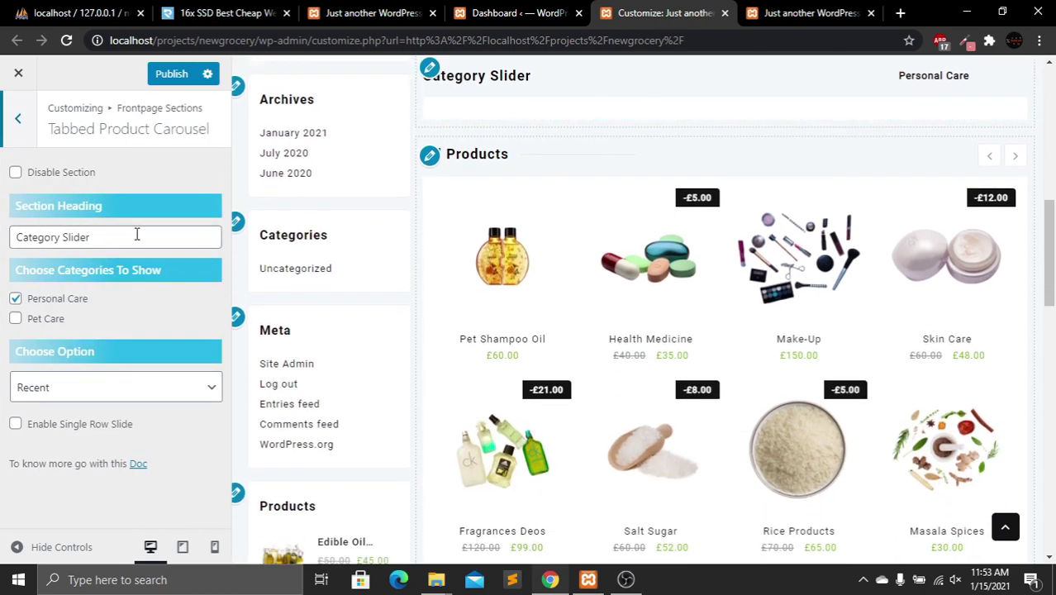
left_click_drag(525, 76, 438, 107)
left_click_drag(102, 232, 6, 238)
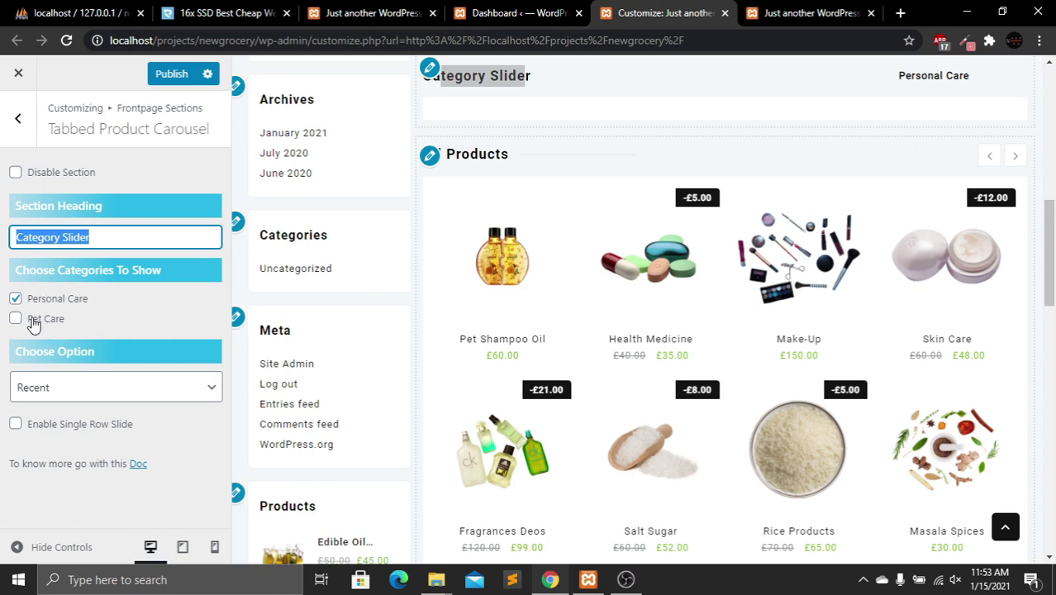
left_click(38, 322)
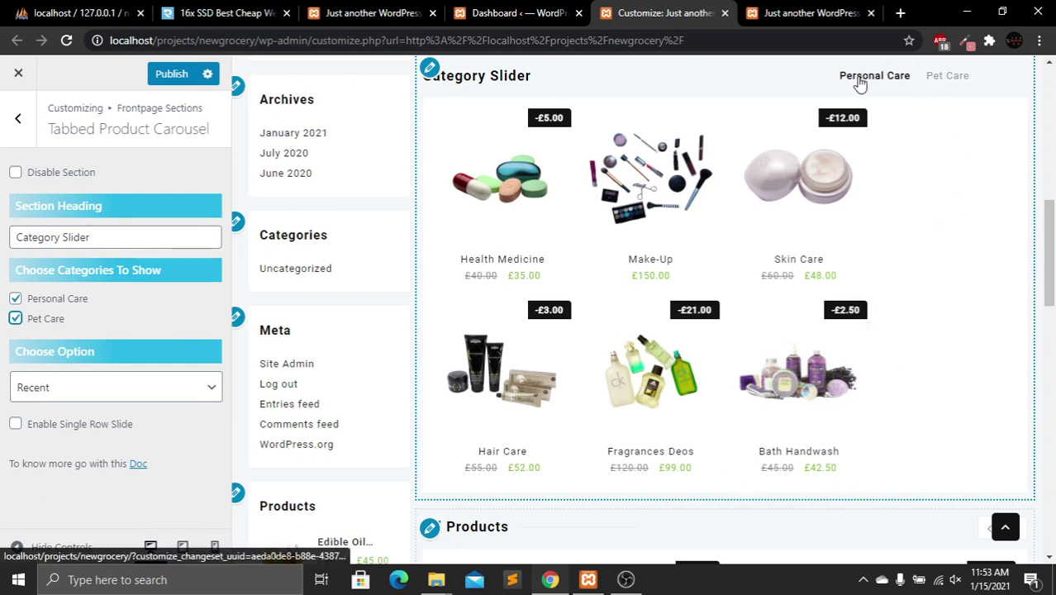
left_click(956, 83)
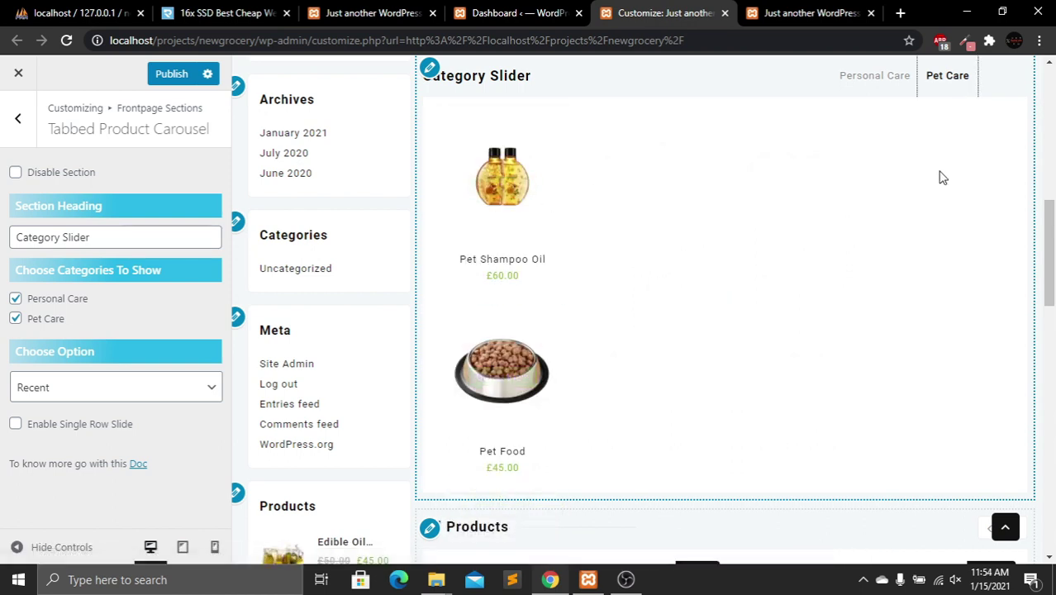
left_click(874, 77)
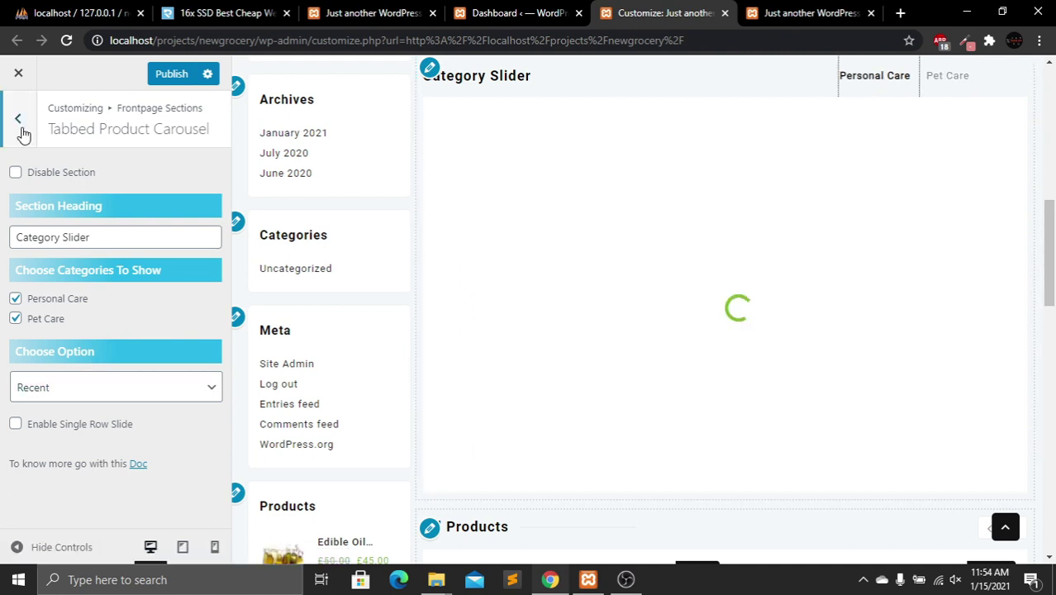
left_click(19, 119)
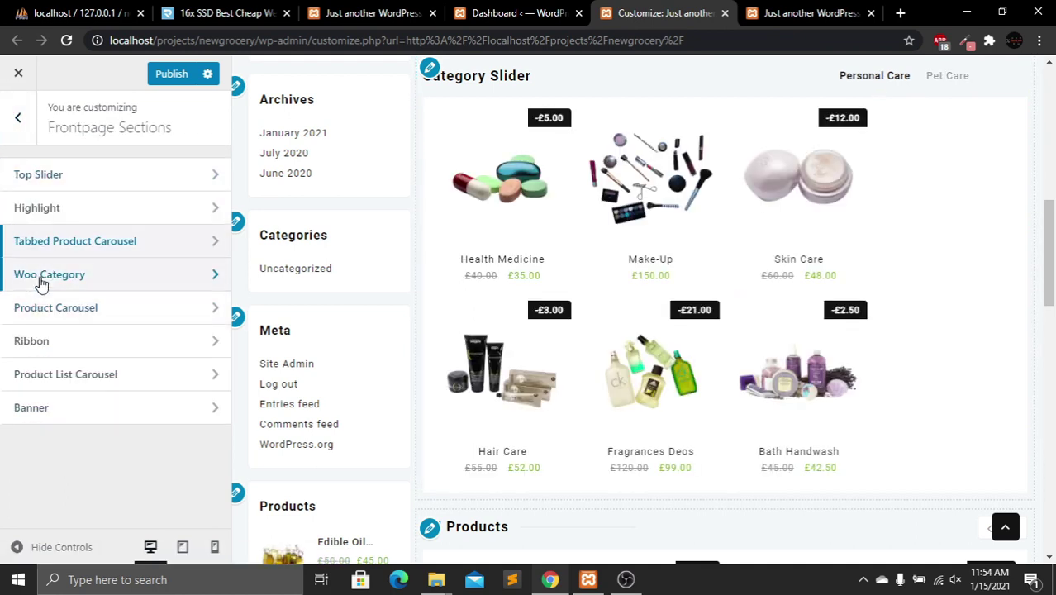
Open the Product Carousel settings and inspect its 'All Products' heading and sliding products
left_click(81, 280)
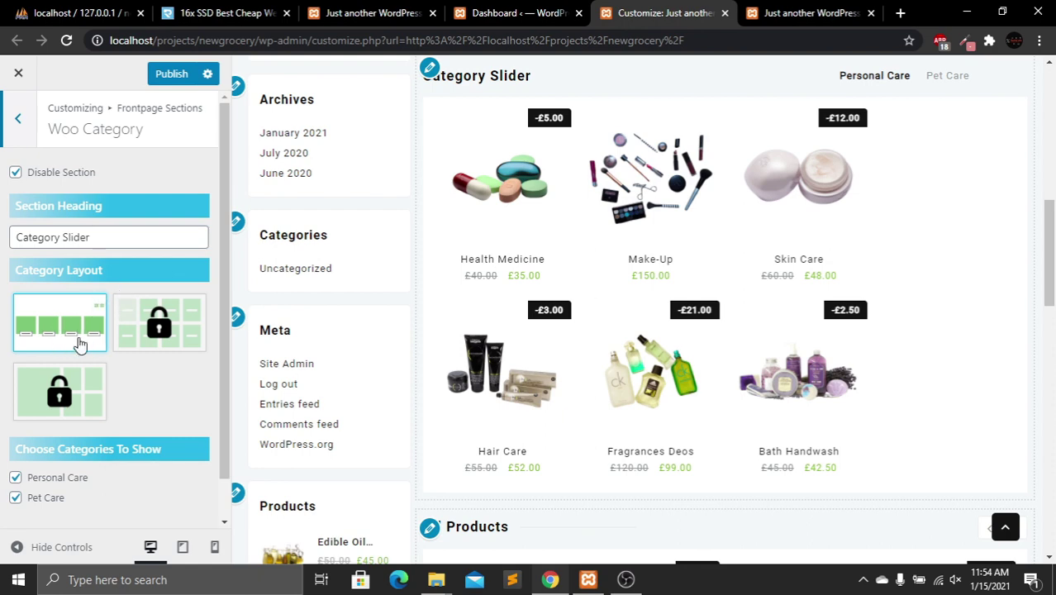
left_click(22, 132)
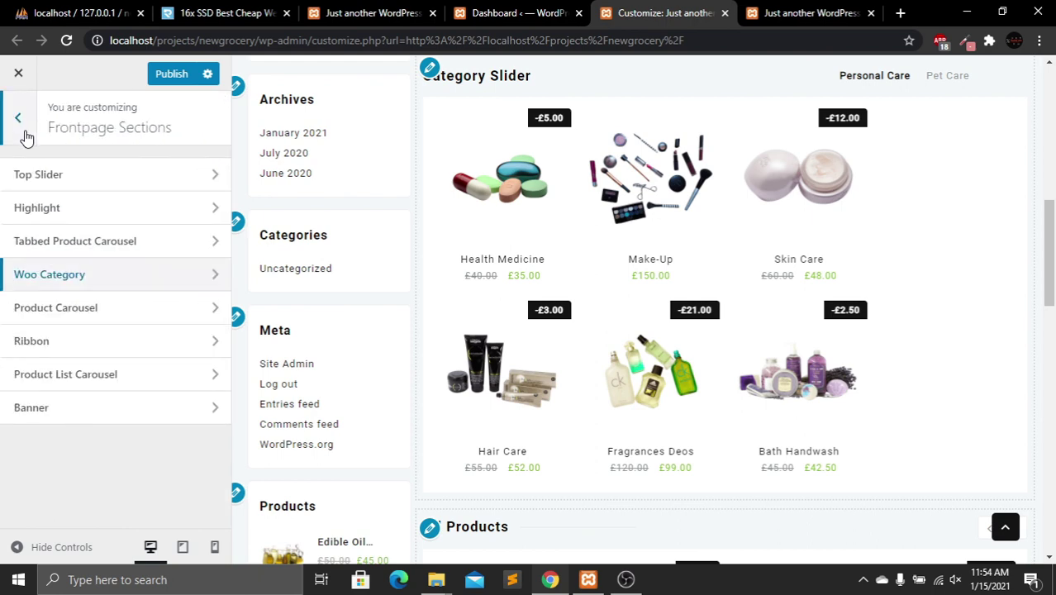
left_click(81, 313)
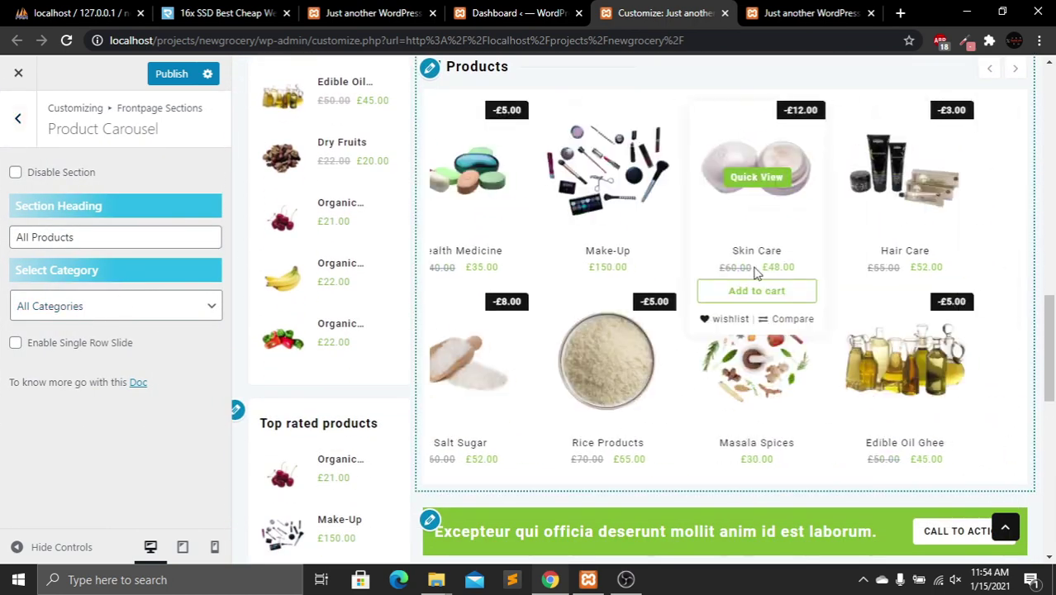
left_click_drag(440, 364, 619, 318)
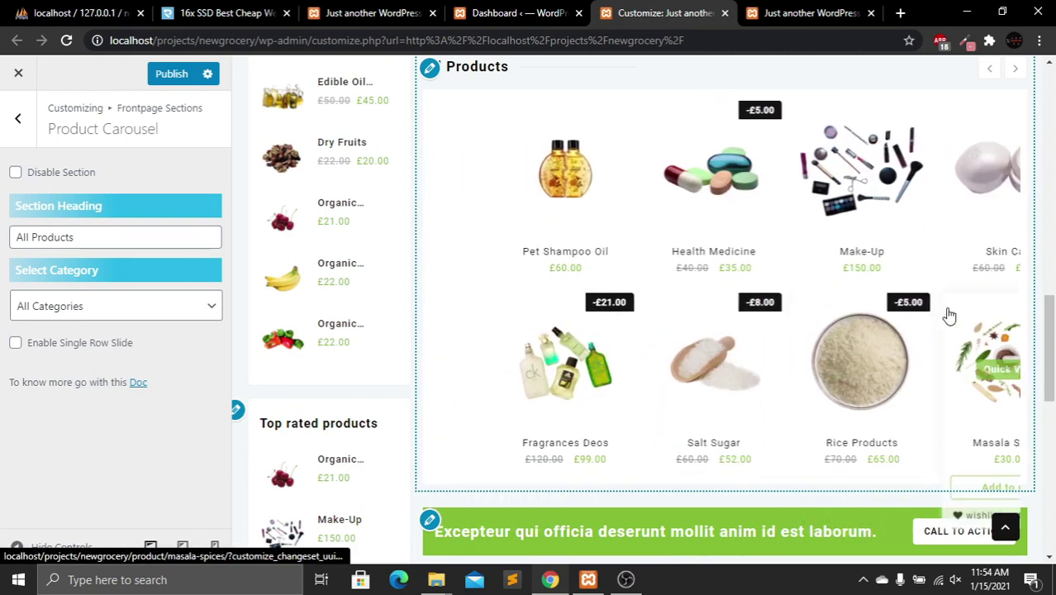
left_click(124, 237)
left_click_drag(124, 237, 6, 247)
left_click(97, 242)
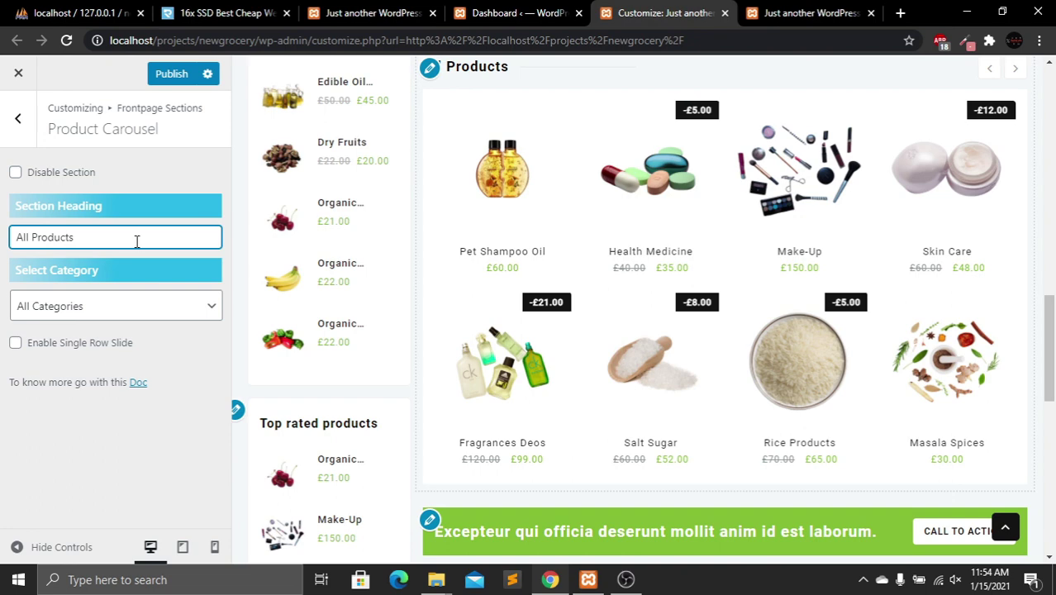
Keep All Categories and enable Single Row Slide for the Products carousel
left_click(216, 309)
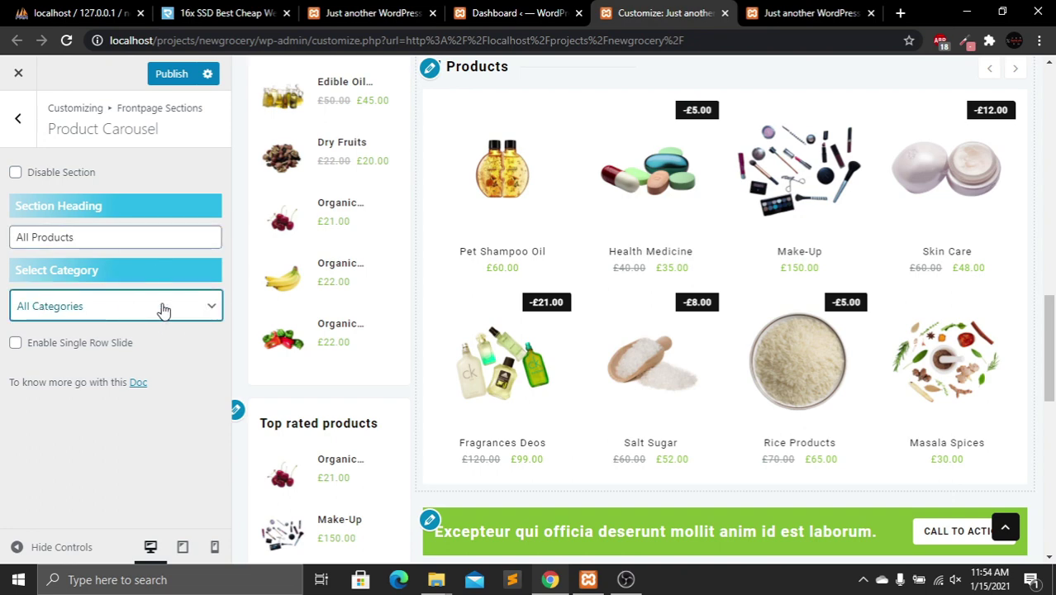
left_click(163, 309)
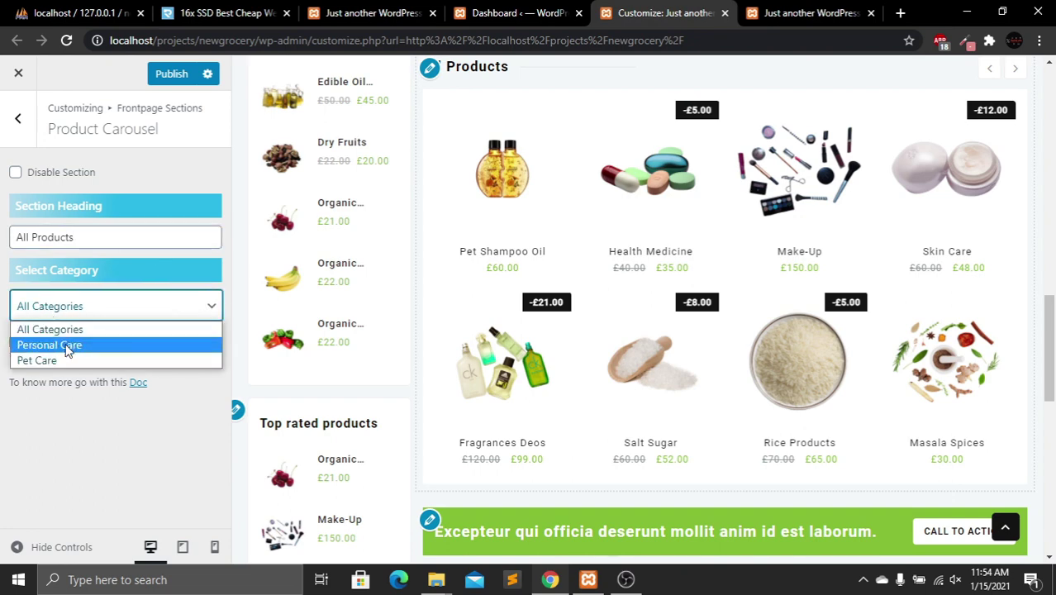
left_click(190, 314)
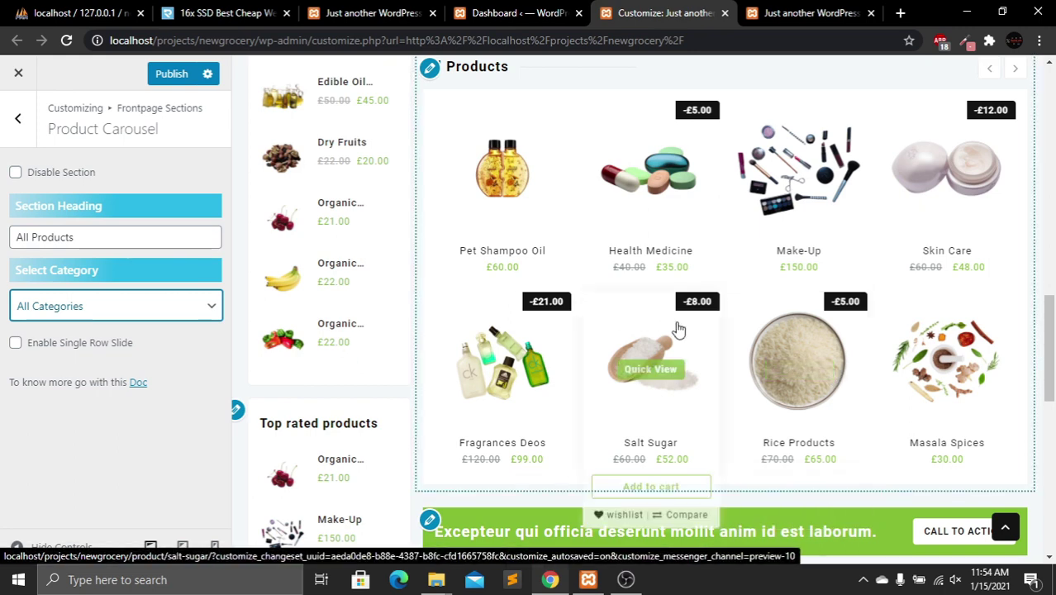
left_click(15, 344)
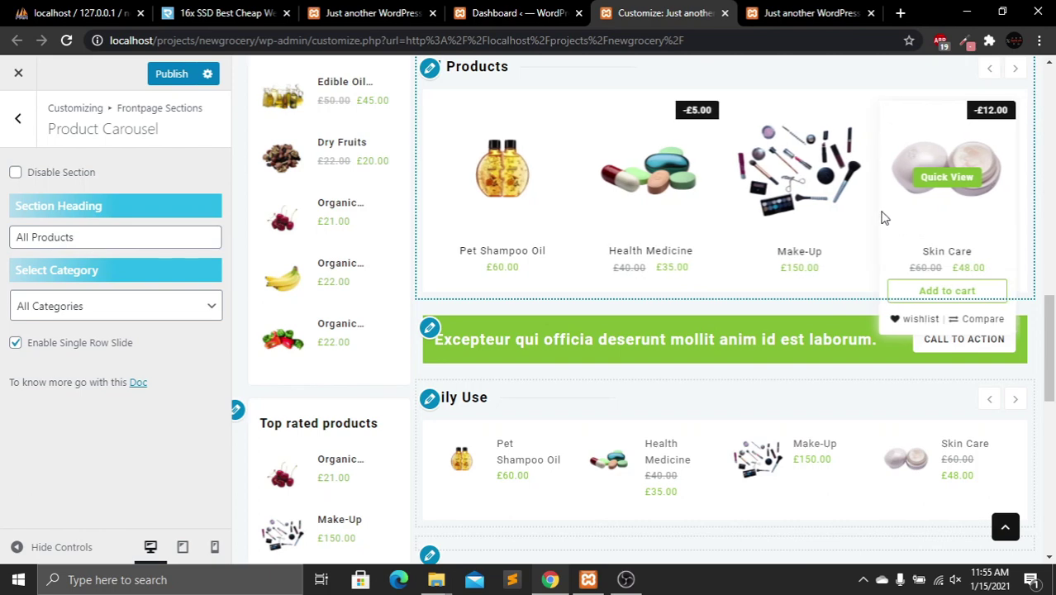
left_click(17, 118)
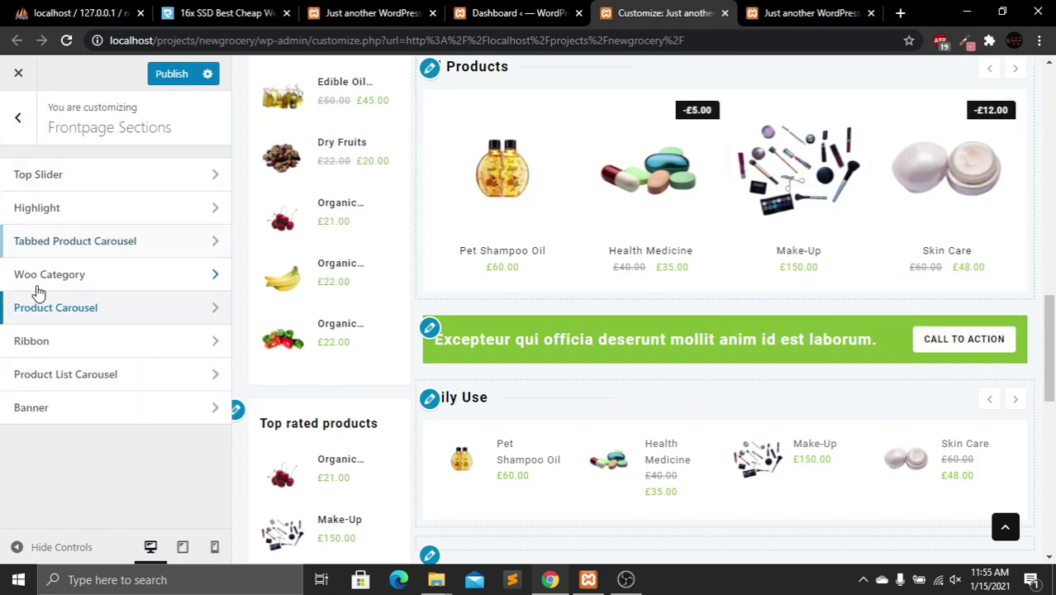
Change the ribbon message to 'Any question in mind?'
left_click(33, 341)
left_click(108, 256)
left_click_drag(108, 256, 10, 244)
left_click(135, 259)
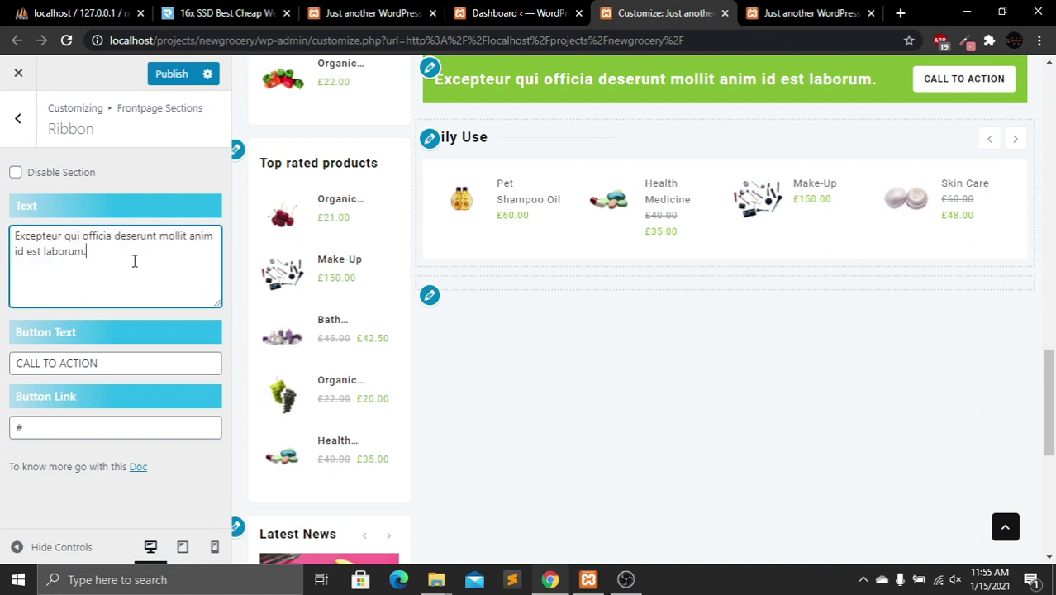
left_click_drag(124, 257, 13, 237)
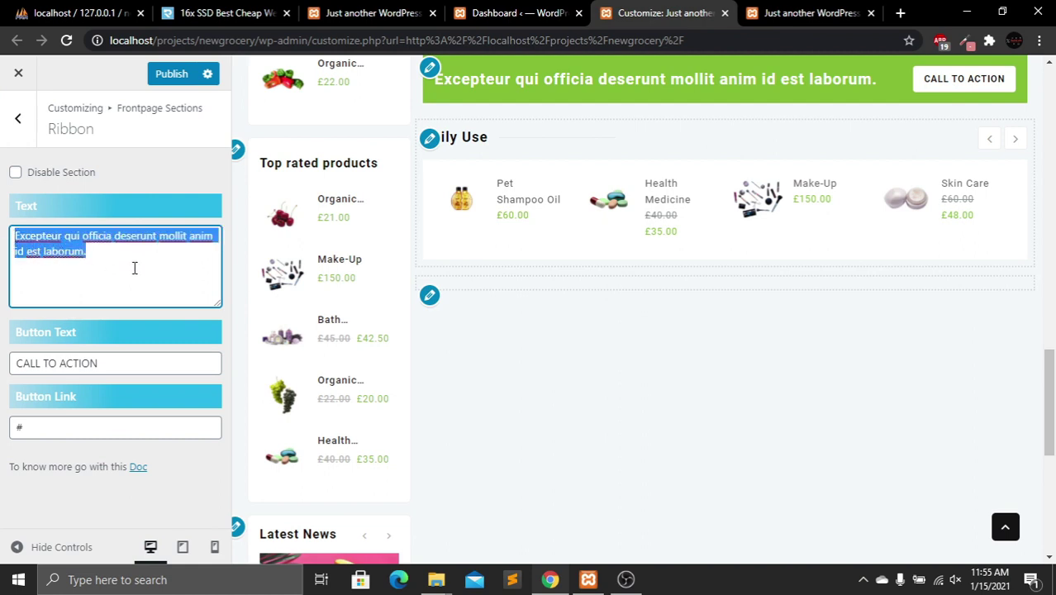
type("Any question i")
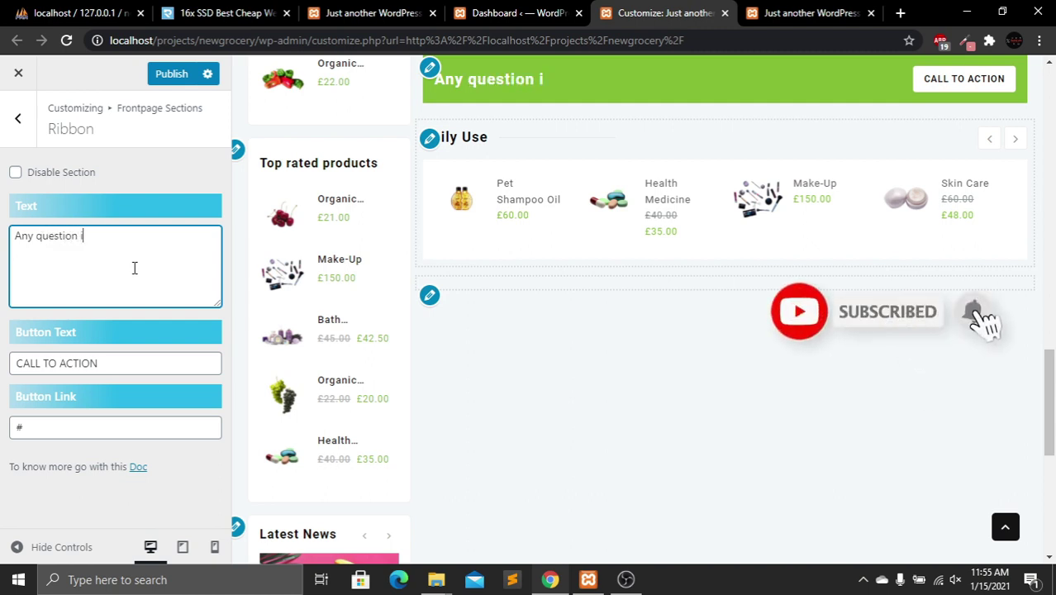
type("n mindf")
key("BackSpace")
type("?")
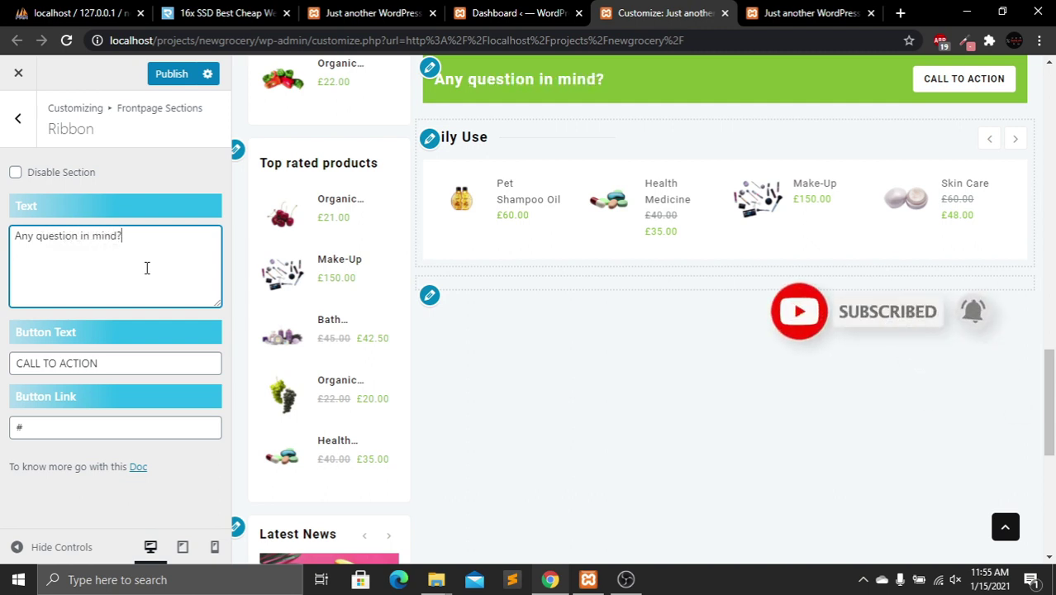
Set the ribbon button label to 'CONTACT NOW'
left_click(164, 361)
key("ctrl+a")
type("CONTACT NOWW")
key("BackSpace")
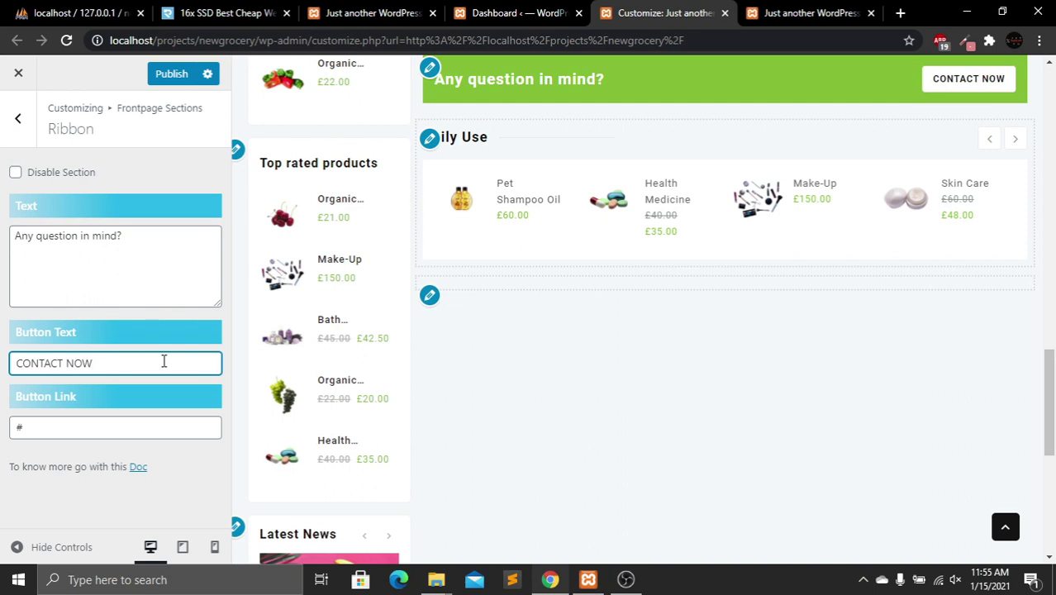
left_click(17, 118)
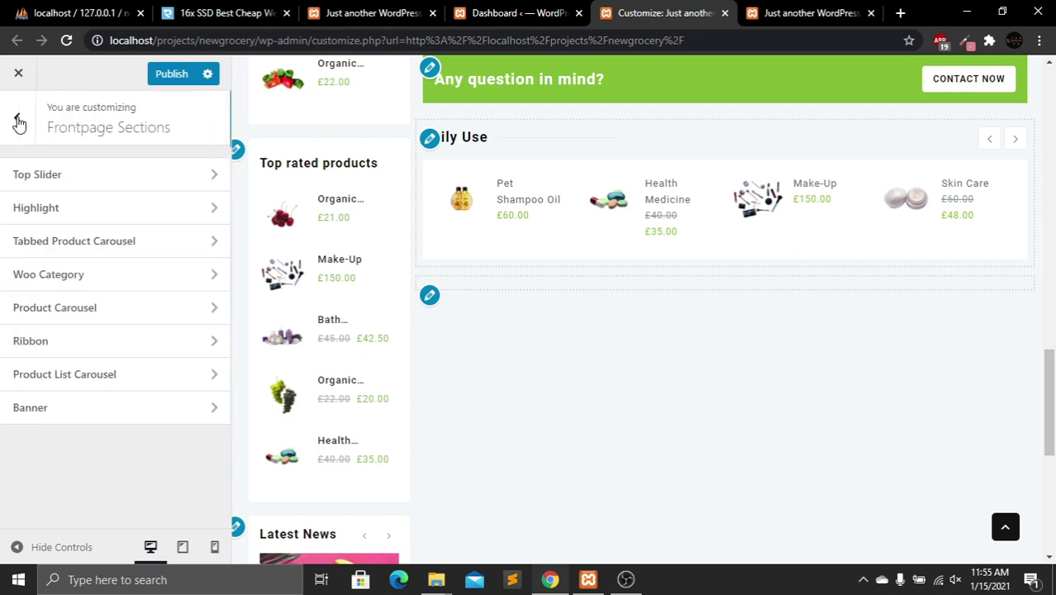
left_click(91, 380)
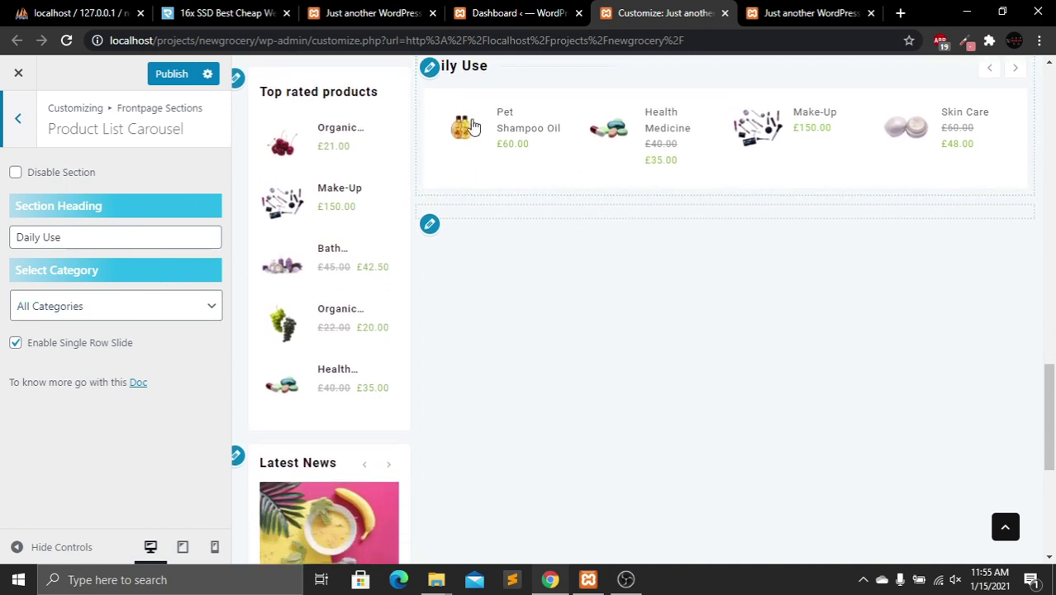
left_click_drag(80, 232, 9, 237)
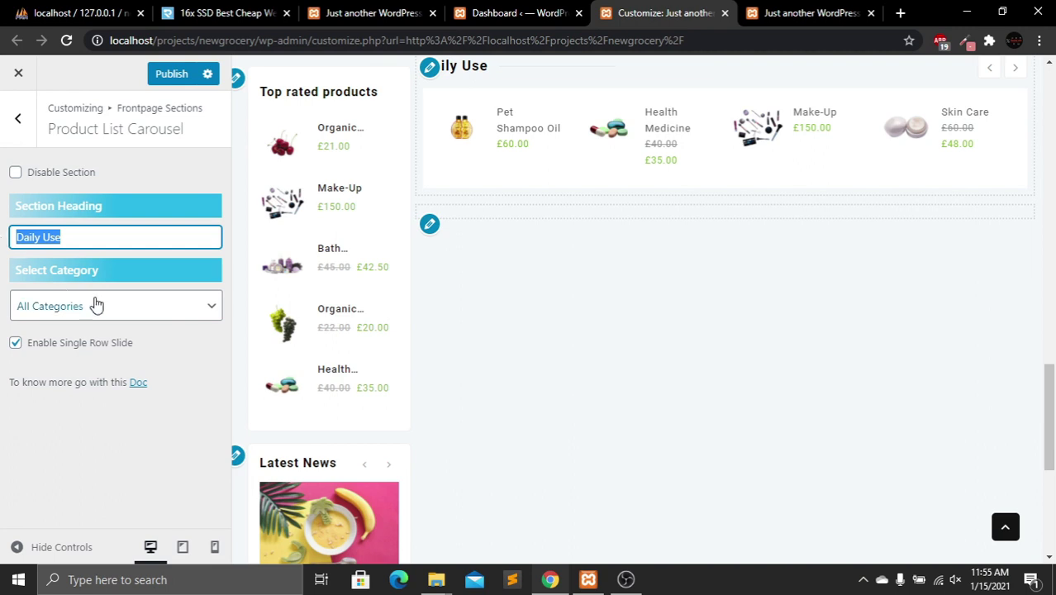
left_click(128, 313)
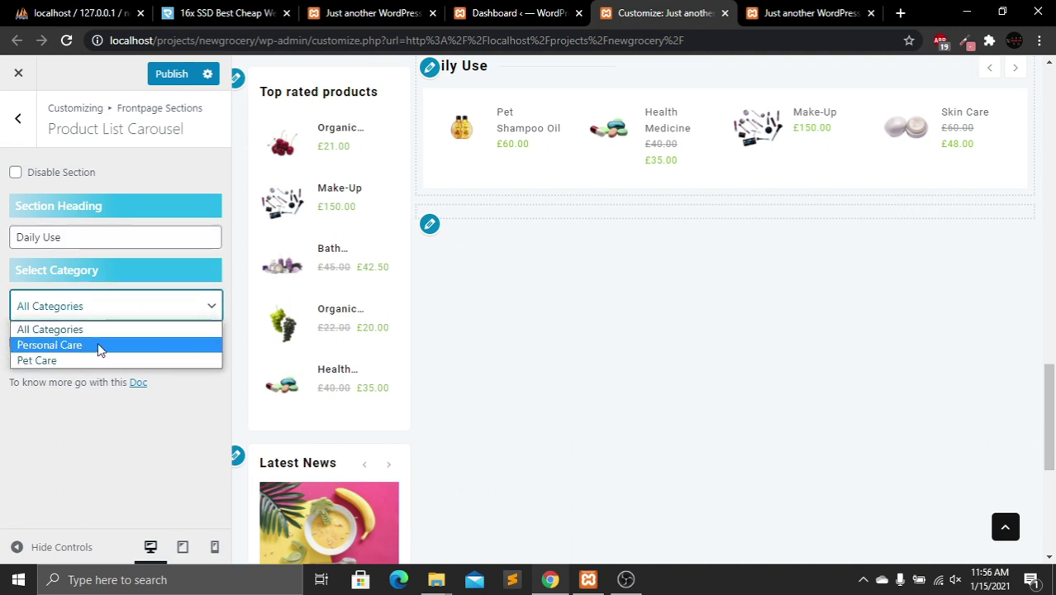
left_click(118, 327)
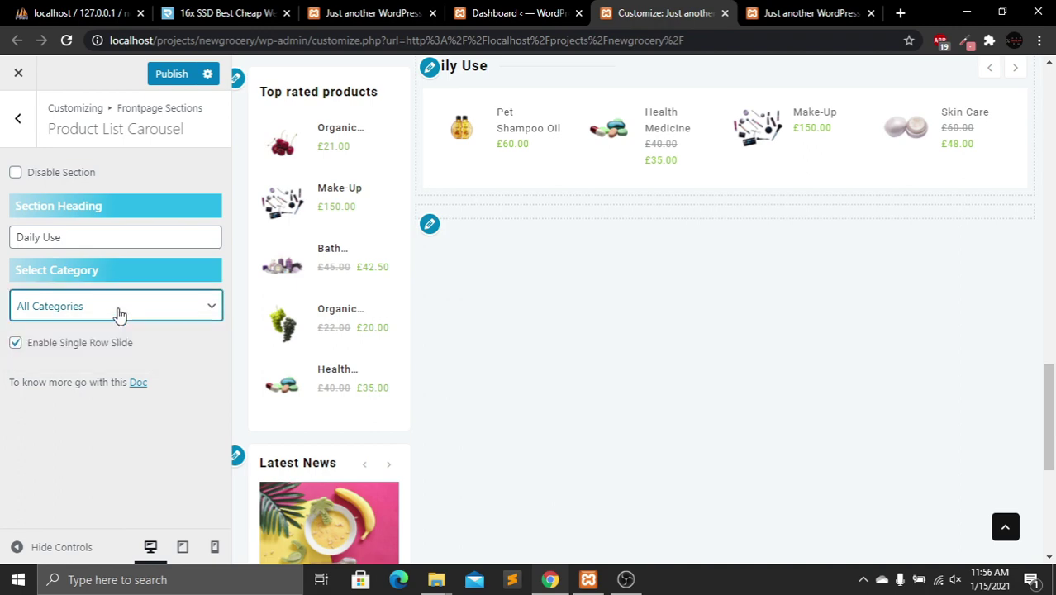
left_click(17, 123)
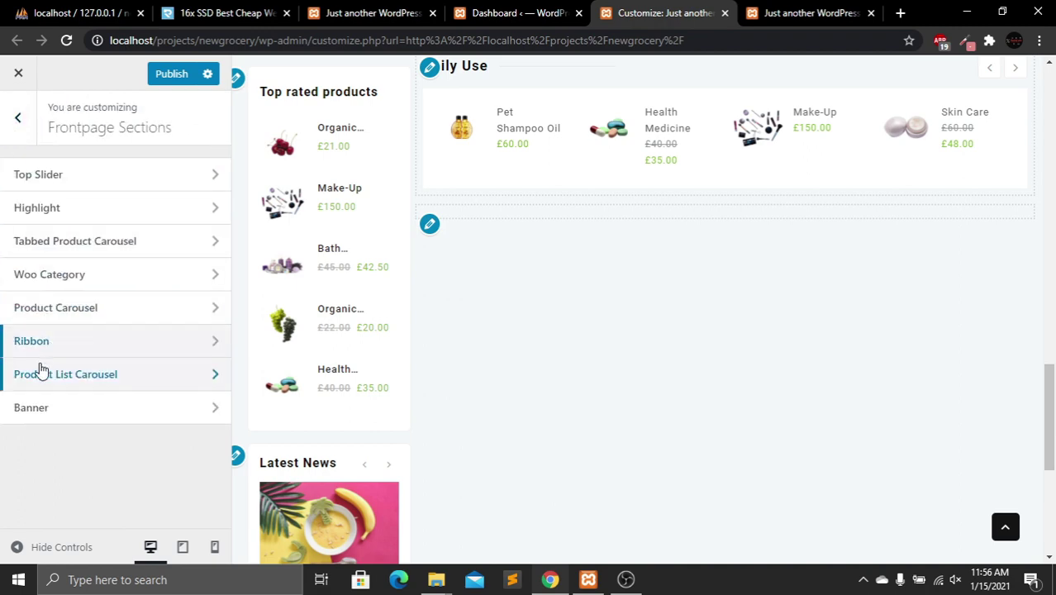
Upload web_banner and set it as the Banner's Image 1 ('Boost Immunity With Natural Items')
left_click(42, 404)
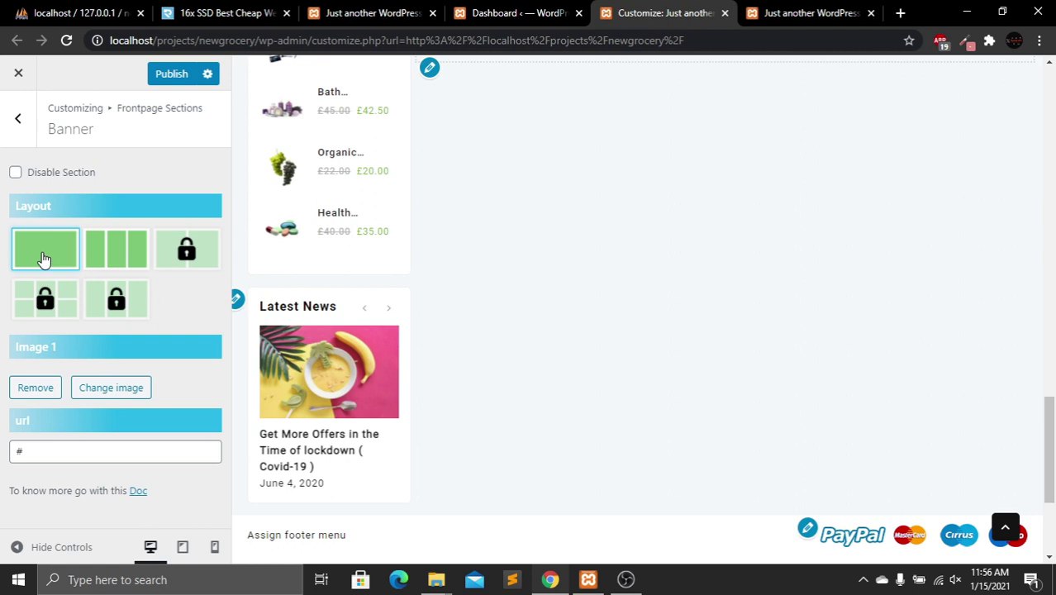
left_click(122, 391)
left_click(68, 134)
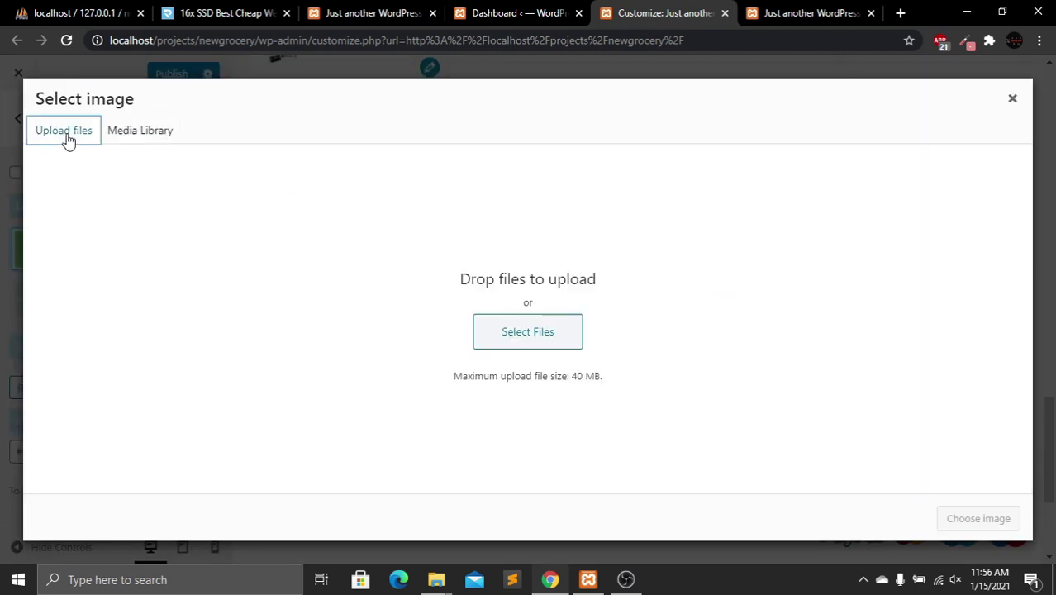
left_click(530, 332)
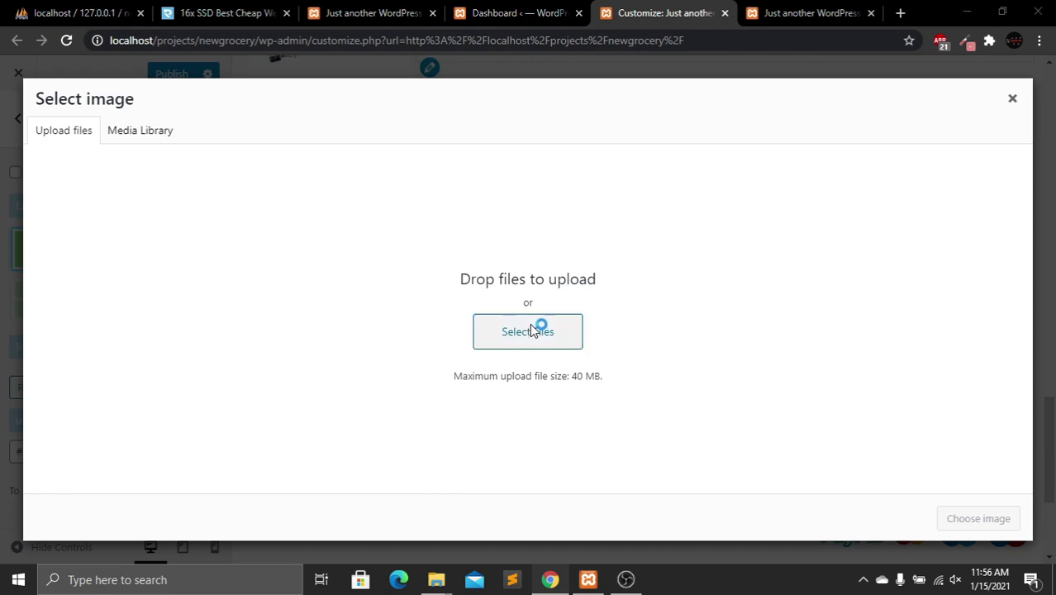
left_click_drag(551, 112, 544, 135)
mouse_move(541, 149)
left_mouse_down()
mouse_move(542, 237)
mouse_move(545, 136)
left_mouse_up()
left_click(166, 153)
left_click(429, 347)
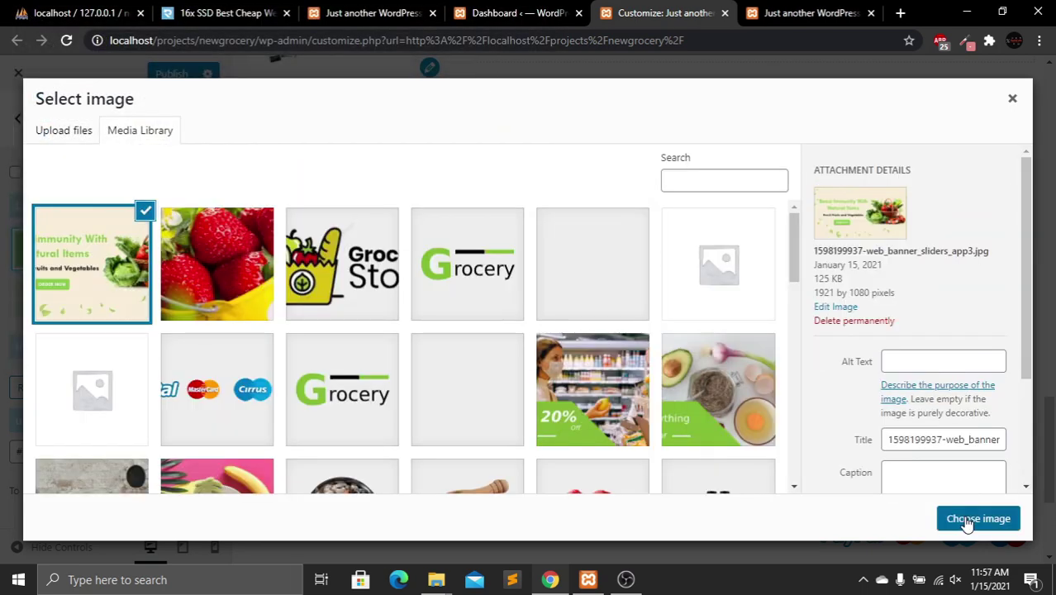
left_click(968, 522)
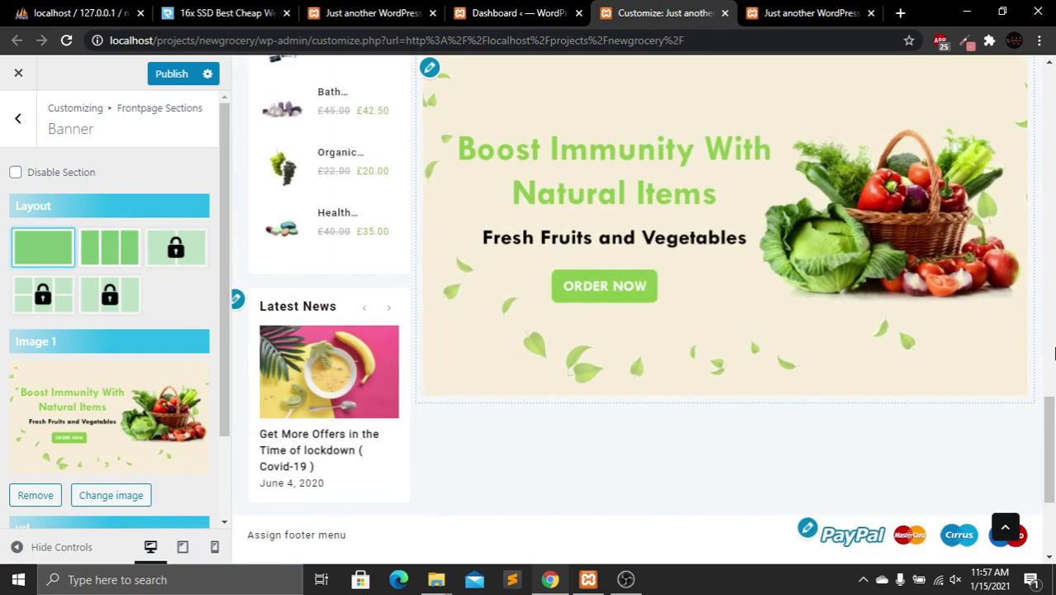
mouse_move(1052, 429)
left_mouse_down()
mouse_move(1053, 392)
mouse_move(1052, 420)
left_mouse_up()
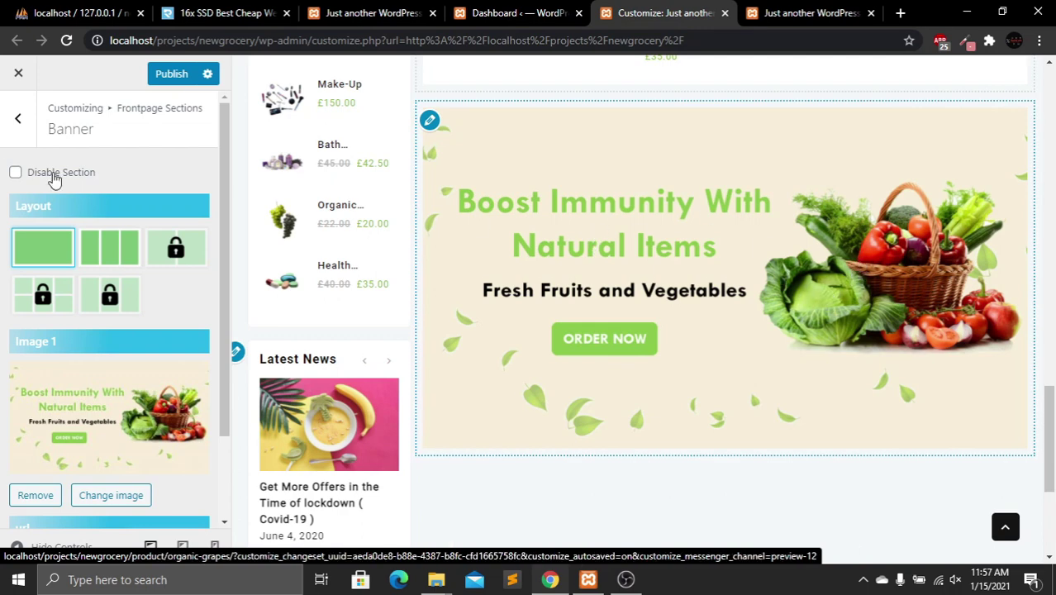
In Color & BG Global Colors, set the Theme Color to green #53d134
left_click(16, 133)
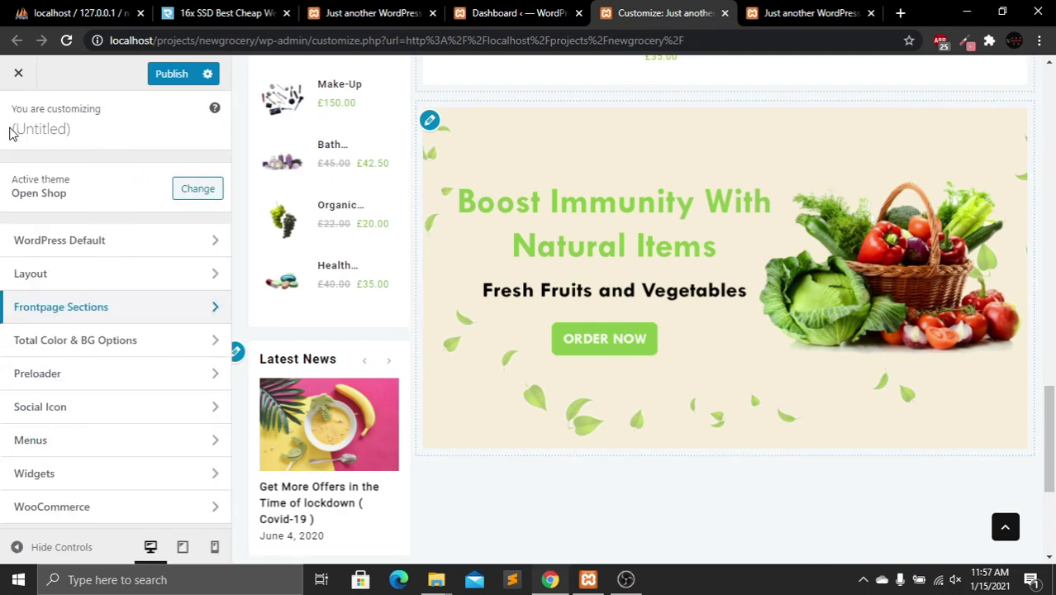
left_click(109, 355)
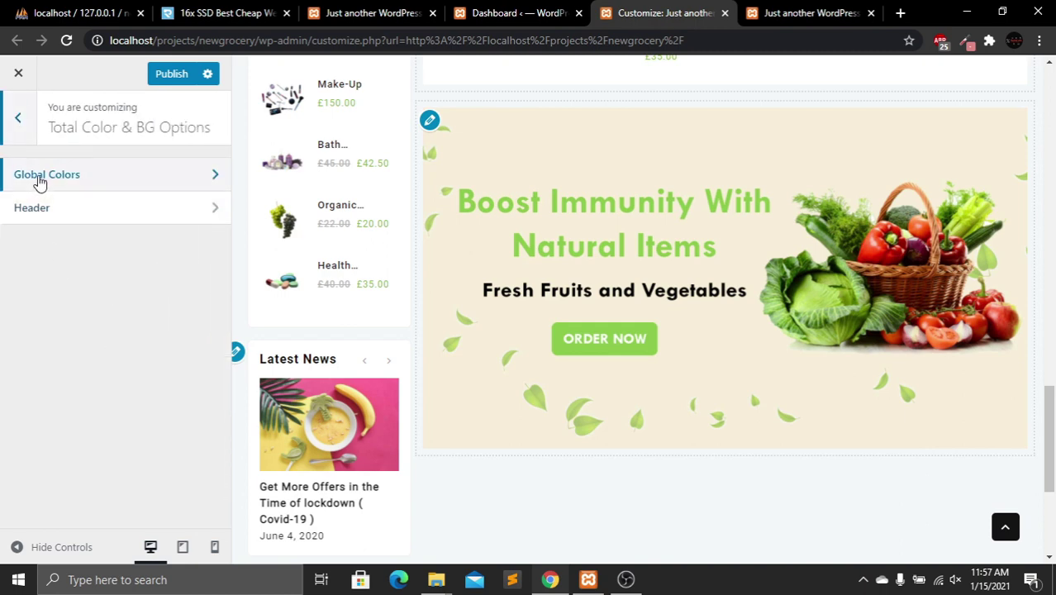
left_click(138, 180)
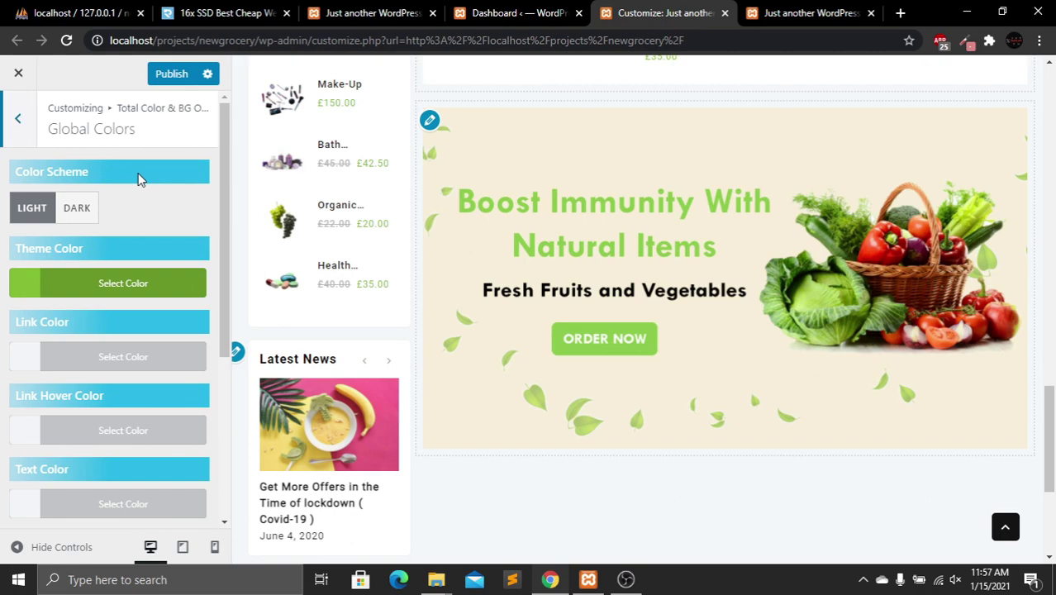
scroll(1051, 466, "up", 15)
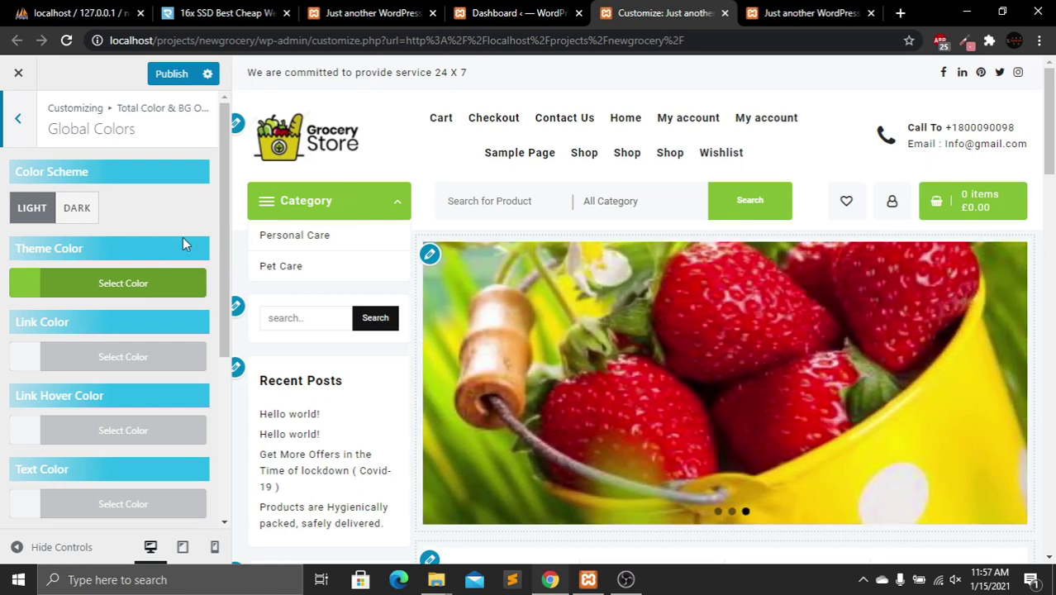
left_click(30, 280)
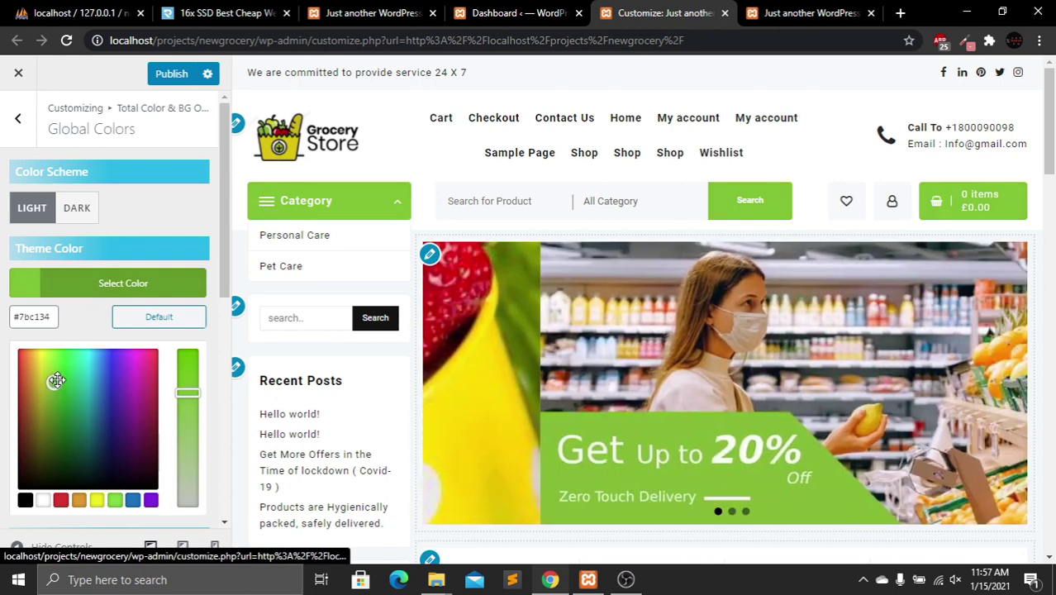
left_click(45, 376)
mouse_move(45, 376)
left_mouse_down()
mouse_move(25, 378)
mouse_move(17, 413)
mouse_move(46, 435)
mouse_move(61, 375)
left_mouse_up()
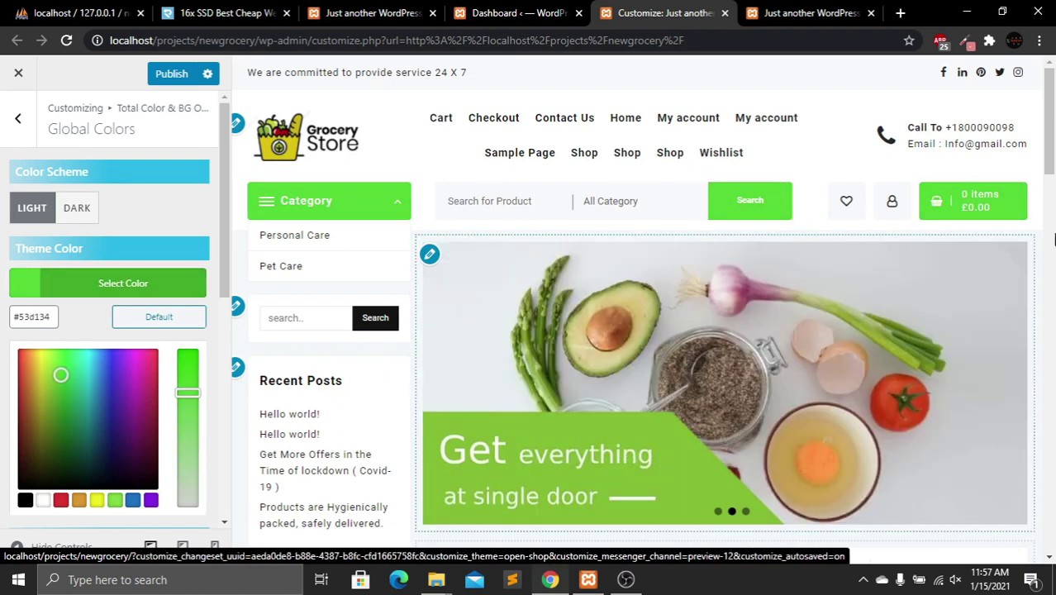
scroll(1043, 123, "down", 3)
scroll(1049, 70, "up", 3)
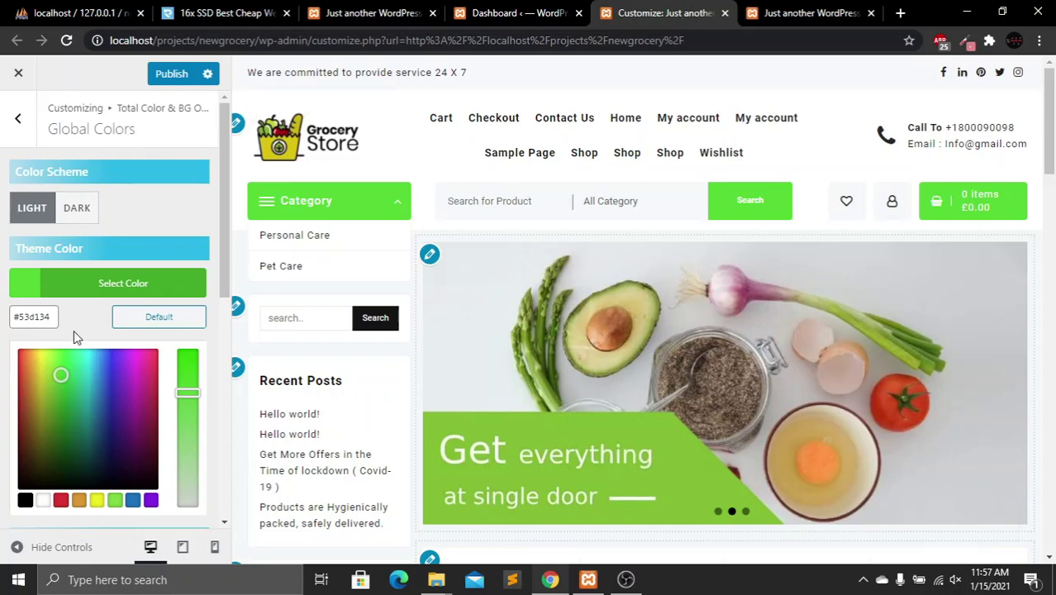
left_click(26, 287)
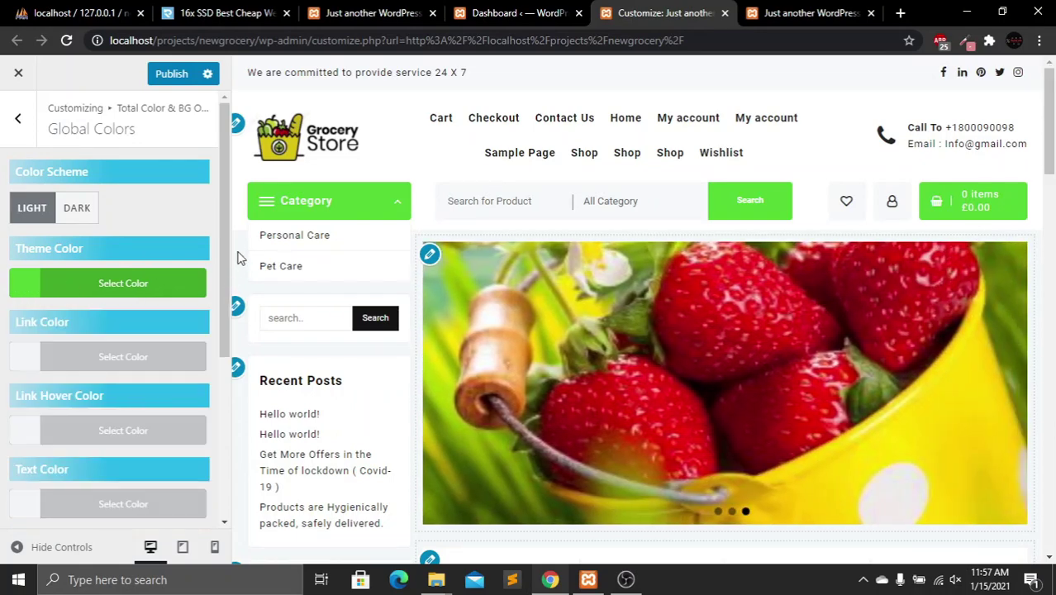
Work through the remaining Global Colors controls, then return to the colour and background groups
left_click_drag(228, 309, 216, 443)
left_click_drag(18, 167, 132, 169)
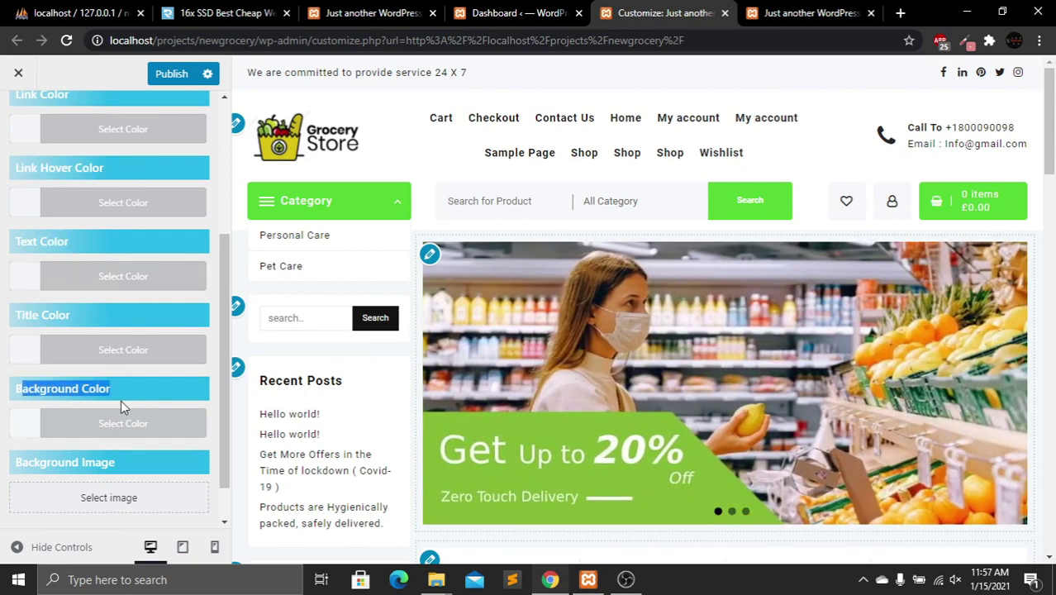
left_click_drag(16, 462, 135, 470)
left_click(135, 469)
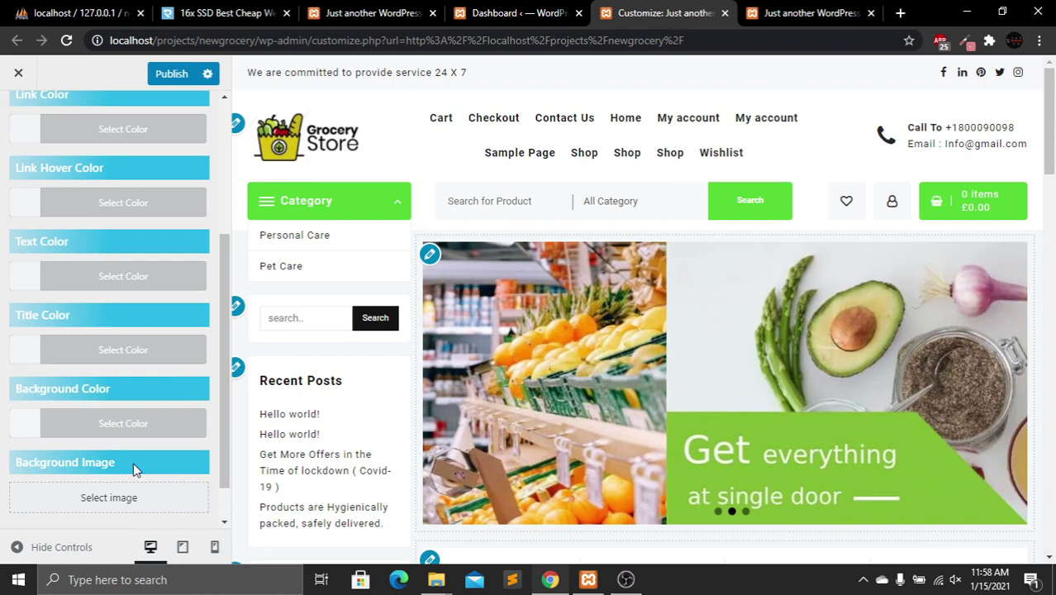
left_click_drag(223, 361, 217, 294)
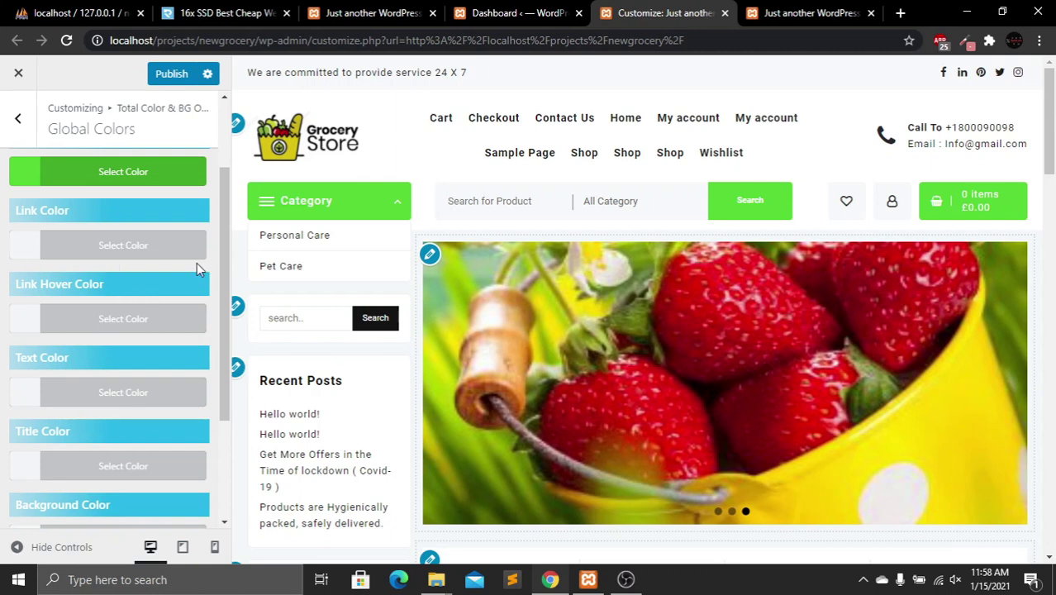
scroll(228, 250, "up", 3)
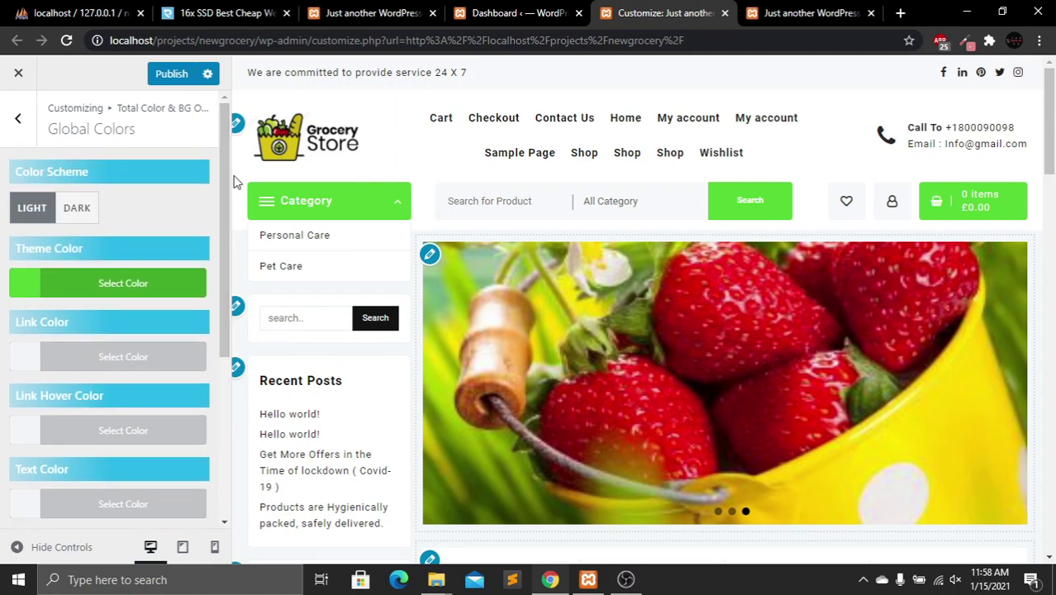
left_click(20, 122)
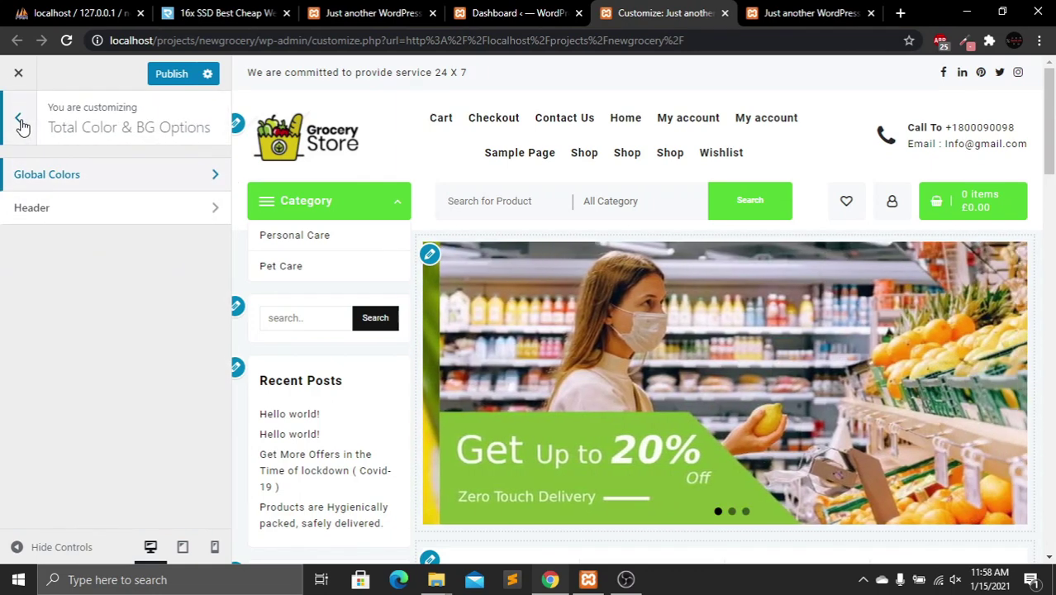
Preview the Dark colour scheme in Global Colors, then switch back to Light
left_click(139, 180)
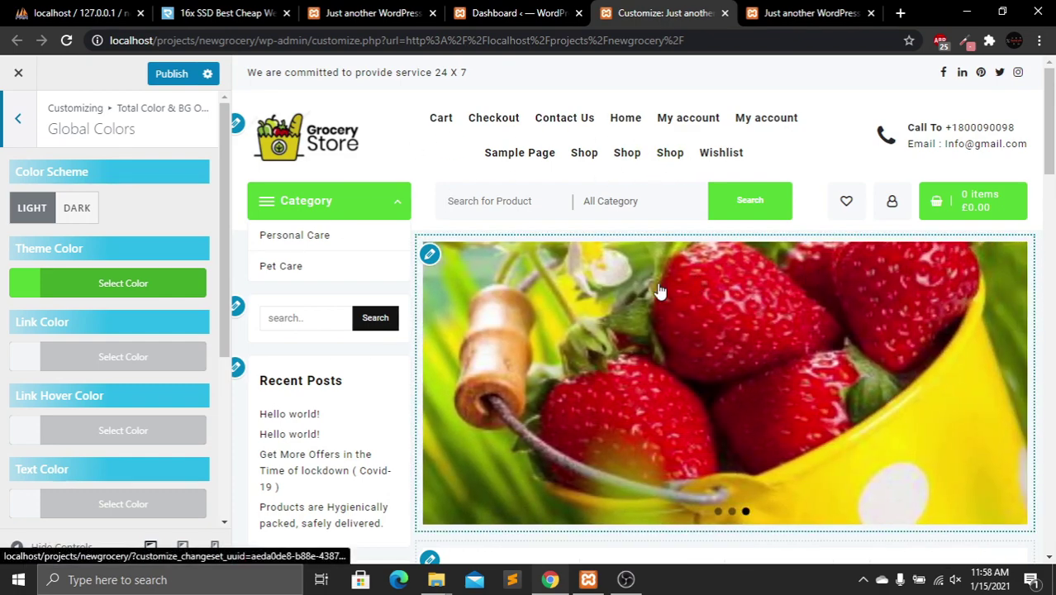
left_click(78, 211)
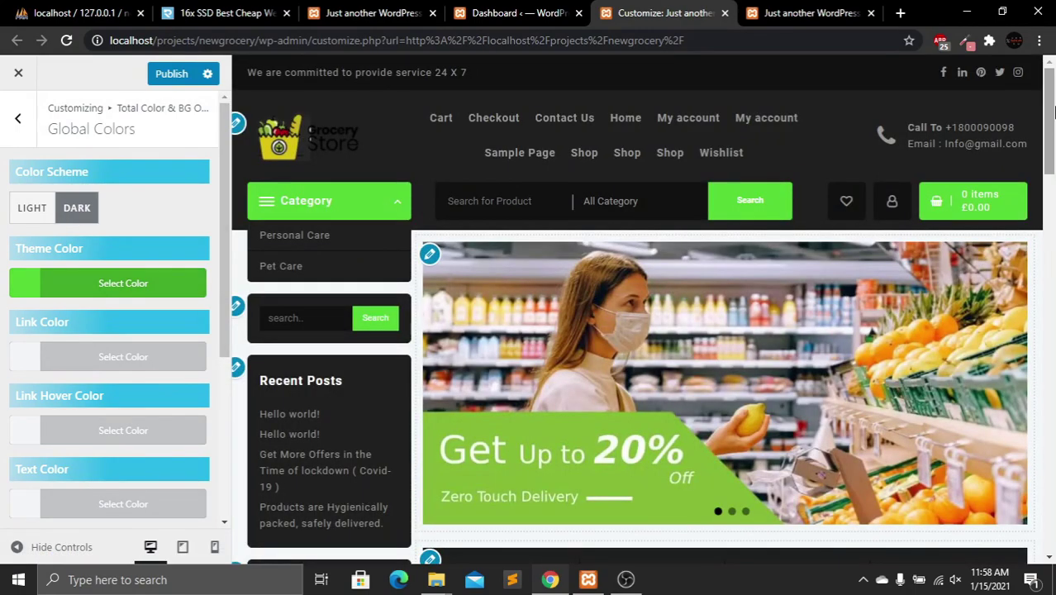
mouse_move(1050, 112)
left_mouse_down()
mouse_move(1047, 502)
mouse_move(1047, 116)
left_mouse_up()
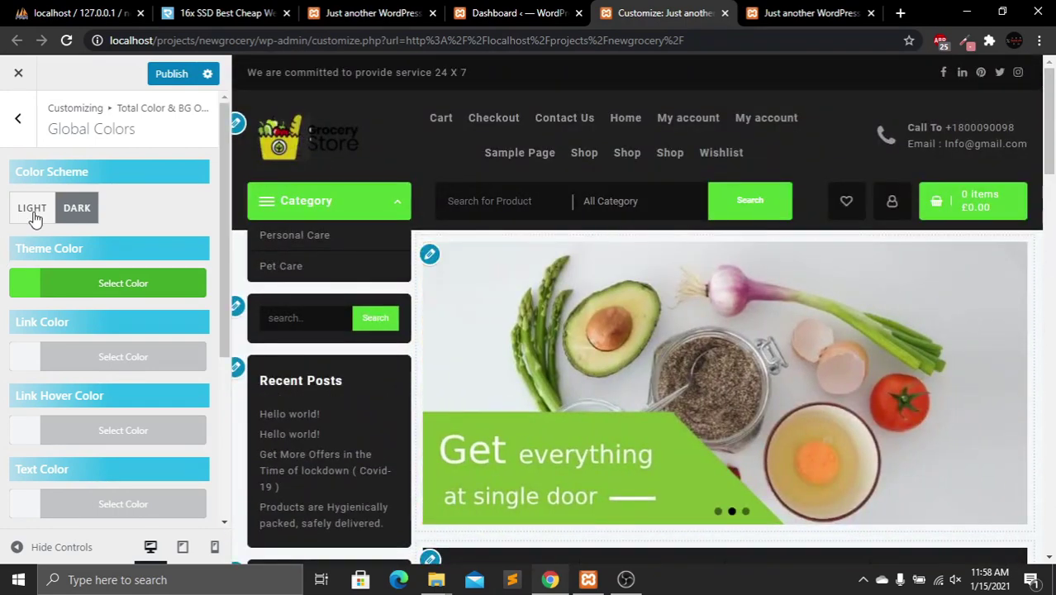
left_click(33, 213)
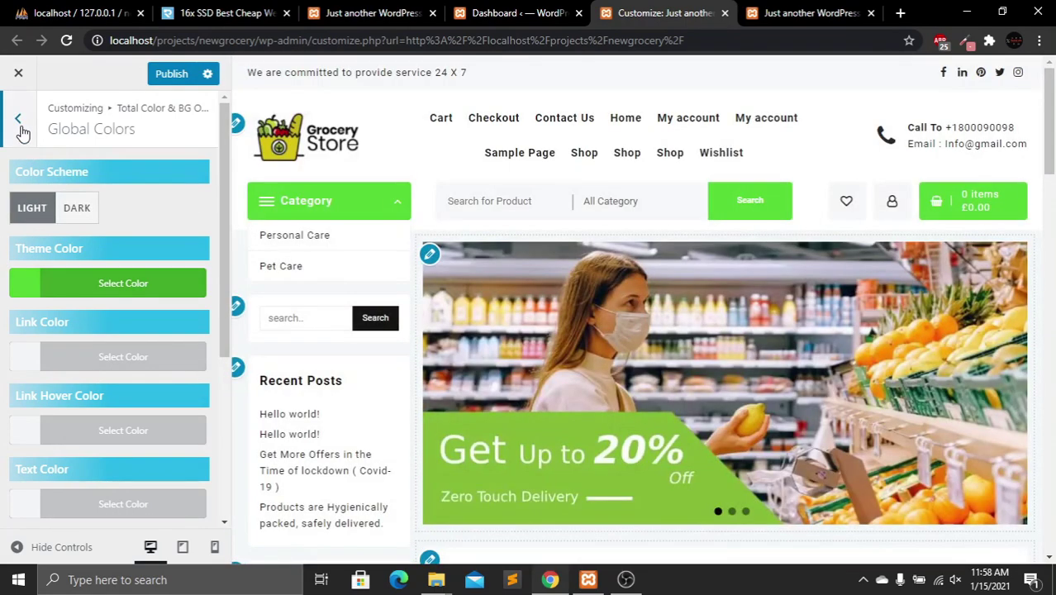
left_click(19, 120)
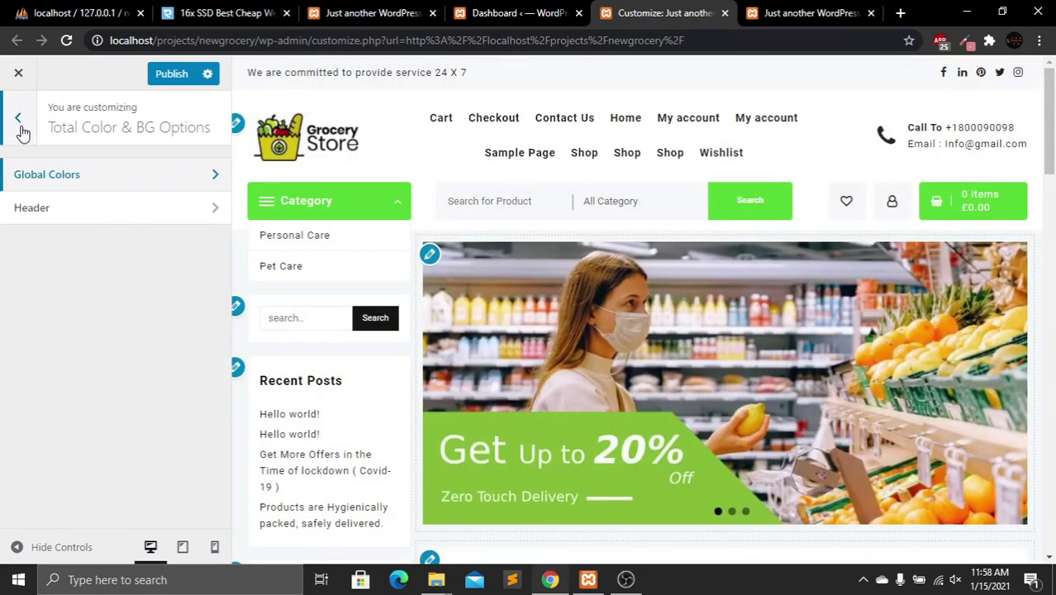
Check the Above Header image settings, which have no image set, and back out
left_click(40, 207)
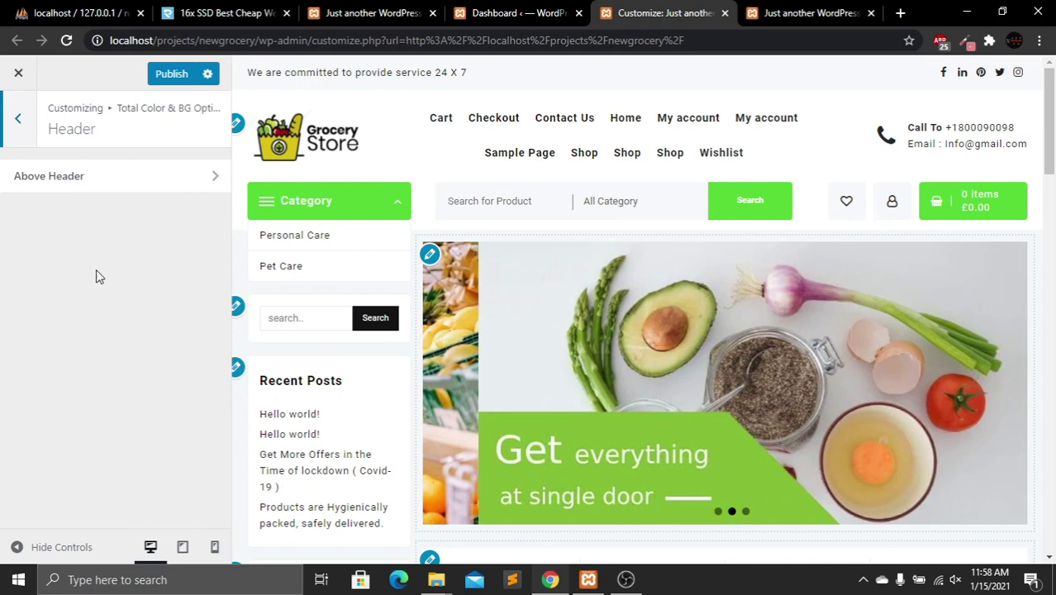
left_click(80, 177)
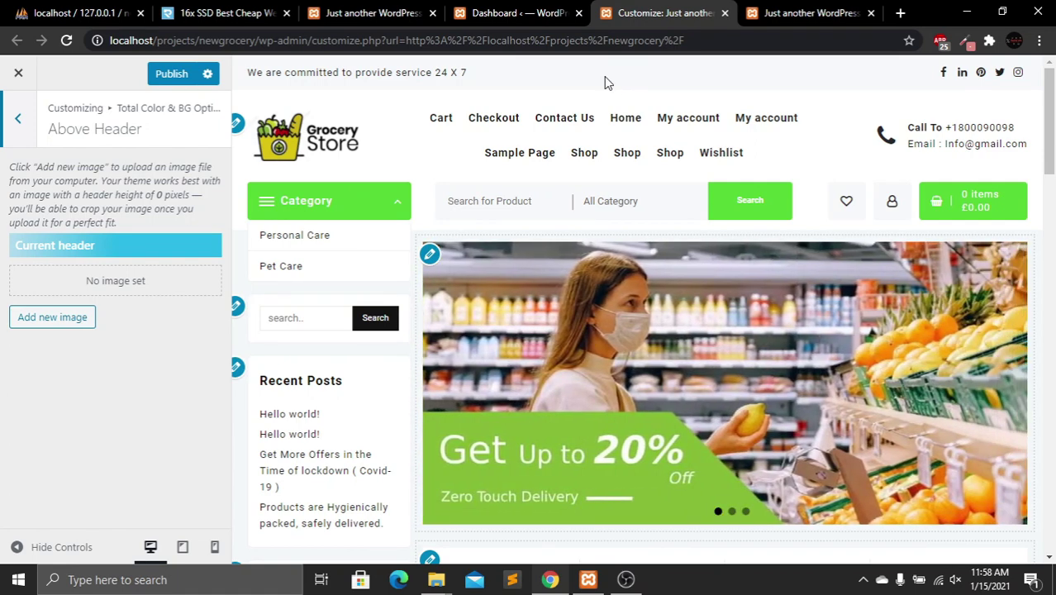
left_click(19, 120)
left_click(19, 116)
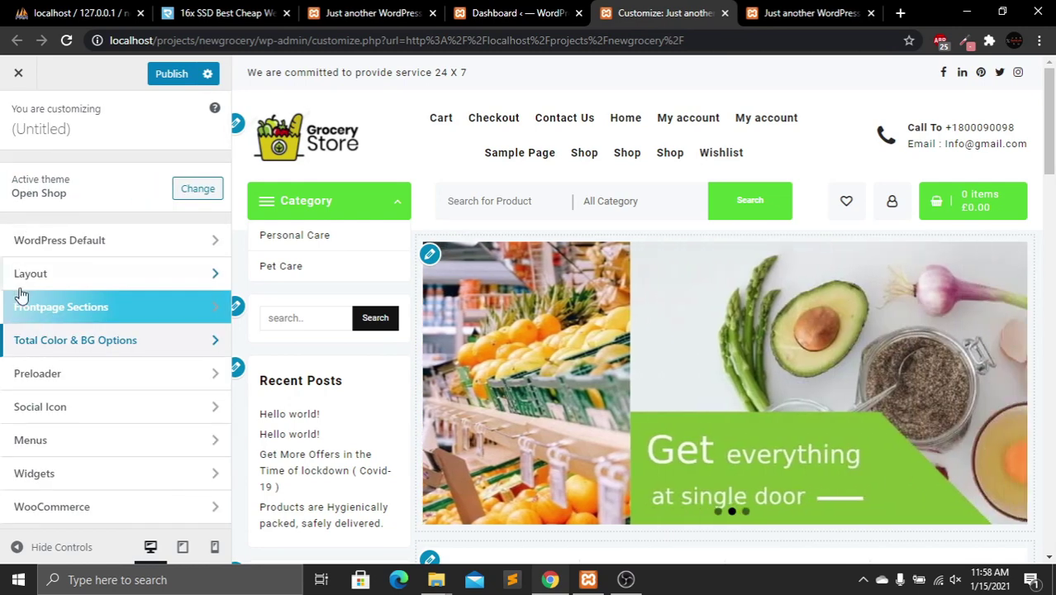
Replace the Grocery GIF preloader image with the Grocery Store logo (cropped-Logo-3.png)
left_click(59, 376)
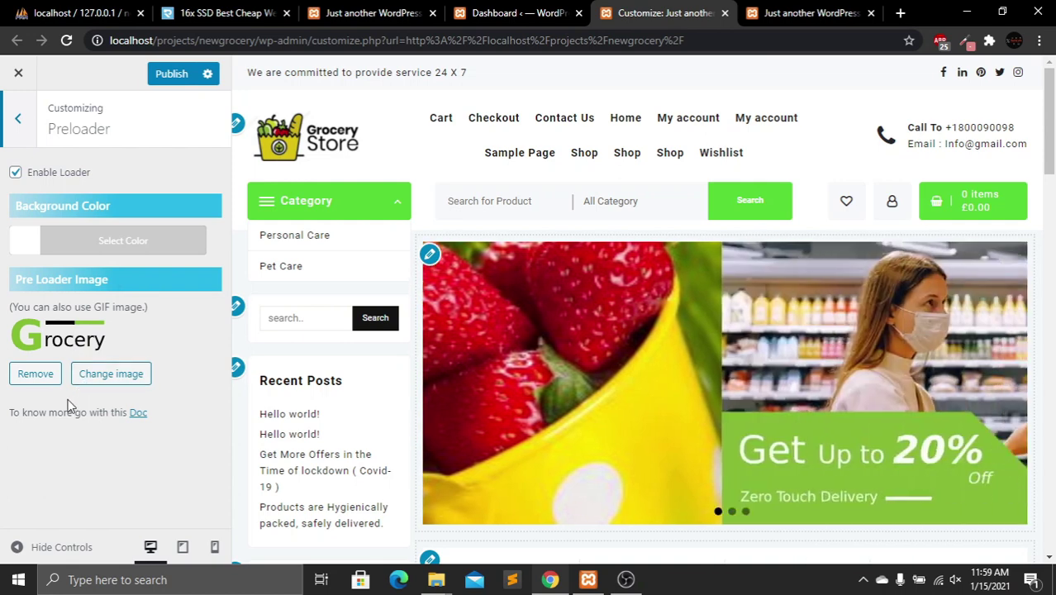
left_click(111, 380)
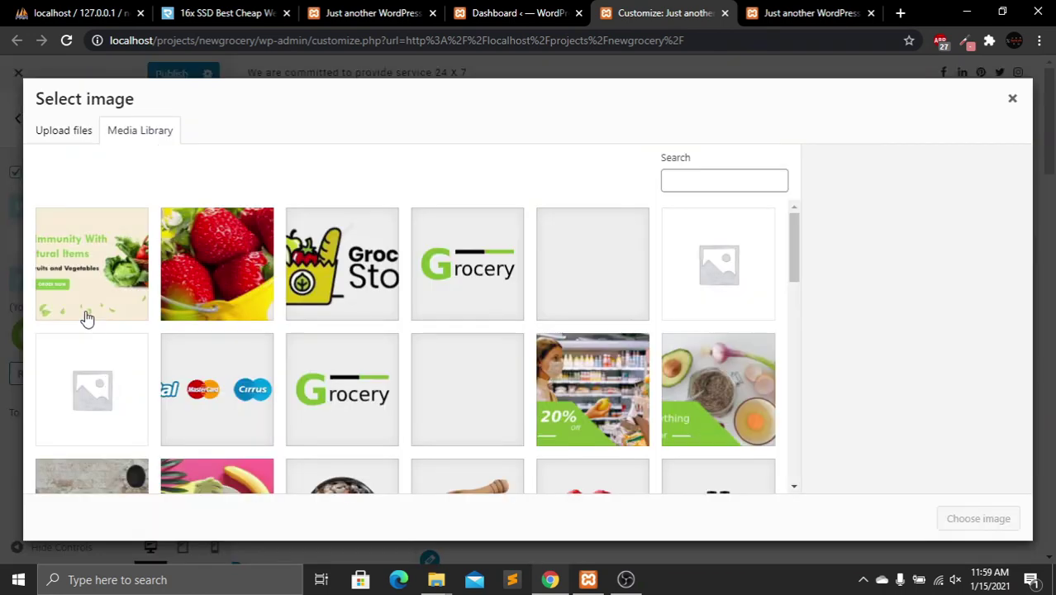
left_click(351, 266)
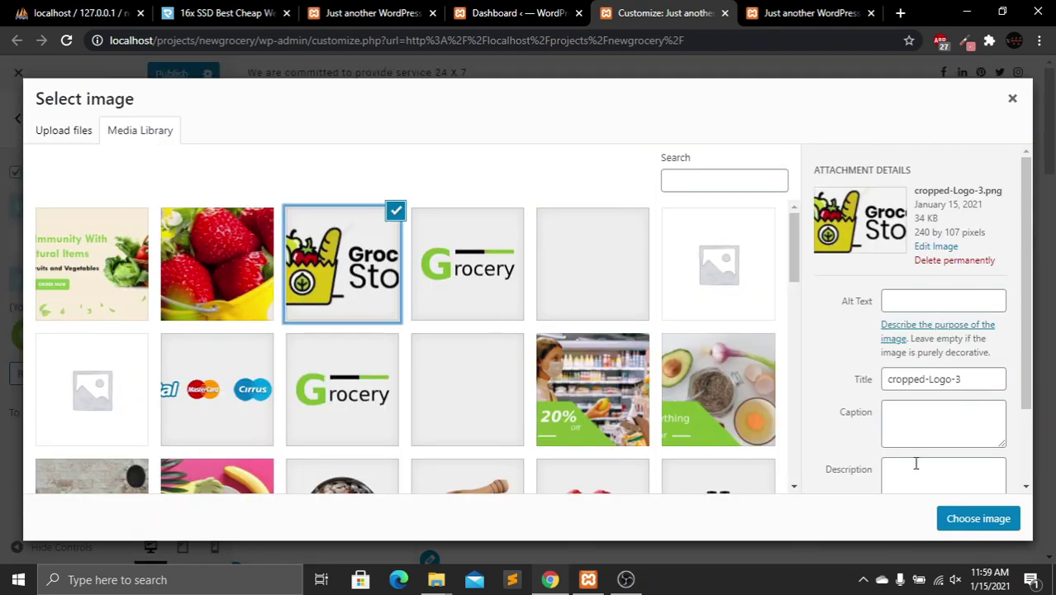
left_click(976, 521)
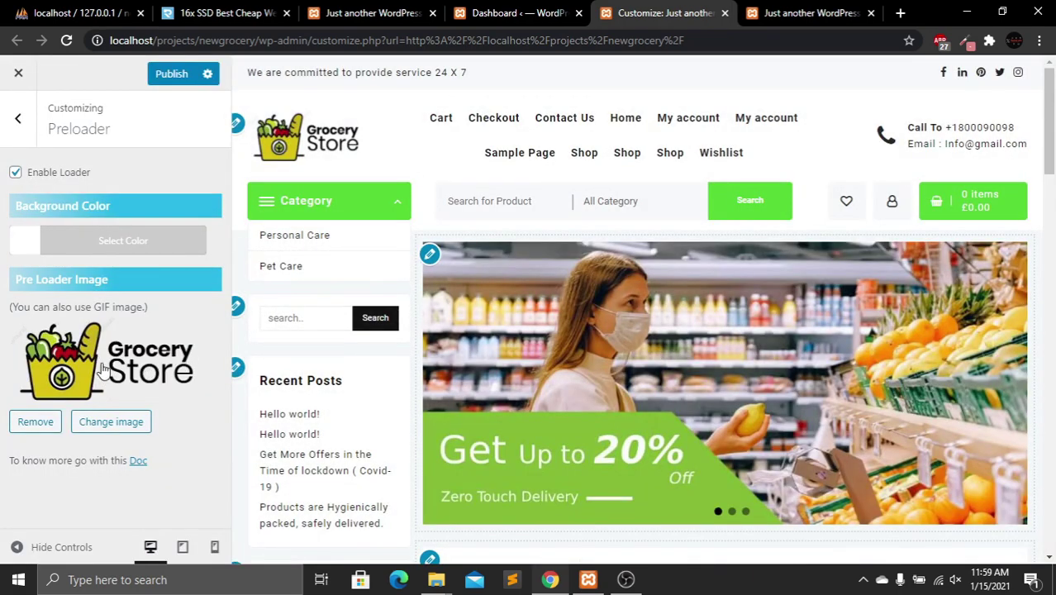
left_click(15, 121)
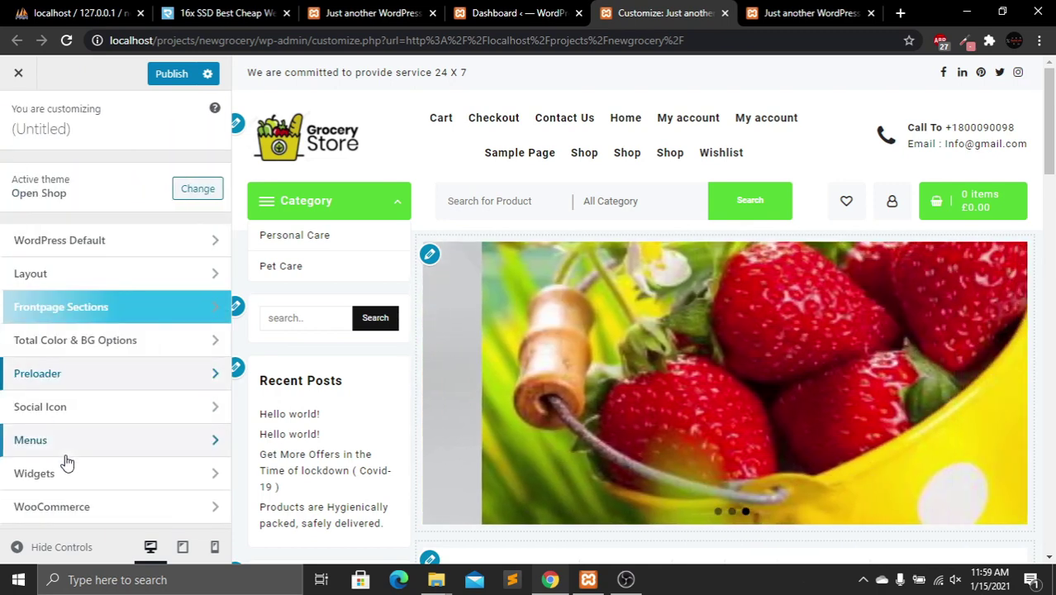
left_click(68, 408)
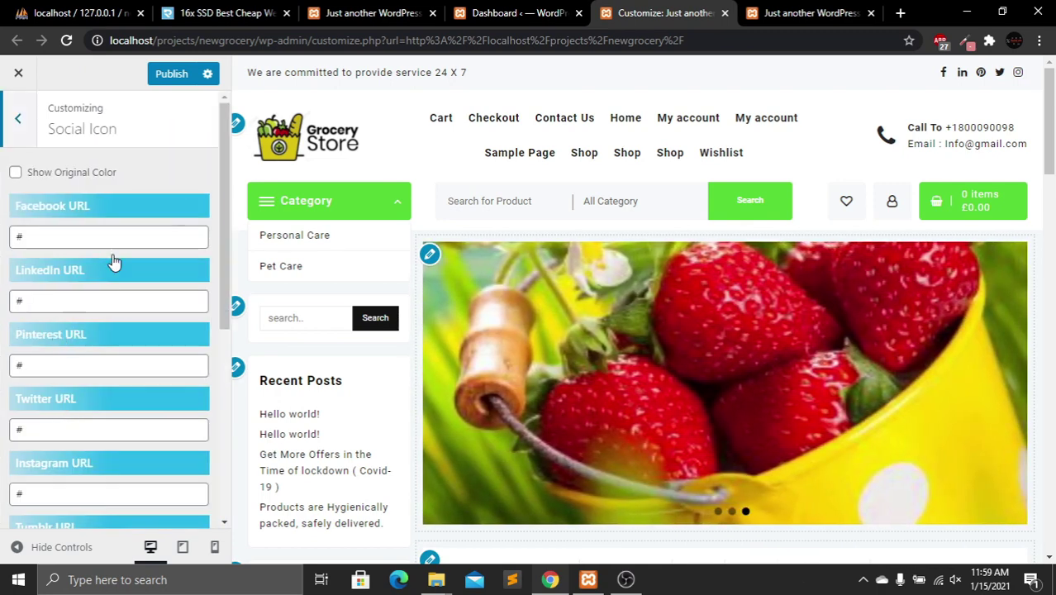
left_click_drag(229, 126, 193, 108)
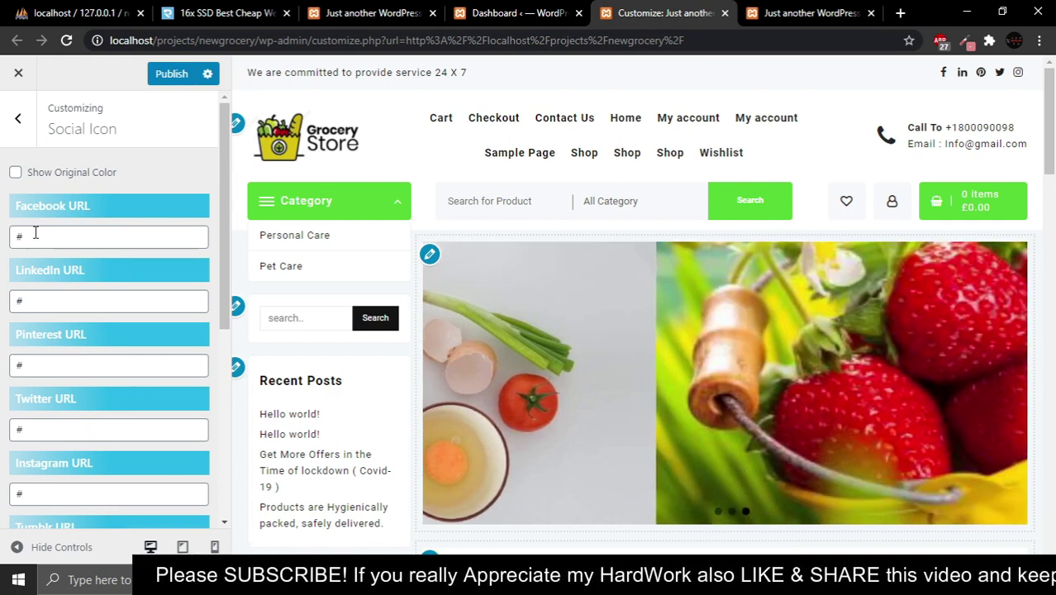
left_click(37, 235)
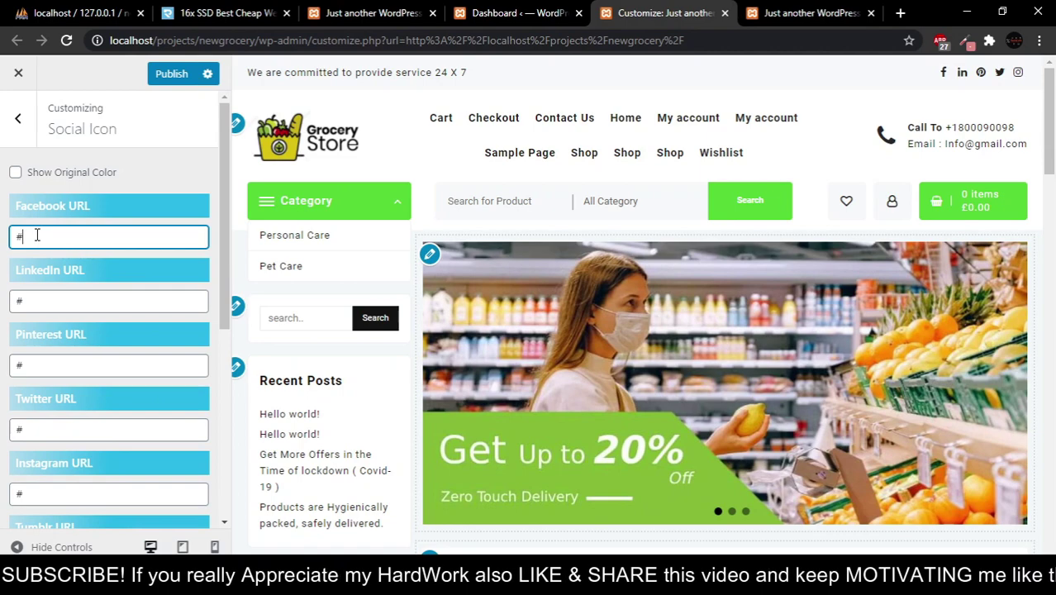
left_click_drag(37, 235, 80, 237)
key("BackSpace")
type("www")
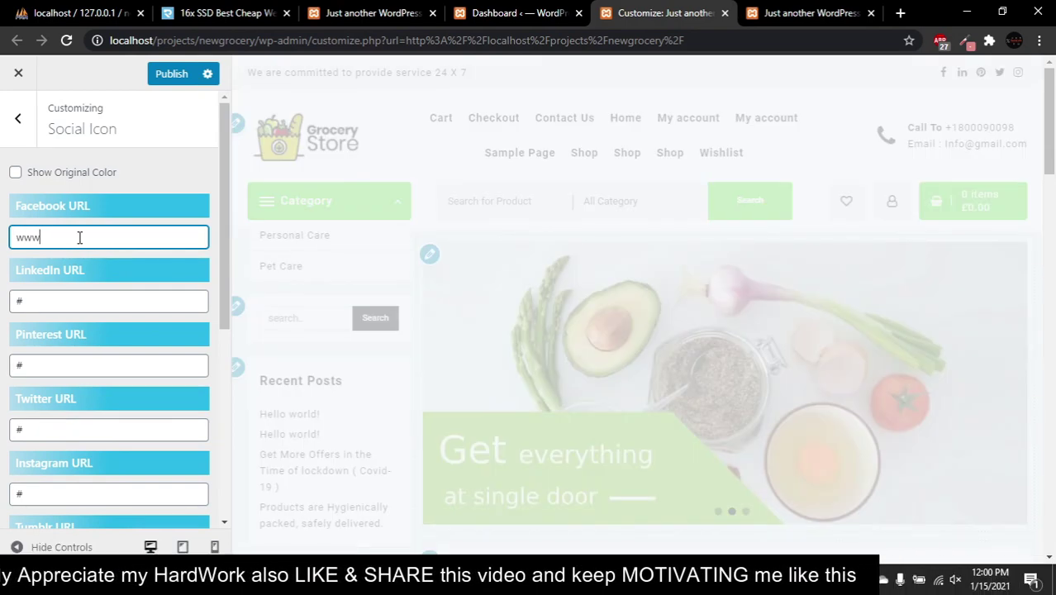
type(".face")
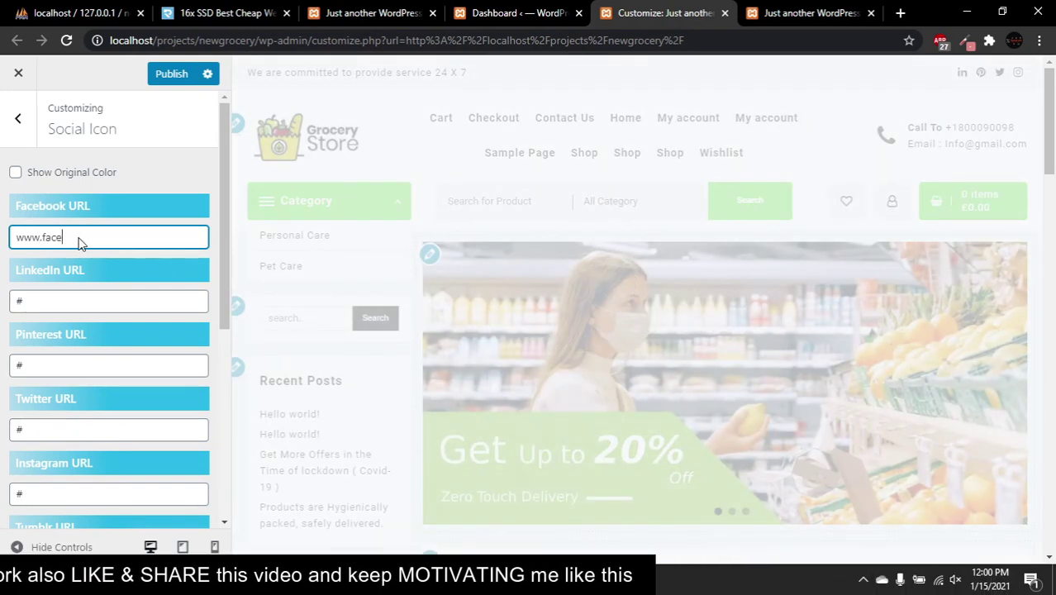
type("book.")
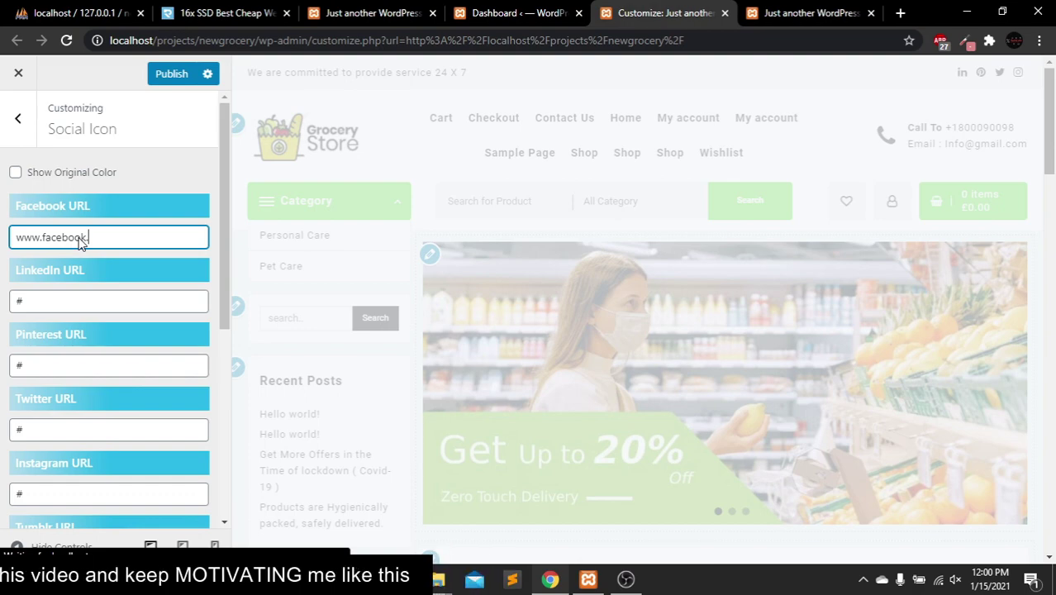
type("com")
triple_click(135, 238)
left_click(137, 246)
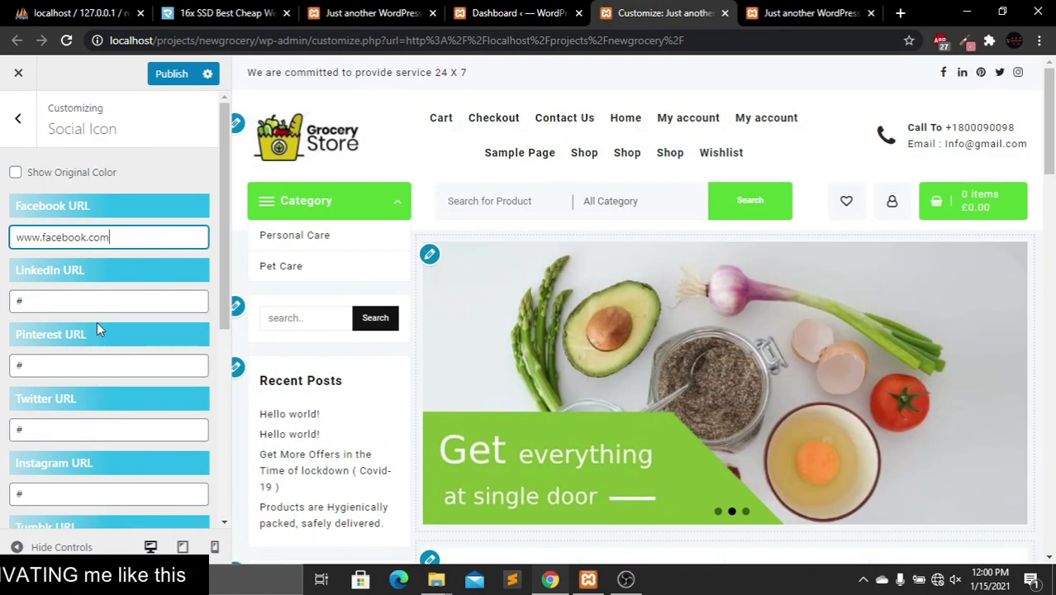
left_click(19, 120)
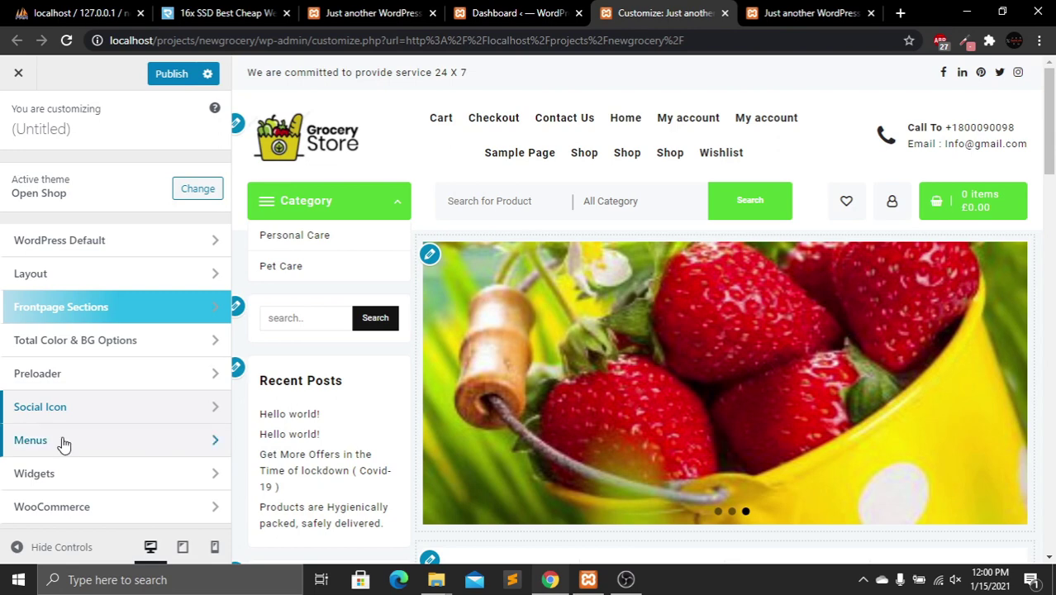
Go to Menus in the Customizer and select the Main menu
left_click(63, 444)
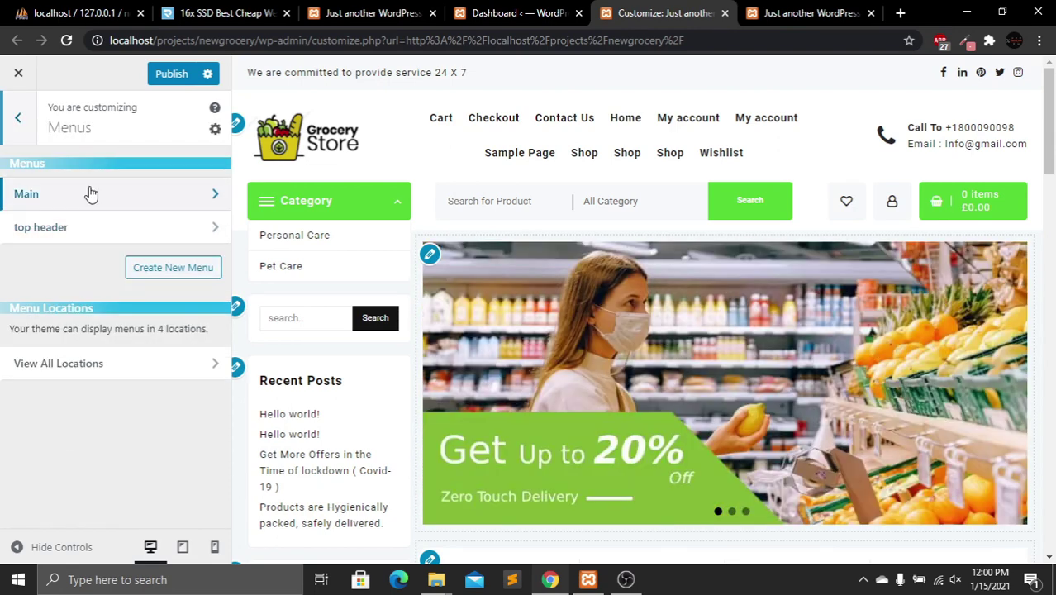
left_click(90, 193)
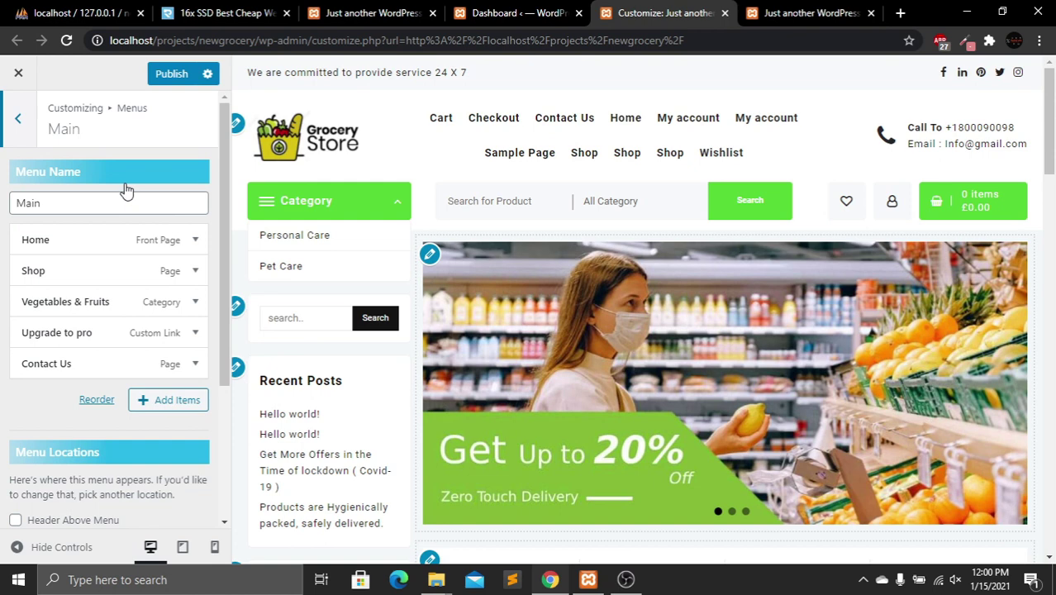
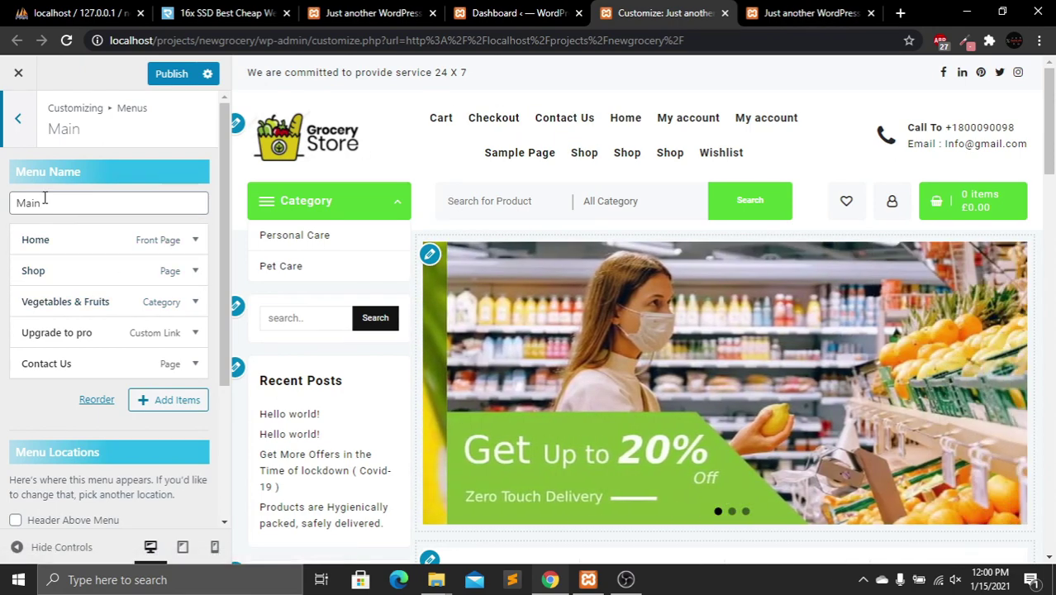
Review the top header menu items (Orders, Account details, Logout), then back out to the main Customizer panel
left_click(504, 13)
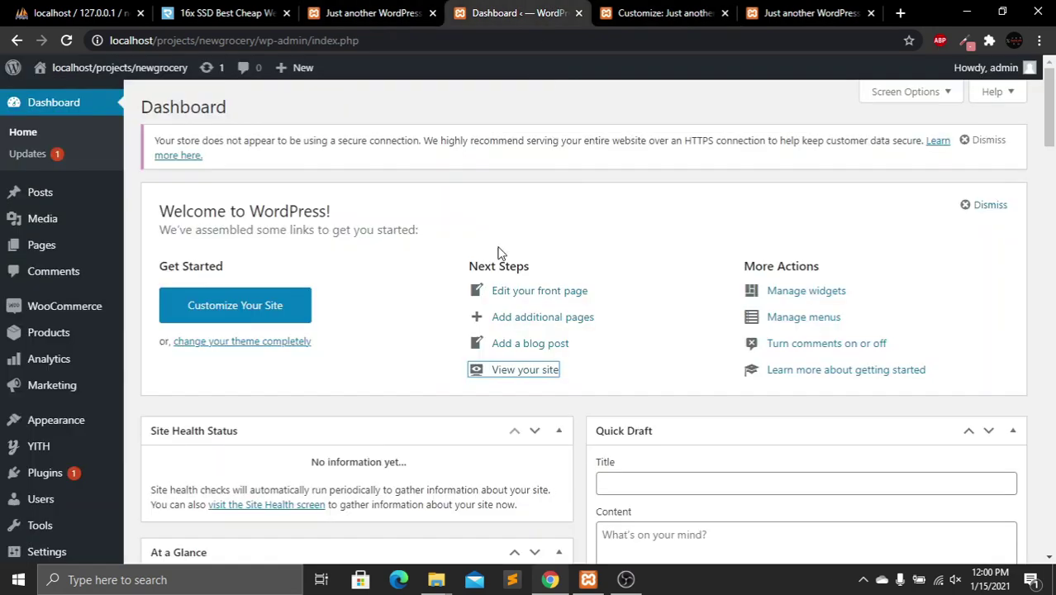
left_click(663, 8)
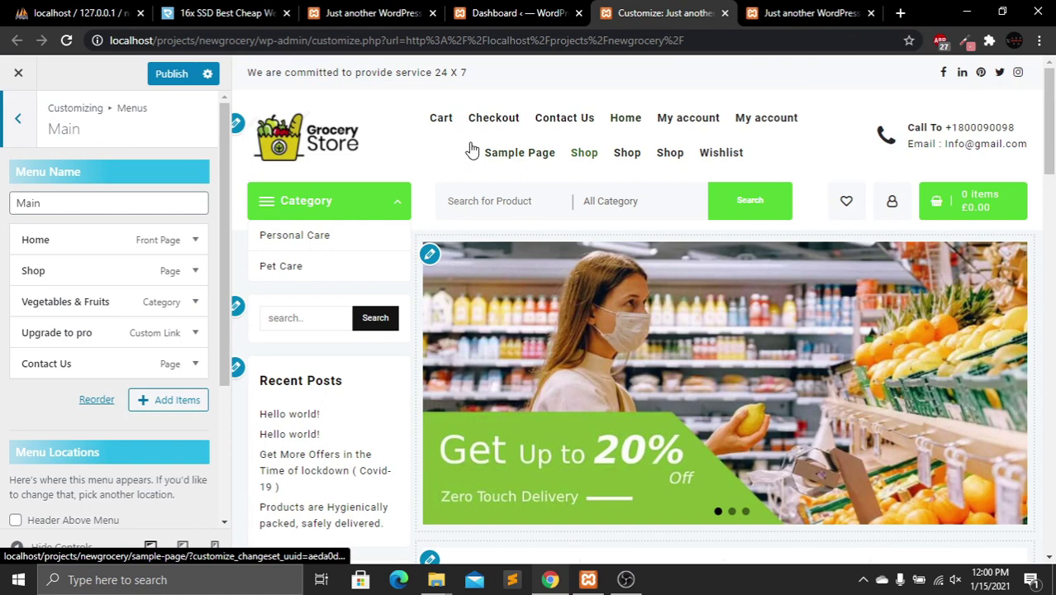
left_click(18, 118)
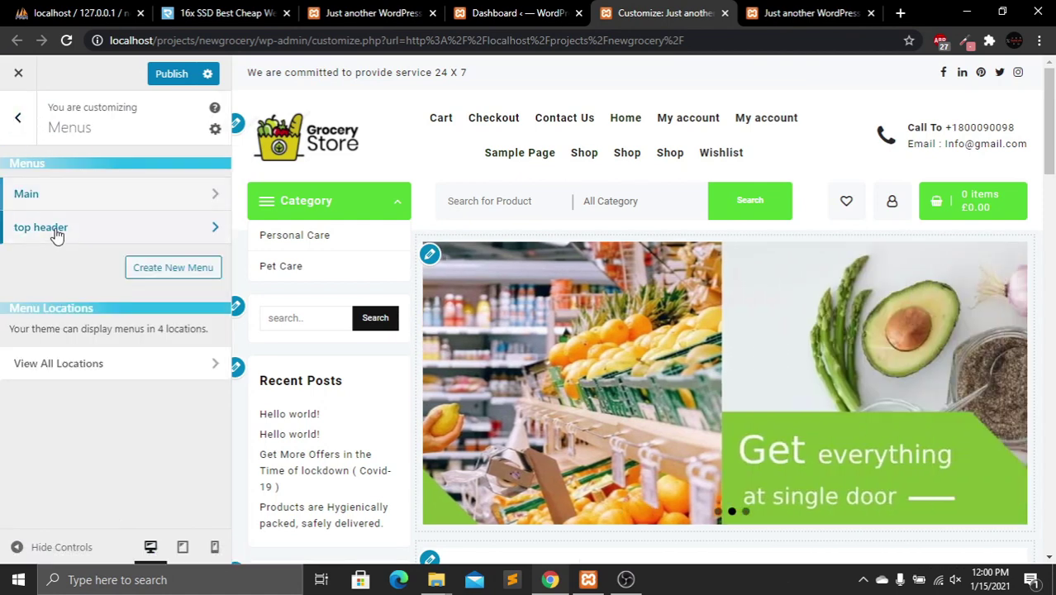
left_click(54, 230)
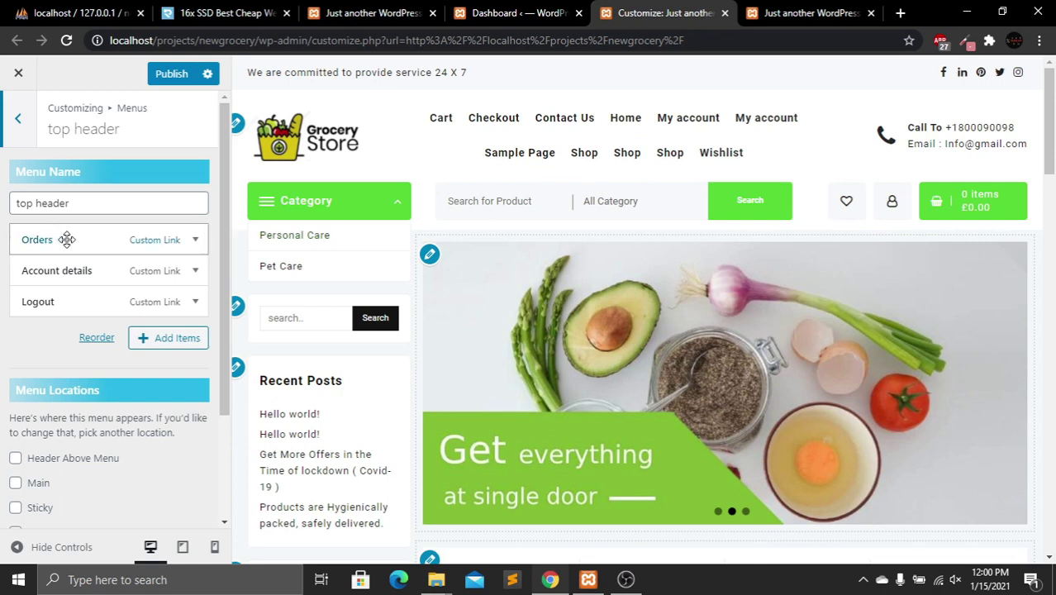
left_click(19, 122)
left_click(19, 124)
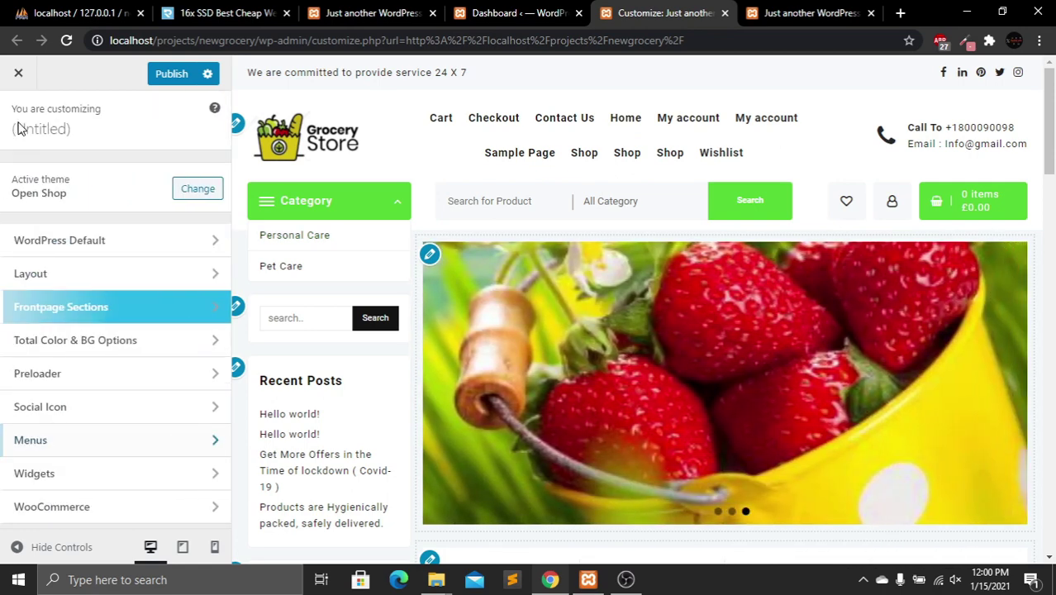
Go to Widgets and open the Primary Sidebar widget area
left_click(80, 479)
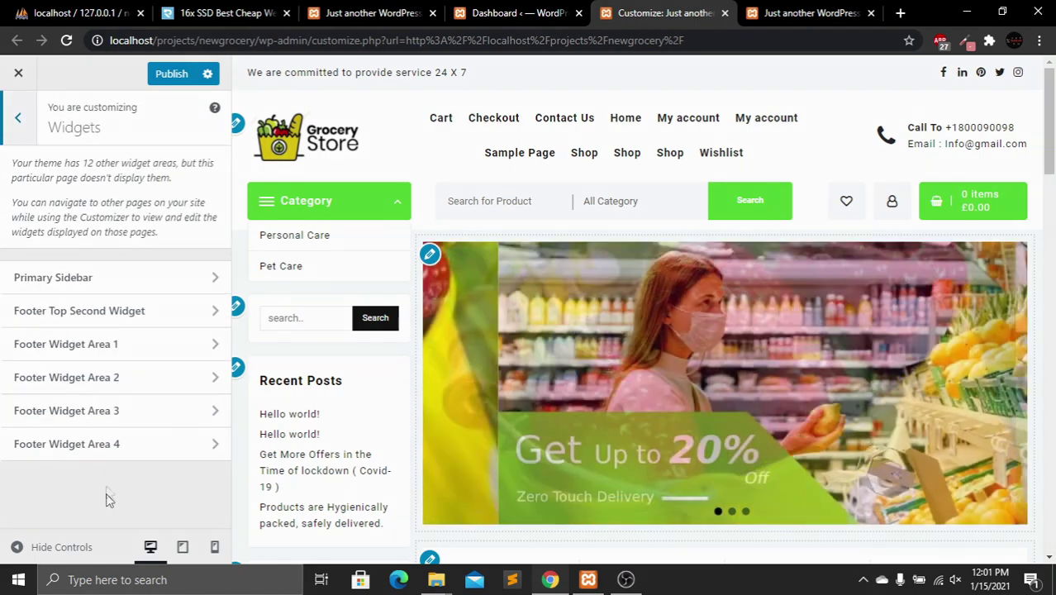
left_click_drag(1050, 147, 1051, 163)
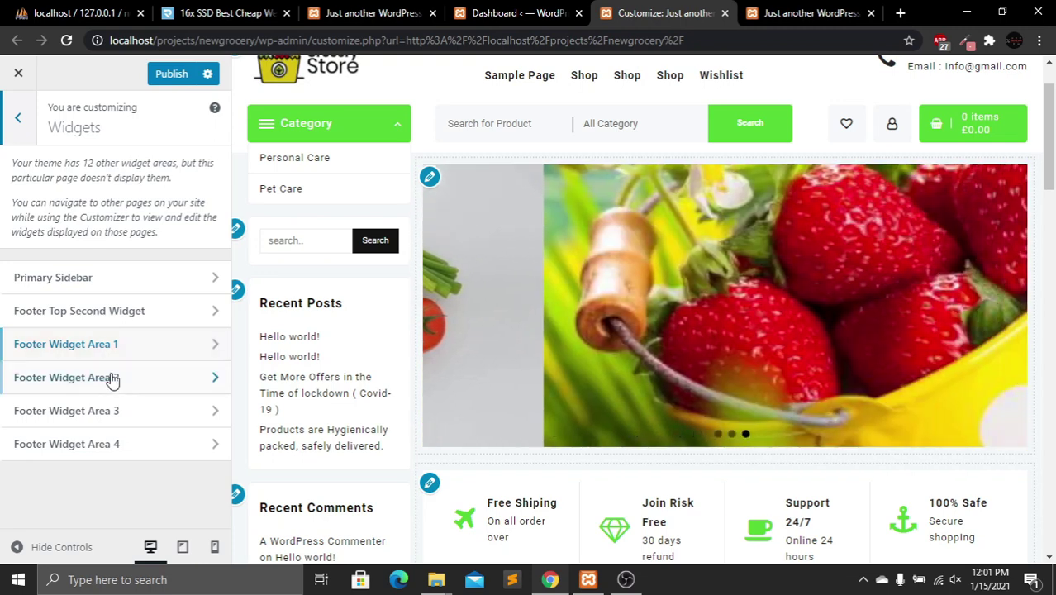
left_click(72, 282)
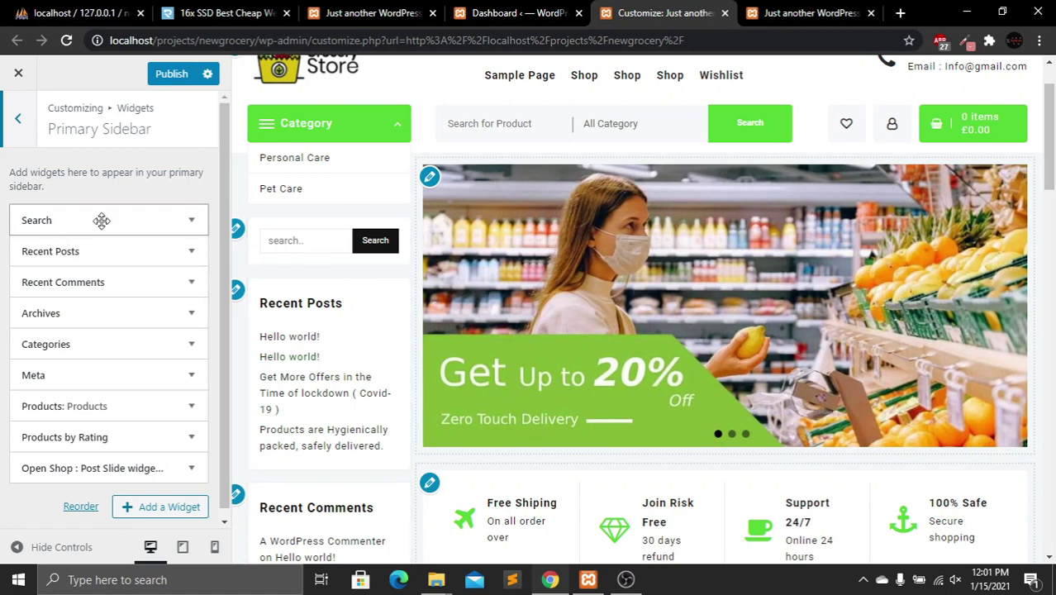
left_click(289, 241)
left_click(265, 228)
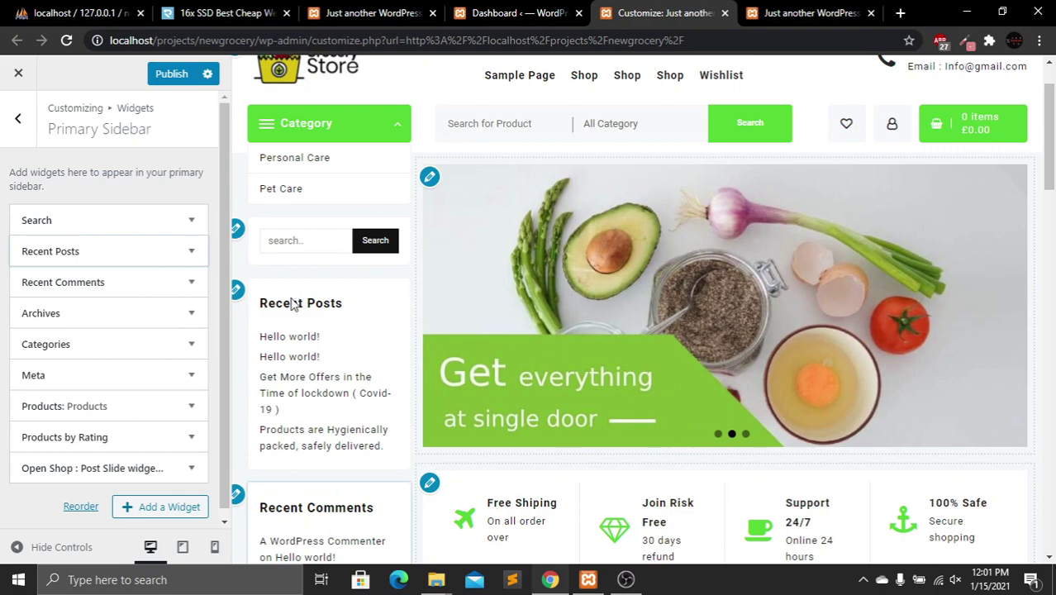
left_click_drag(1051, 140, 1052, 111)
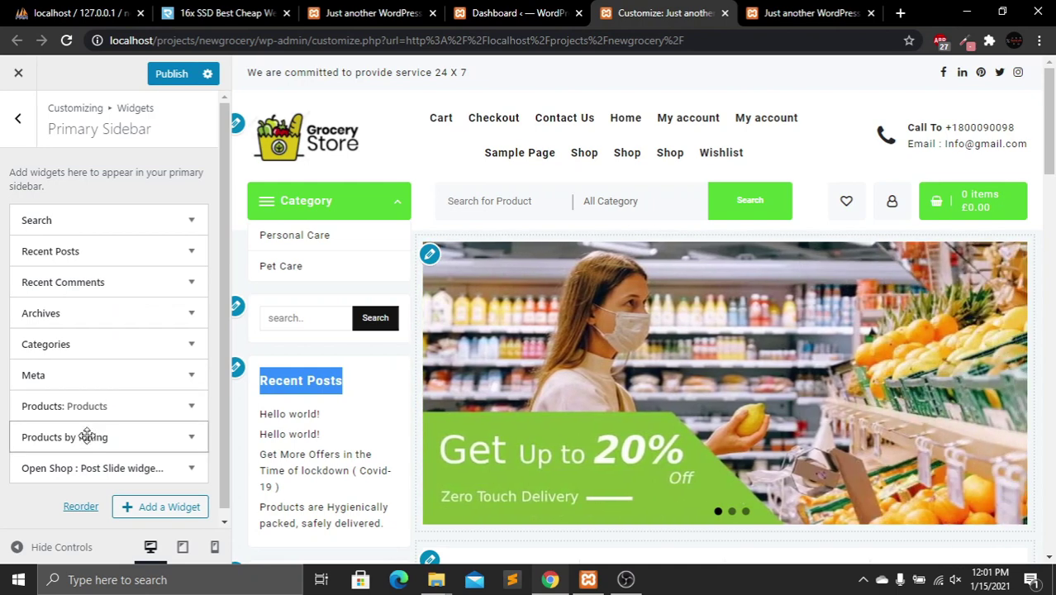
Drag Products by Rating to second place under Search, with the Products widget right below it
left_click_drag(94, 438, 99, 245)
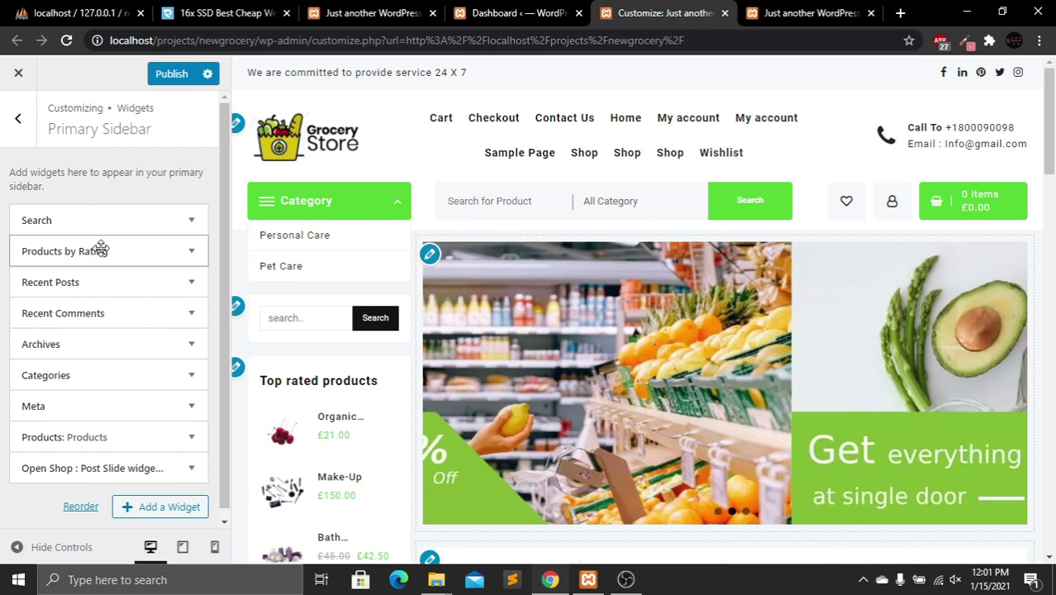
left_click_drag(261, 374, 378, 390)
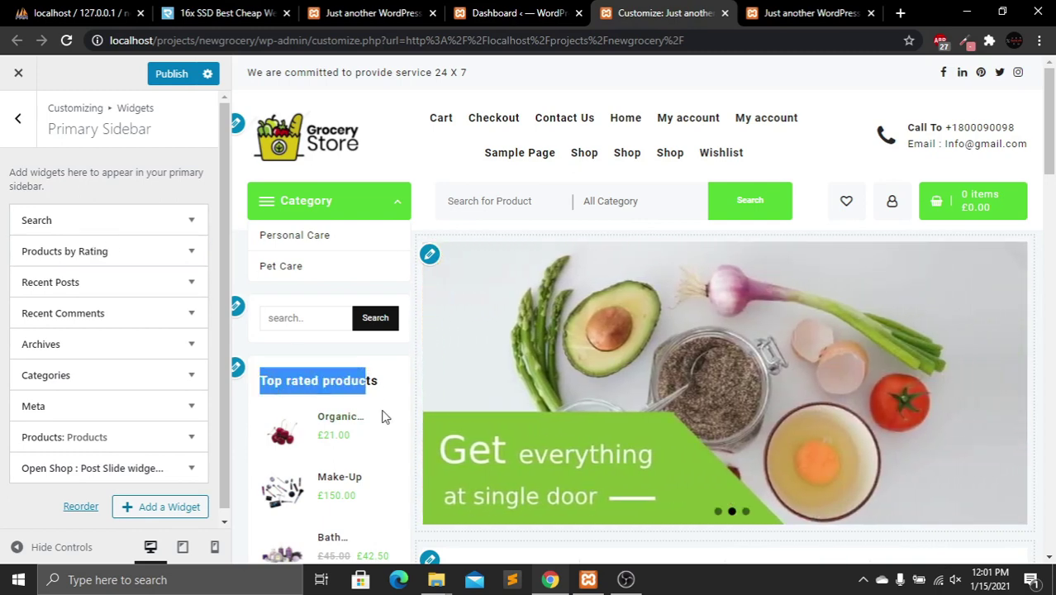
left_click(322, 360)
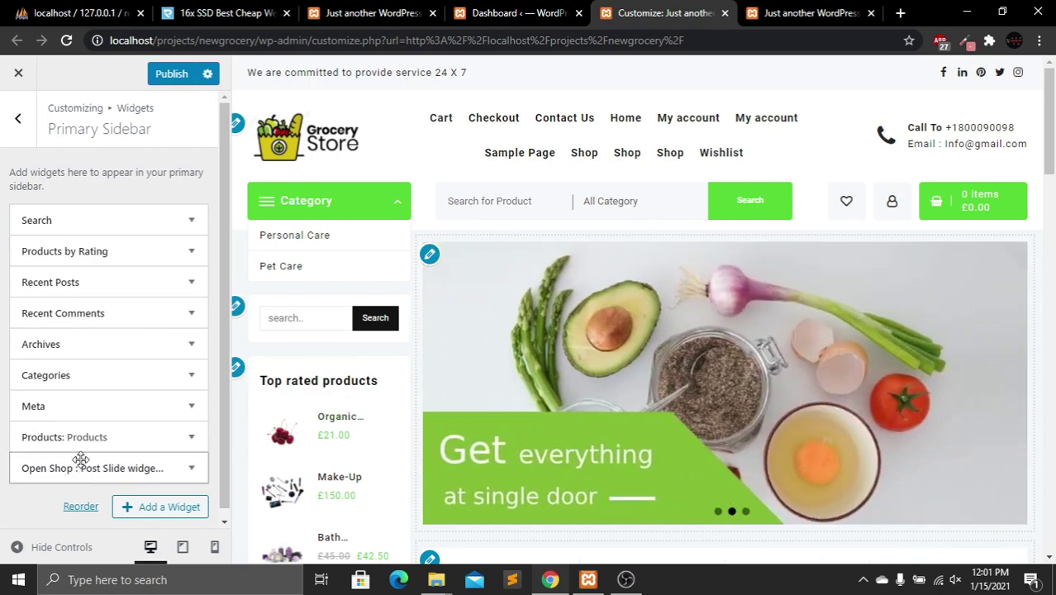
left_click_drag(89, 435, 99, 276)
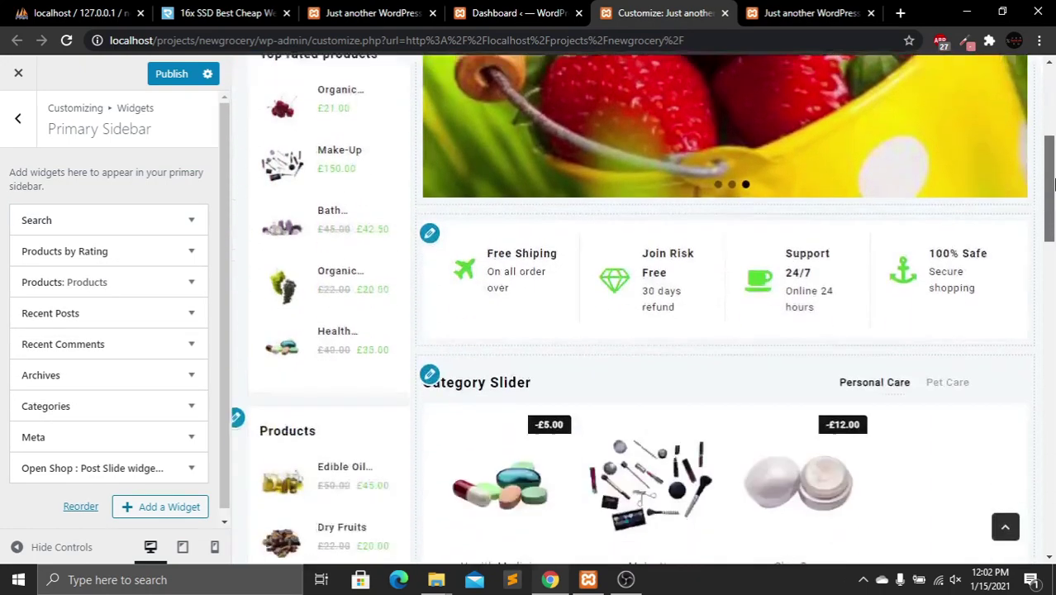
left_click_drag(266, 124, 337, 130)
left_click(337, 129)
left_click_drag(1049, 297, 1049, 322)
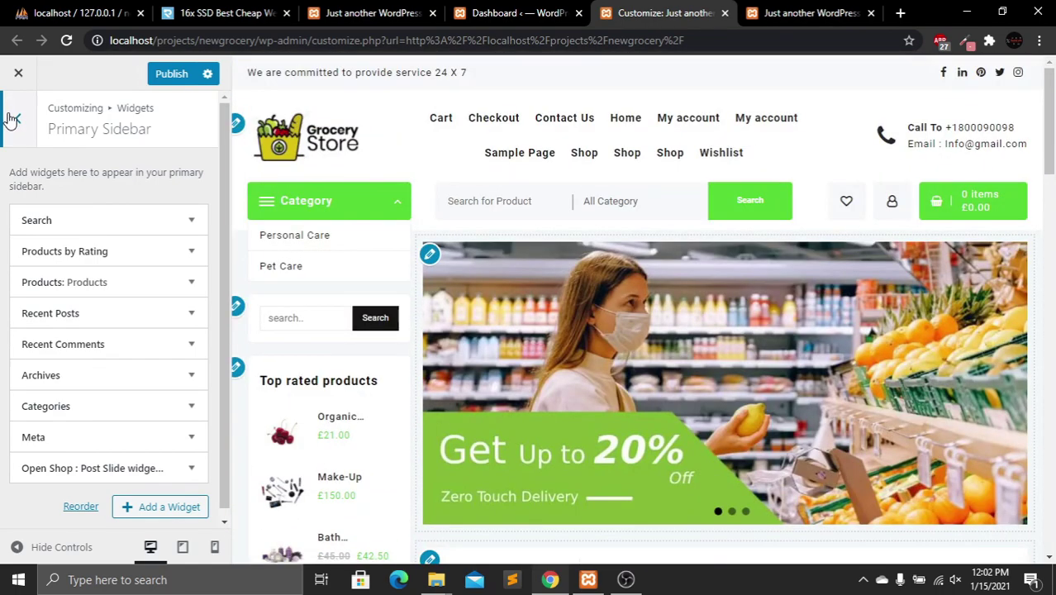
left_click(13, 120)
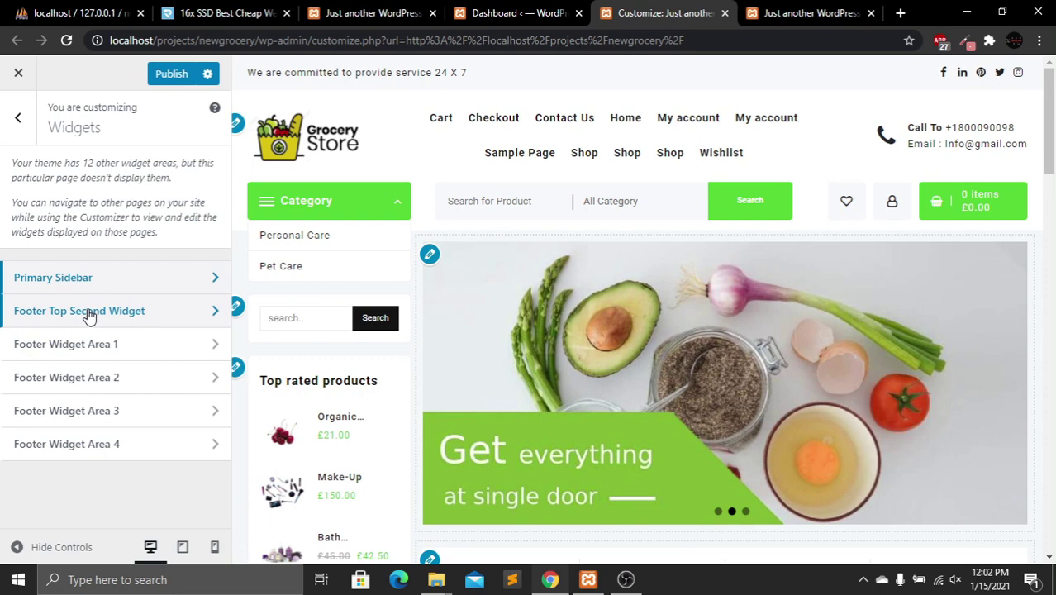
Inspect the Image widget in the Footer Top Second Widget area, then return to the widget areas
left_click(89, 314)
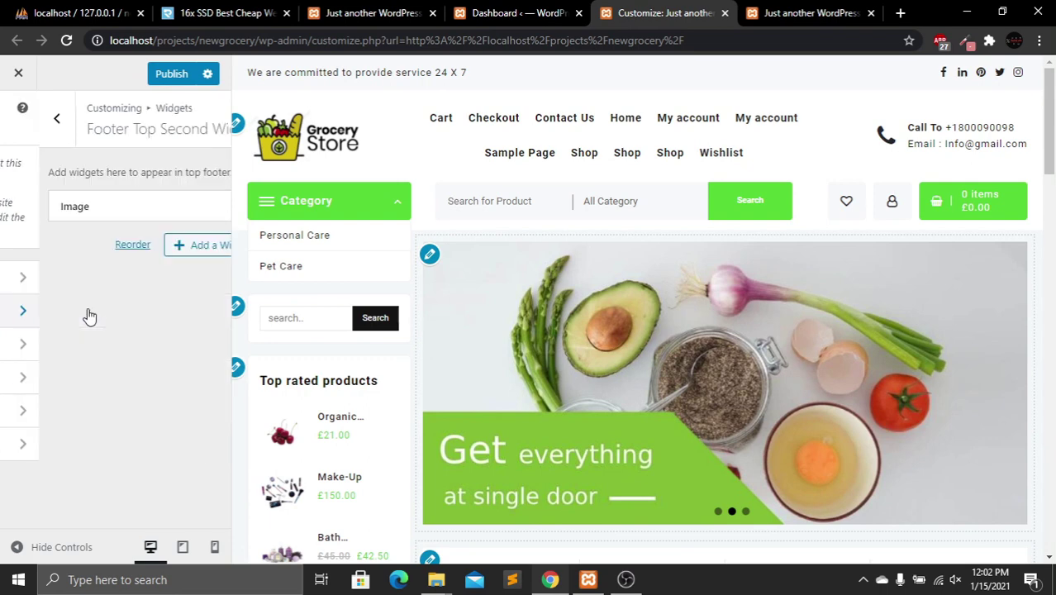
left_click(179, 209)
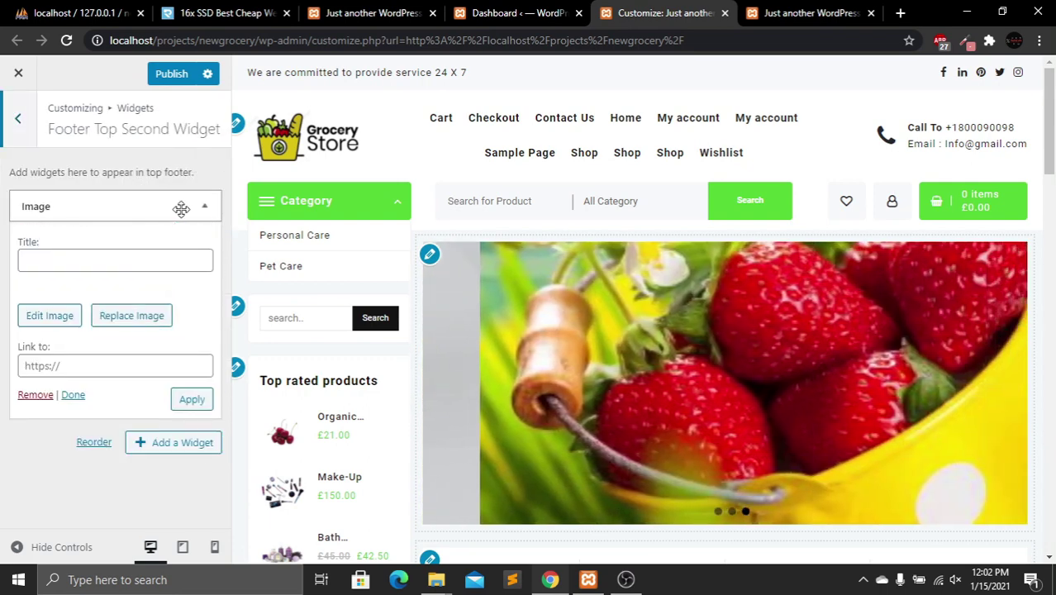
left_click_drag(1052, 180, 1049, 541)
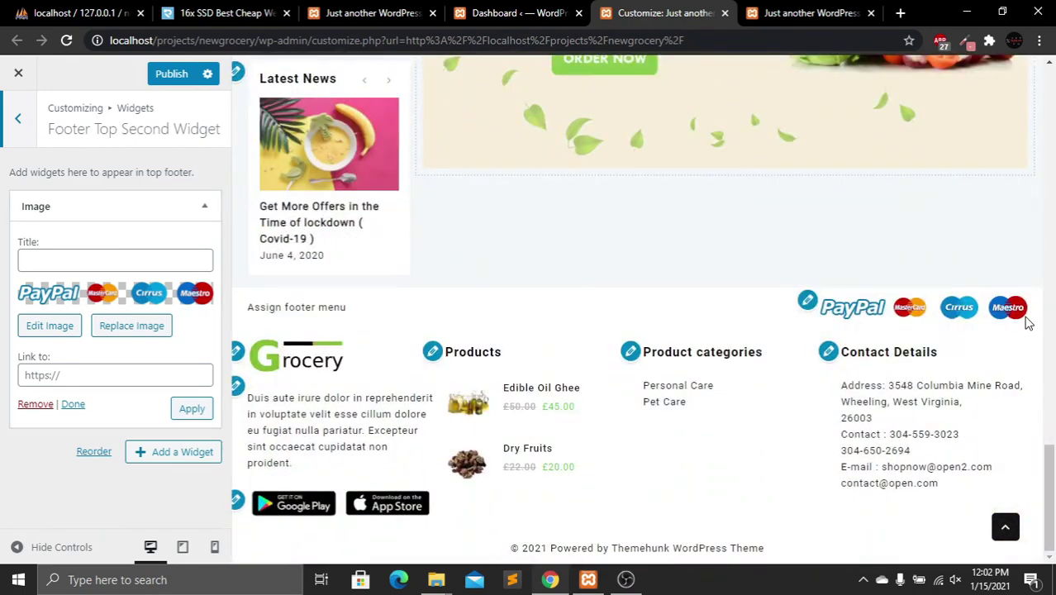
left_click(11, 130)
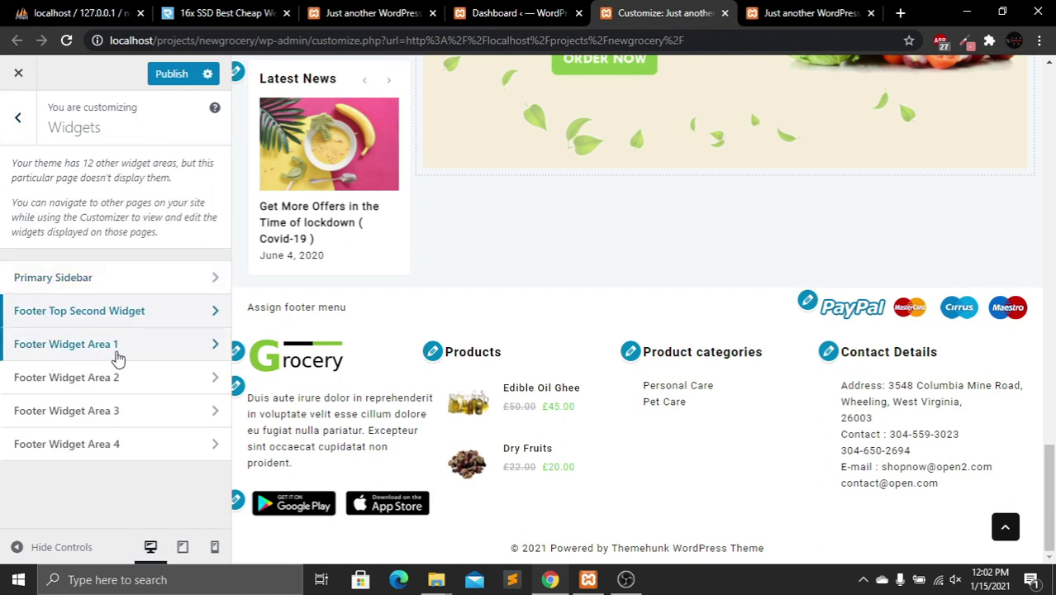
In Footer Widget Area 1, replace the first Image widget's picture with the Grocery Store logo
left_click(121, 347)
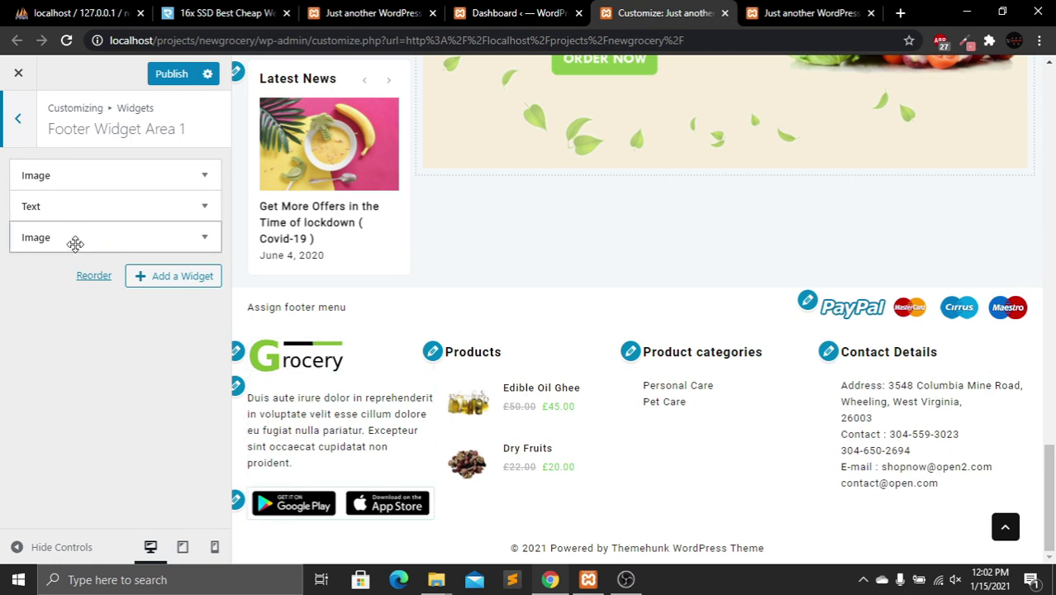
left_click_drag(247, 397, 339, 430)
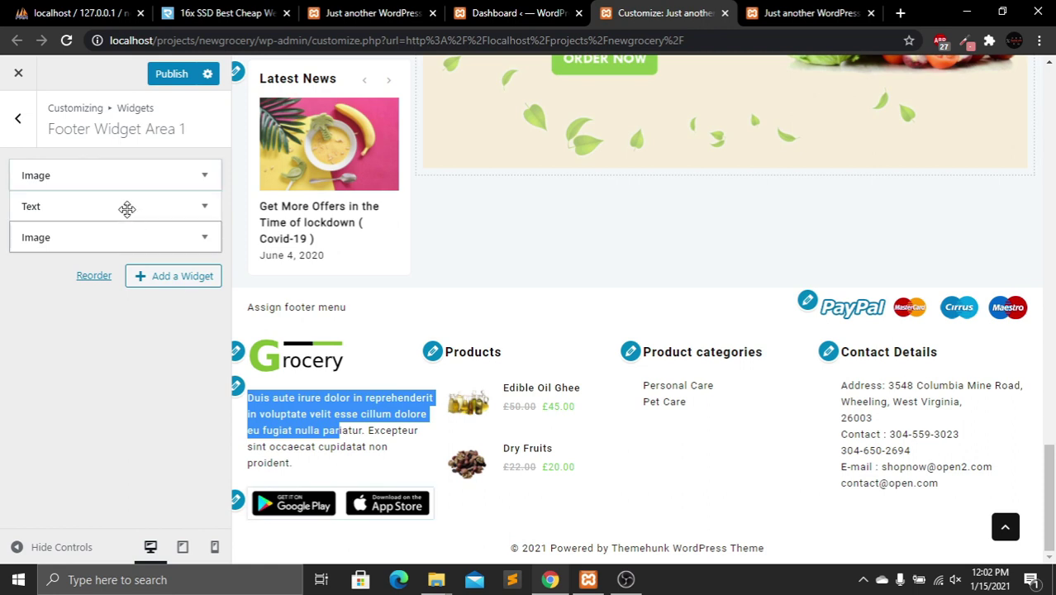
left_click(108, 176)
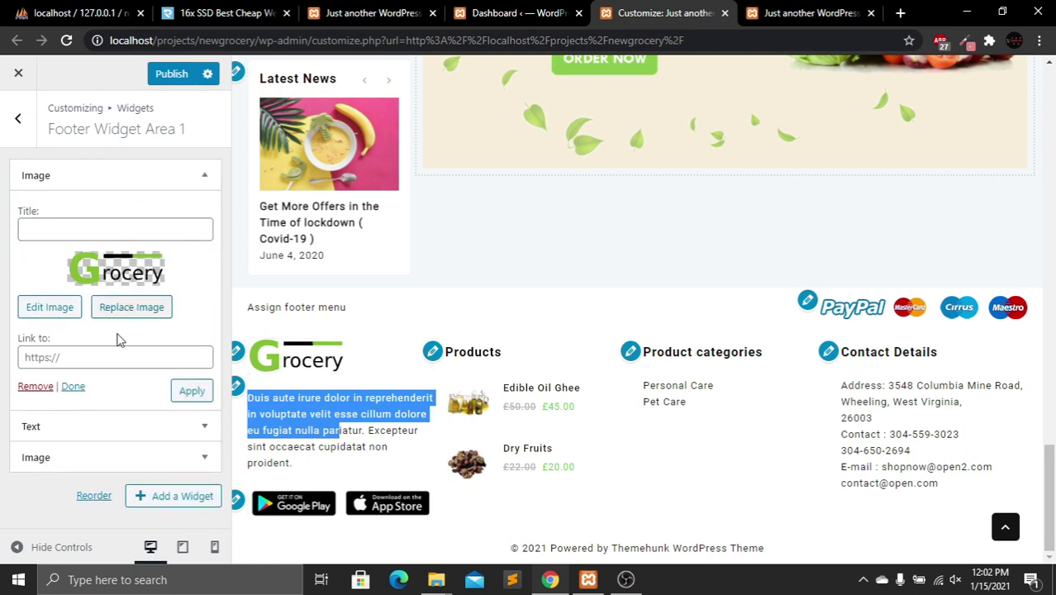
left_click(139, 312)
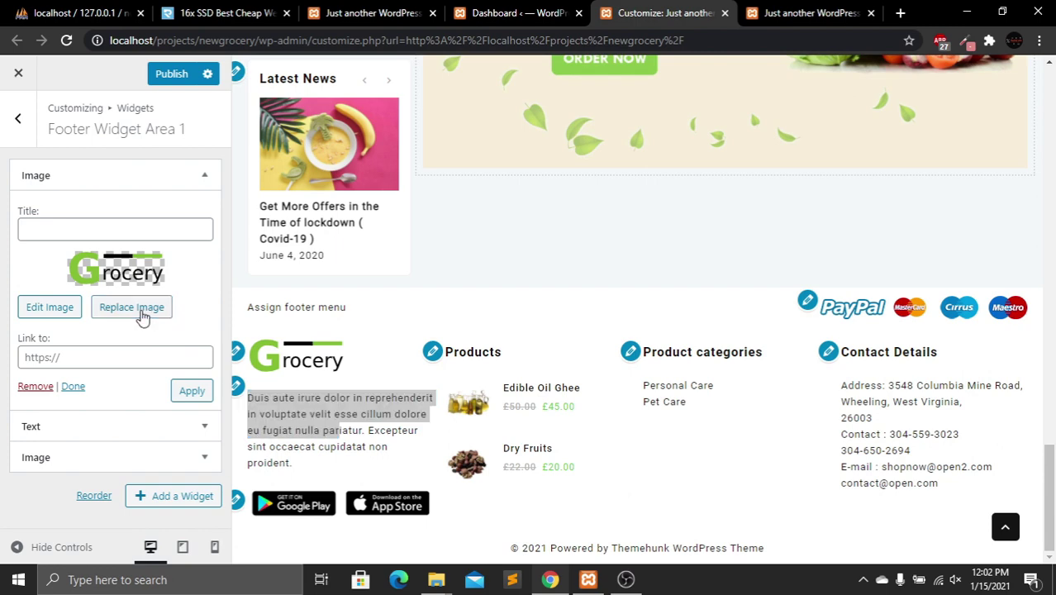
left_click(495, 257)
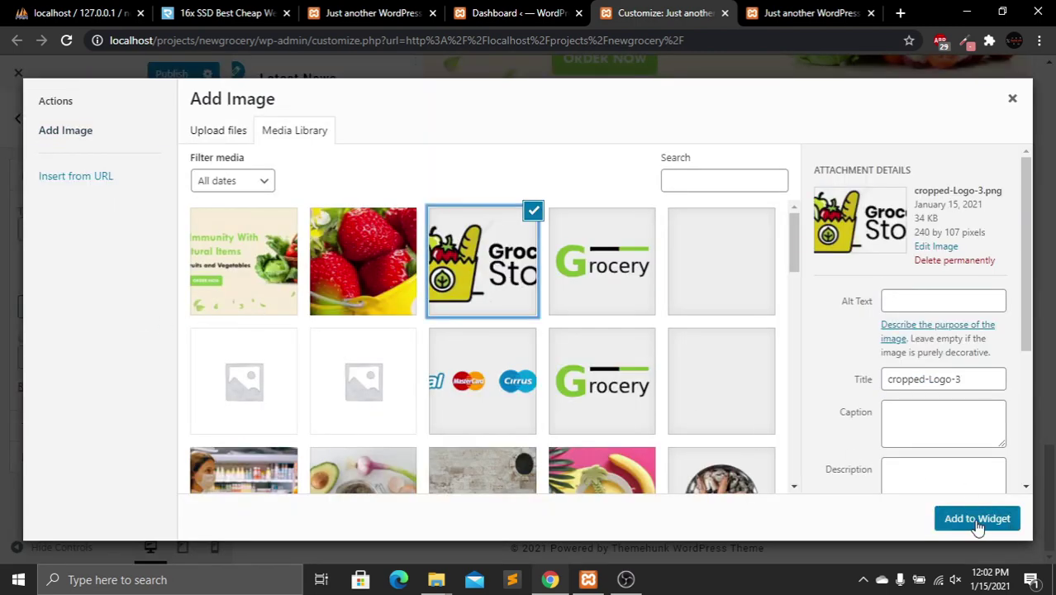
Add the Grocery Store logo to the widget and set its size to Thumbnail 150 × 107
left_click(979, 520)
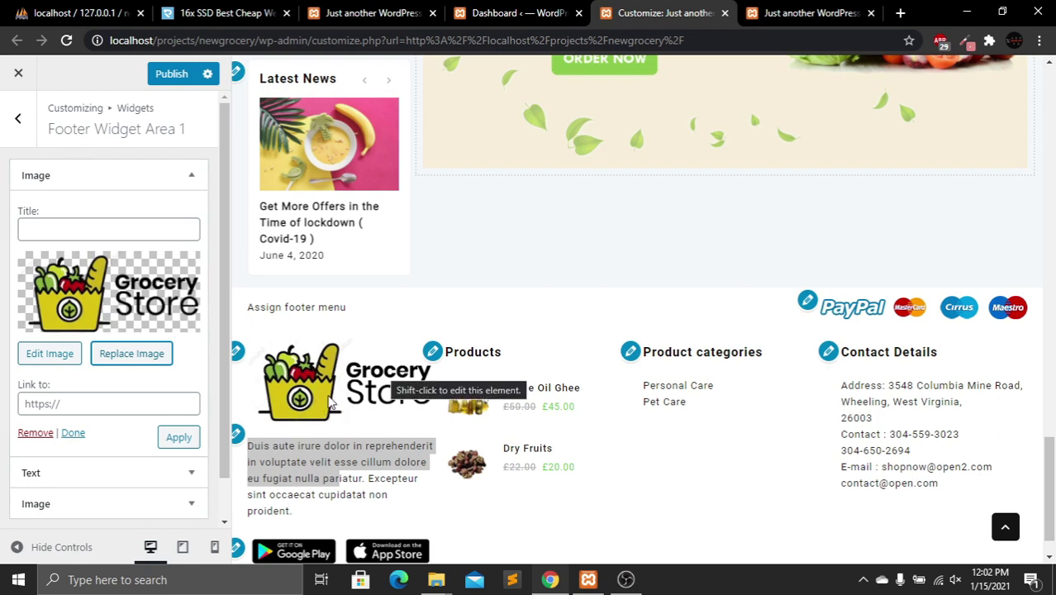
left_click(63, 355)
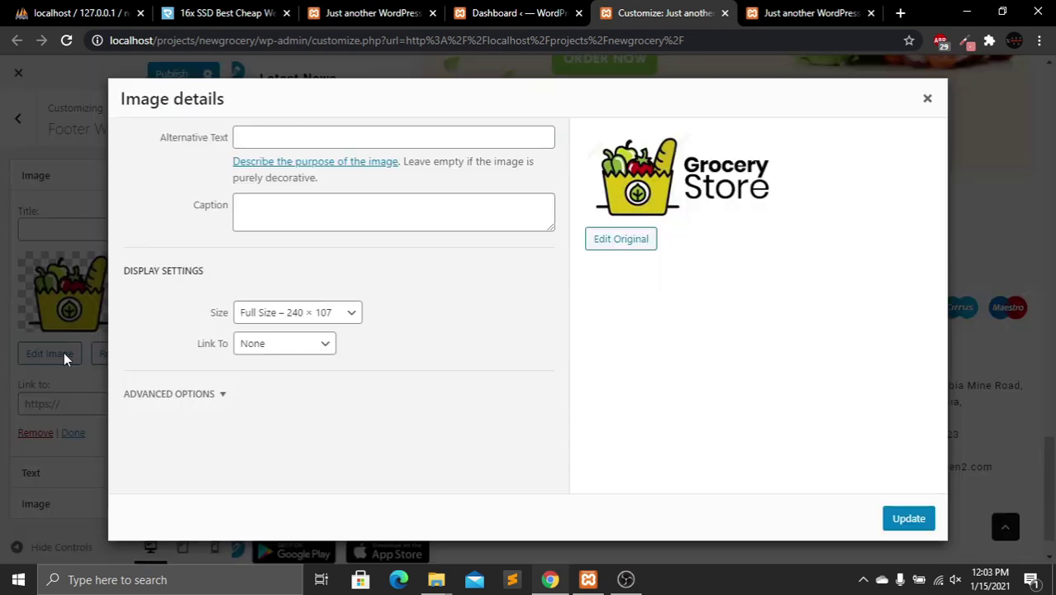
left_click(346, 312)
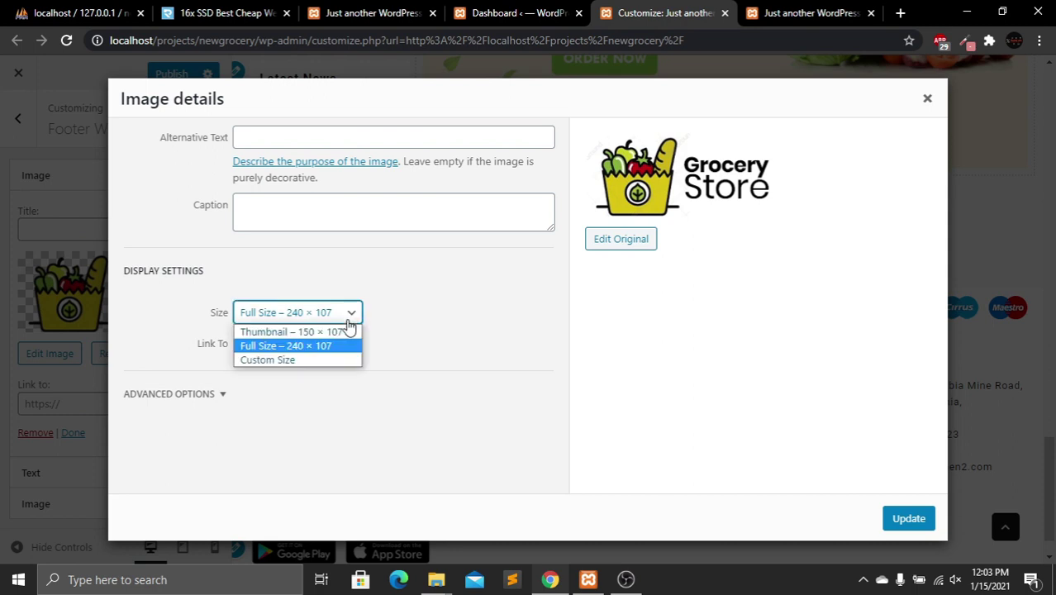
left_click(292, 333)
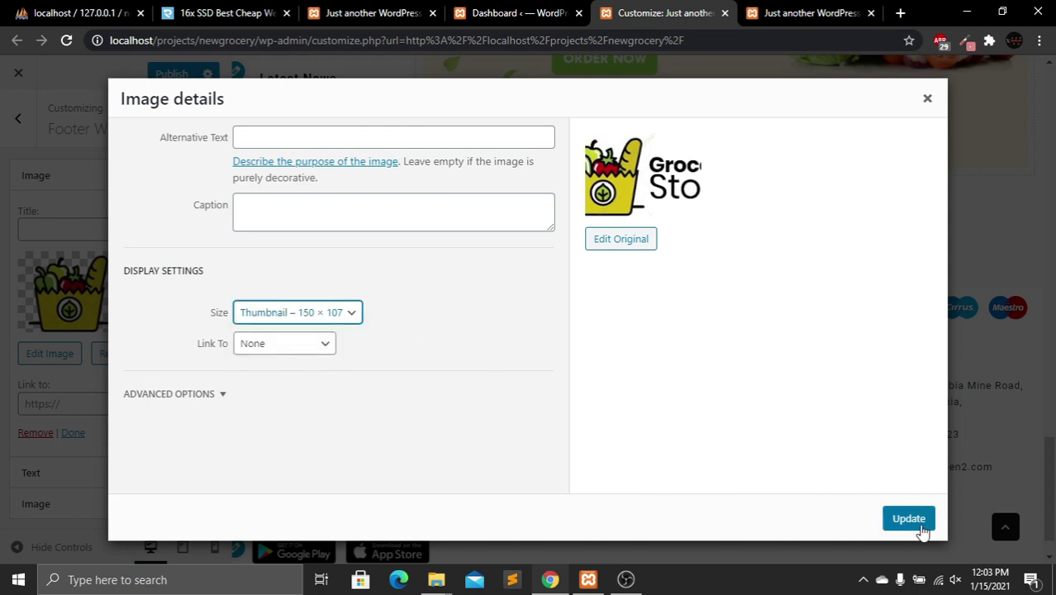
left_click(913, 520)
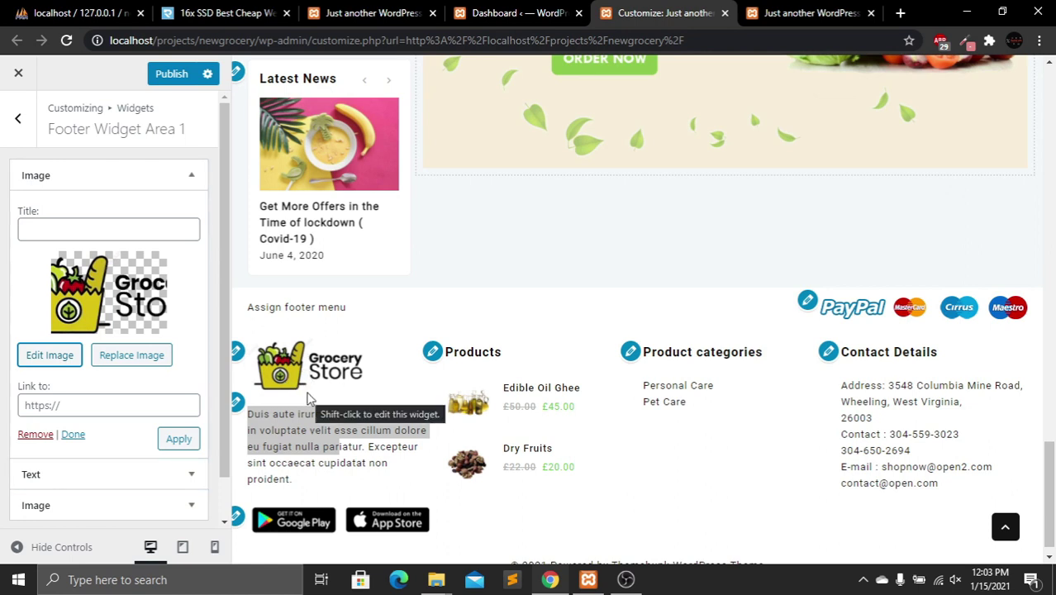
left_click(316, 430)
Check Footer Widget Area 1's Image and Text widgets, then Footer Widget Area 2's Products widget
left_click_drag(367, 446, 264, 410)
left_click(263, 413)
left_click(180, 176)
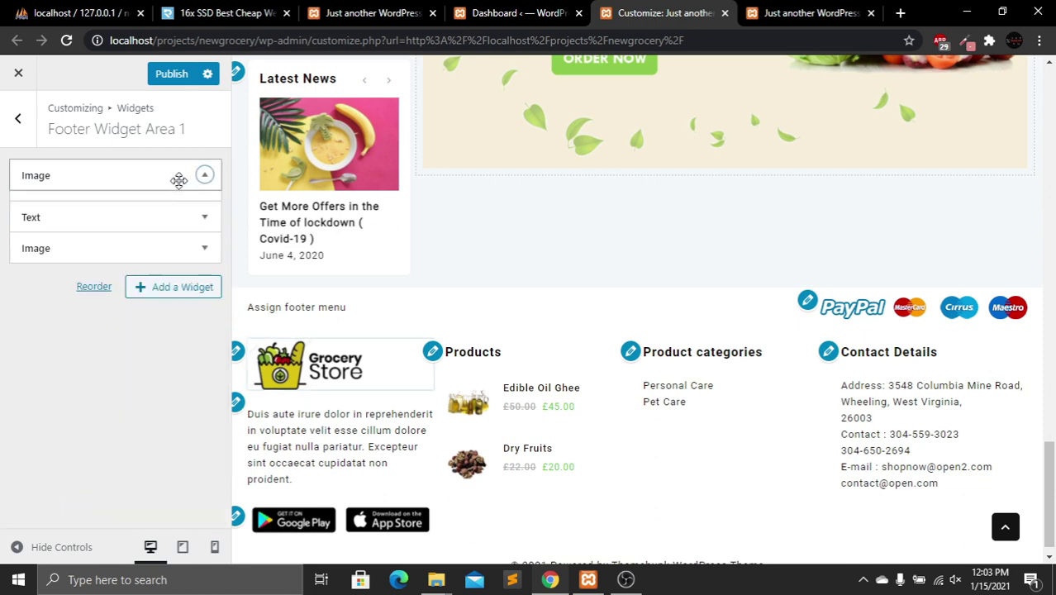
left_click(138, 208)
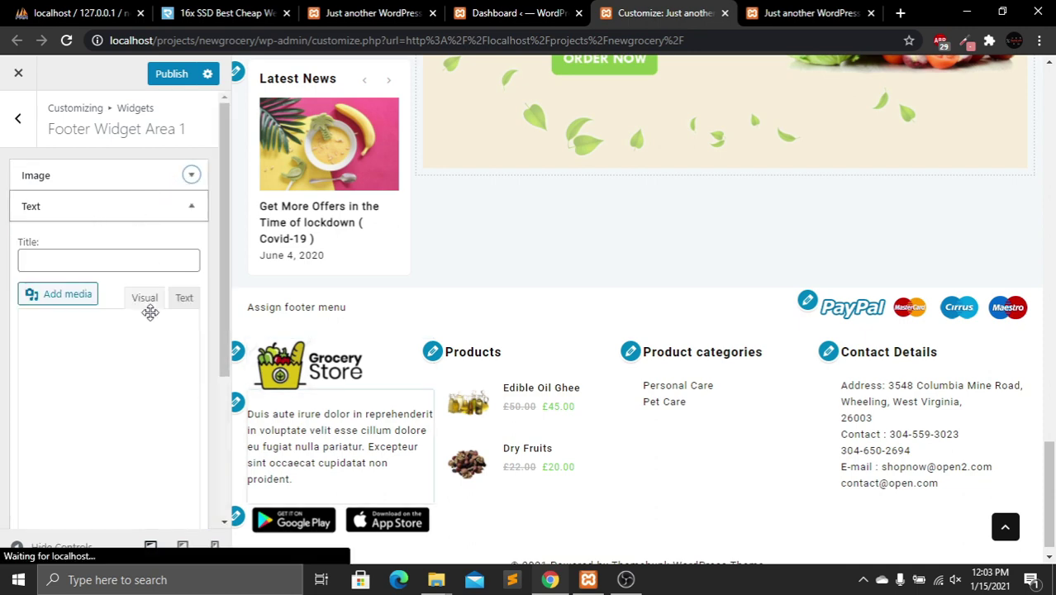
left_click_drag(29, 395, 134, 483)
left_click(134, 479)
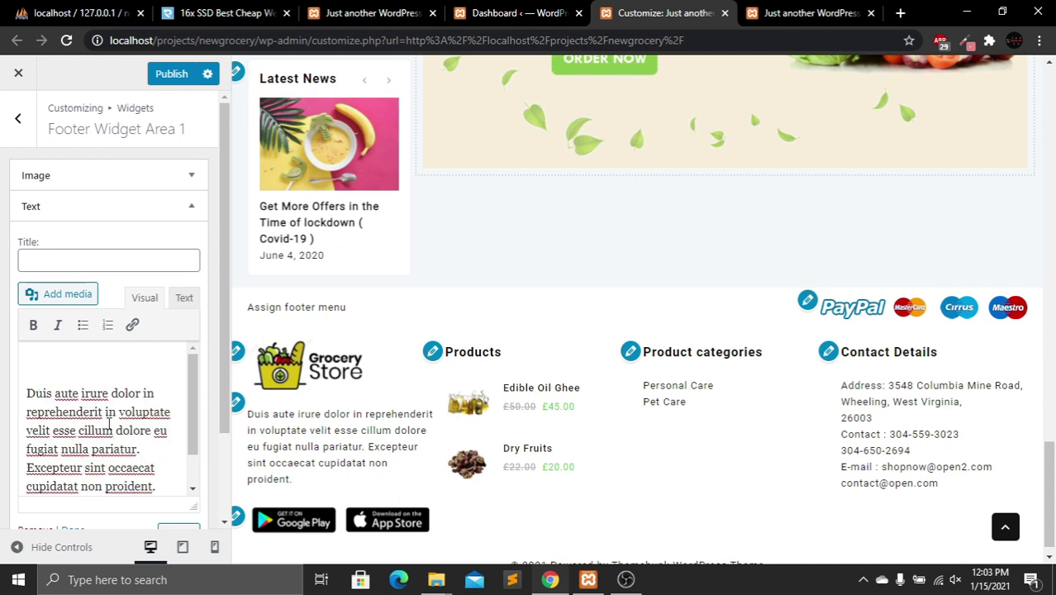
left_click(191, 207)
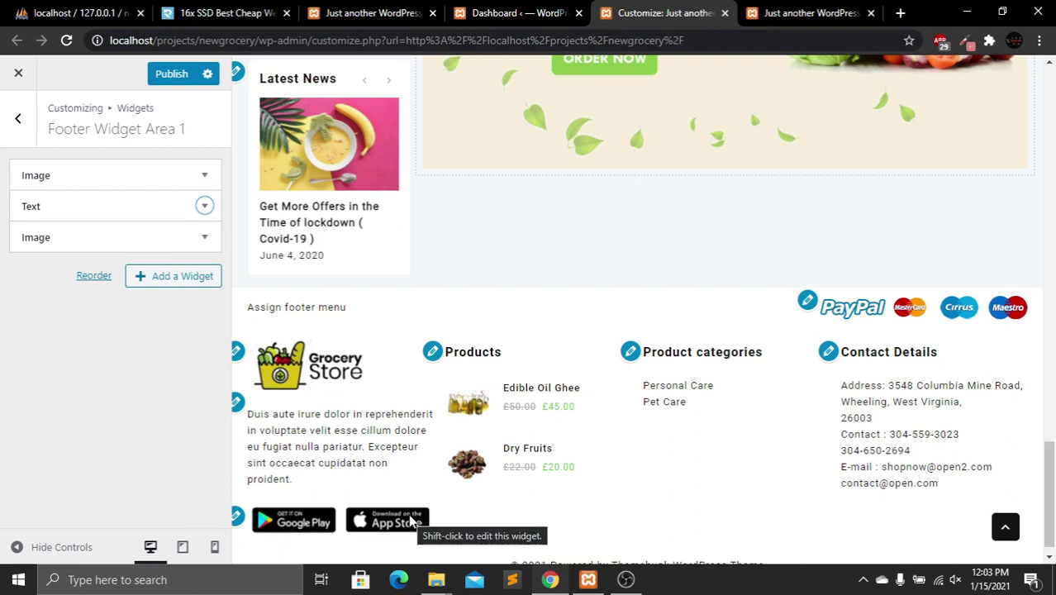
left_click(19, 119)
left_click(83, 375)
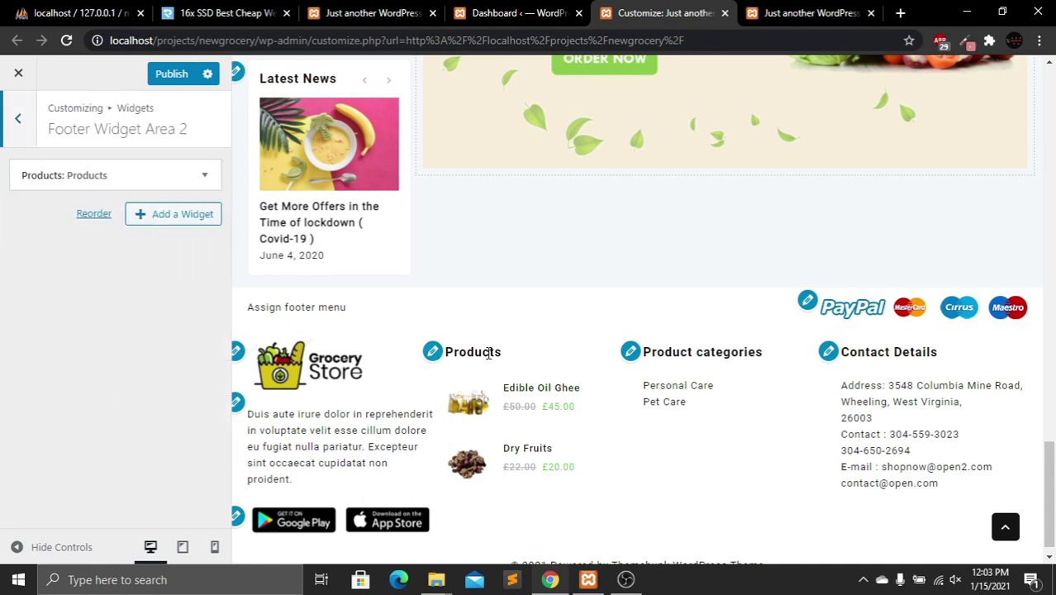
left_click(19, 120)
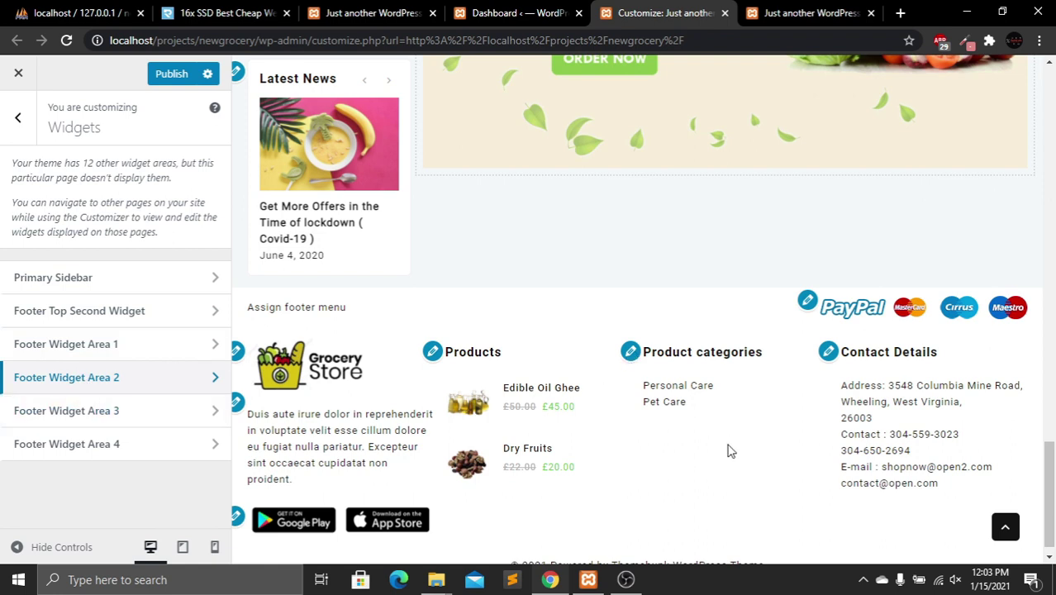
Expand Footer Widget Area 4's Text: Contact Details widget, read its content without editing, and go back
left_click(97, 445)
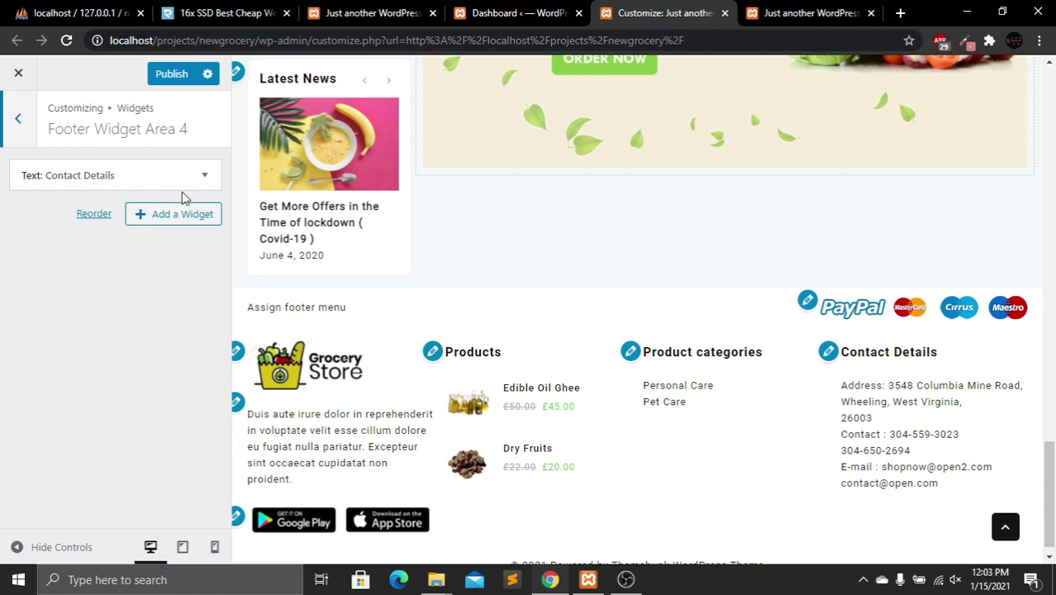
left_click(158, 173)
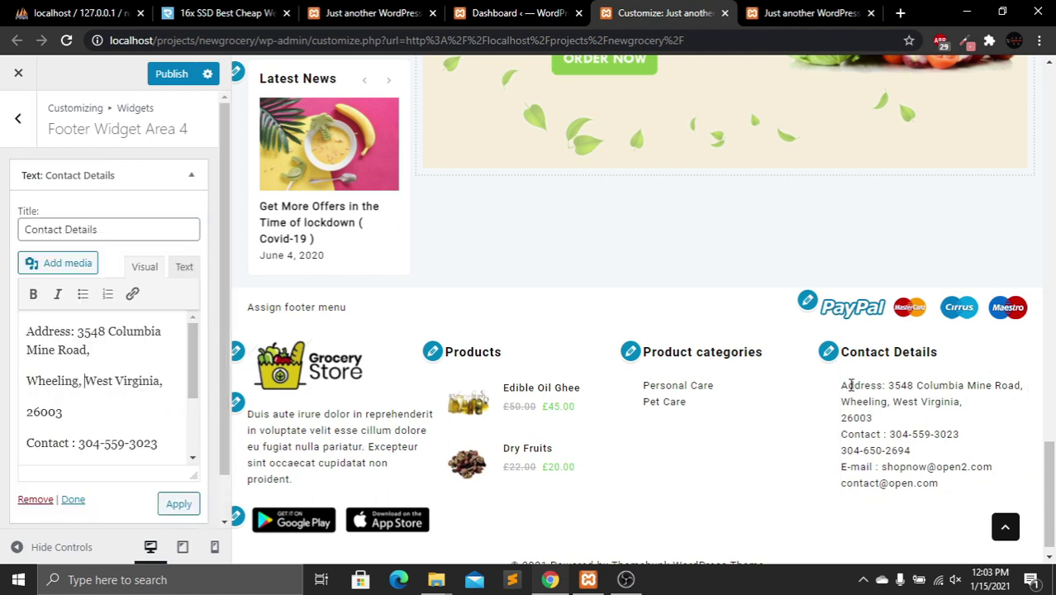
left_click_drag(851, 385, 903, 467)
left_click(59, 334)
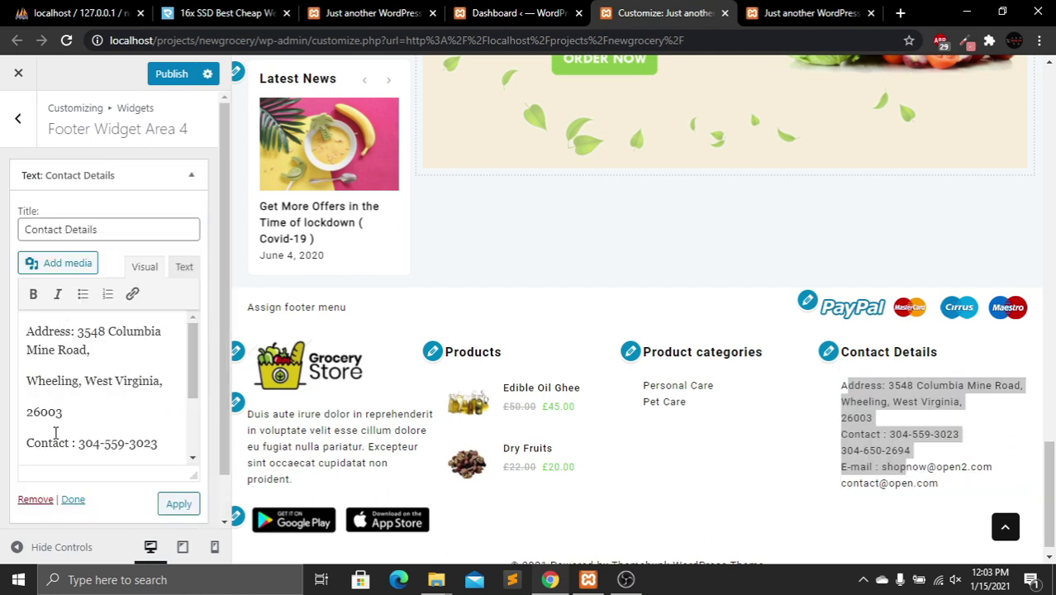
scroll(95, 410, "down", 2)
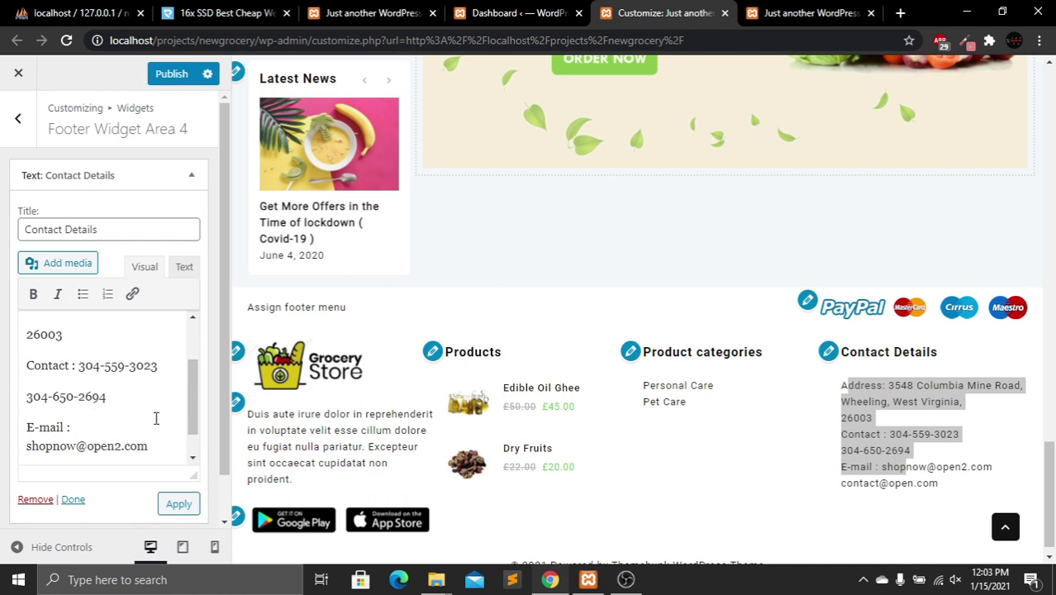
left_click_drag(197, 410, 195, 359)
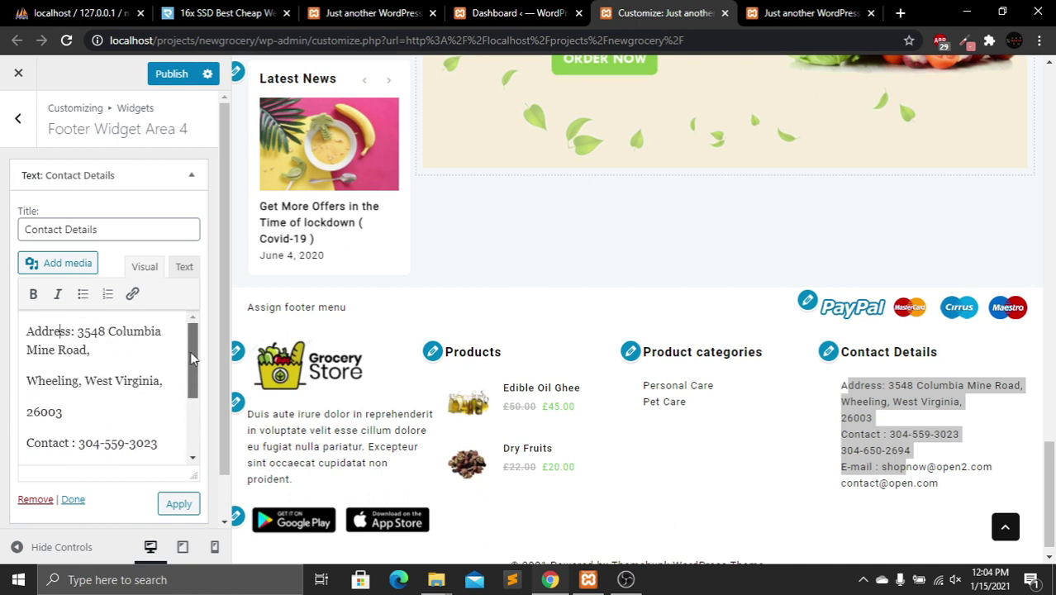
left_click(12, 124)
Publish the Customizer changes and refresh the storefront to show the new logo and banner
left_click(8, 128)
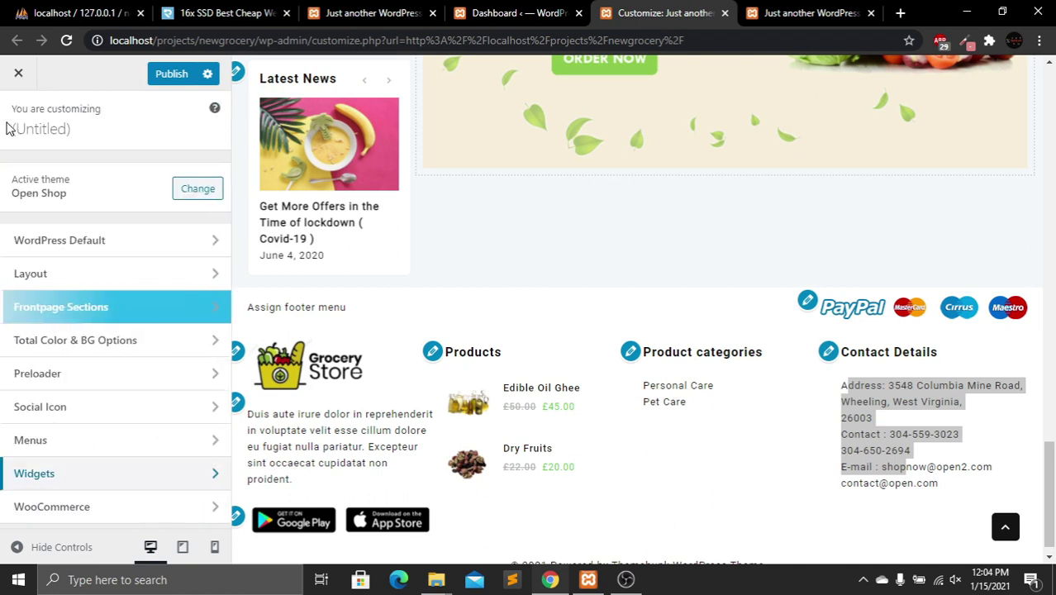
left_click(39, 512)
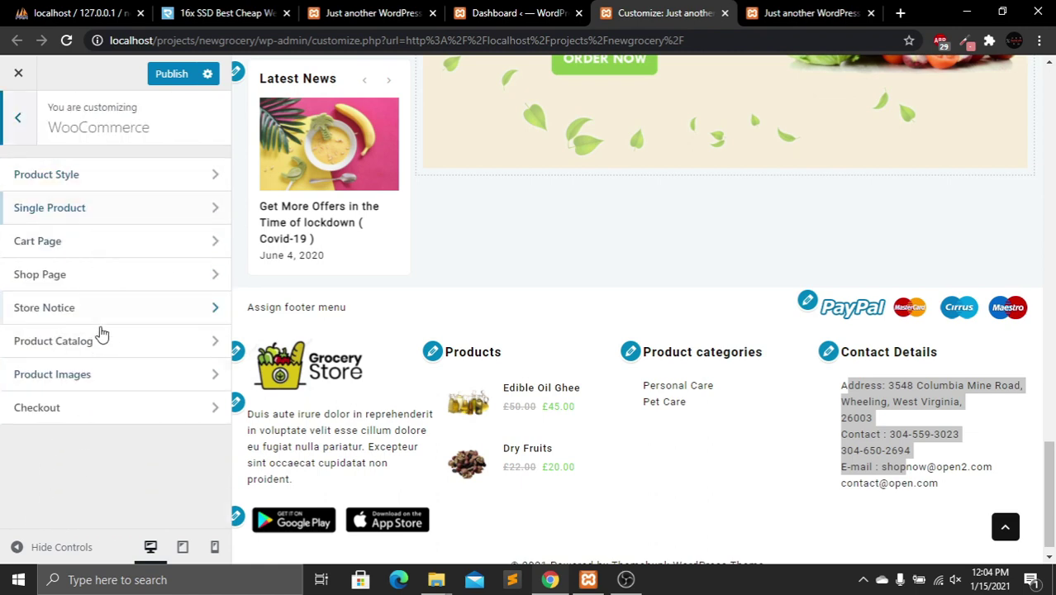
left_click(517, 13)
left_click(660, 14)
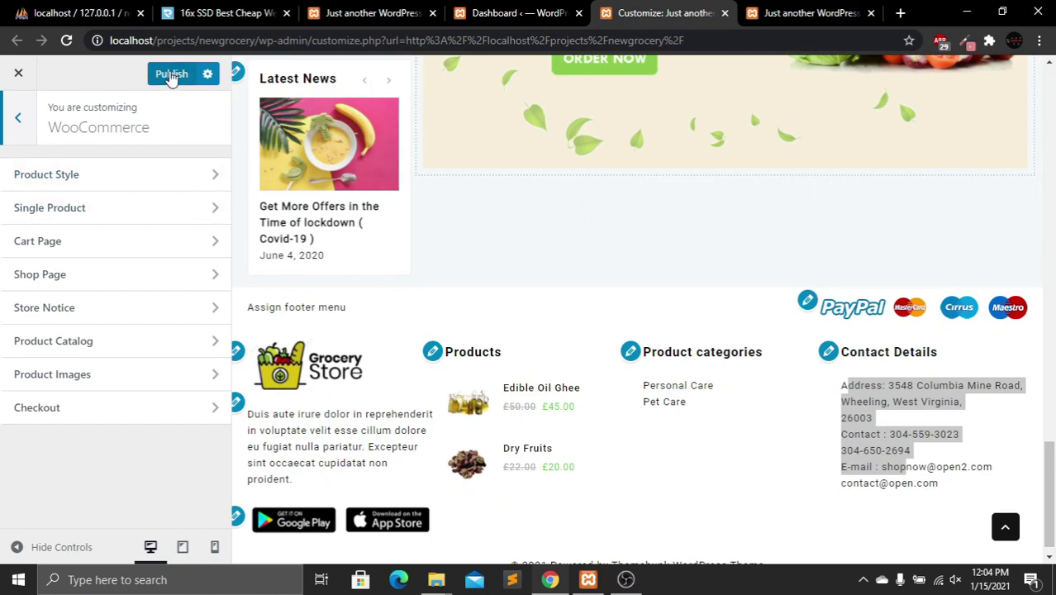
left_click(171, 75)
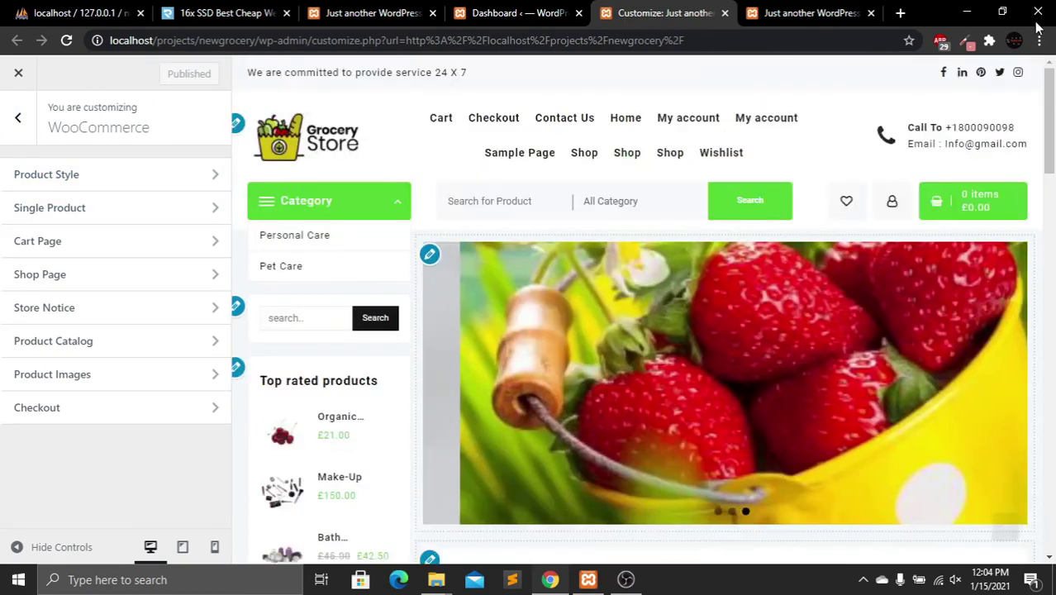
left_click(811, 12)
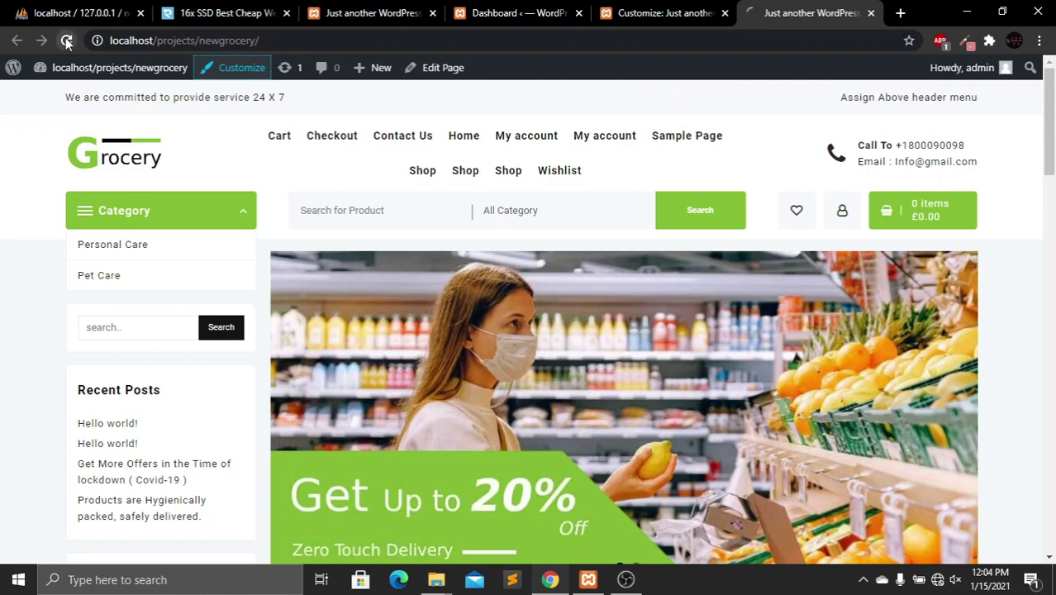
key("F5")
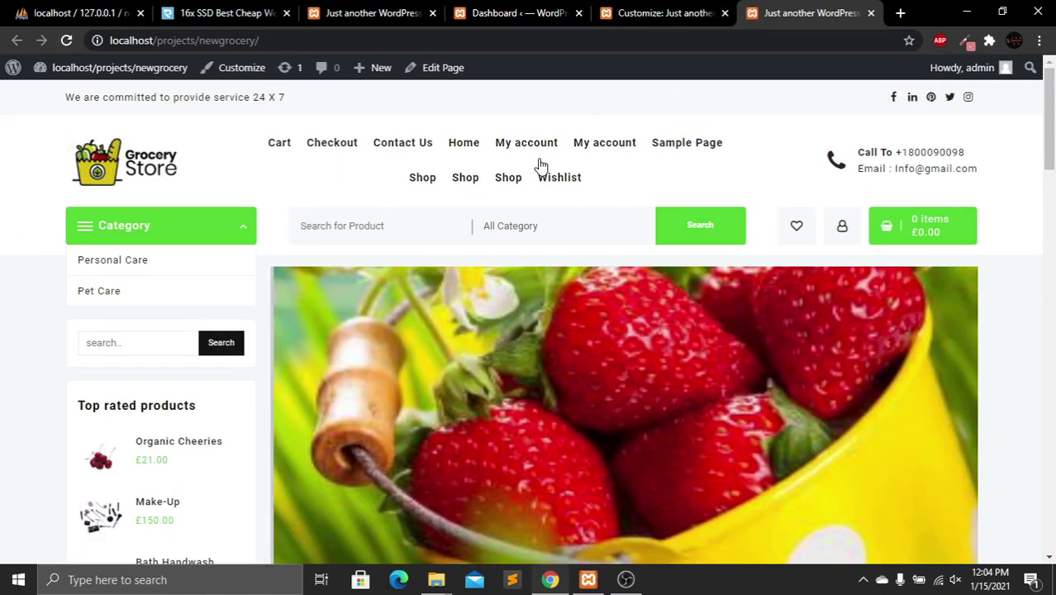
Open Appearance > Menus and save the Main menu with its display location
left_click(512, 8)
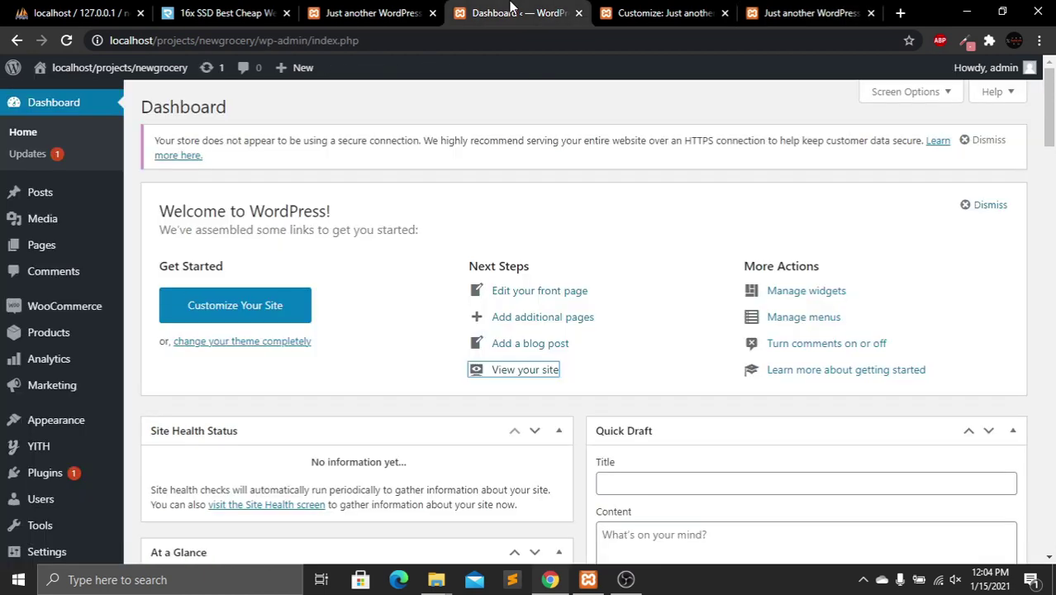
mouse_move(62, 426)
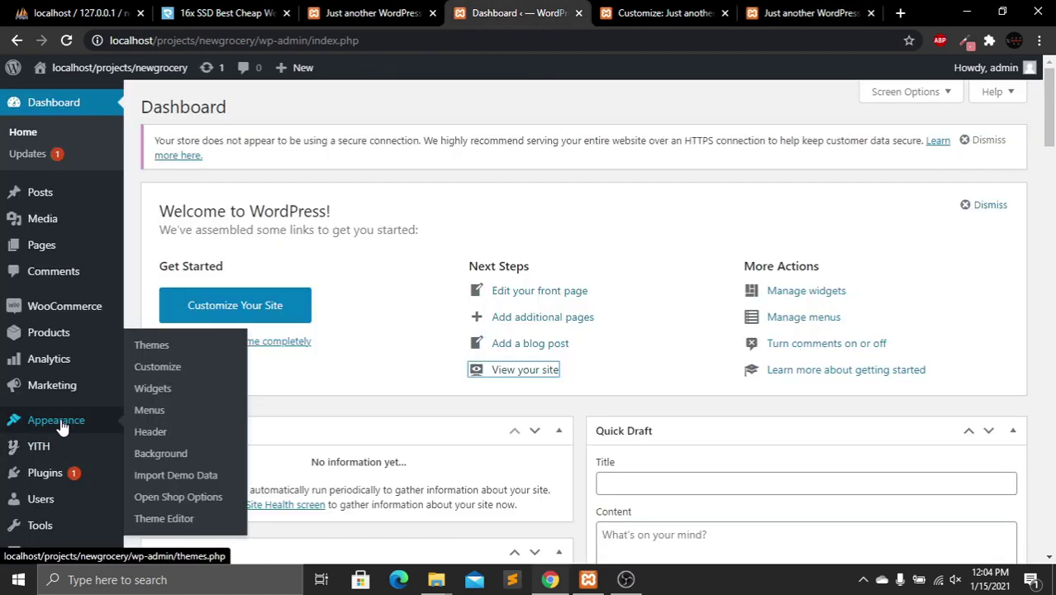
left_click(147, 409)
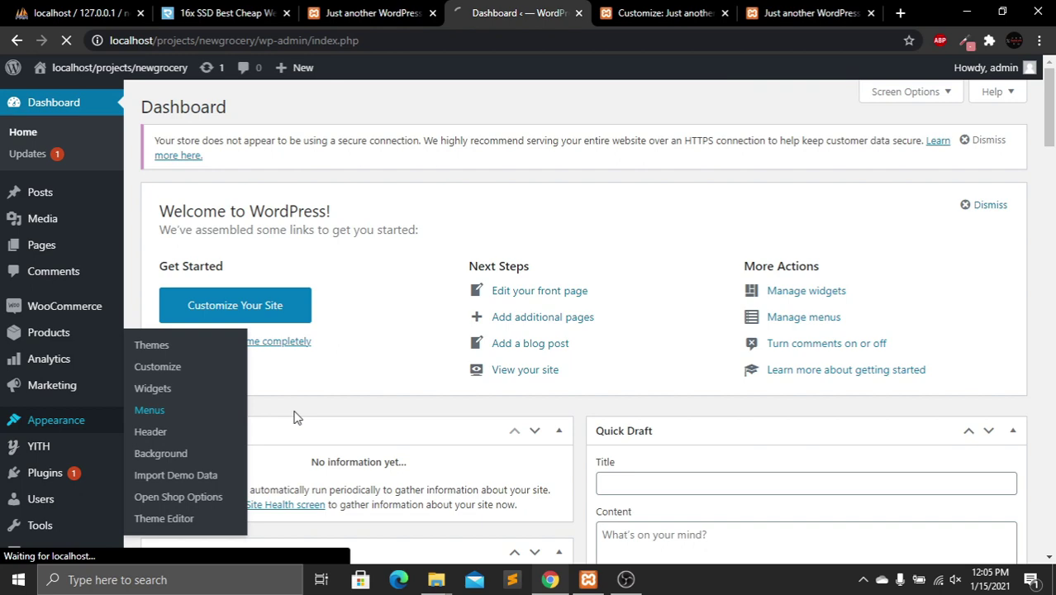
scroll(396, 331, "down", 2)
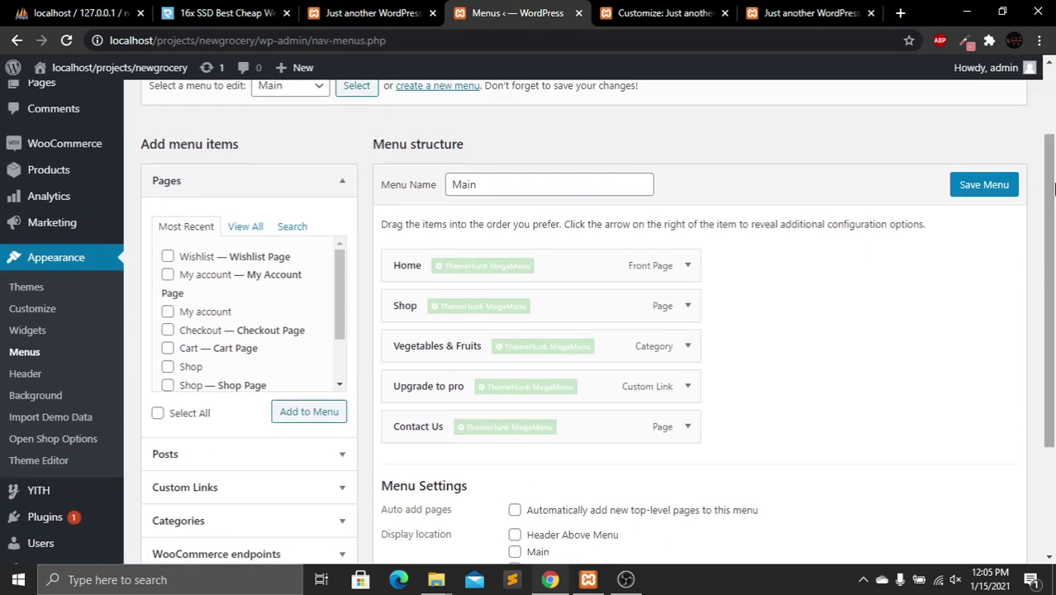
left_click(500, 186)
left_click(784, 194)
scroll(619, 247, "down", 1)
scroll(495, 280, "up", 1)
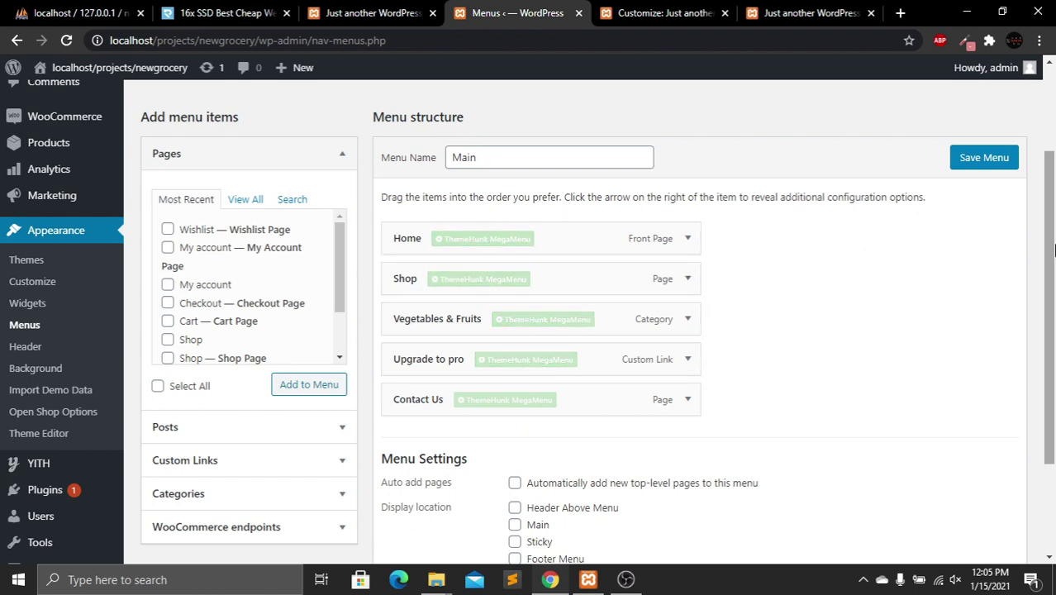
scroll(719, 413, "down", 1)
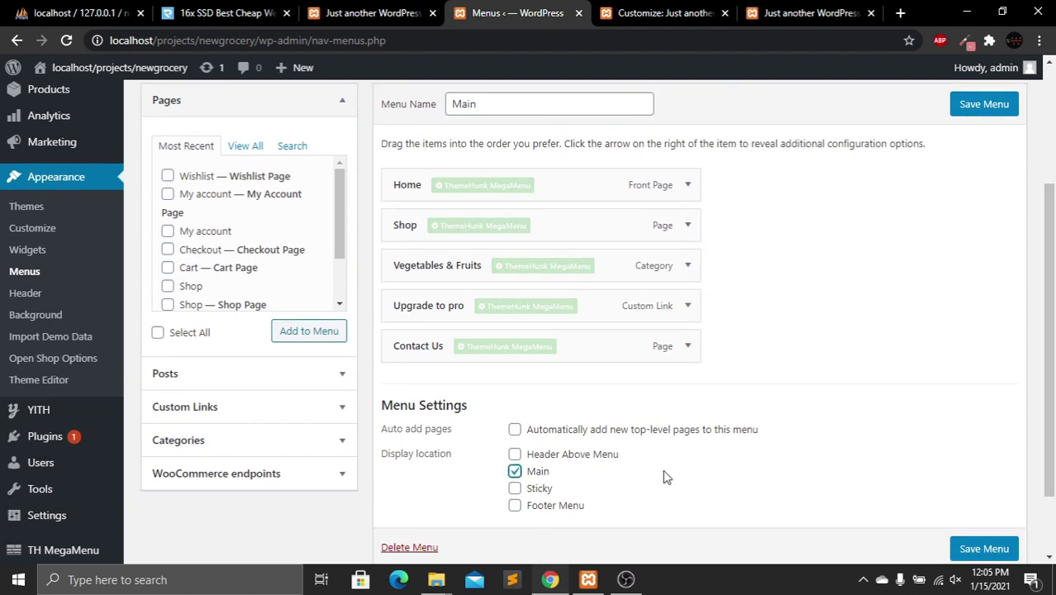
scroll(863, 471, "down", 2)
left_click(964, 475)
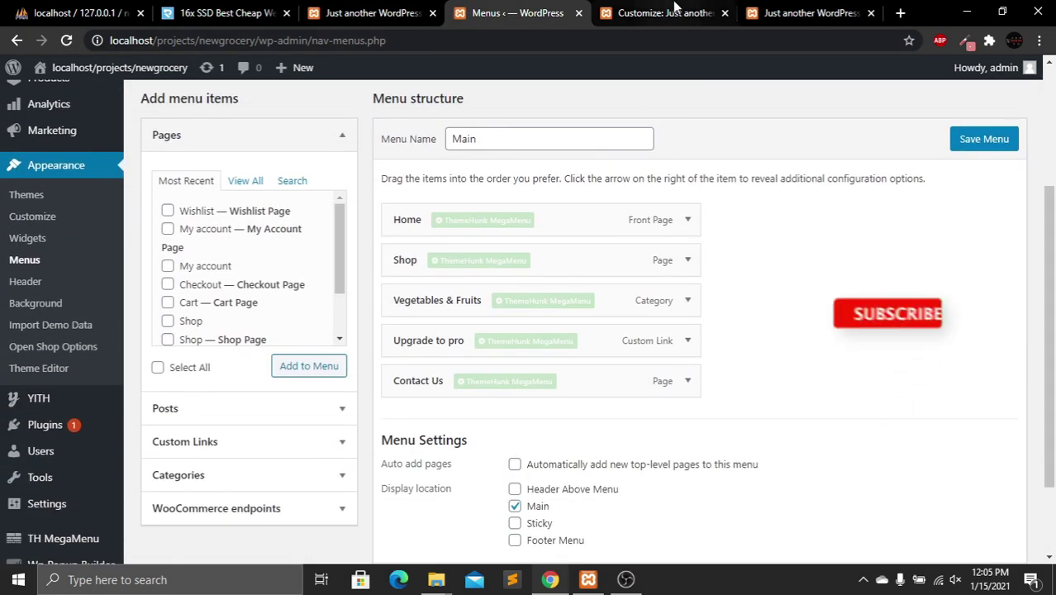
After checking the storefront, add Sample Page to the Main menu and save the menu
left_click(789, 12)
left_click(83, 68)
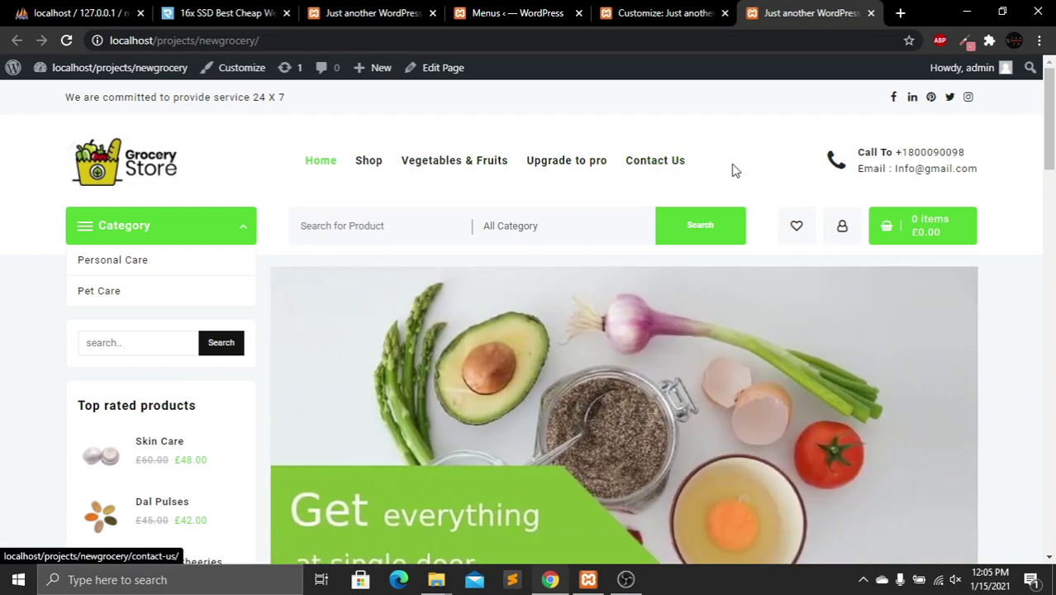
left_click(624, 10)
left_click(535, 7)
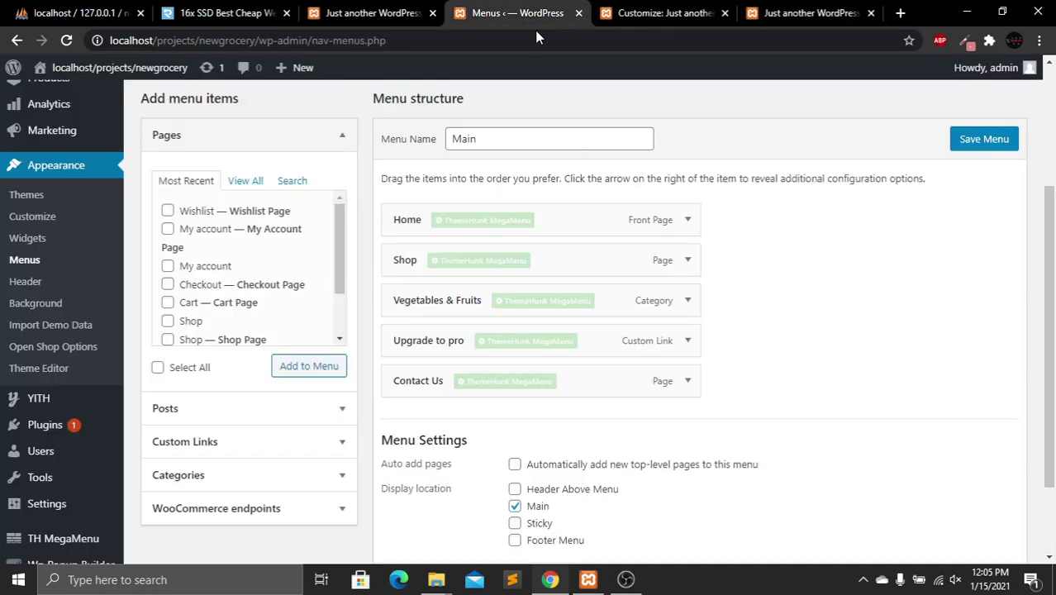
scroll(173, 302, "down", 2)
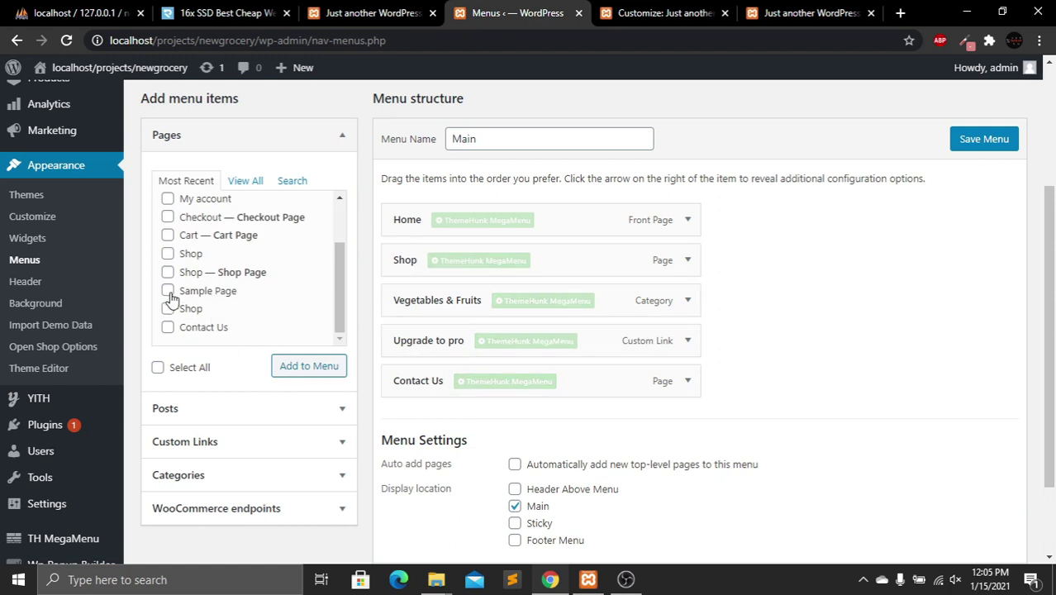
left_click(313, 368)
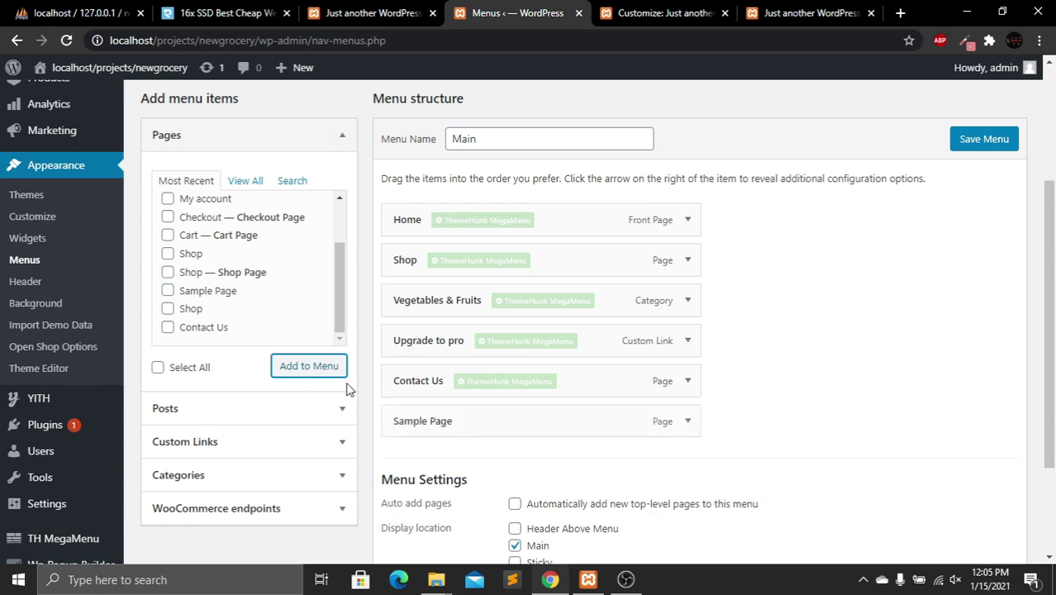
scroll(442, 424, "down", 2)
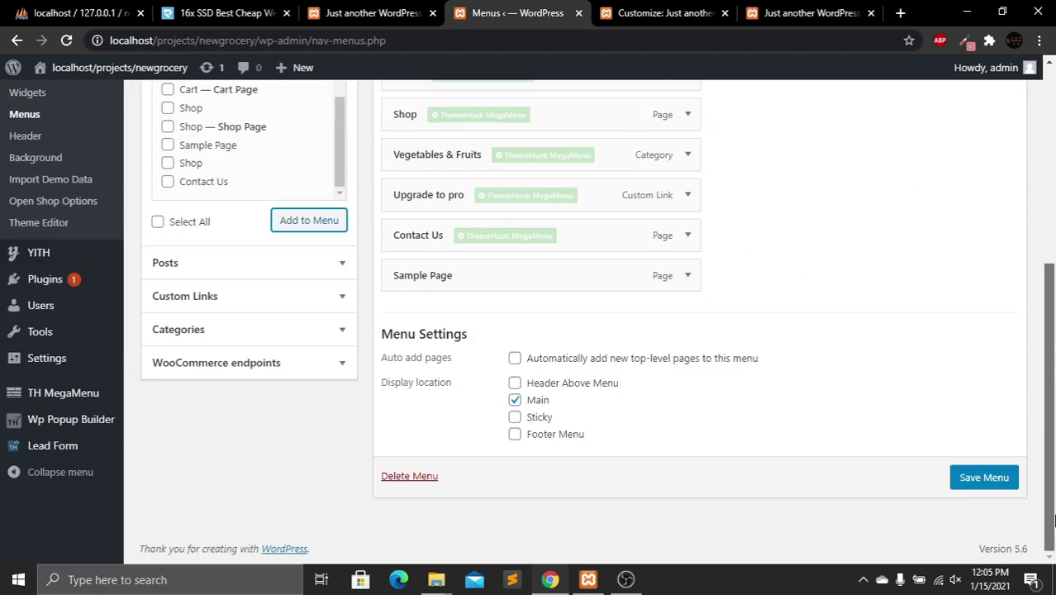
left_click(971, 479)
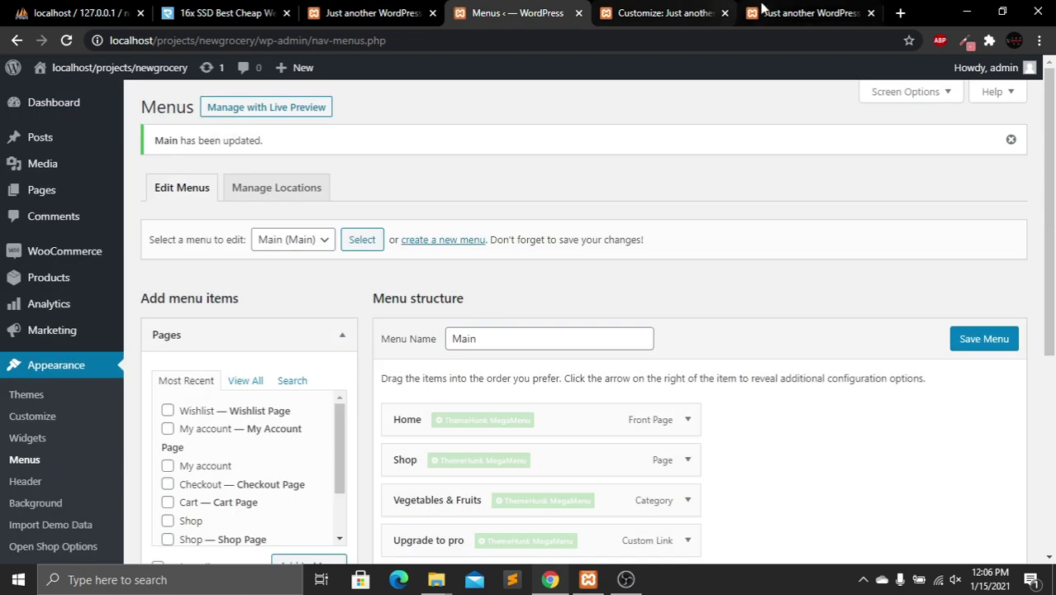
Check the storefront, then remove the Sample Page item from the Main menu and save
left_click(806, 12)
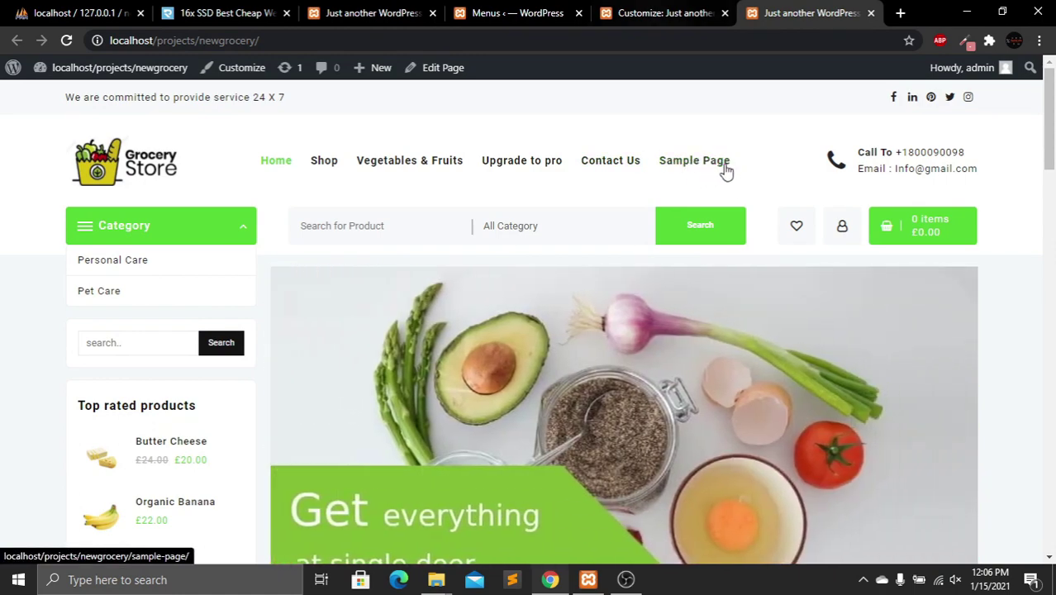
left_click(636, 8)
key("ctrl+shift+Tab")
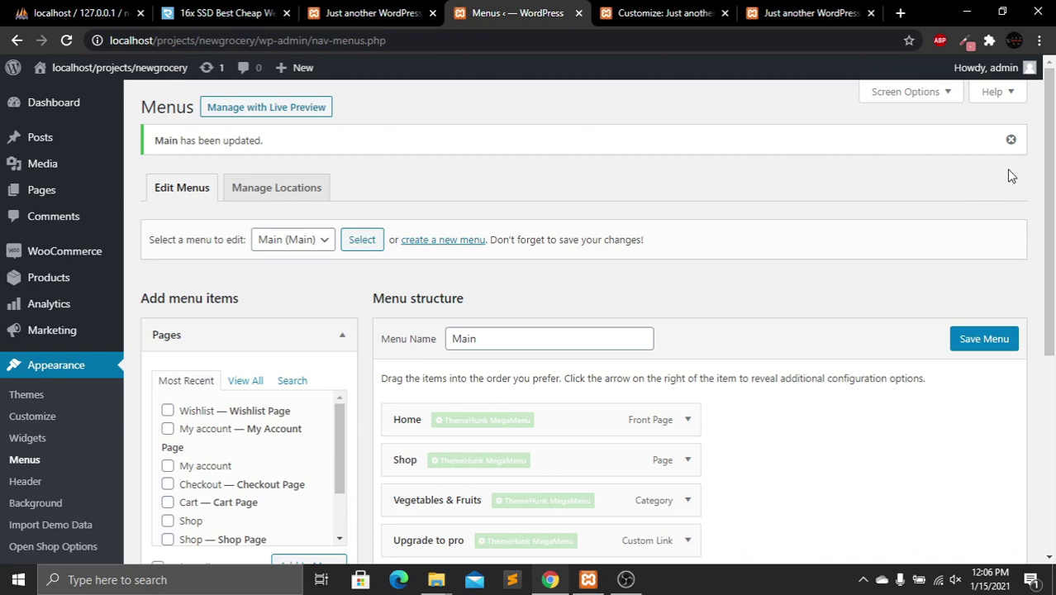
scroll(908, 289, "down", 3)
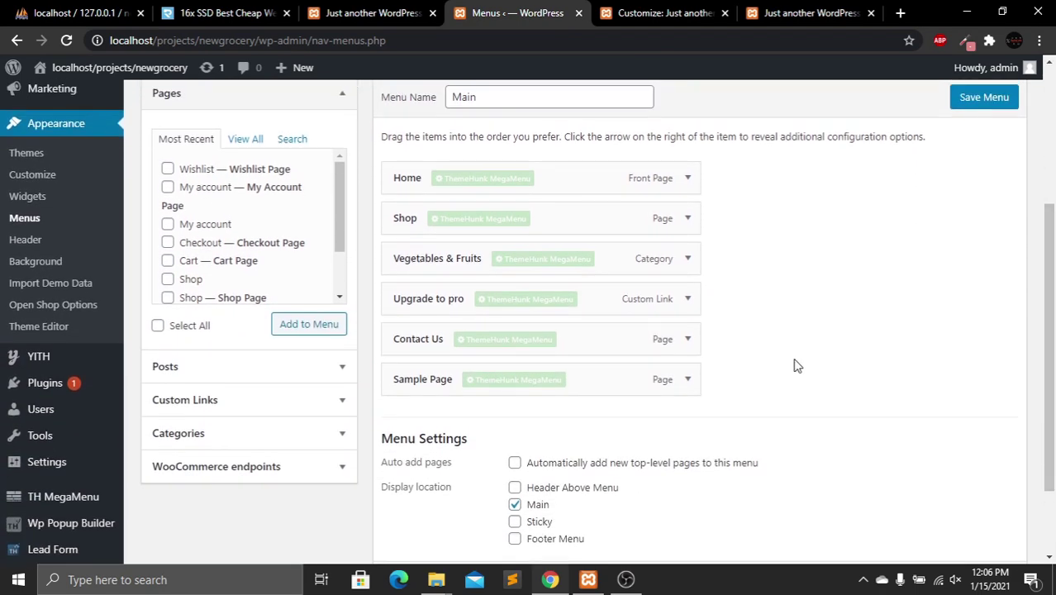
left_click(686, 379)
scroll(938, 371, "down", 3)
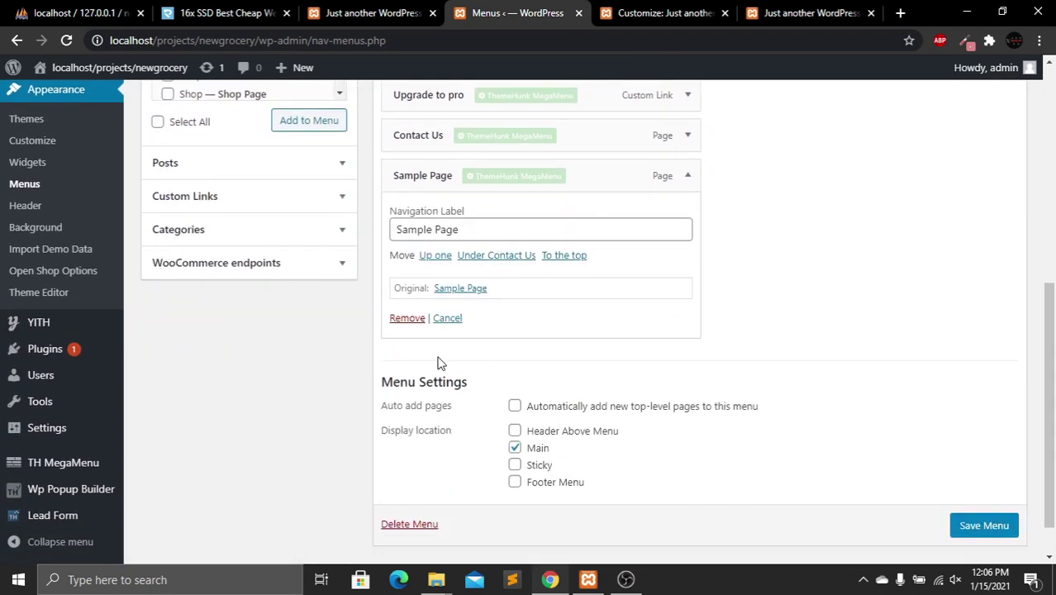
left_click(407, 319)
left_click(972, 479)
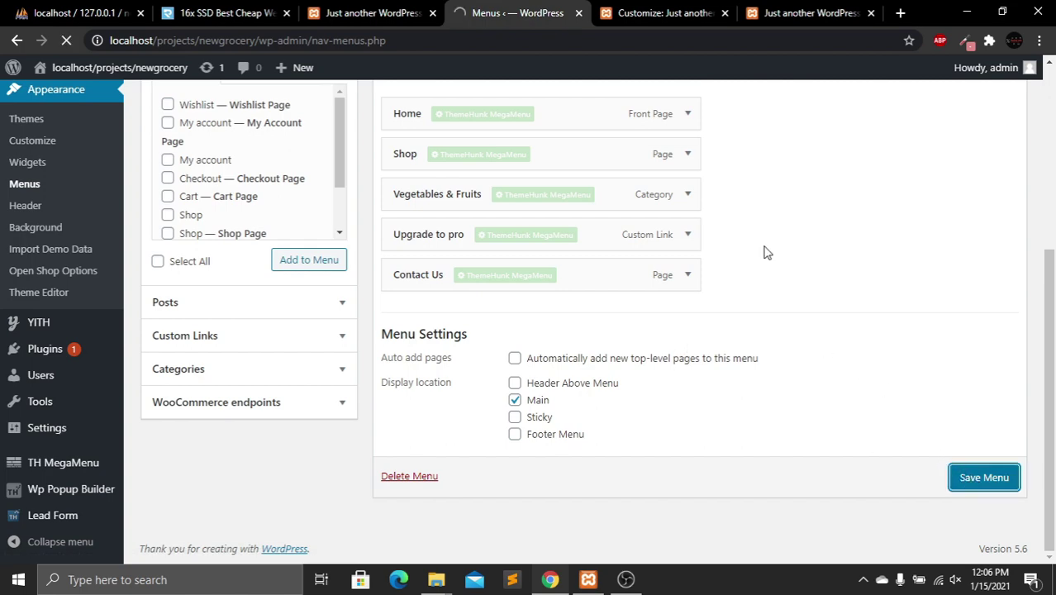
Reload the storefront to confirm the header menu now ends at Contact Us
left_click(785, 12)
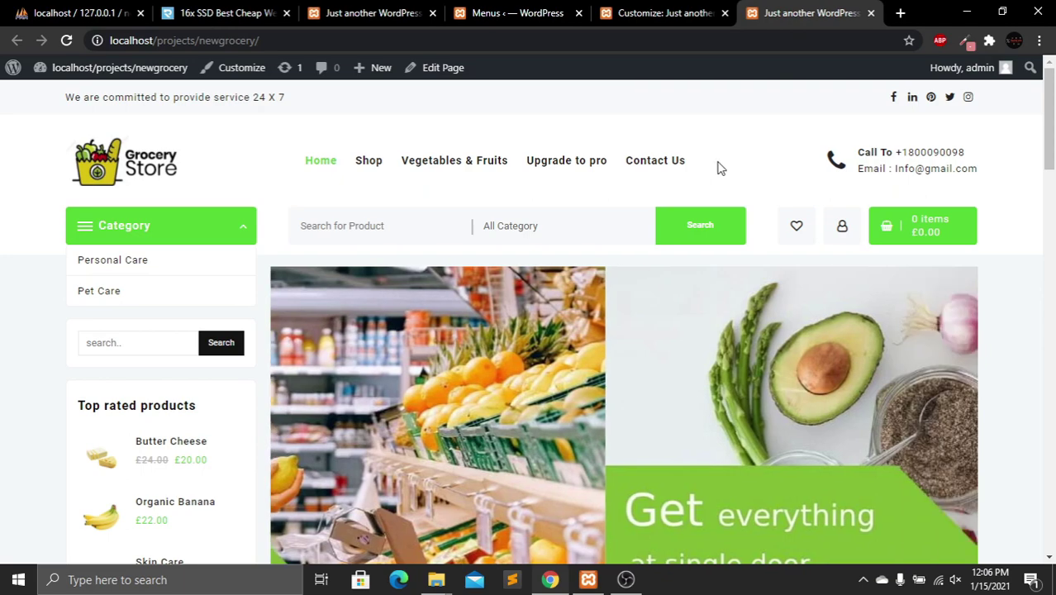
scroll(747, 176, "down", 10)
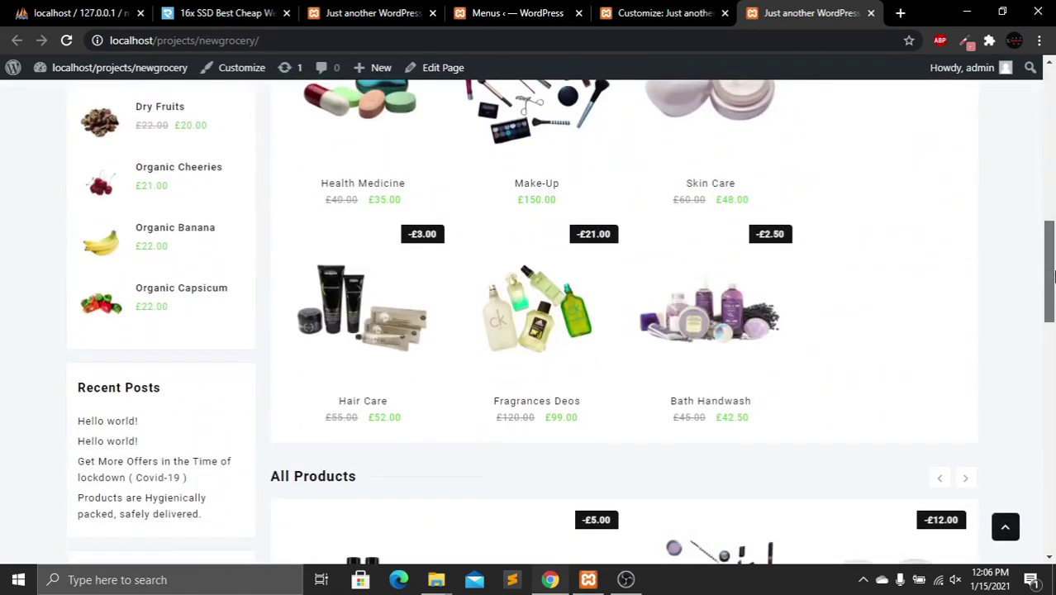
scroll(931, 260, "up", 2)
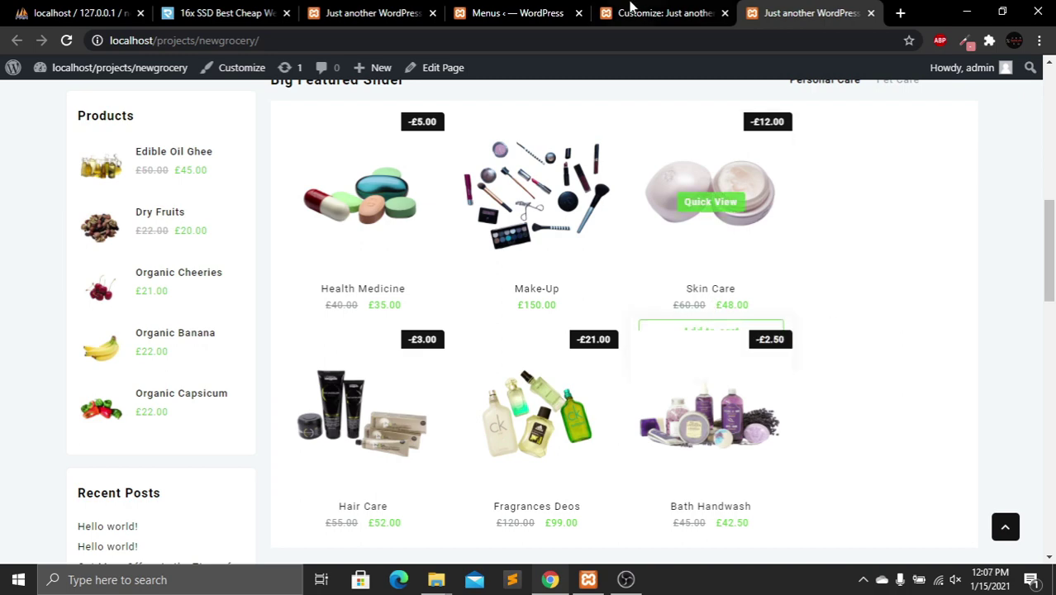
left_click(495, 8)
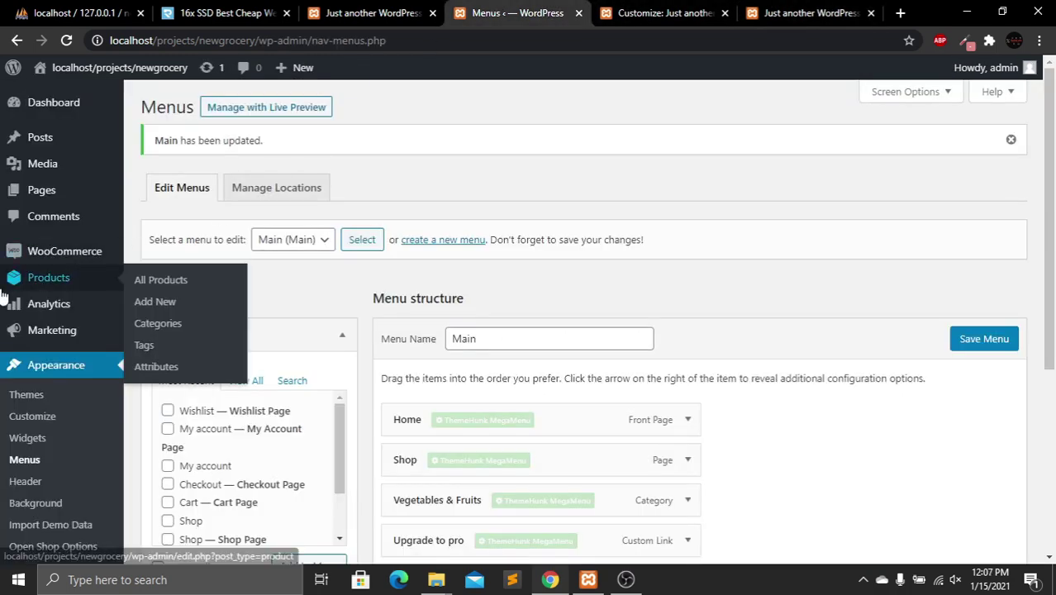
Go to Products > All Products to begin adding a new product
scroll(33, 297, "down", 3)
scroll(1053, 217, "up", 3)
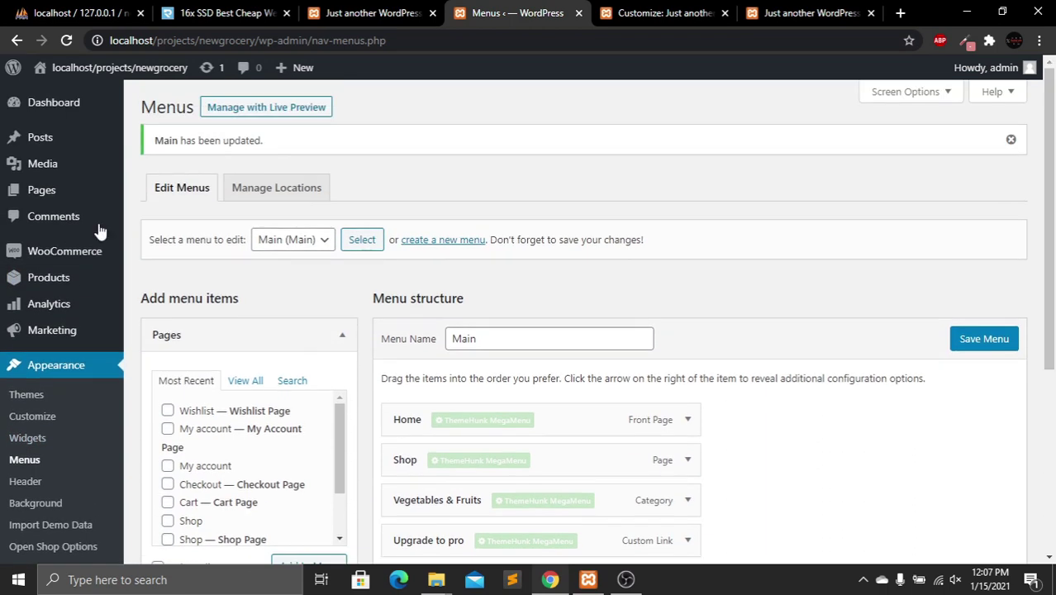
mouse_move(34, 283)
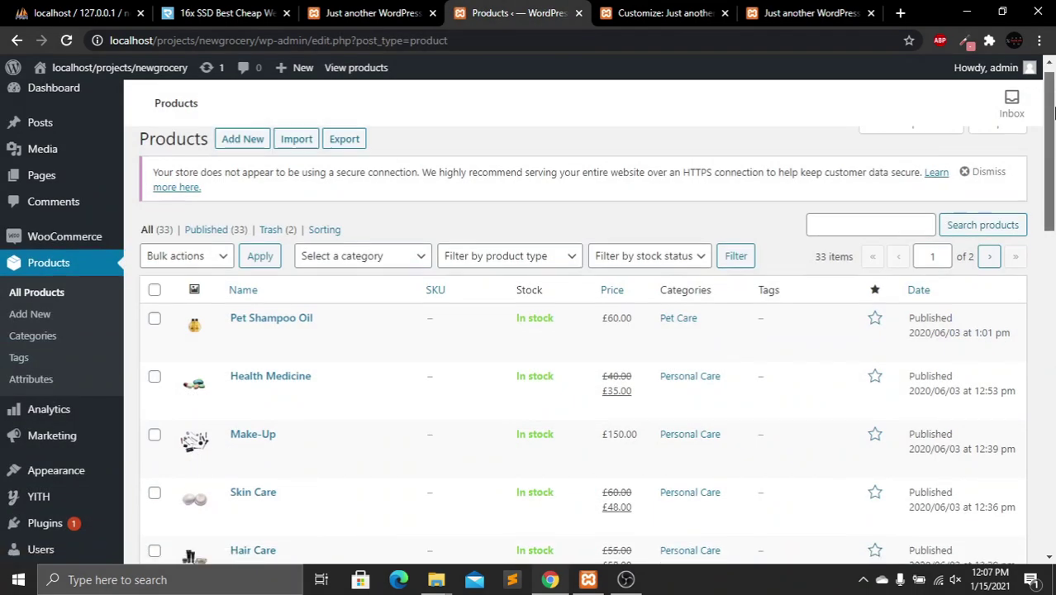
left_click_drag(1050, 185, 1052, 76)
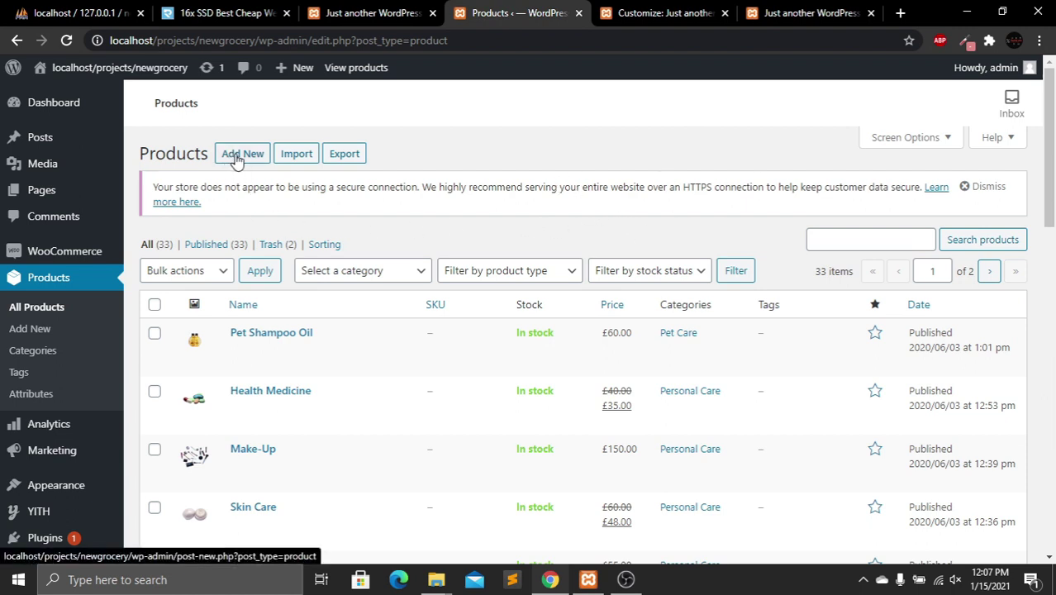
left_click(30, 330)
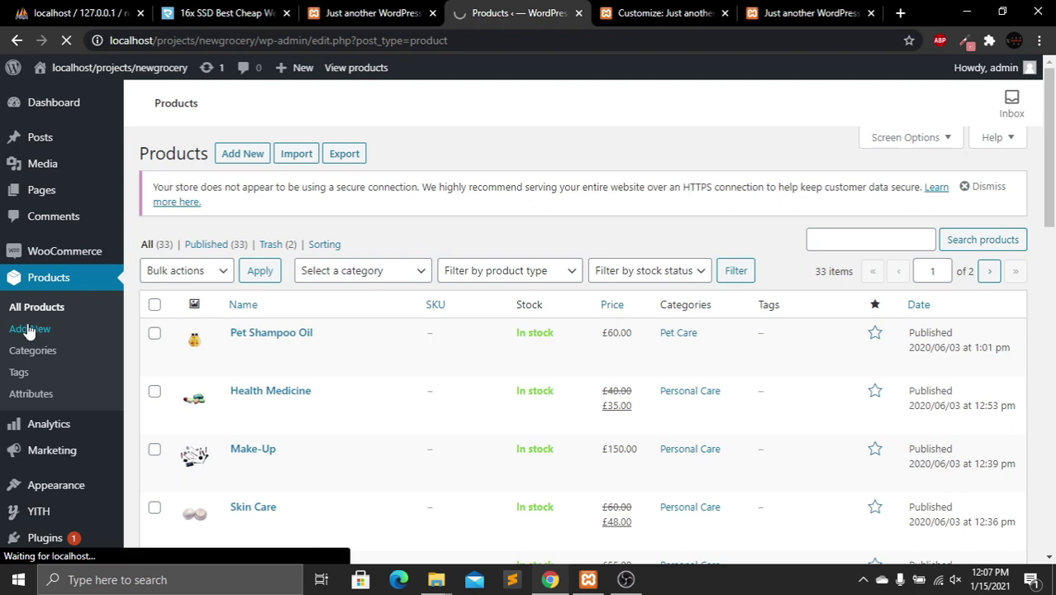
Title the new product 'Fresh Orange'
left_click_drag(1052, 163, 1053, 458)
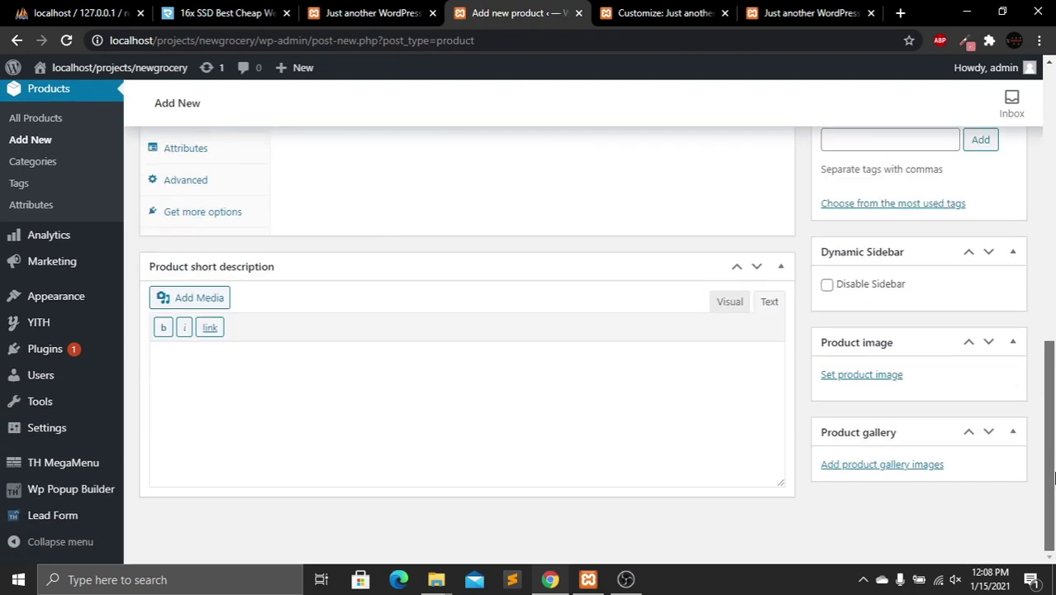
scroll(202, 225, "up", 10)
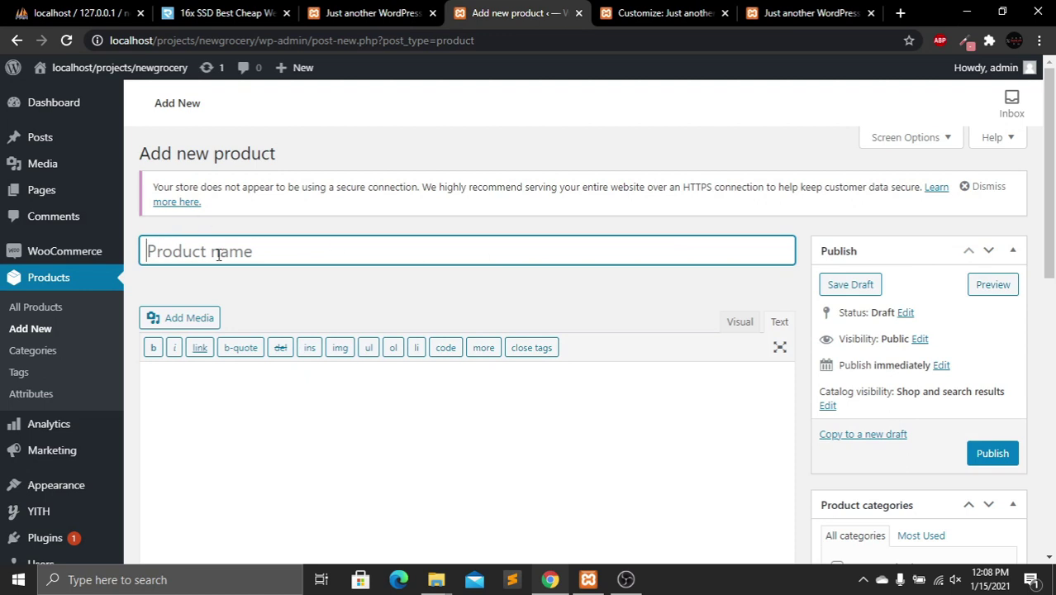
type("Fresh Orange")
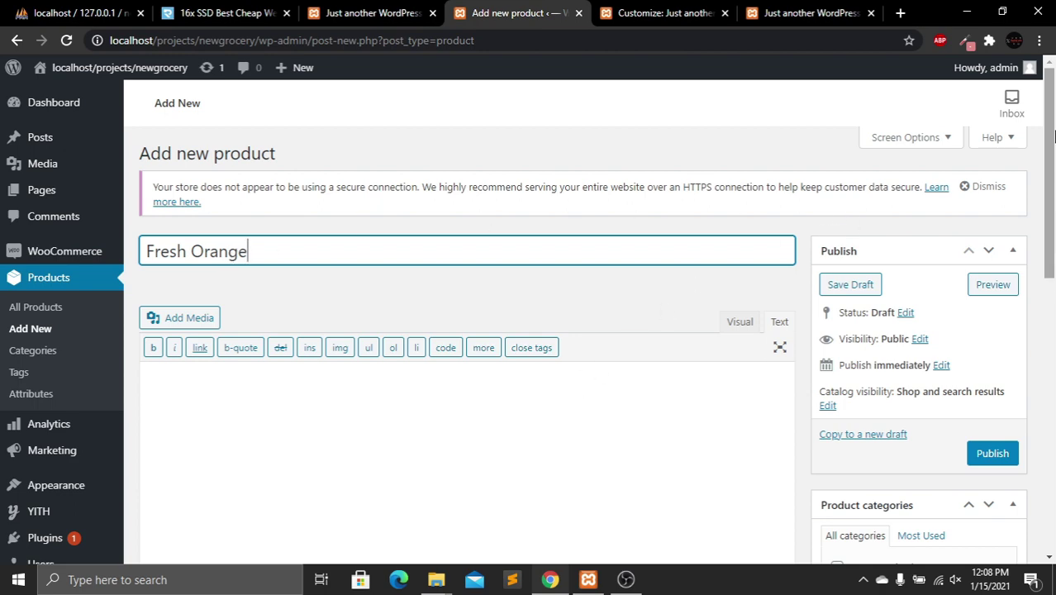
Paste Latin placeholder text as the short description and bring up the product image chooser
scroll(1054, 135, "down", 8)
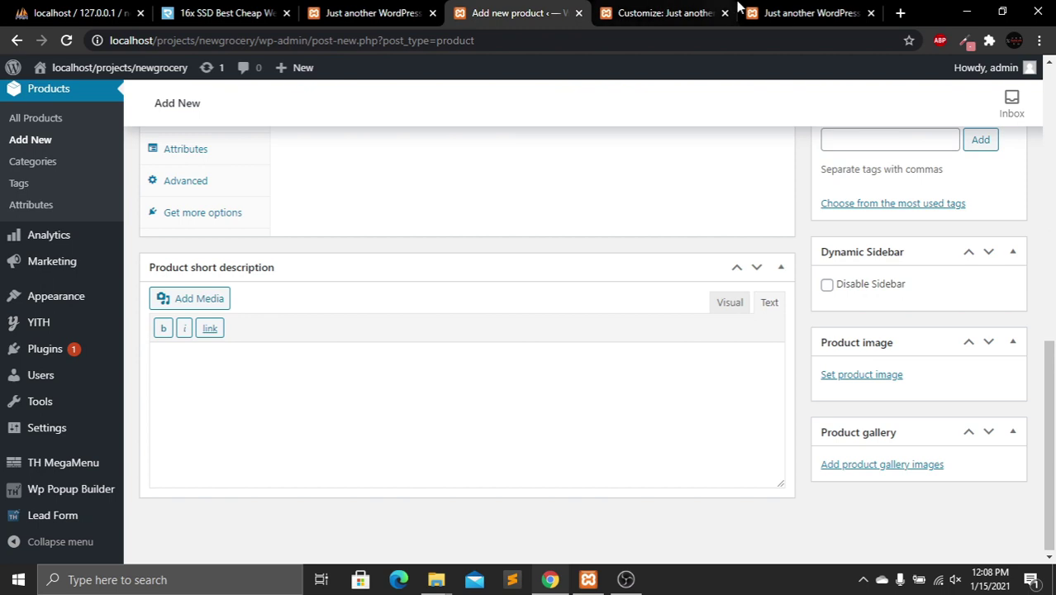
type("\"At vero eos et accusamus et iusto odio dignissimos ducimus qui blanditiis praesentium voluptatum deleniti atque corrupti quos dolores et quas molestias excepturi sint occaecati cupiditate non provident, similique sunt in culpa qui officia deserunt mollitia animi, id est laborum et dolorum fuga. Et harum quidem rerum facilis est et expedita distinctio. Nam libero tempore, cum soluta nobis est eligendi optio cumque nihil impedit quo minus id quod maxime placeat facere possimus, omnis voluptas assumenda est, omnis dolor repellendus. Temporibus autem quibusdam et aut officiis debitis aut rerum necessitatibus saepe eveniet ut et voluptates repudiandae sint et molestiae non recusandae. Itaque earum rerum hic tenetur a sapiente delectus, ut aut reiciendis voluptatibus maiores alias consequatur aut perferendis doloribus asperiores repellat.\"")
left_click_drag(318, 382, 358, 399)
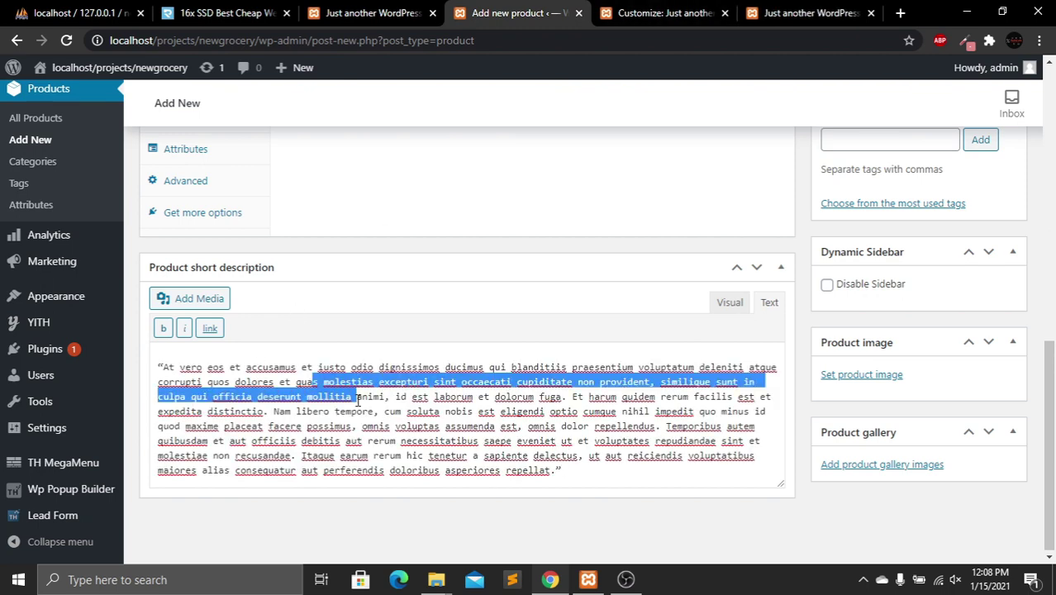
left_click(452, 430)
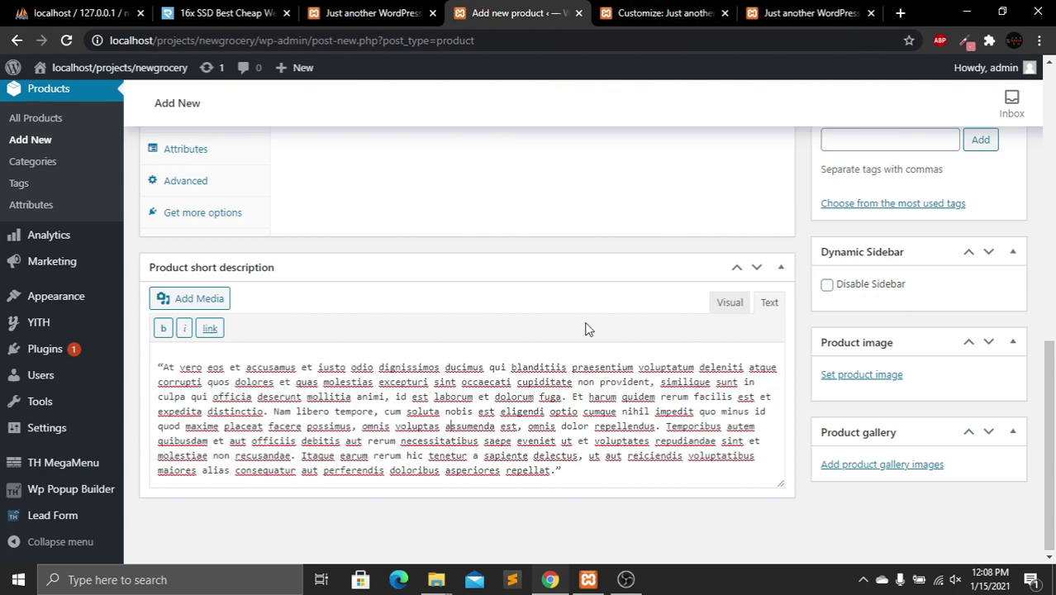
left_click(856, 377)
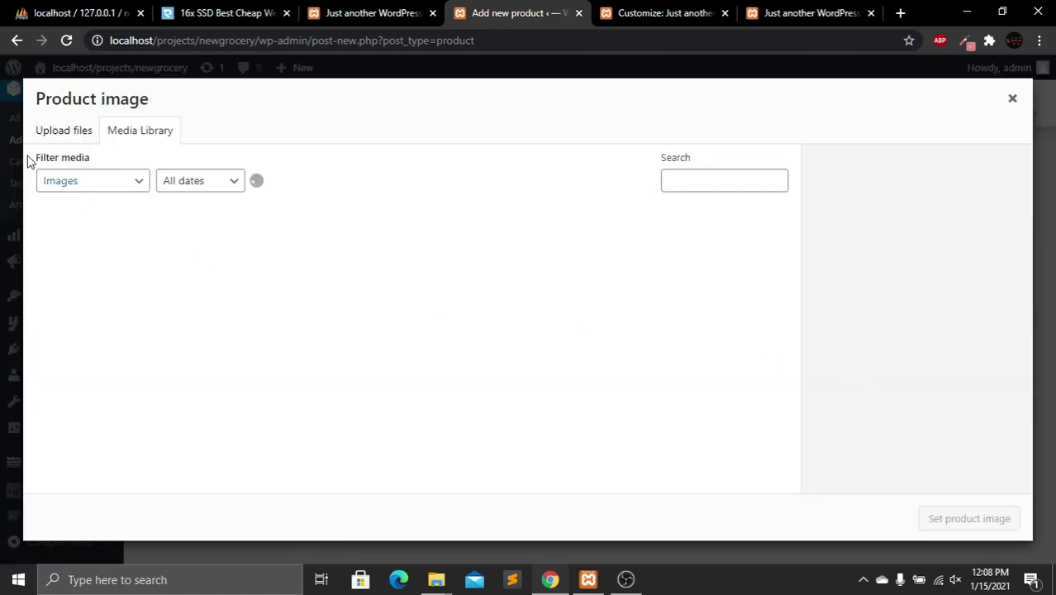
Upload the lemon picture menu-img2.jpg and set it as Fresh Orange's product image
left_click(56, 131)
left_click(515, 331)
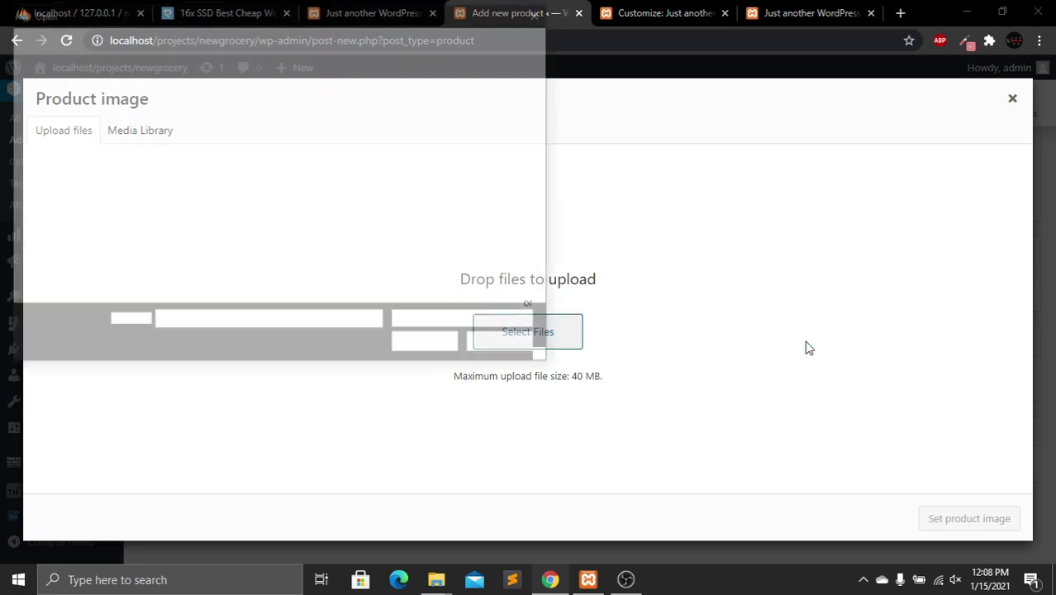
scroll(541, 124, "down", 8)
scroll(539, 138, "down", 10)
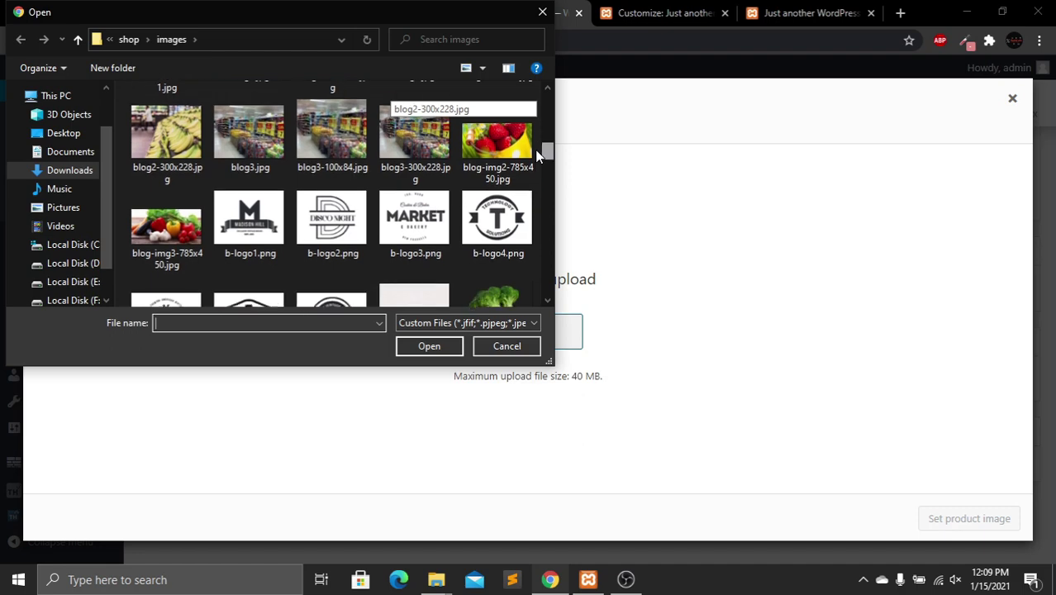
scroll(524, 190, "down", 5)
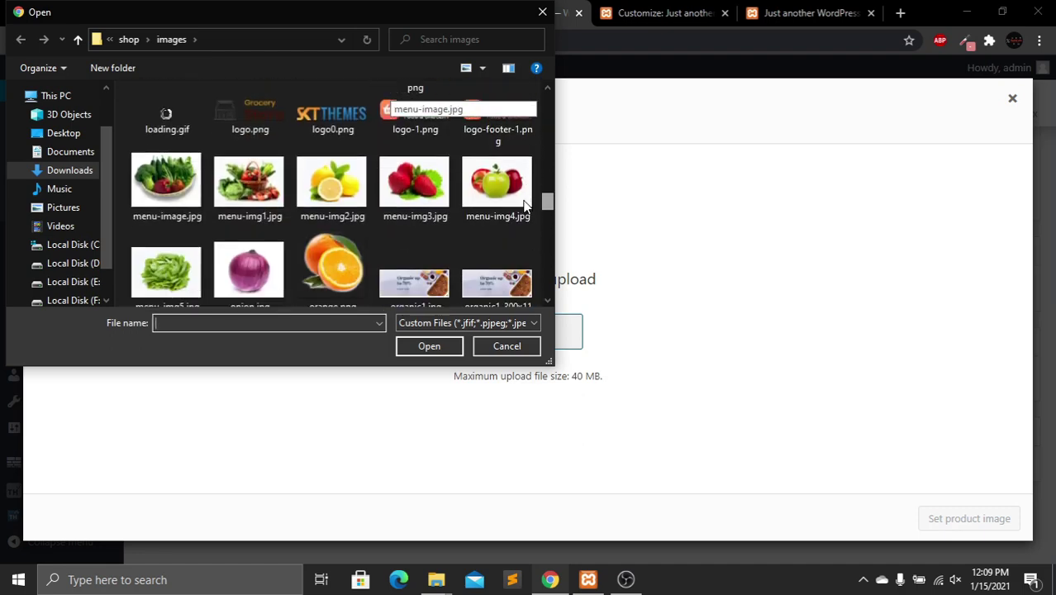
left_click(347, 157)
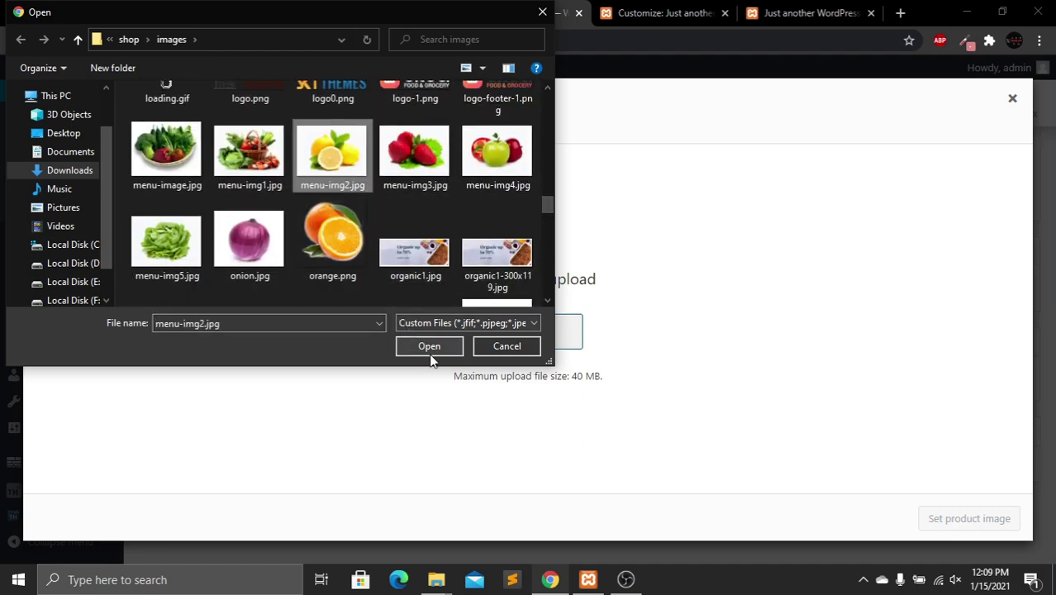
left_click(429, 347)
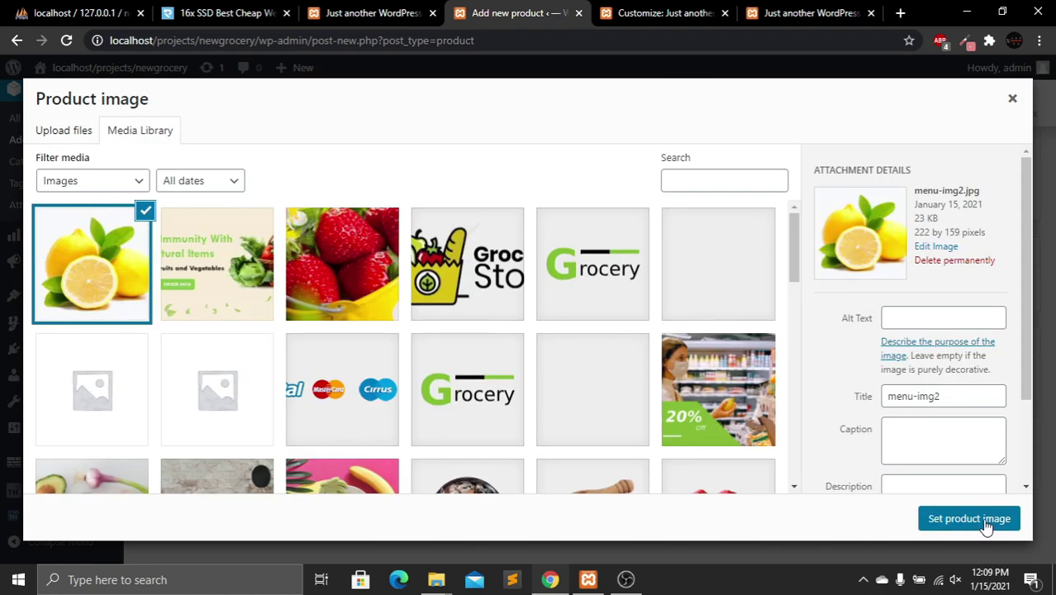
left_click(983, 519)
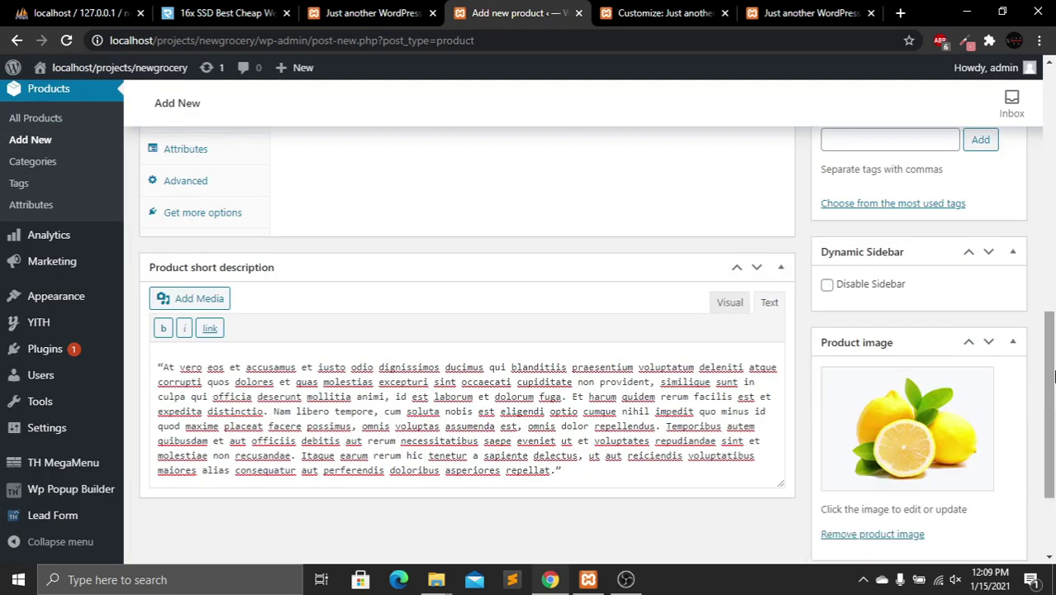
scroll(1049, 372, "down", 2)
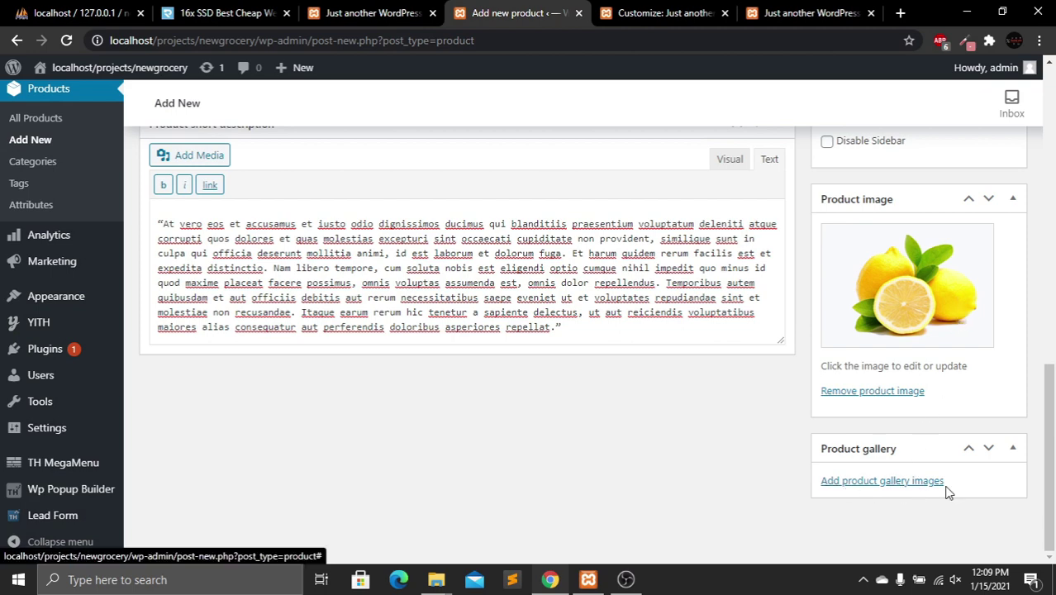
left_click_drag(1049, 467, 1052, 269)
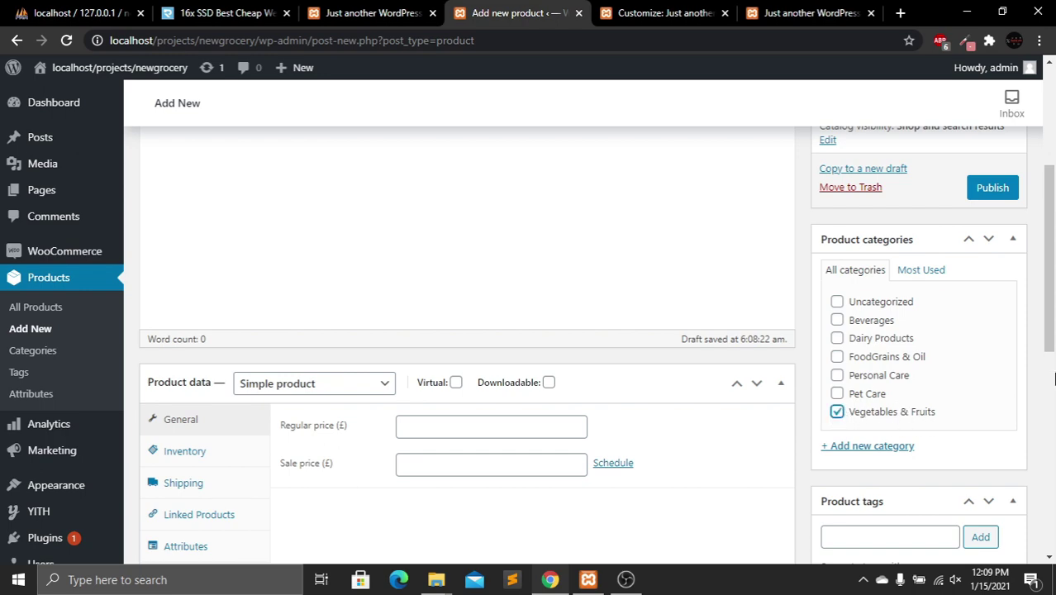
Enter a regular price of 40 and a sale price of 35 in Product data > General
scroll(1054, 389, "up", 2)
scroll(1054, 388, "down", 5)
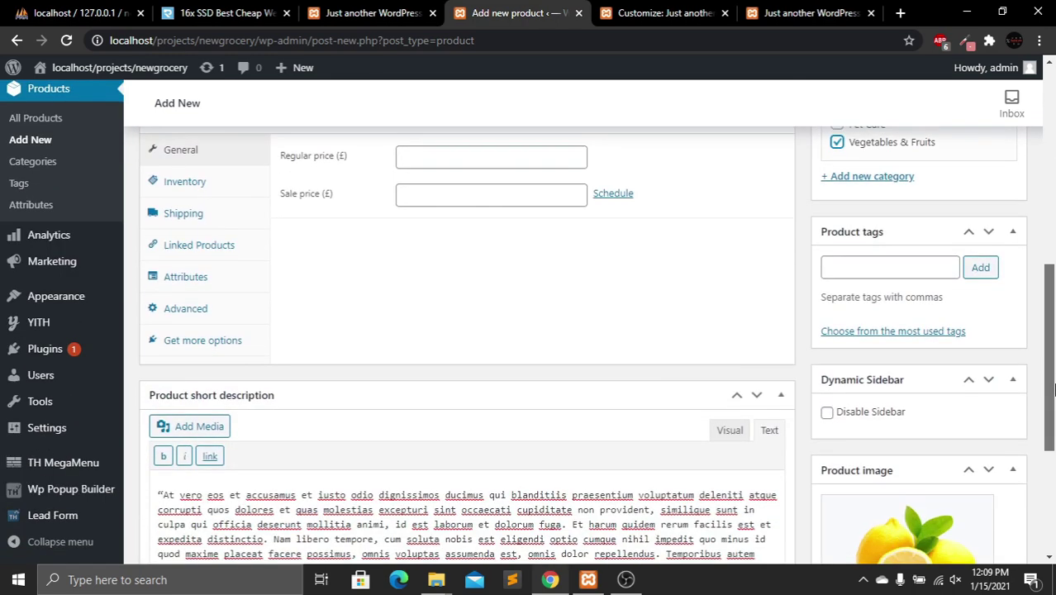
scroll(1054, 388, "up", 1)
left_click(459, 249)
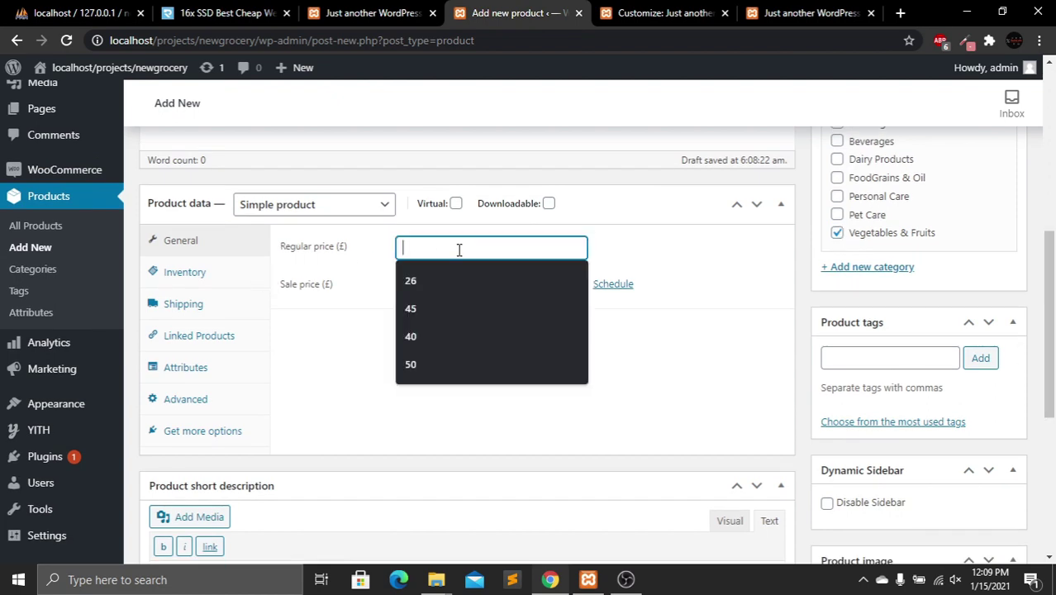
left_click(426, 334)
left_click(439, 281)
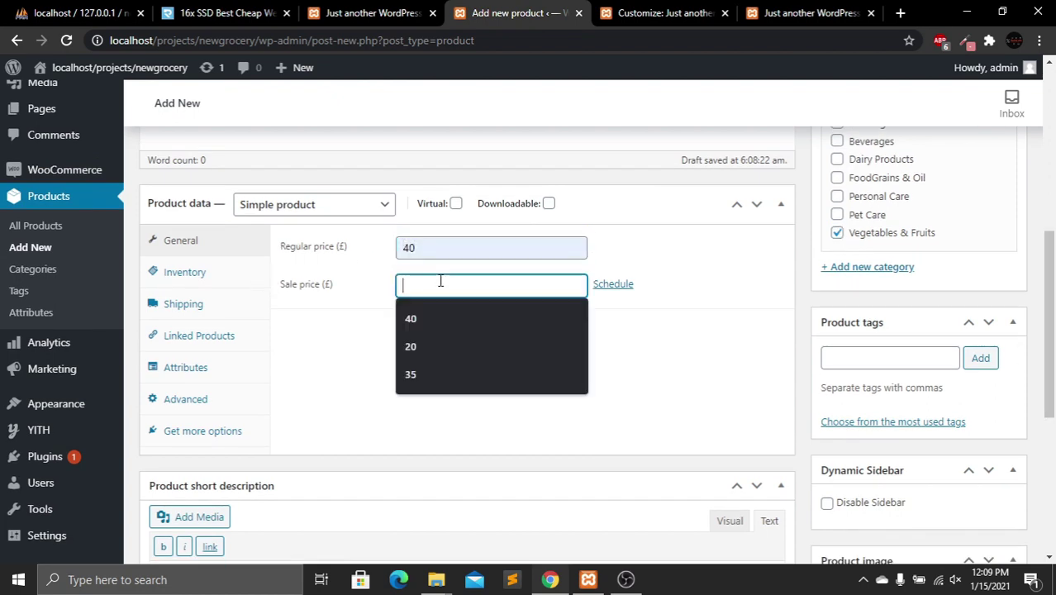
left_click(424, 374)
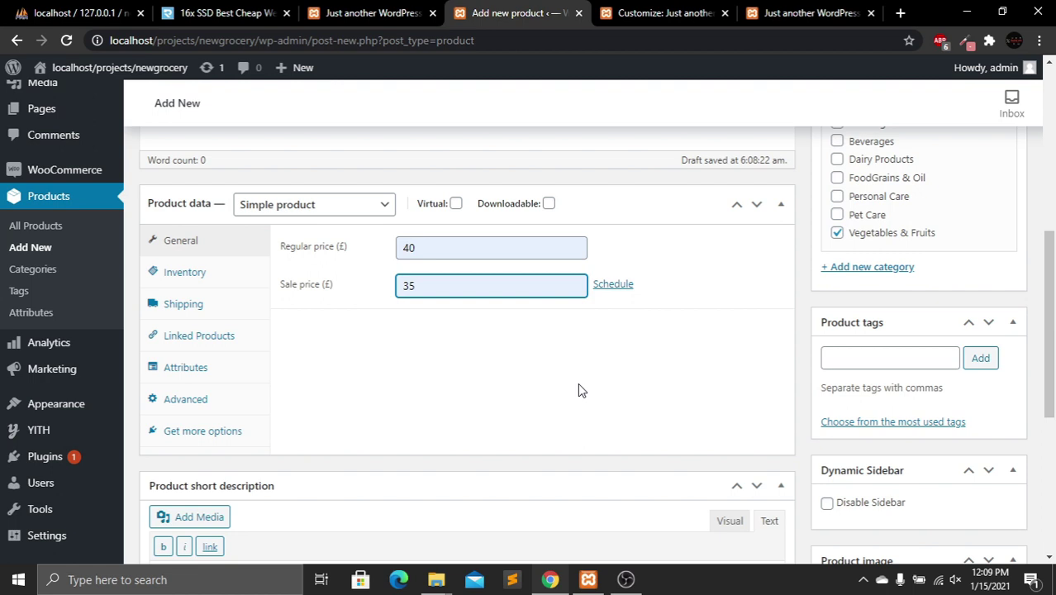
Look through the Inventory, Shipping, Linked products, Attributes, Advanced and extensions tabs, then return to General
left_click(199, 278)
left_click(200, 308)
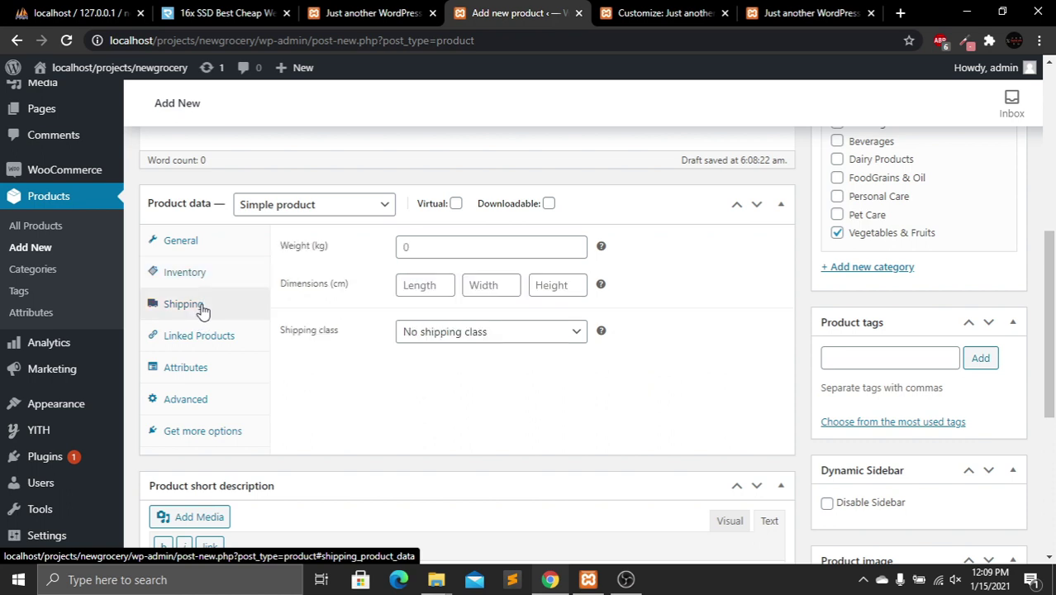
left_click(232, 345)
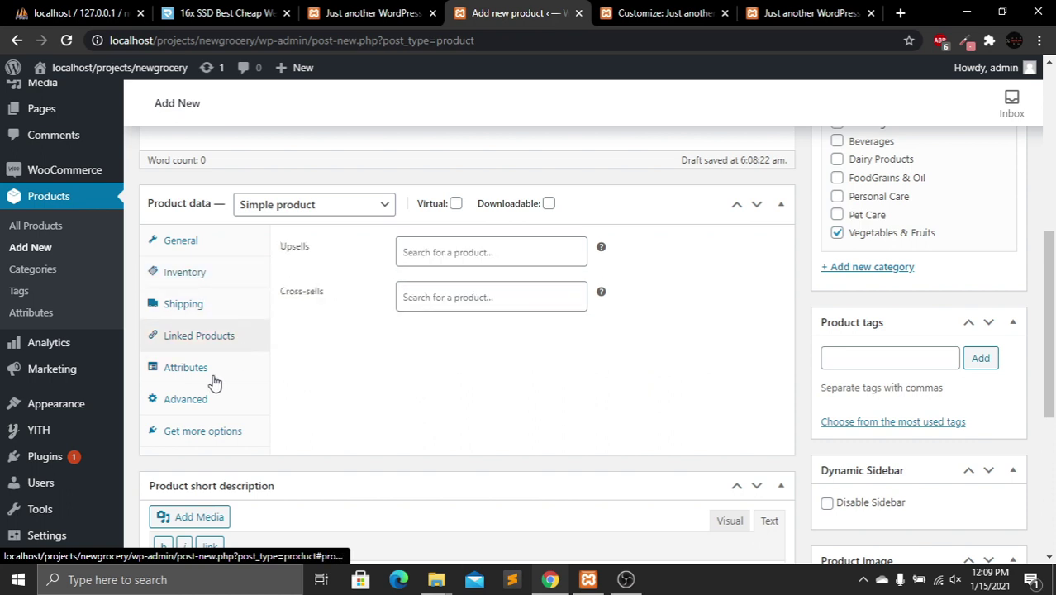
left_click(212, 377)
left_click(211, 403)
left_click(202, 432)
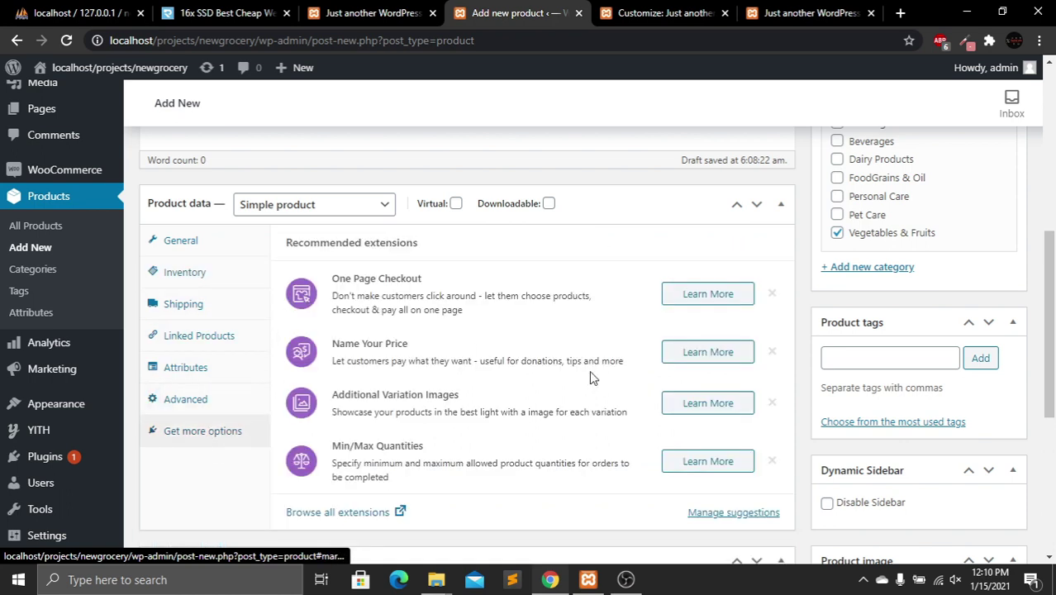
left_click(223, 242)
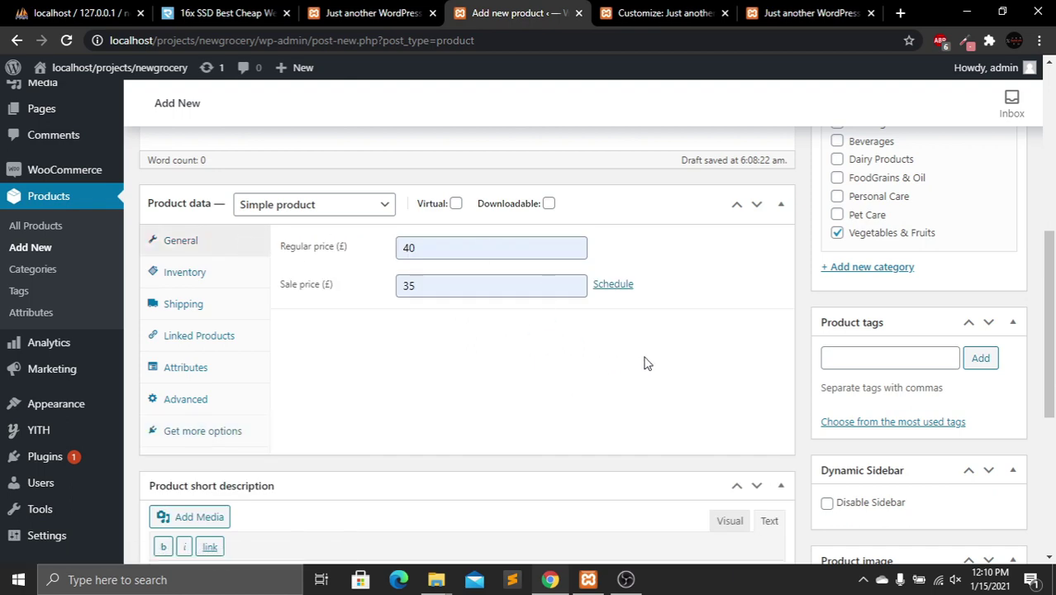
Review the Fresh Orange title and short description, then publish the product
scroll(379, 246, "up", 6)
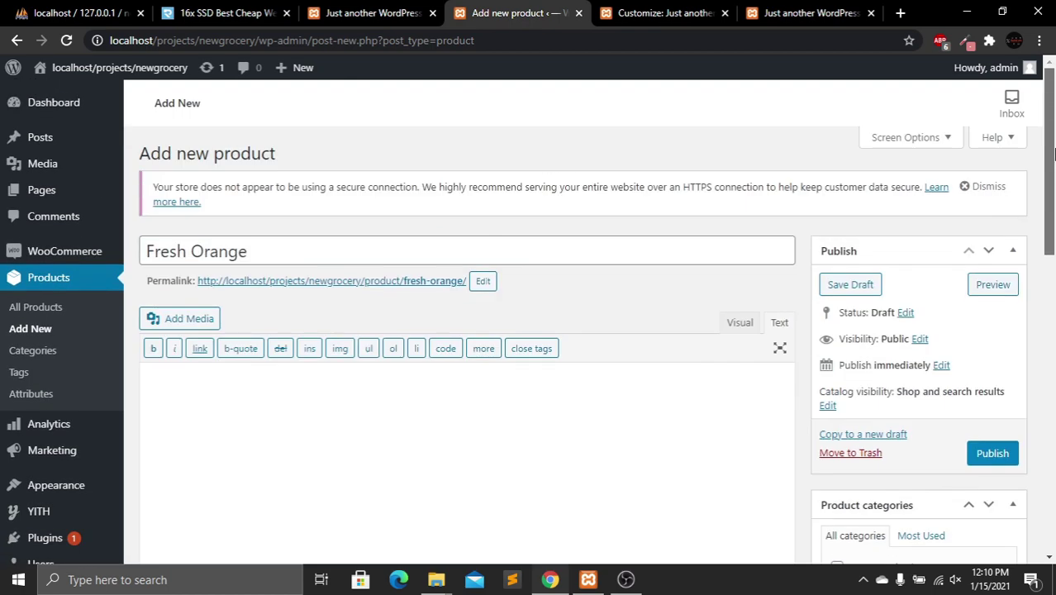
triple_click(304, 251)
scroll(735, 308, "down", 6)
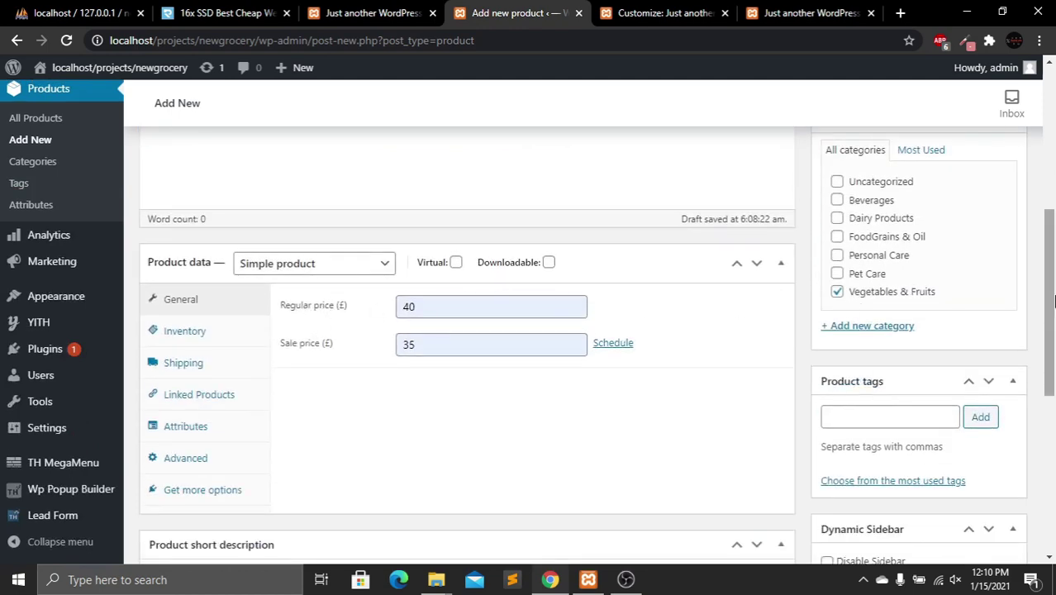
scroll(525, 309, "down", 5)
left_click_drag(362, 295, 475, 310)
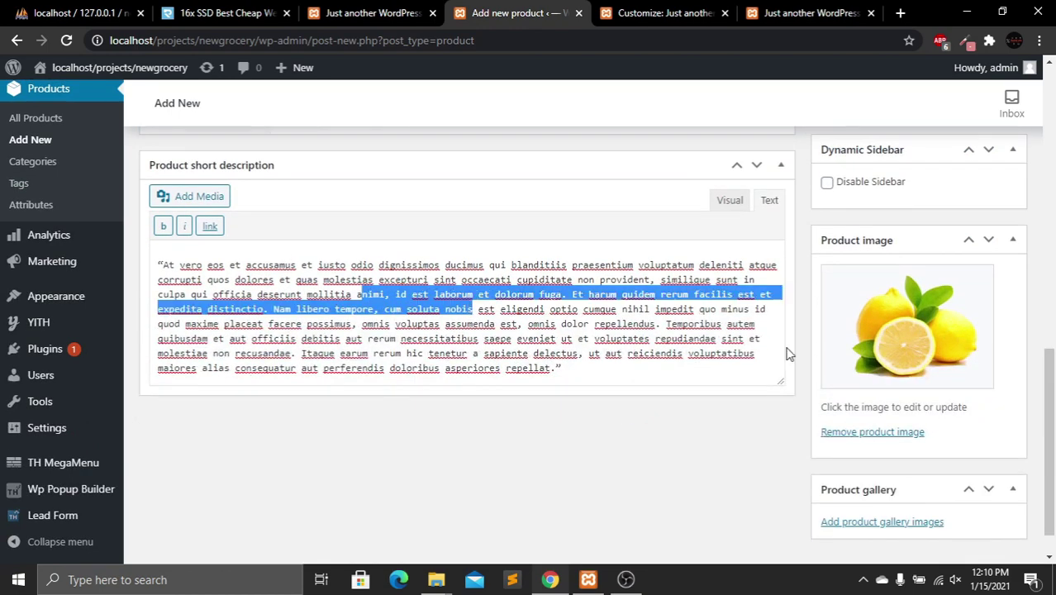
scroll(786, 354, "up", 10)
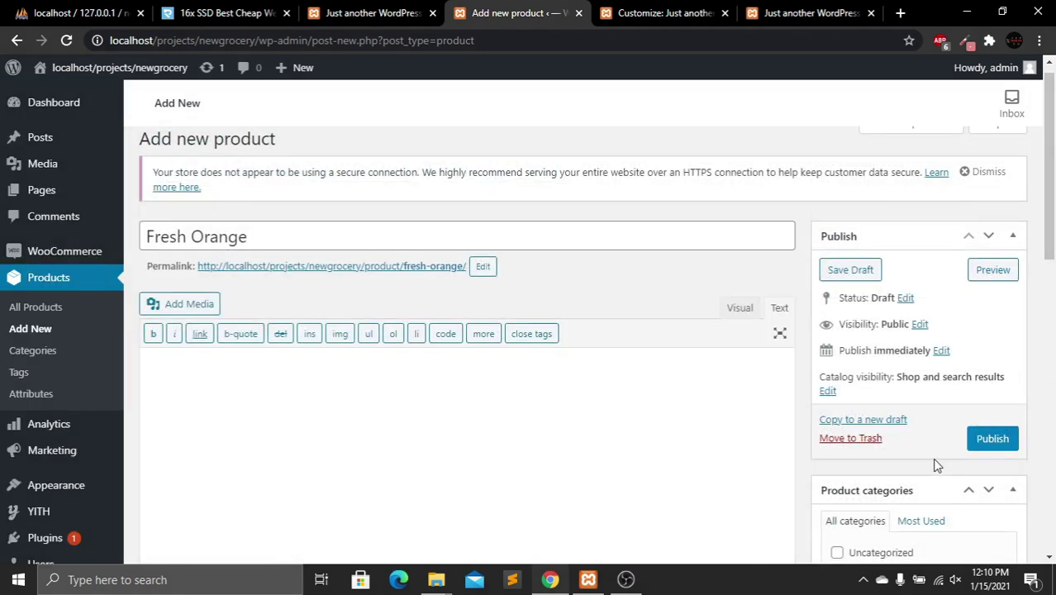
left_click(993, 439)
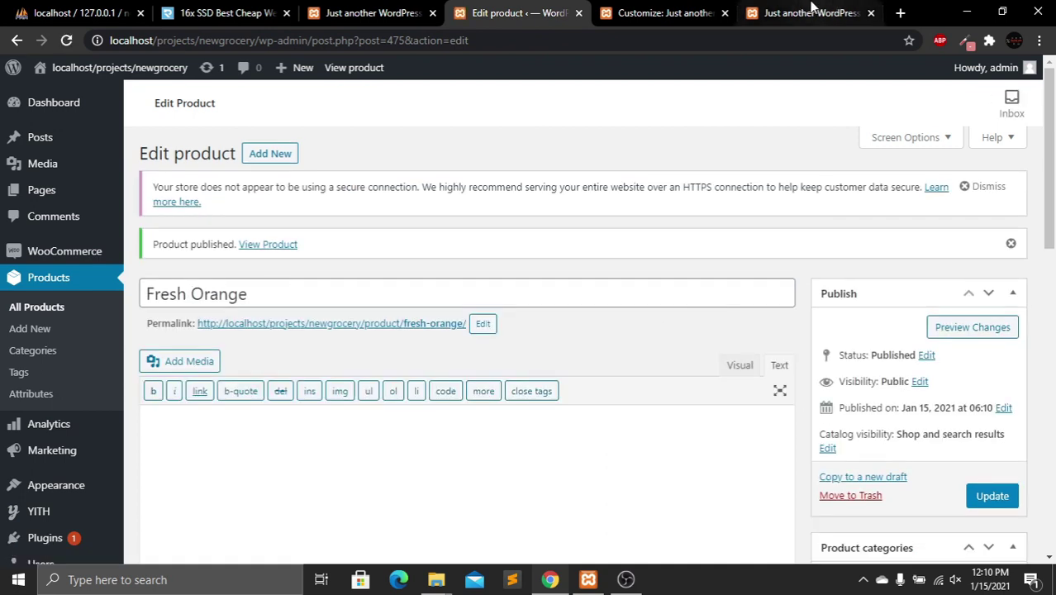
left_click(806, 12)
left_click(66, 41)
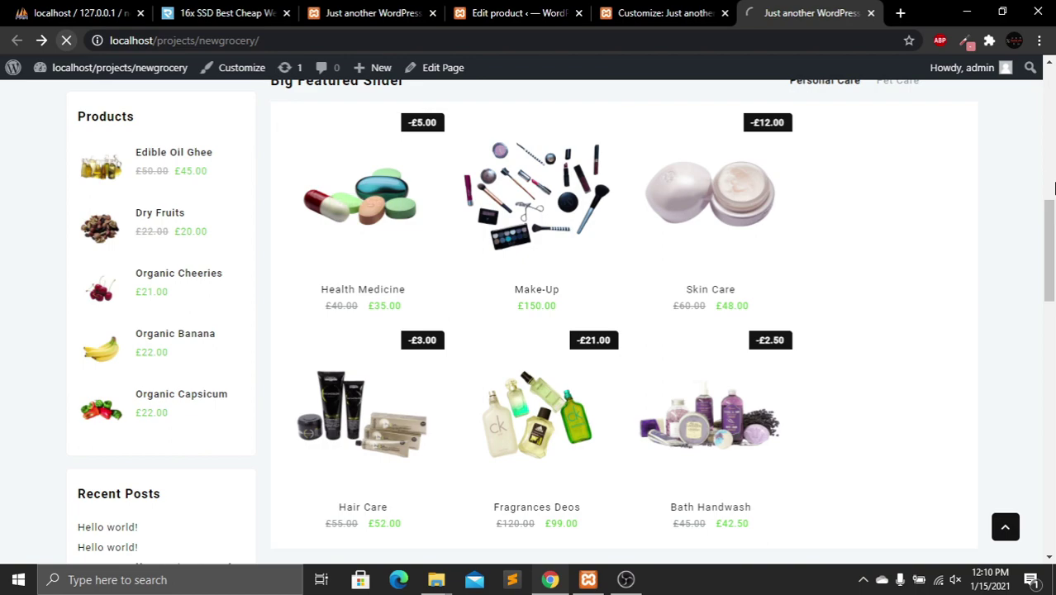
left_click_drag(1047, 208, 1052, 310)
mouse_move(361, 351)
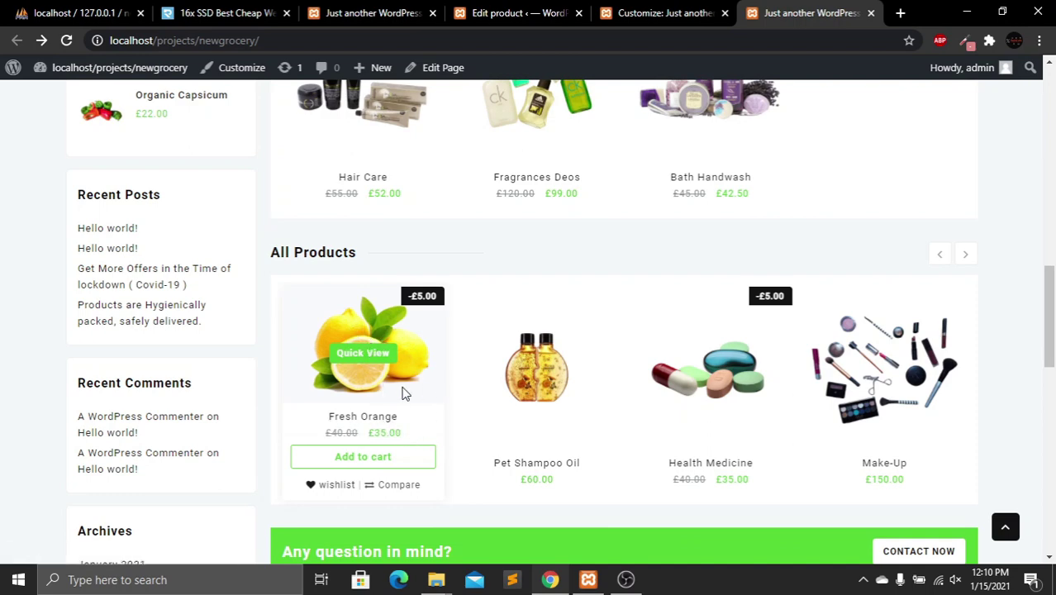
scroll(386, 363, "up", 15)
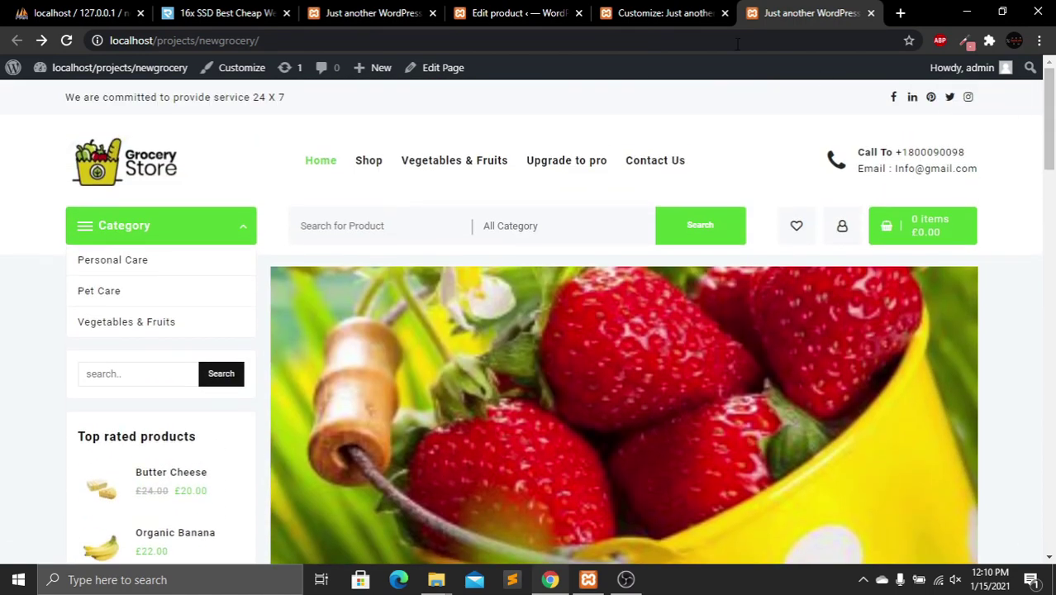
left_click(512, 13)
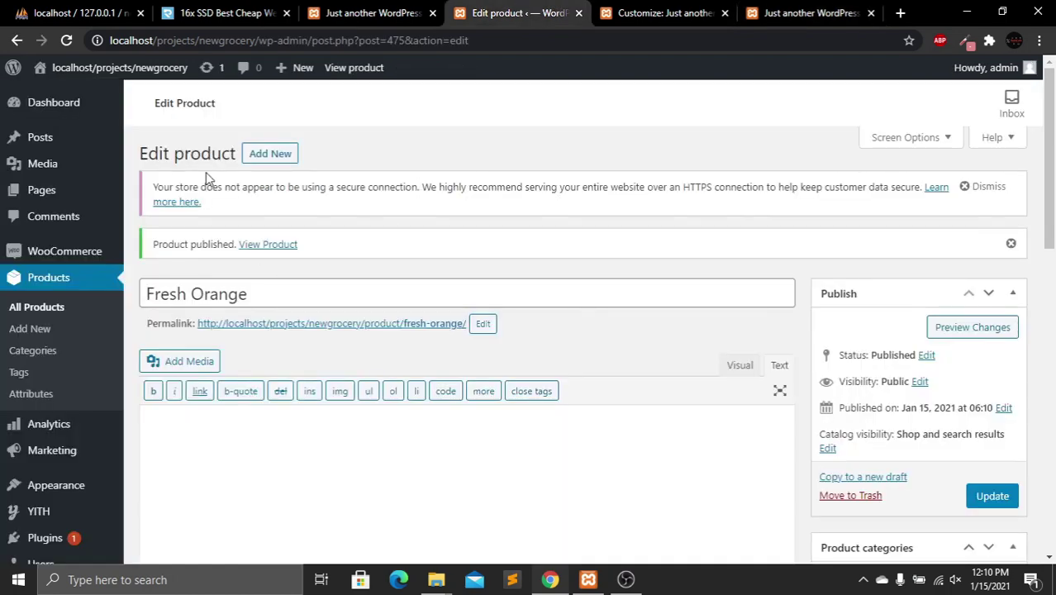
Start a new product named 'Organic Fruits' with the pasted Lorem ipsum short description
left_click(268, 153)
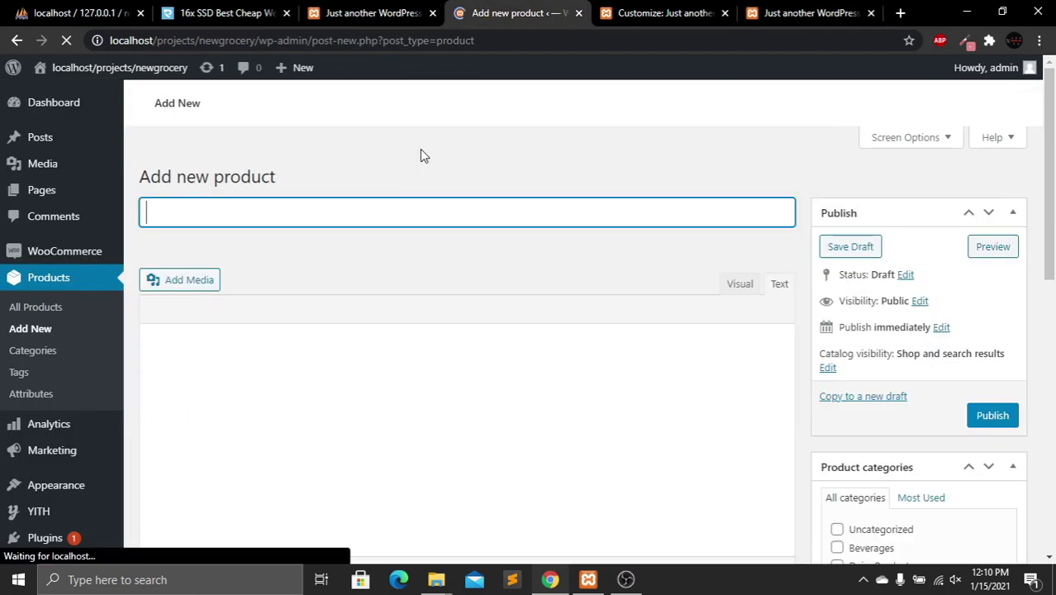
type("Organic Fruits")
left_click_drag(1049, 213, 1053, 488)
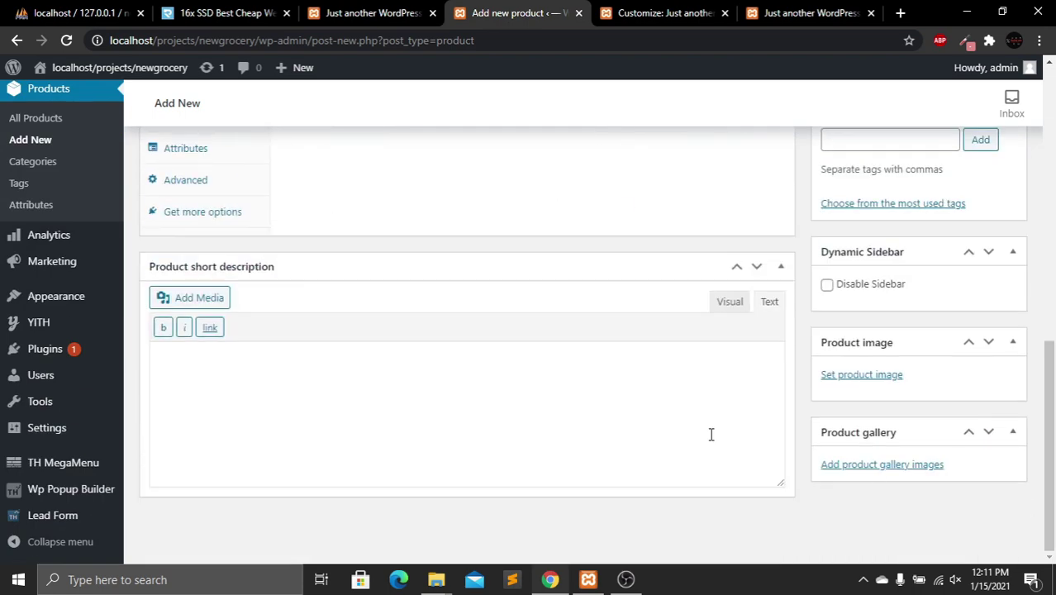
left_click(542, 399)
type("\"At vero eos et accusamus et iusto odio dignissimos ducimus qui blanditiis praesentium voluptatum deleniti atque corrupti quos dolores et quas molestias excepturi sint occaecati cupiditate non provident, similique sunt in culpa qui officia deserunt mollitia animi, id est laborum et dolorum fuga. Et harum quidem rerum facilis est et expedita distinctio. Nam libero tempore, cum soluta nobis est eligendi optio cumque nihil impedit quo minus id quod maxime placeat facere possimus, omnis voluptas assumenda est, omnis dolor repellendus. Temporibus autem quibusdam et aut officiis debitis aut rerum necessitatibus saepe eveniet ut et voluptates repudiandae sint et molestiae non recusandae. Itaque earum rerum hic tenetur a sapiente delectus, ut aut reiciendis voluptatibus maiores alias consequatur aut perferendis doloribus asperiores repellat.\"")
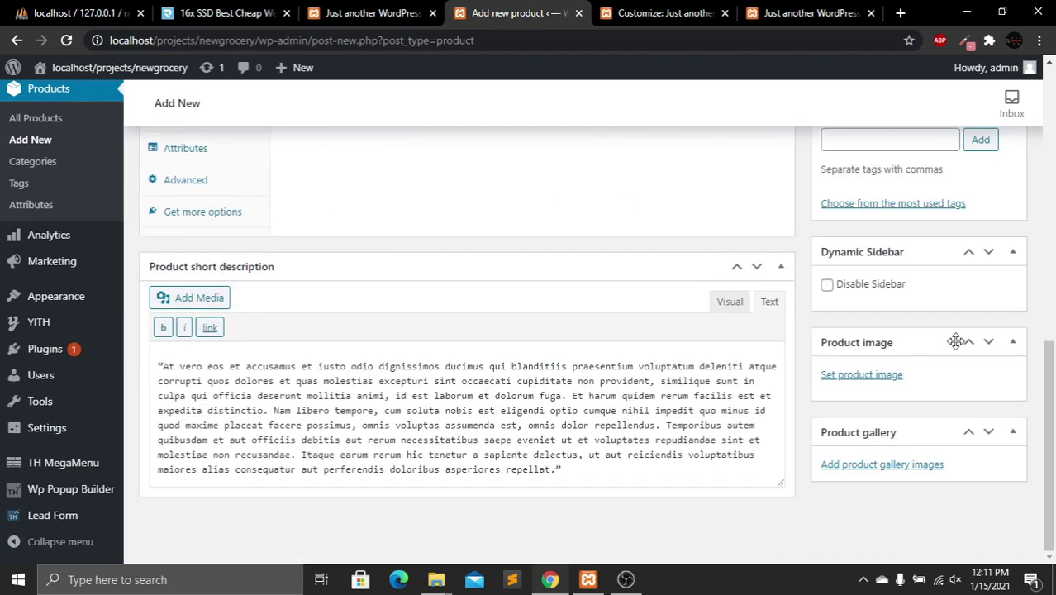
Upload bananas.jpg and set it as the Organic Fruits product image
left_click(826, 376)
left_click(527, 331)
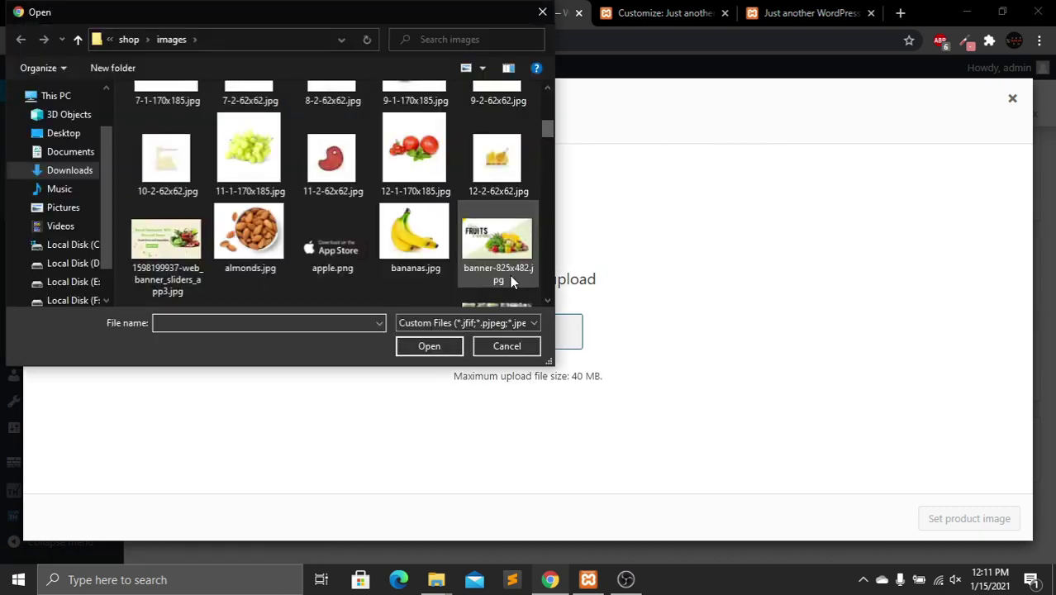
left_click(409, 238)
left_click(430, 345)
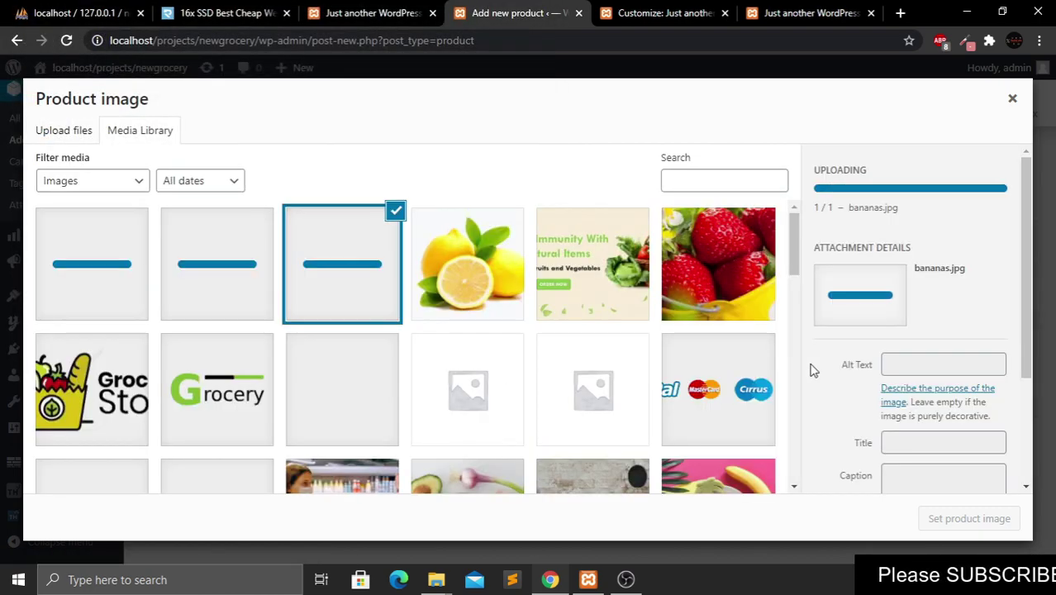
left_click(981, 527)
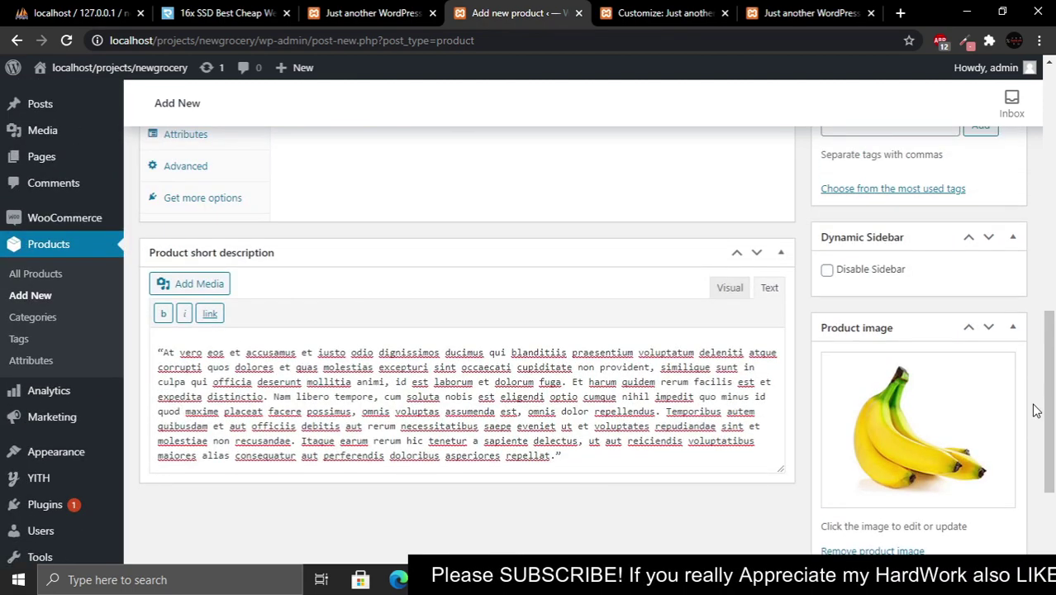
left_click_drag(1052, 351, 1049, 184)
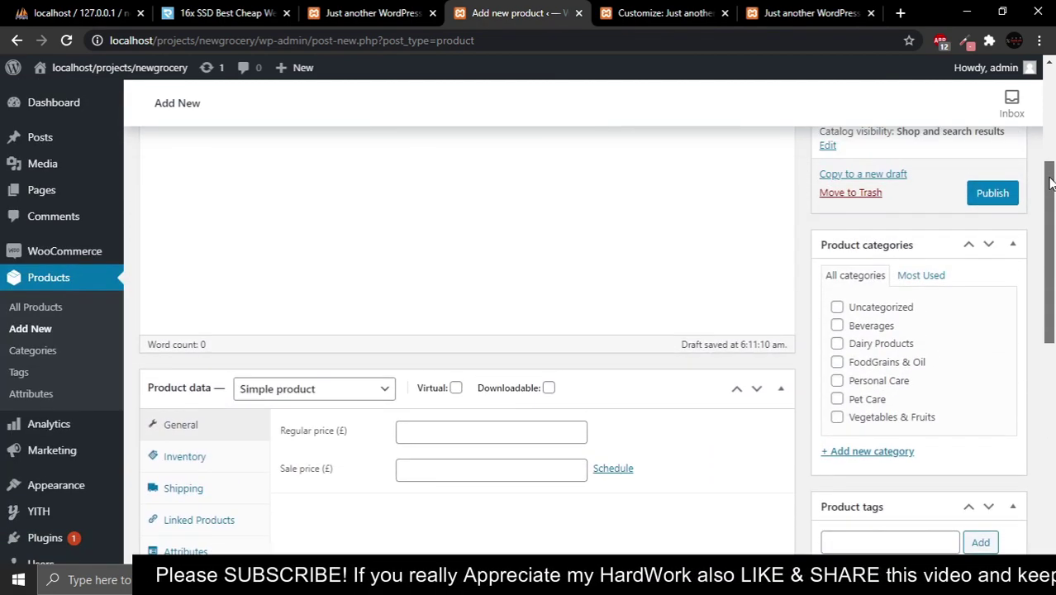
Tick Beverages, set regular price 45 and sale price 20, and publish Organic Fruits
left_click(837, 326)
scroll(949, 331, "down", 1)
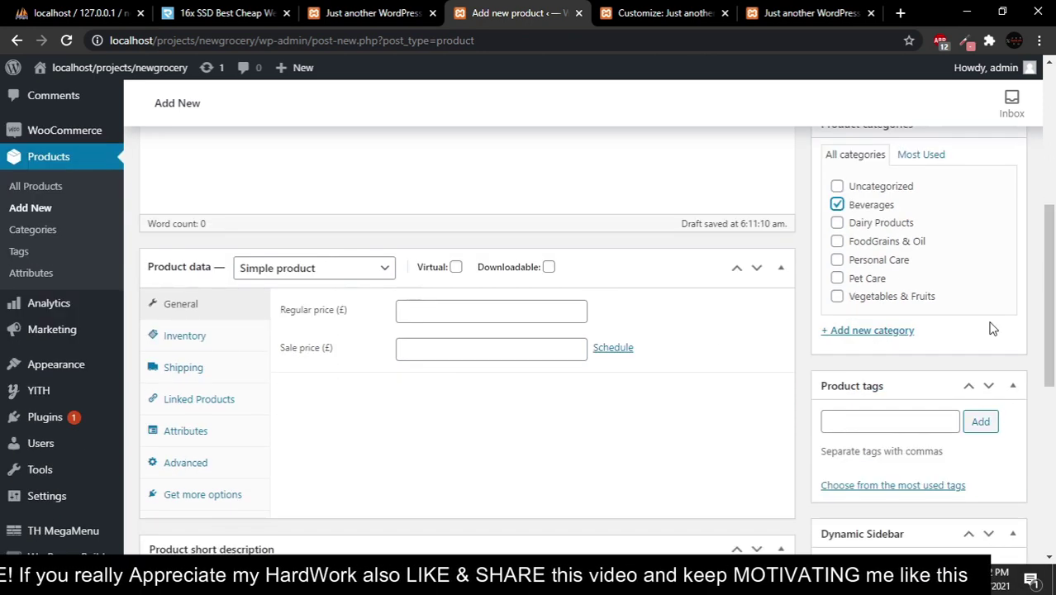
left_click(494, 312)
left_click(443, 399)
left_click(472, 349)
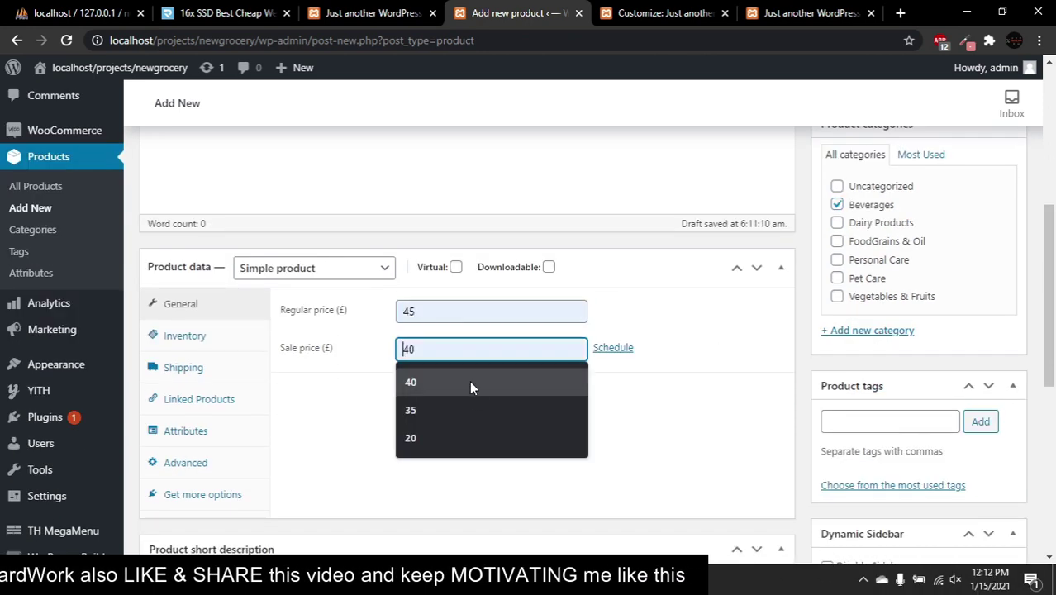
left_click(444, 437)
scroll(1049, 248, "down", 2)
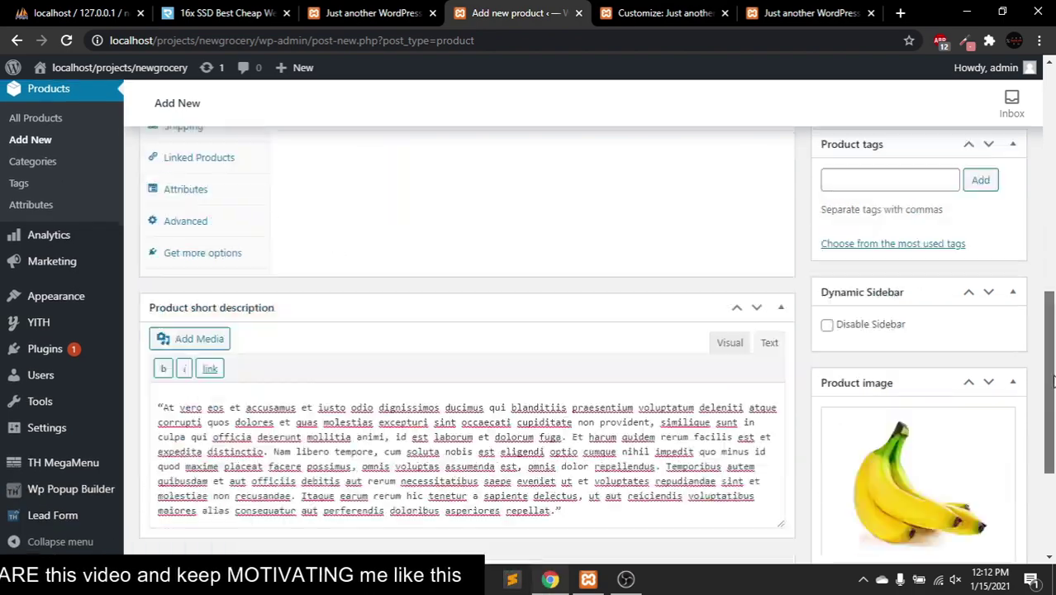
scroll(1049, 240, "up", 6)
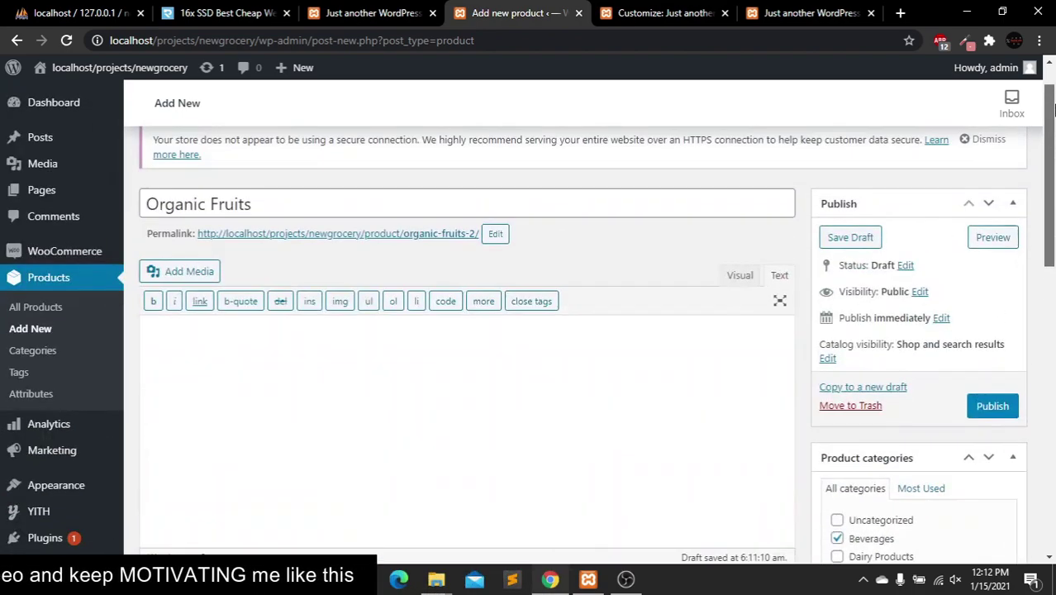
left_click(992, 406)
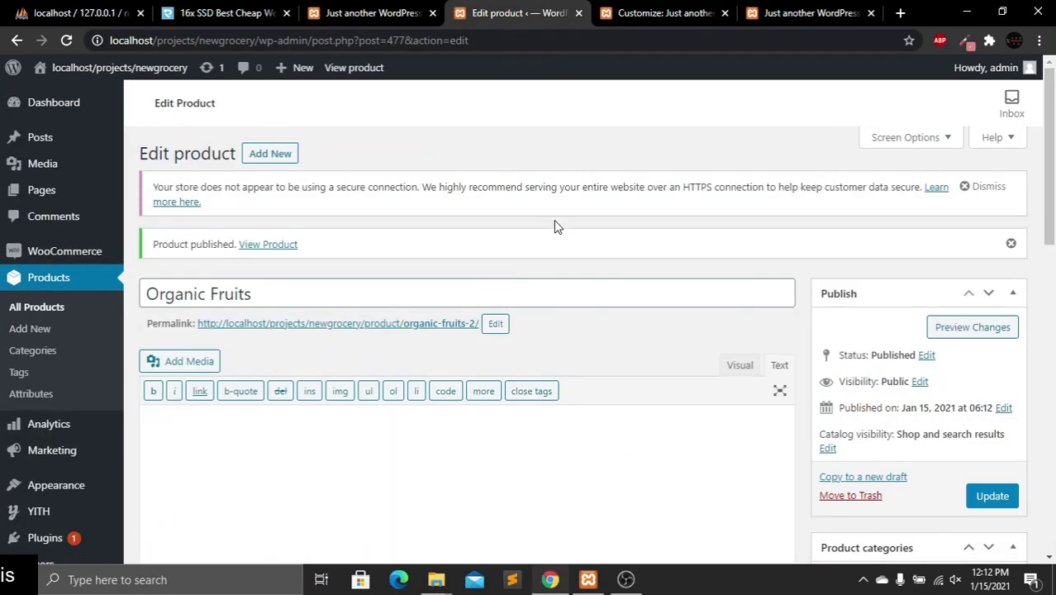
left_click(795, 10)
Reload the storefront home page, open Organic Fruits and add it to the cart
left_click(66, 39)
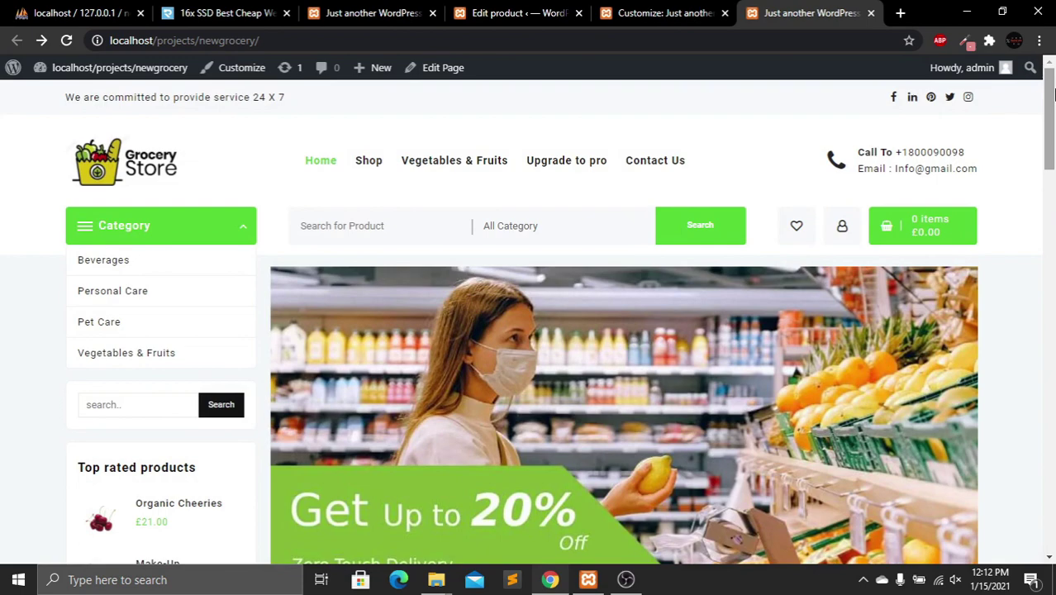
left_click_drag(1049, 107, 1050, 338)
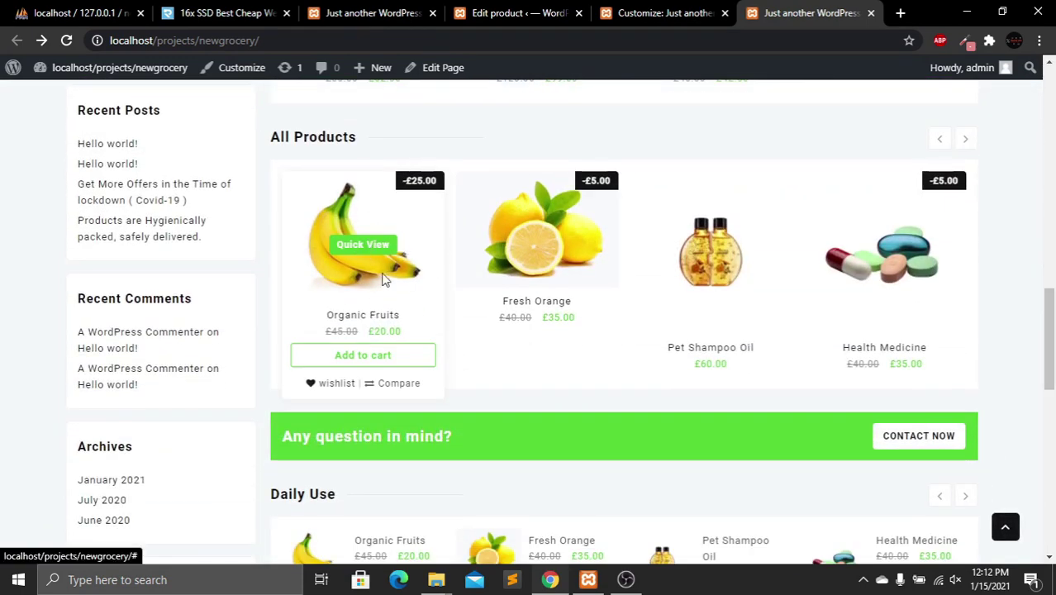
left_click(371, 281)
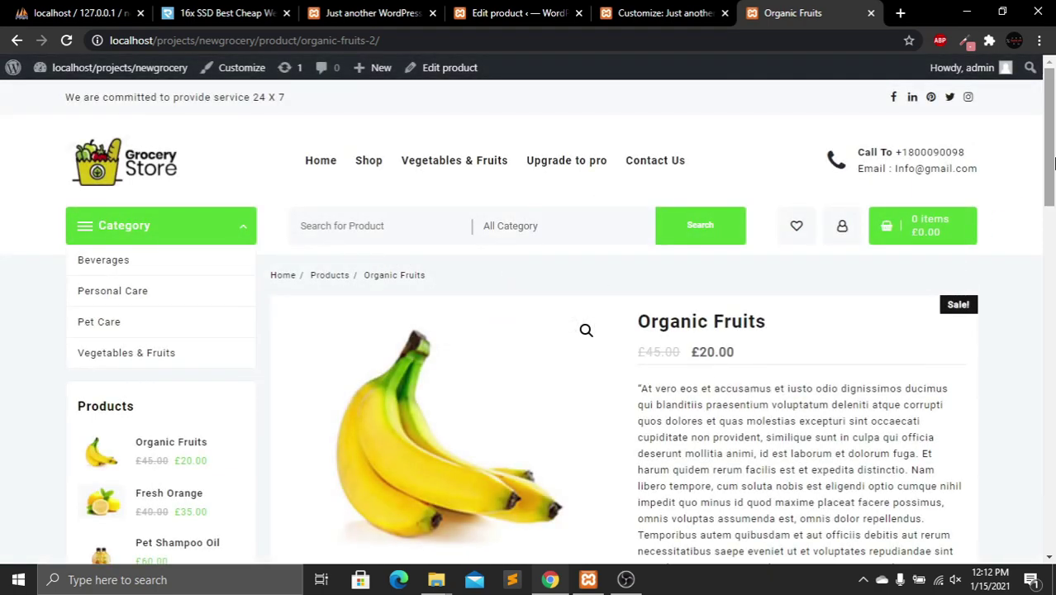
scroll(729, 353, "down", 2)
left_click_drag(646, 213, 862, 372)
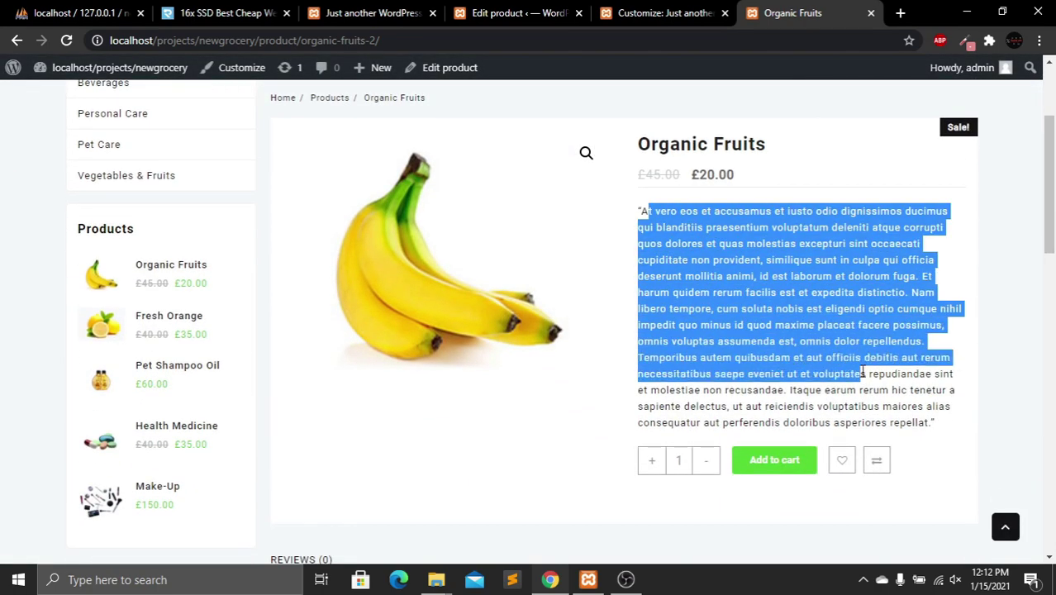
left_click(862, 371)
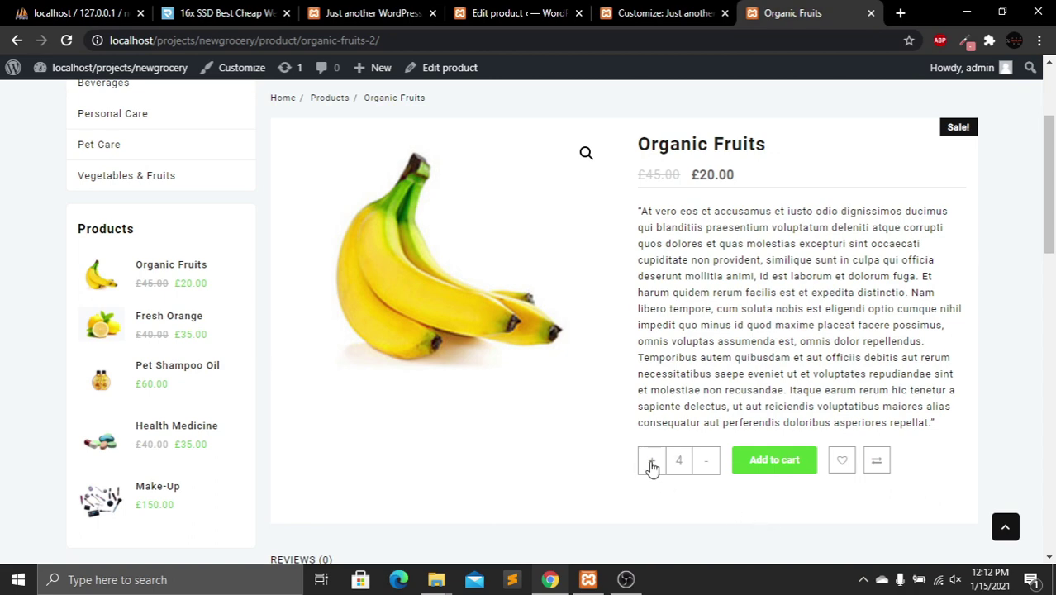
left_click(794, 465)
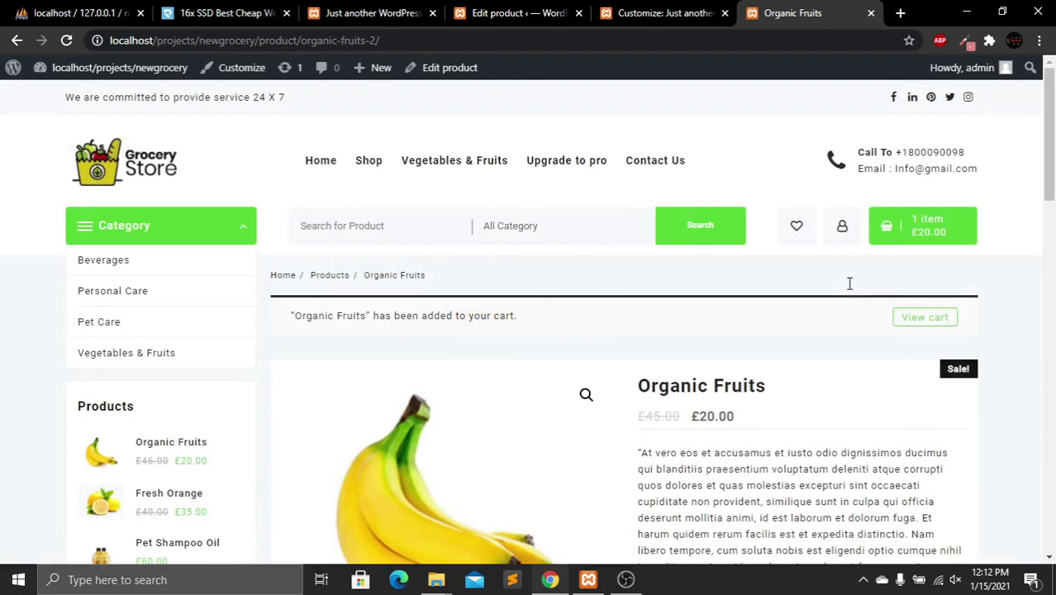
View the cart and proceed to the checkout page
left_click(924, 323)
left_click_drag(1053, 181, 1053, 309)
left_click(726, 410)
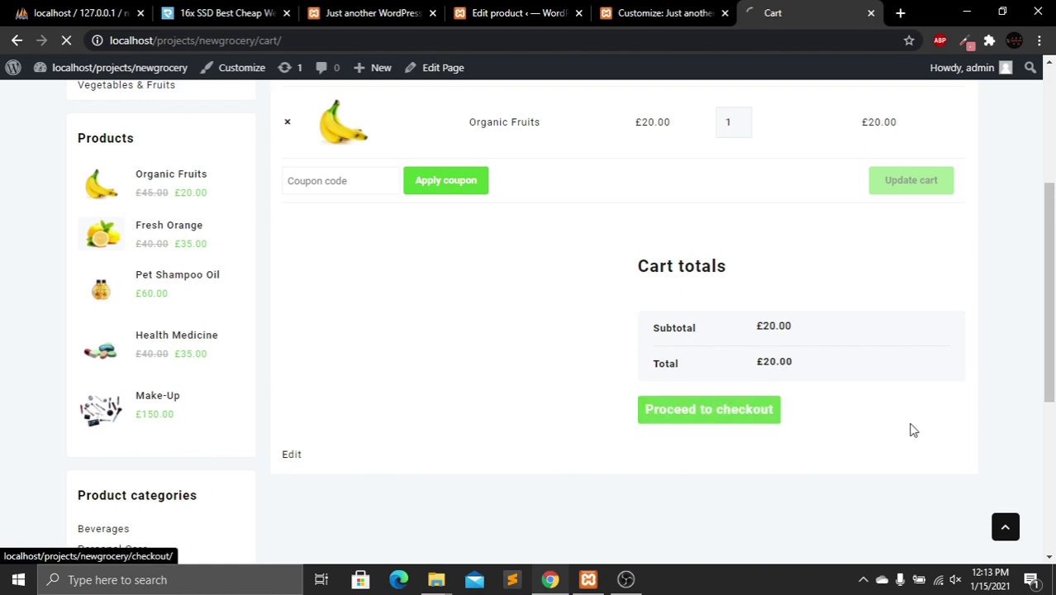
left_click_drag(1053, 173, 1054, 218)
scroll(359, 141, "down", 1)
Step through the billing detail fields and pick a billing country, then return to the admin
left_click(358, 141)
left_click(519, 147)
key("Tab")
left_click(458, 285)
left_click(589, 422)
left_click_drag(1053, 291, 1054, 165)
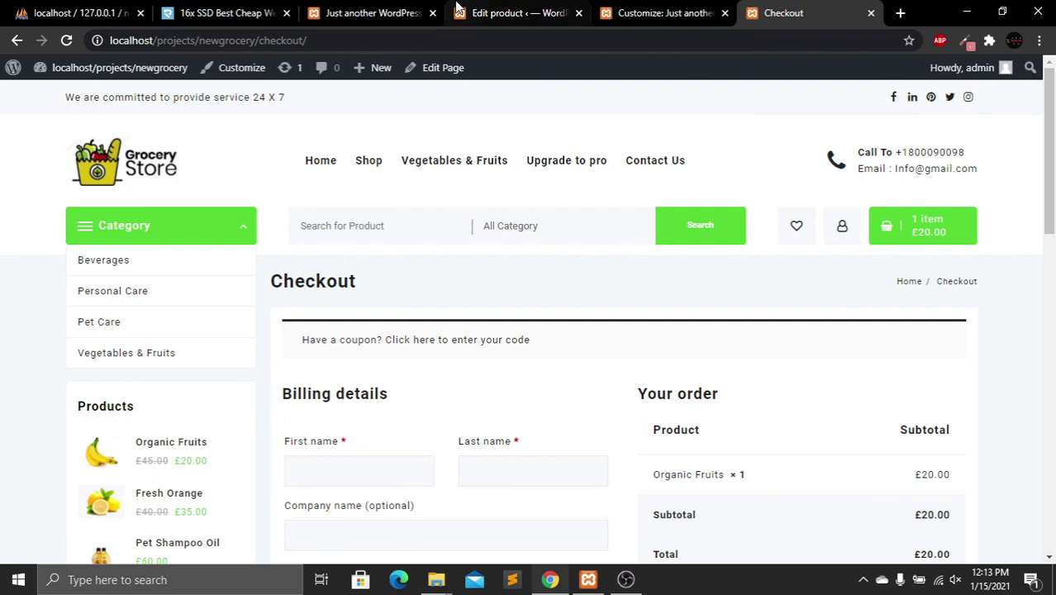
left_click(496, 13)
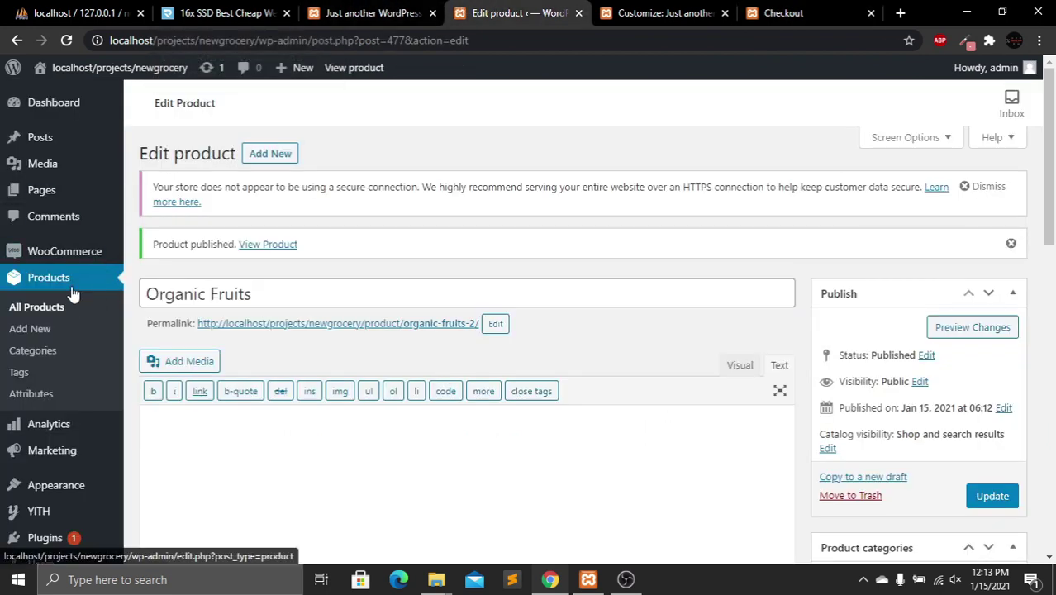
Turn on Cash on delivery under WooCommerce > Settings > Payments
mouse_move(45, 253)
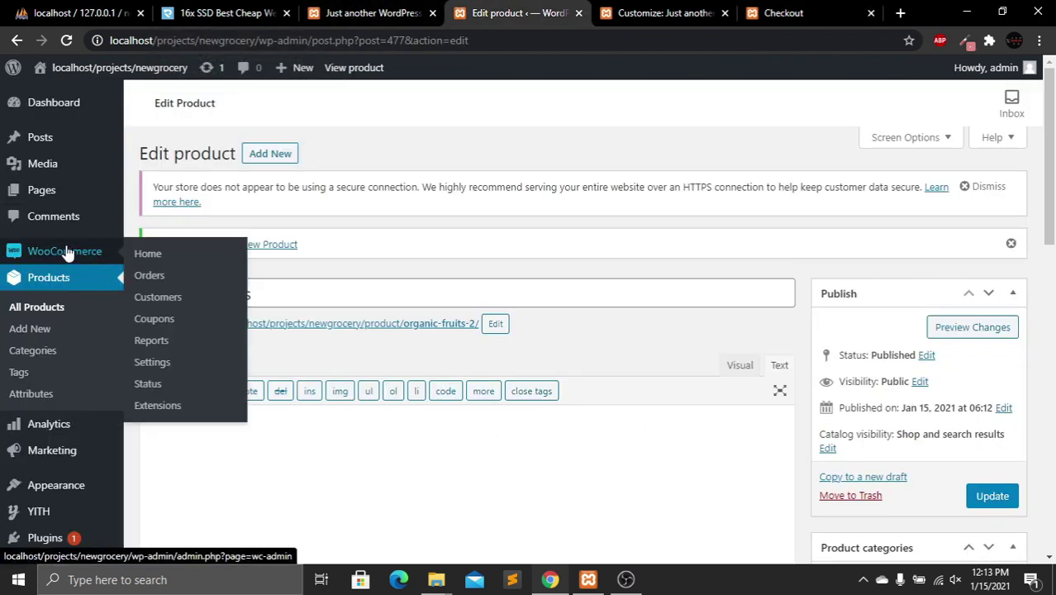
left_click(167, 361)
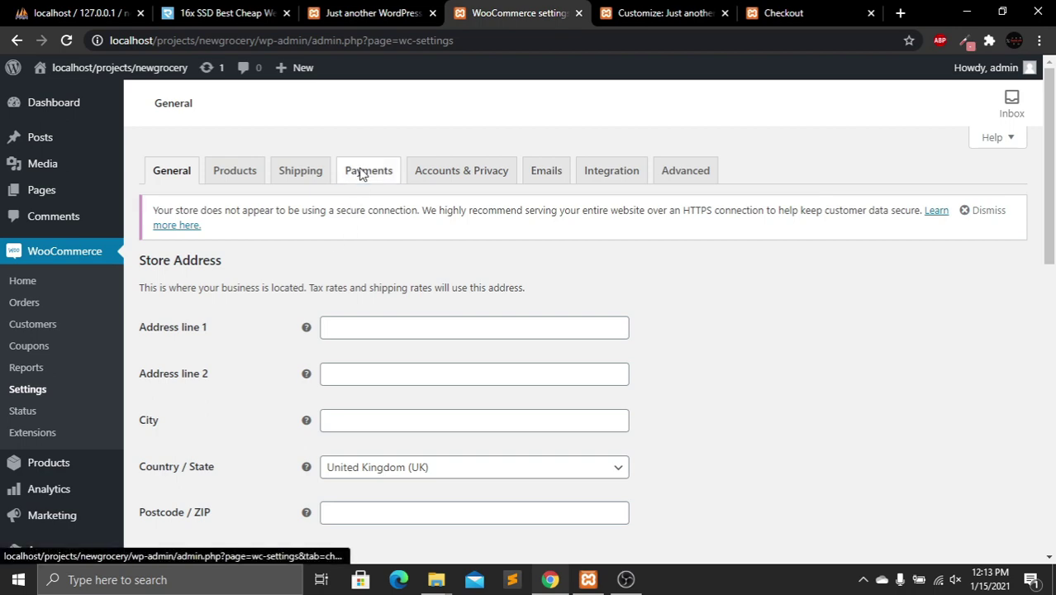
left_click(361, 174)
left_click_drag(1051, 213, 1052, 303)
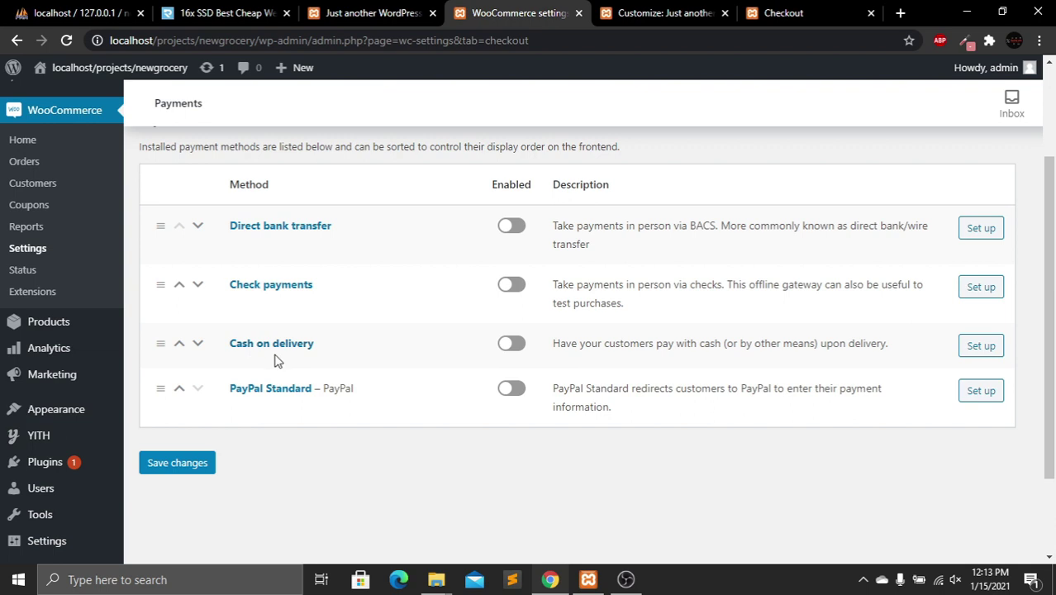
left_click(512, 350)
Review the Cash on delivery title, description and instructions, then save the settings
left_click(983, 348)
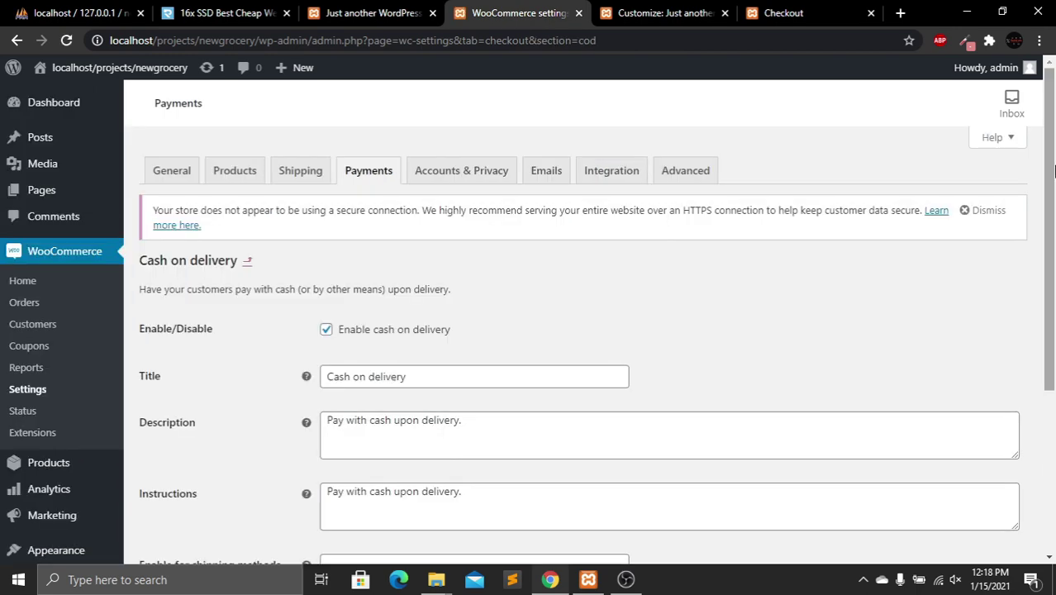
scroll(541, 230, "down", 3)
left_click_drag(447, 186, 384, 187)
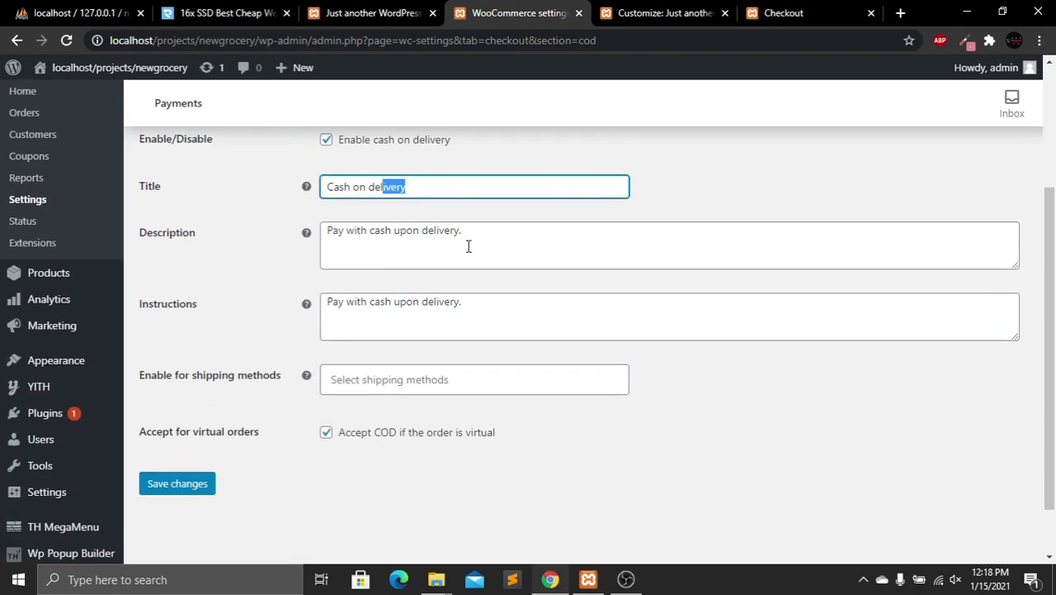
left_click_drag(438, 232, 439, 254)
left_click_drag(501, 310, 407, 303)
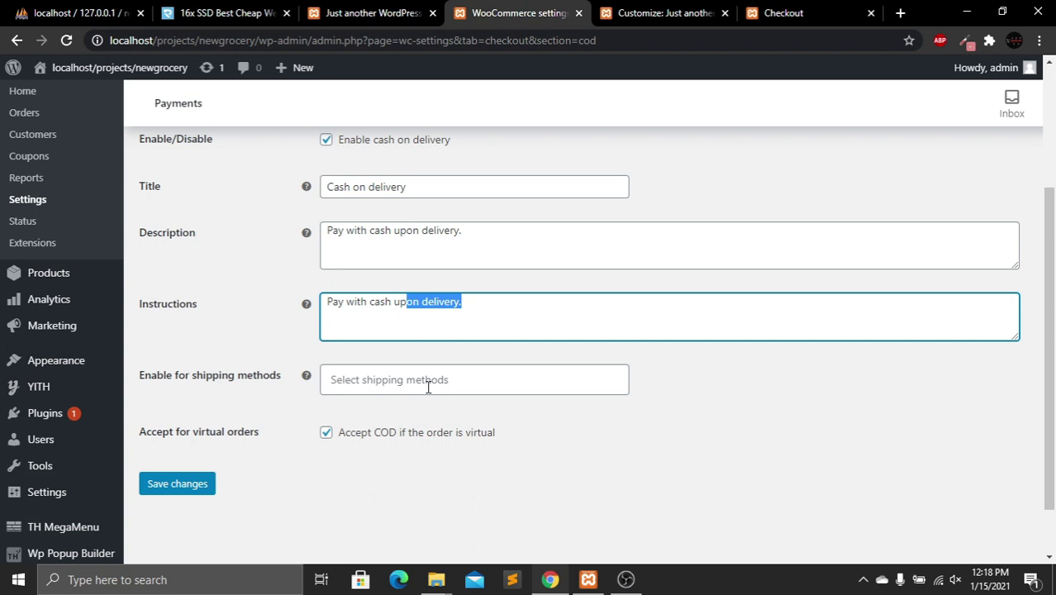
left_click(739, 467)
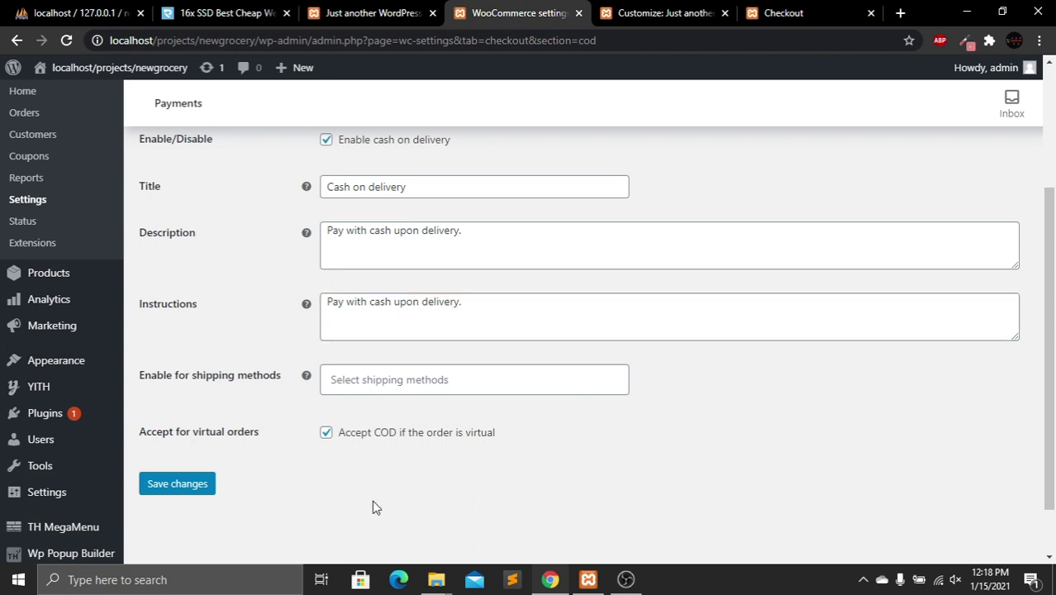
left_click(195, 487)
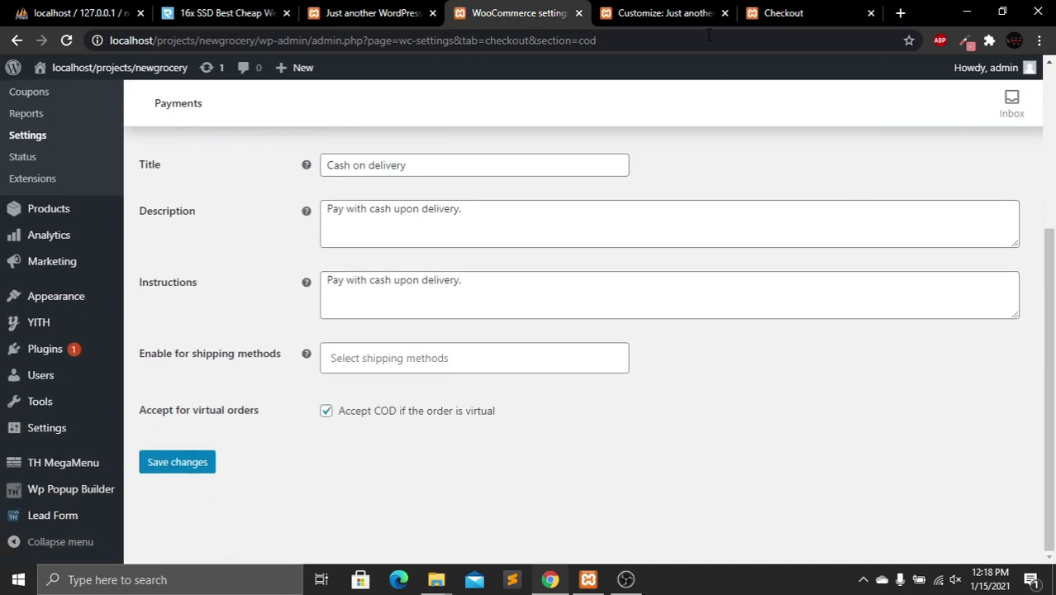
Check the Customizer and checkout page tabs, then come back to the Cash on delivery settings
left_click(660, 13)
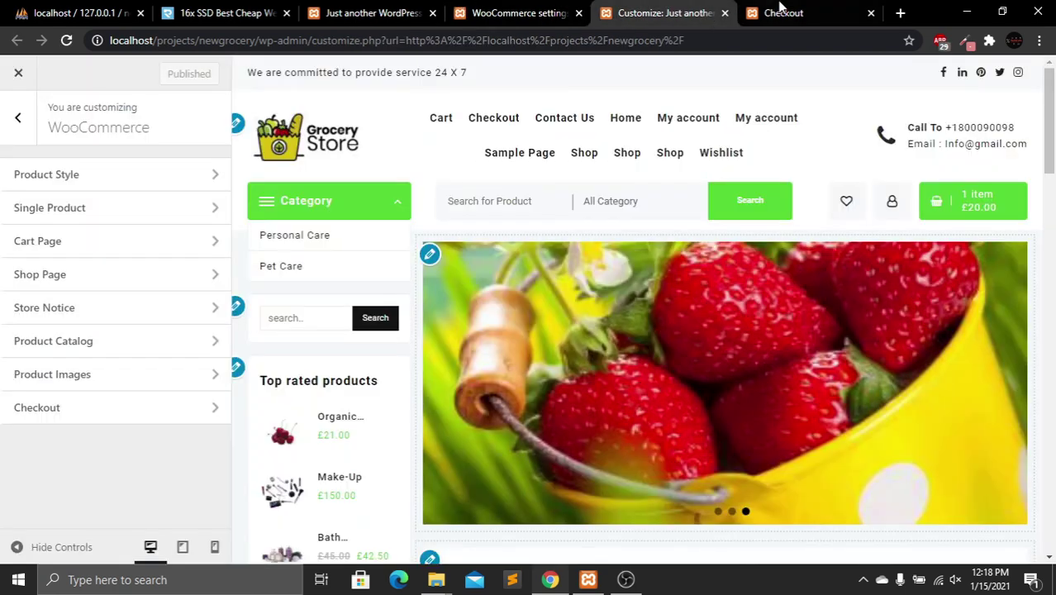
left_click(783, 12)
left_click_drag(1053, 225, 1053, 132)
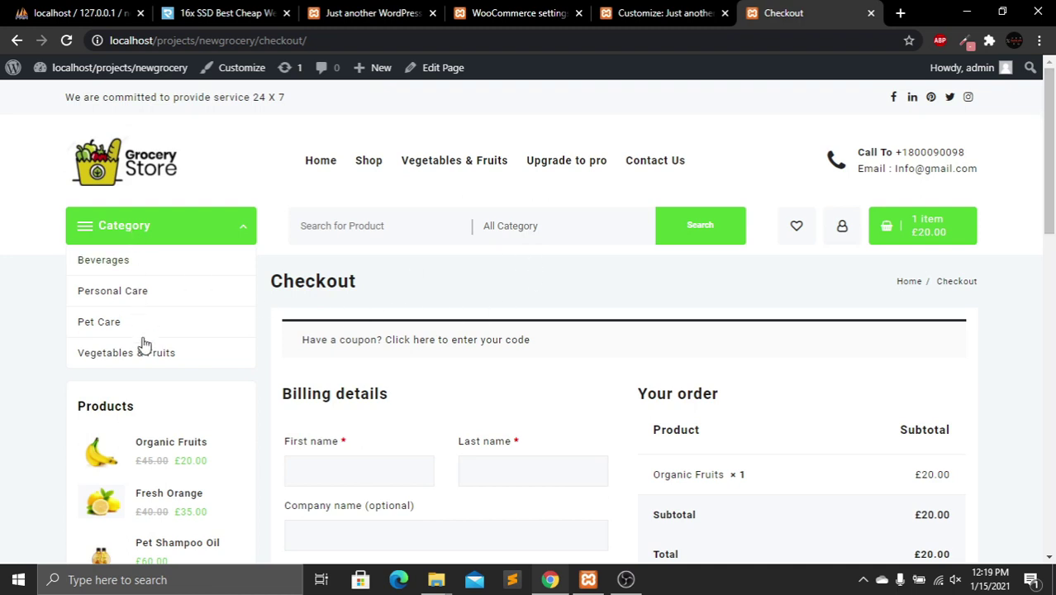
left_click(653, 11)
left_click(522, 10)
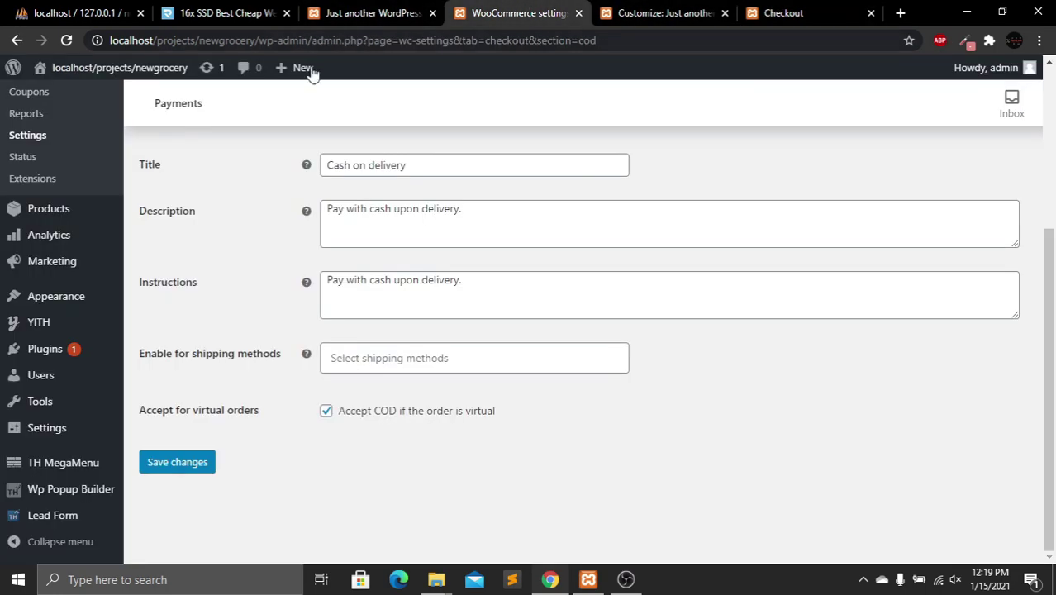
scroll(128, 212, "up", 2)
mouse_move(25, 344)
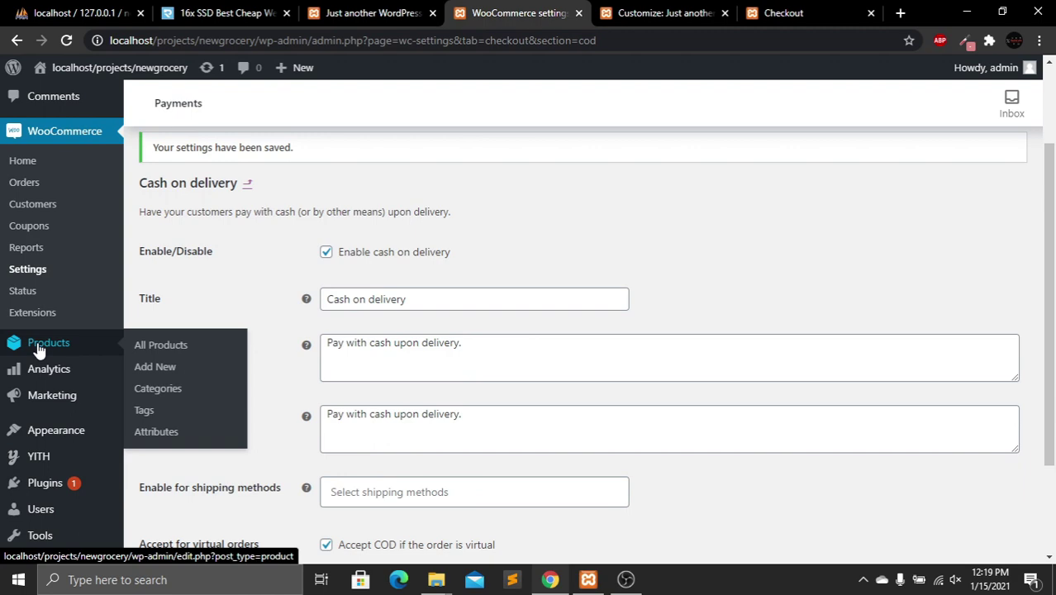
In Product categories, enter Fruits as both the category name and slug
left_click(149, 389)
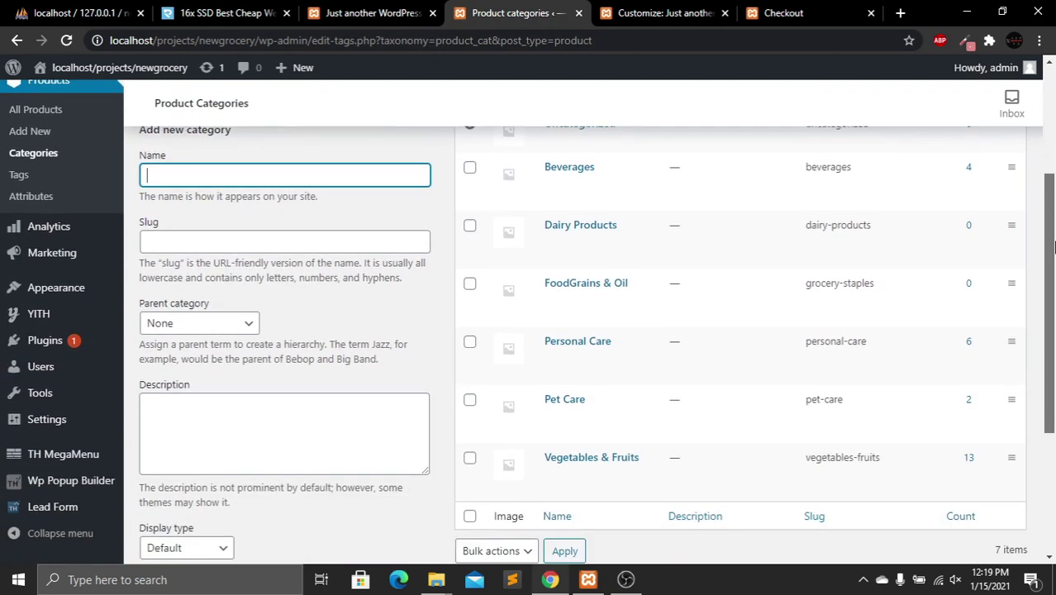
scroll(909, 331, "down", 5)
left_click_drag(1051, 401, 1051, 184)
scroll(1051, 183, "up", 2)
scroll(420, 193, "down", 2)
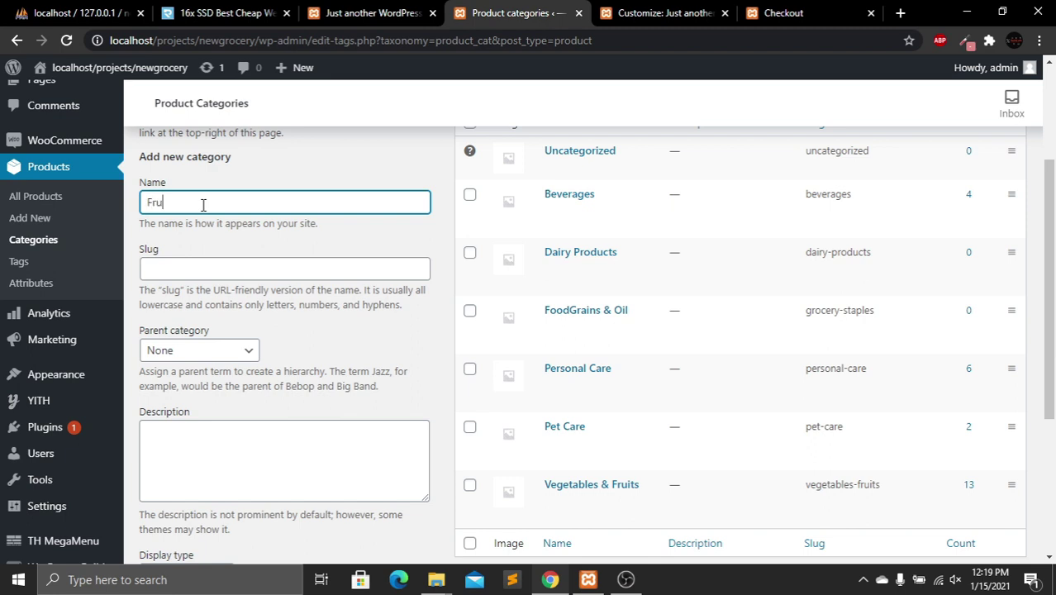
left_click(220, 274)
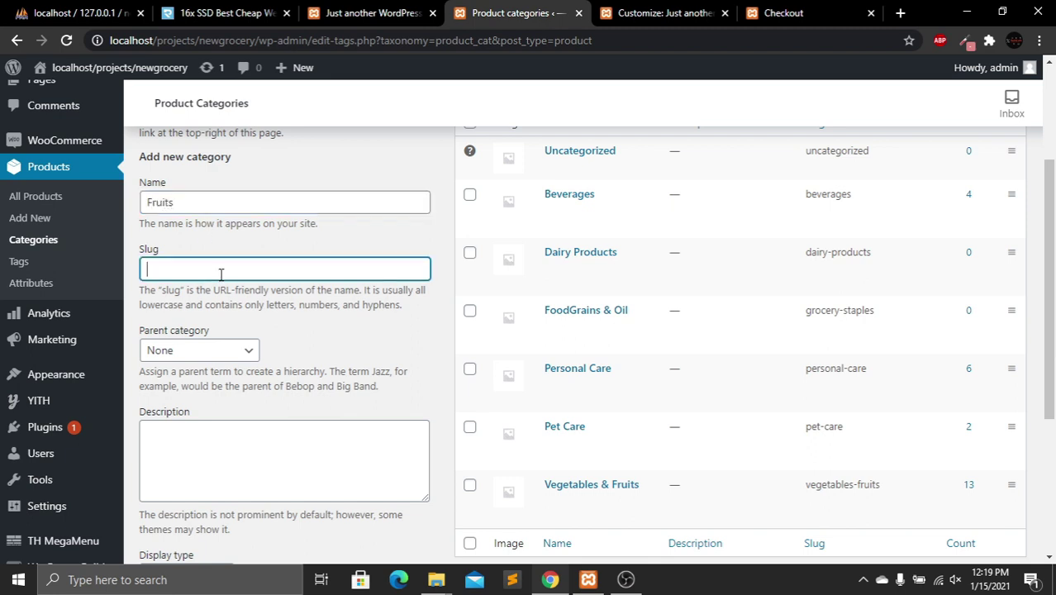
double_click(207, 203)
key("ctrl+c")
left_click(189, 273)
key("ctrl+v")
Leave Fruits without a parent category and add it
left_click(249, 352)
left_click(251, 353)
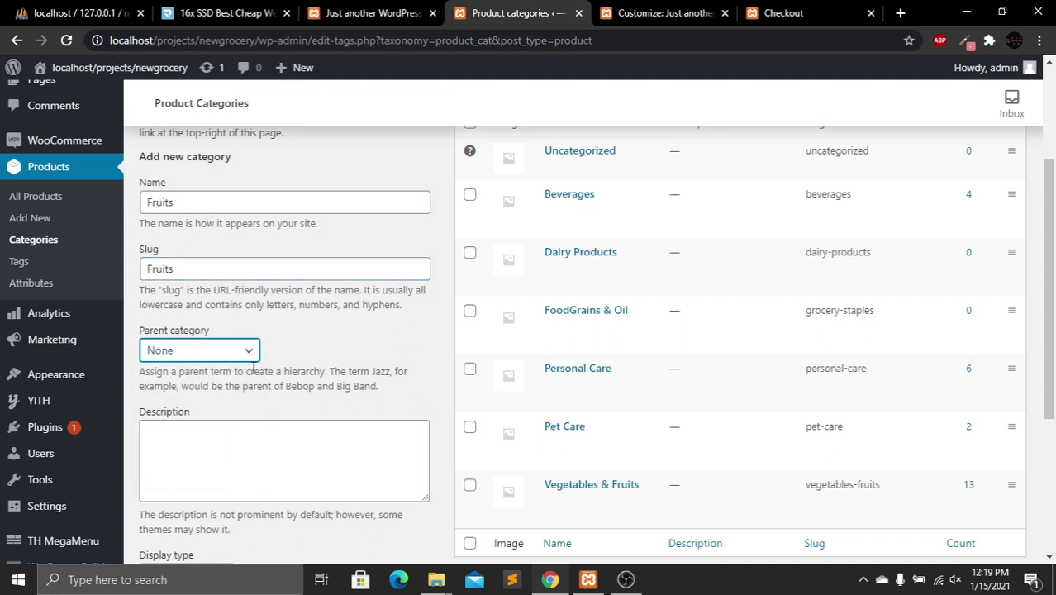
left_click(274, 452)
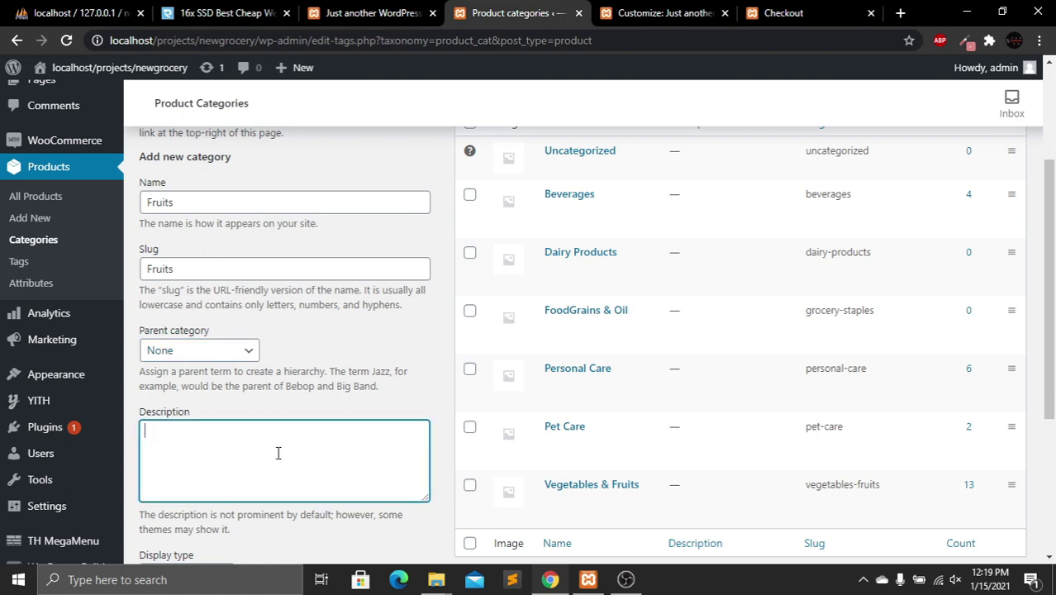
left_click_drag(1049, 251, 1054, 380)
left_click(205, 426)
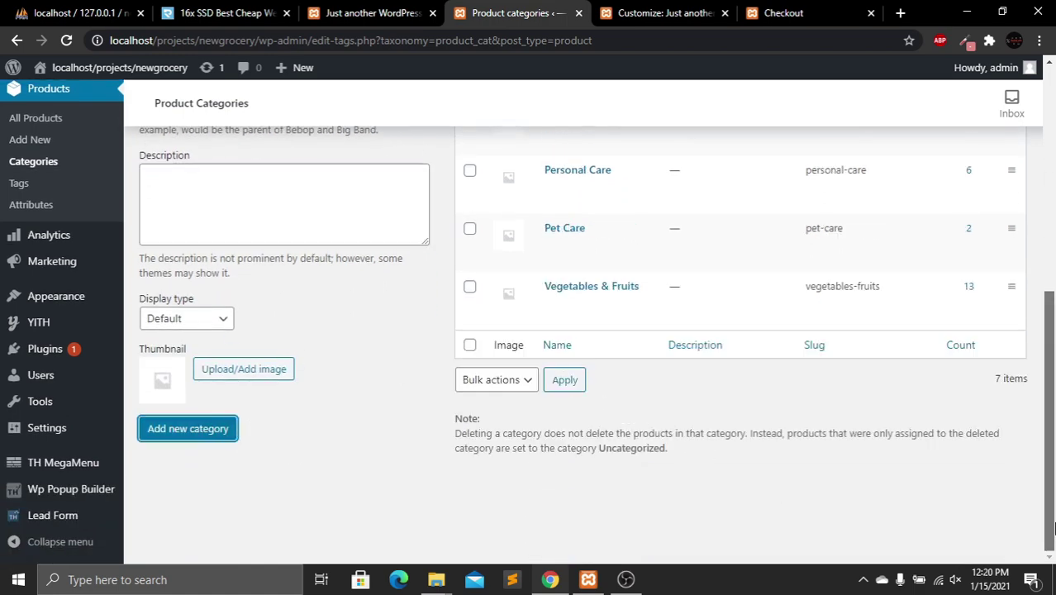
Delete the Fruits category and confirm the permanent deletion
scroll(661, 372, "up", 4)
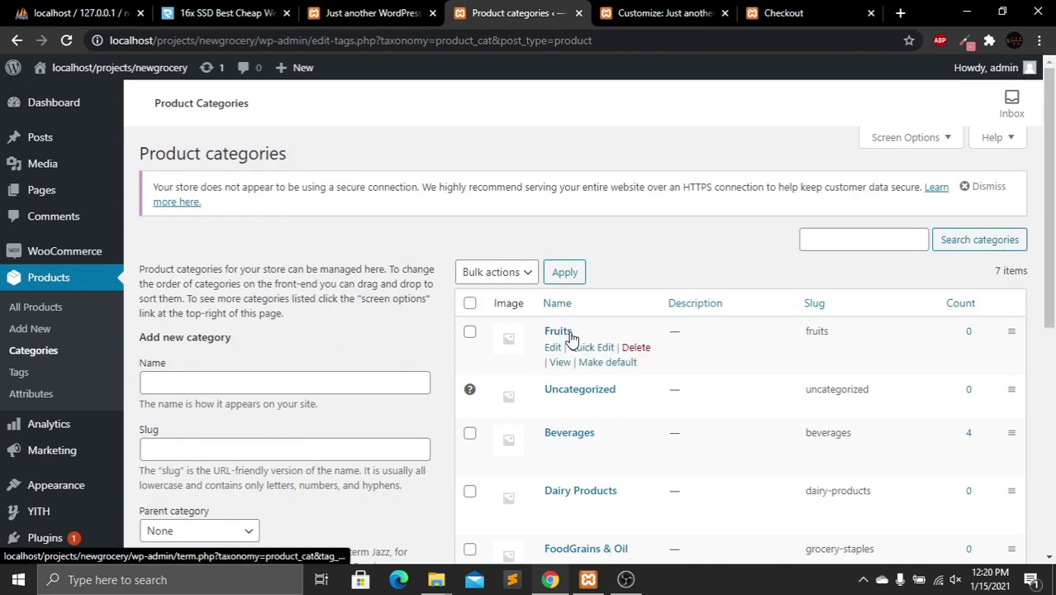
left_click(635, 347)
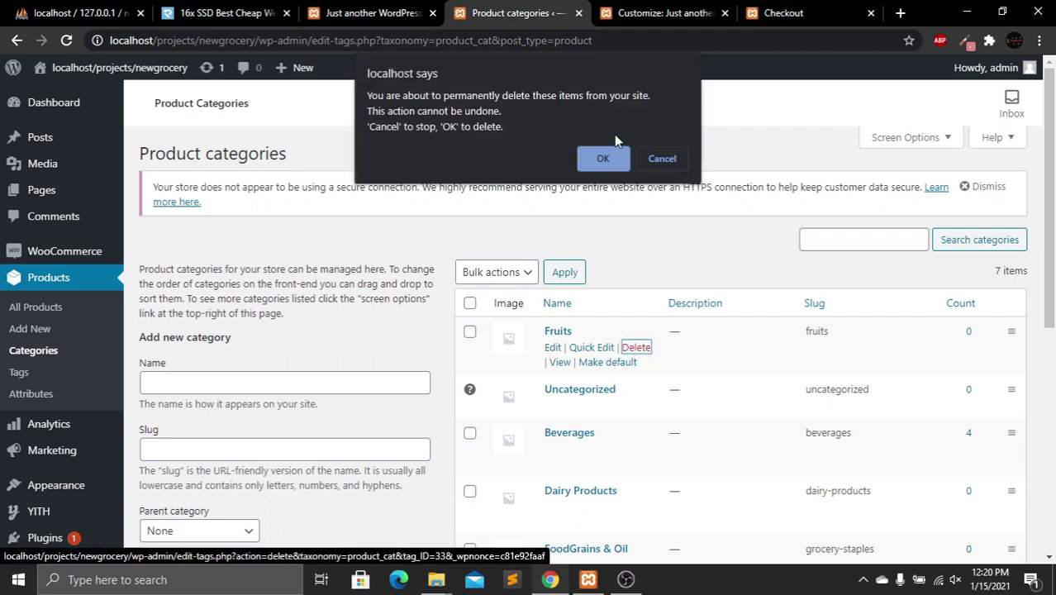
left_click(606, 158)
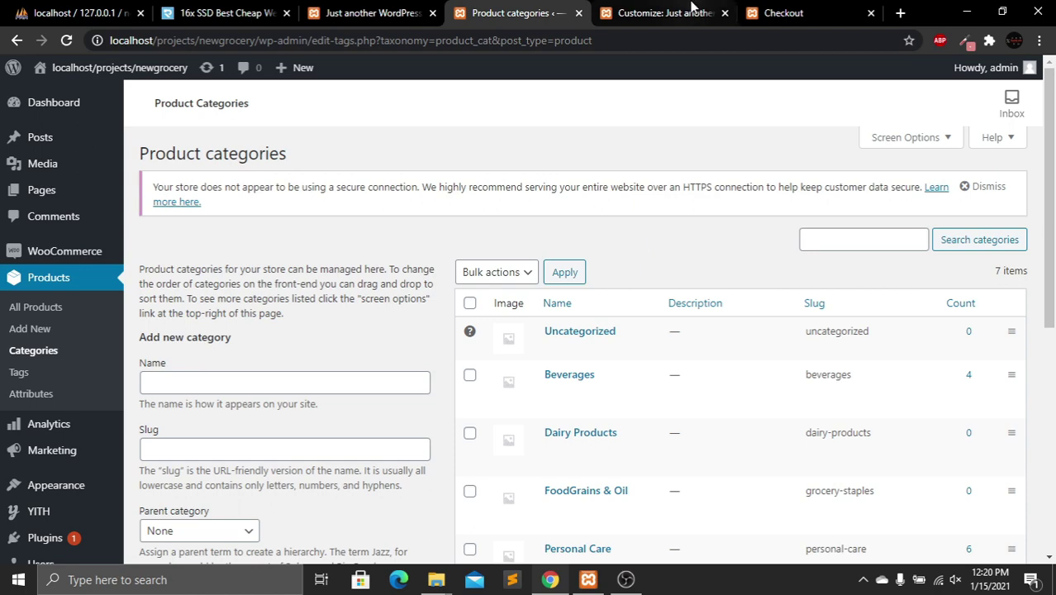
left_click(665, 12)
Load the storefront home page and scroll through its products and category list and back up
left_click(809, 10)
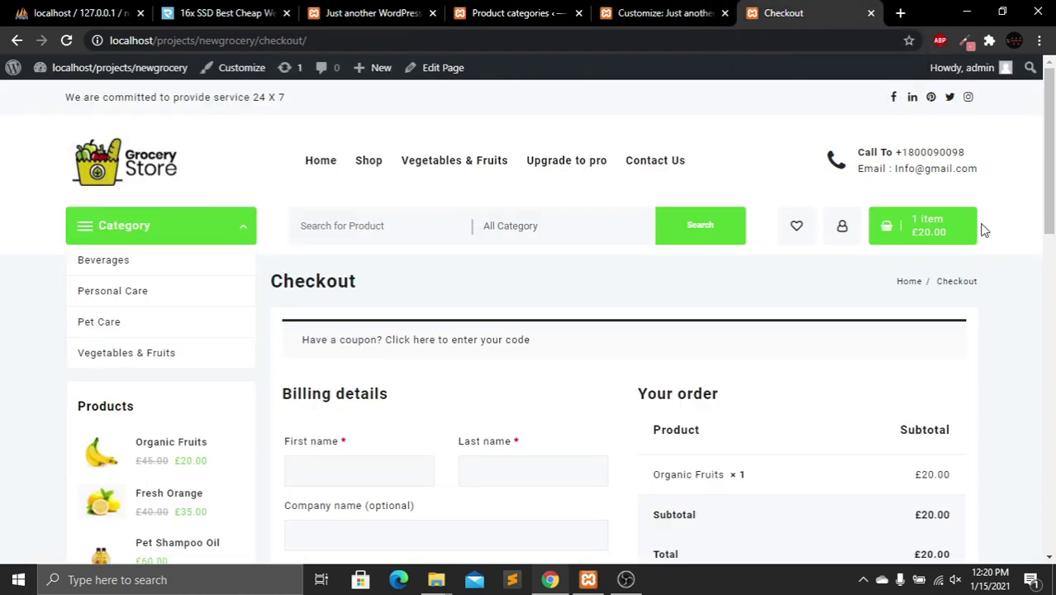
left_click(333, 163)
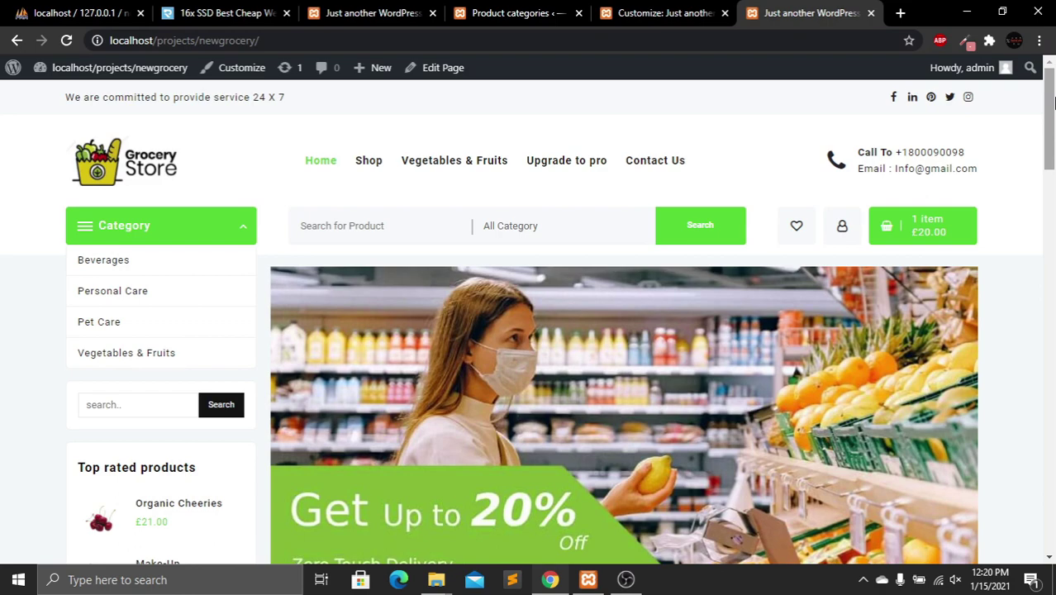
left_click_drag(1053, 101, 1053, 299)
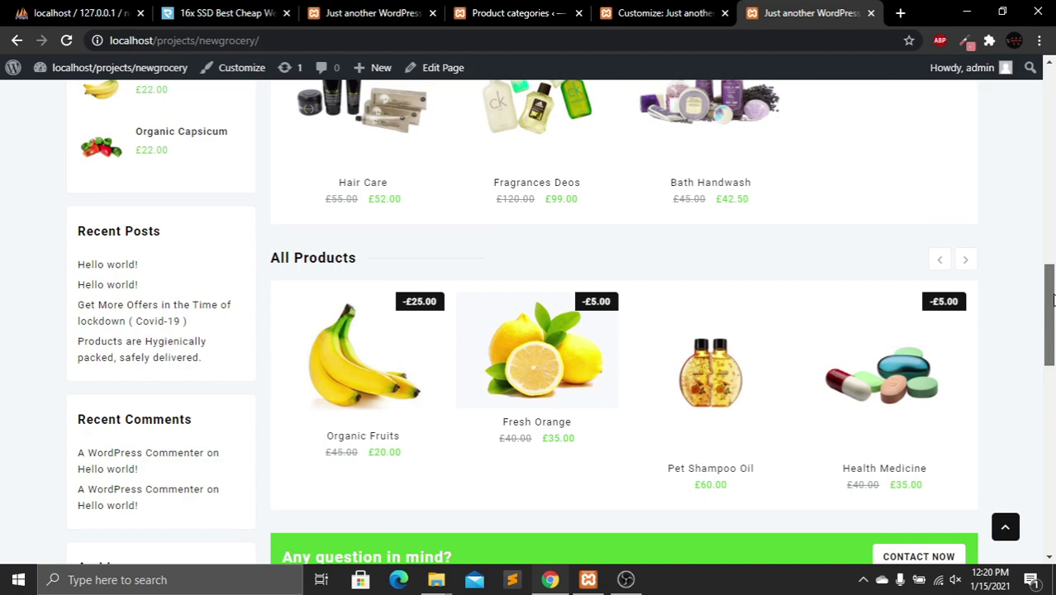
left_click_drag(1052, 299, 1052, 124)
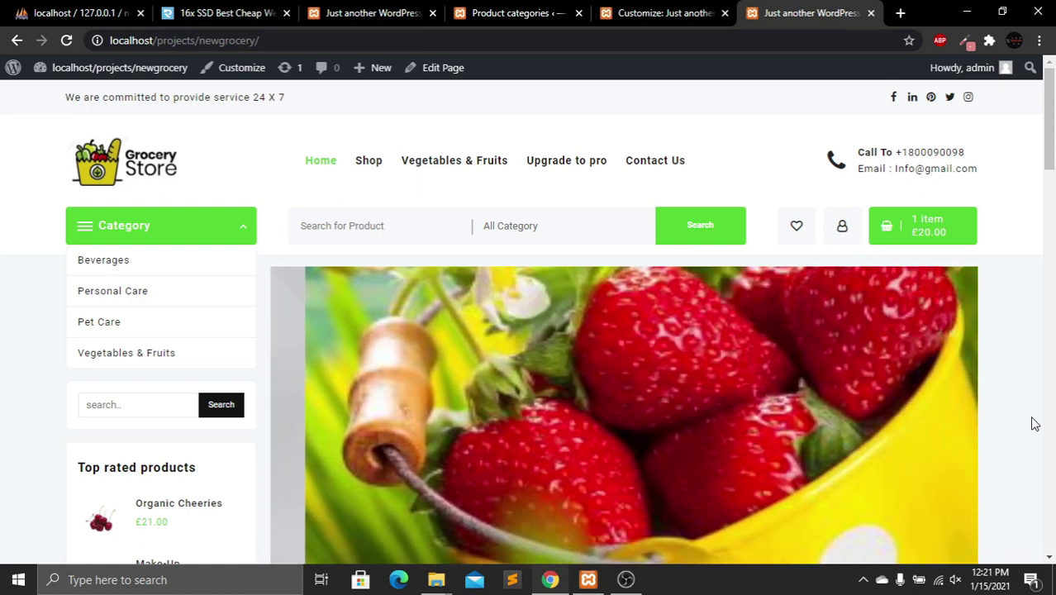
left_click(656, 12)
Go from Product categories to the Plugins > Add New page
left_click(508, 12)
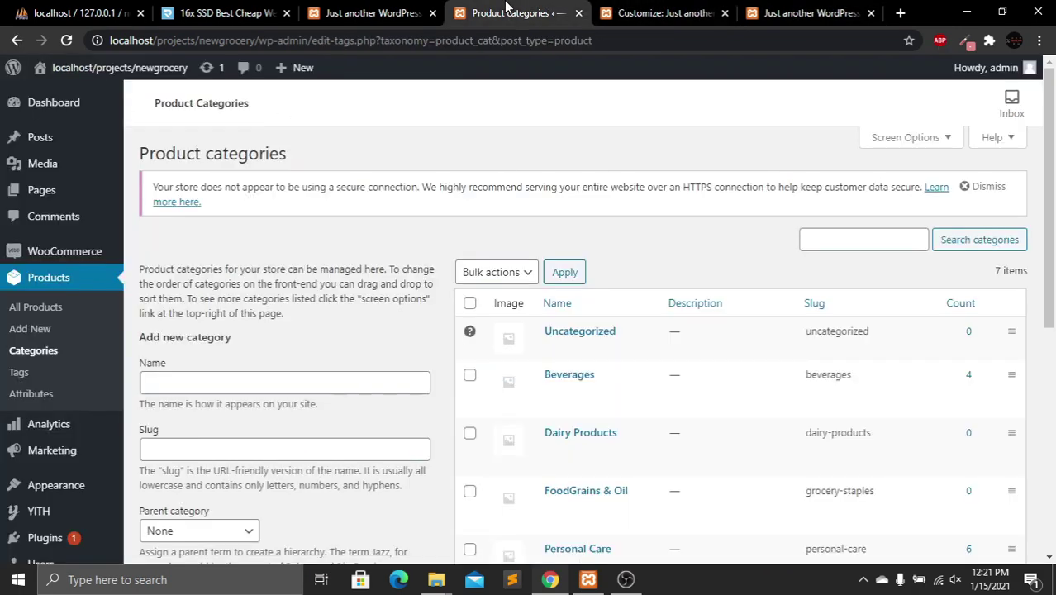
mouse_move(79, 469)
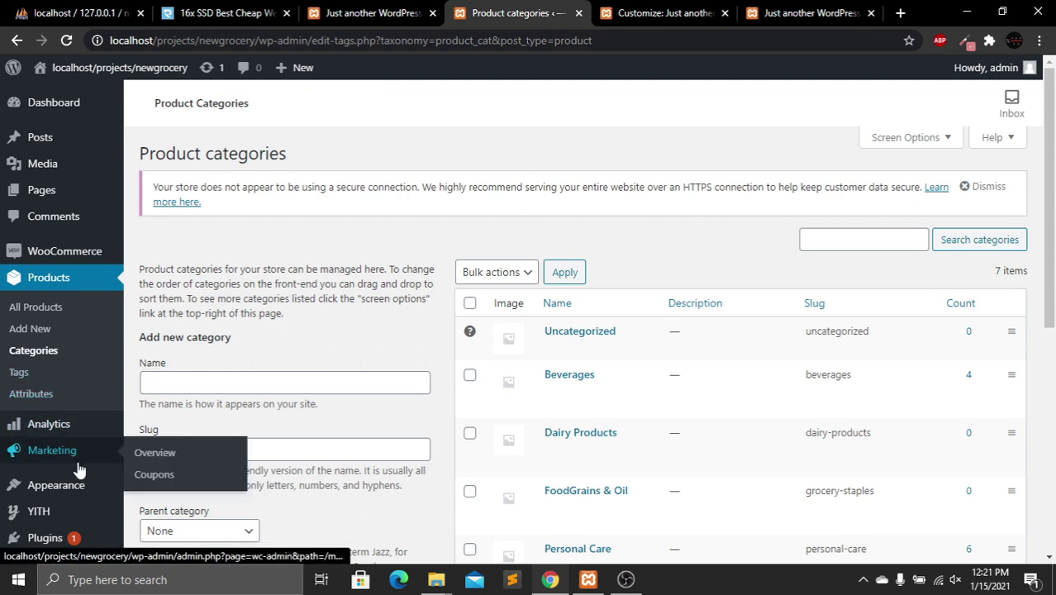
mouse_move(71, 443)
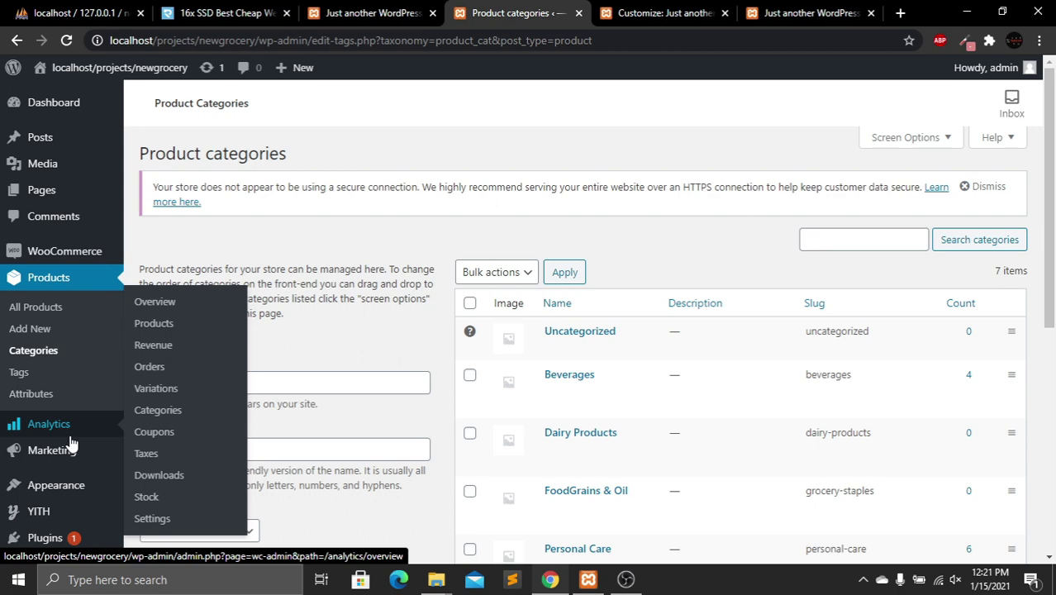
scroll(256, 273, "down", 5)
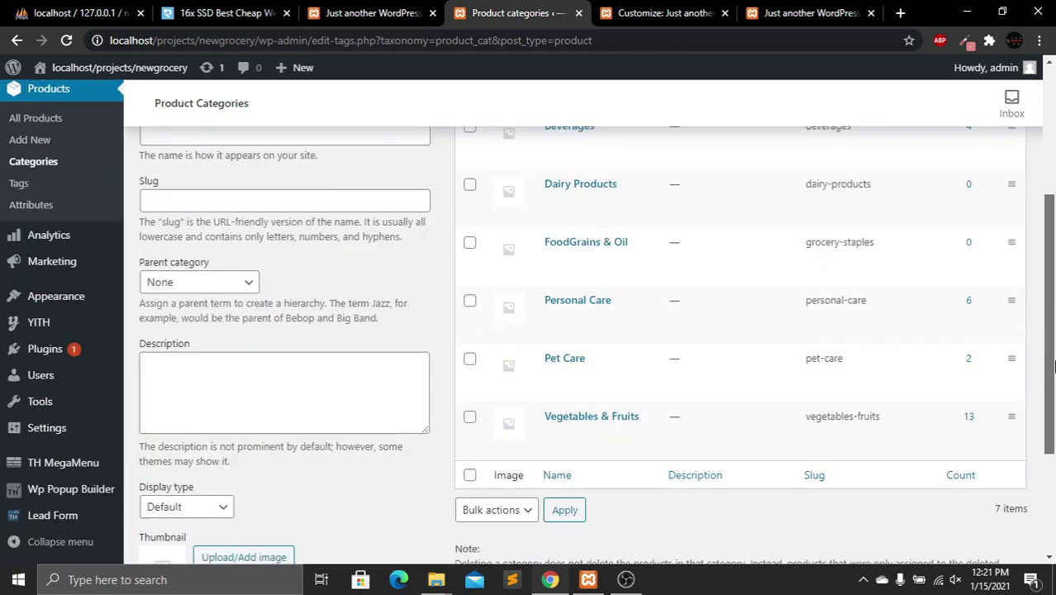
mouse_move(49, 352)
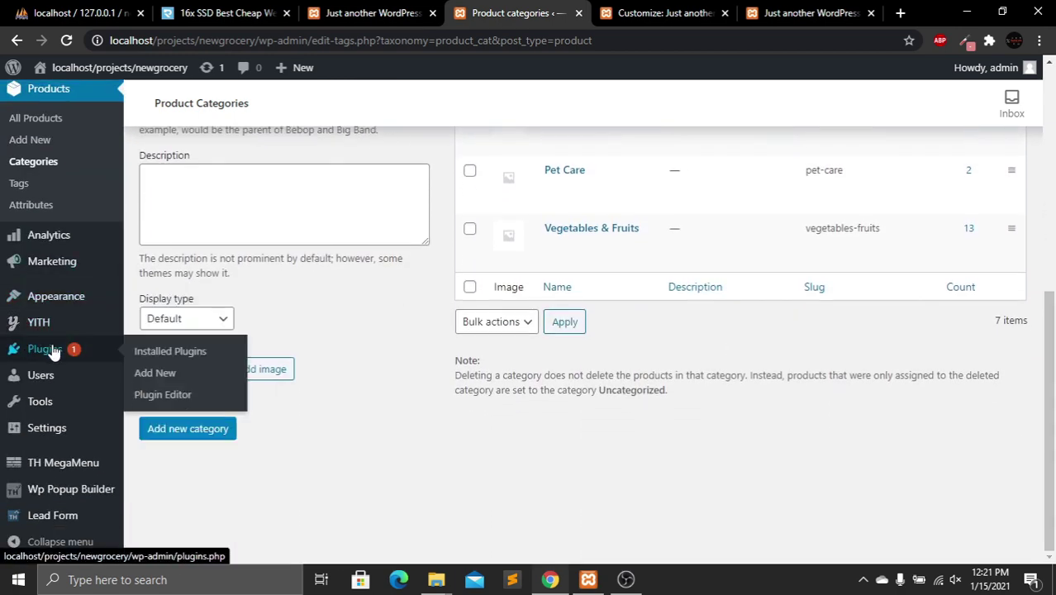
left_click(156, 373)
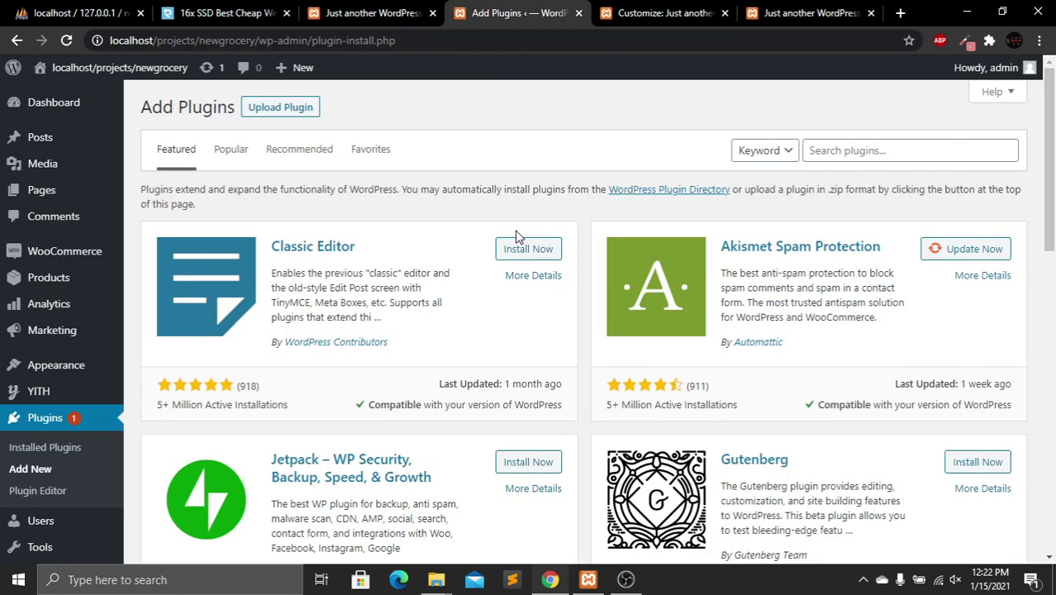
Search 'all in one wp migration', then install and activate All-in-One WP Migration
left_click(869, 151)
type("a")
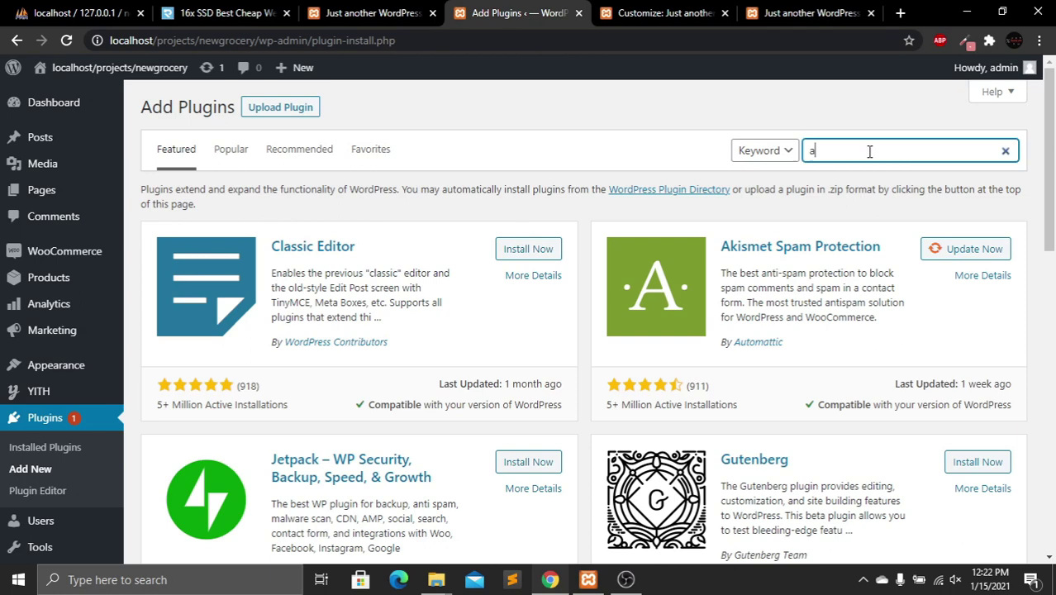
type("ll in one")
key("BackSpace")
key("BackSpace")
type("ne wp mog")
key("BackSpace")
key("BackSpace")
type("igration")
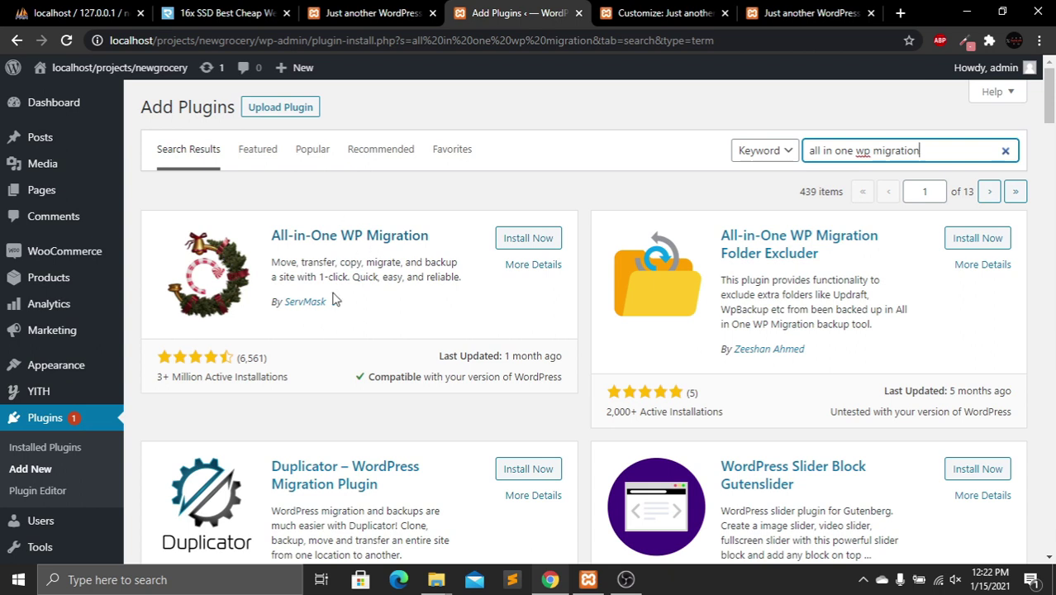
left_click(542, 238)
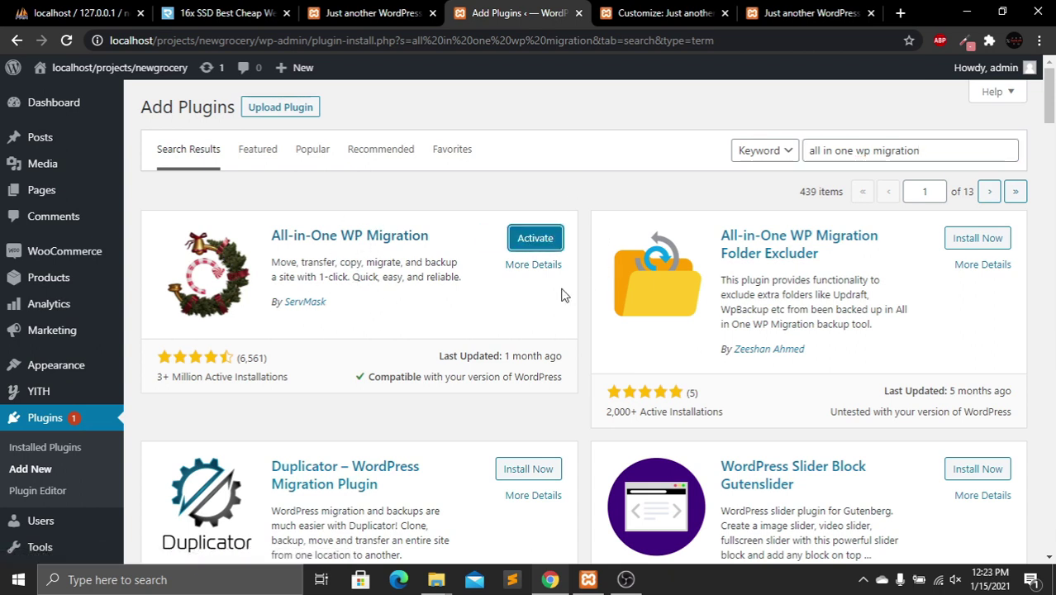
left_click(509, 239)
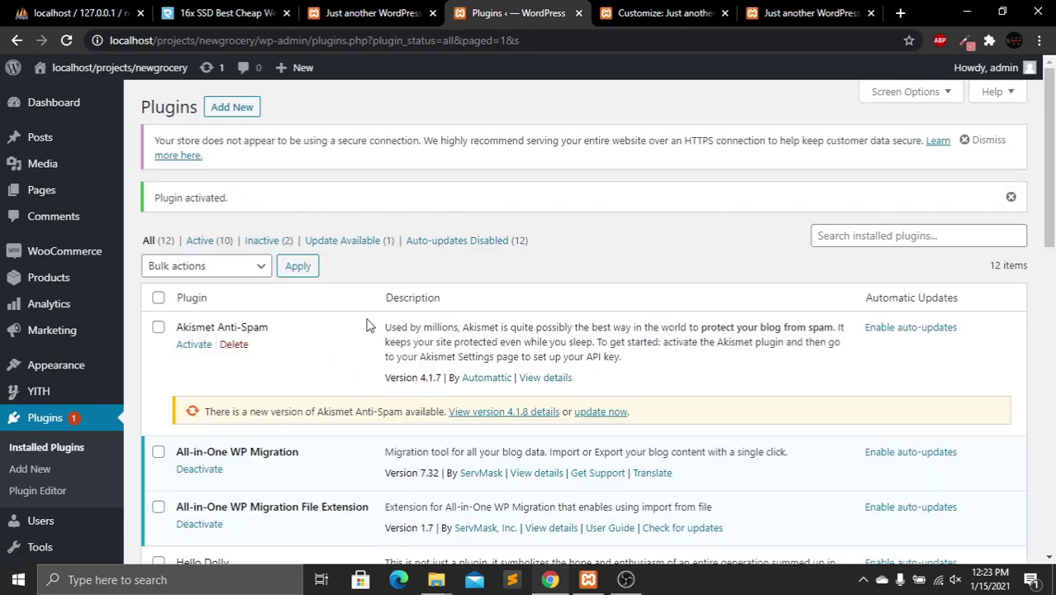
Export the site to a file with All-in-One WP Migration and download the 83.1 MB localhost .wpress backup
scroll(537, 314, "down", 4)
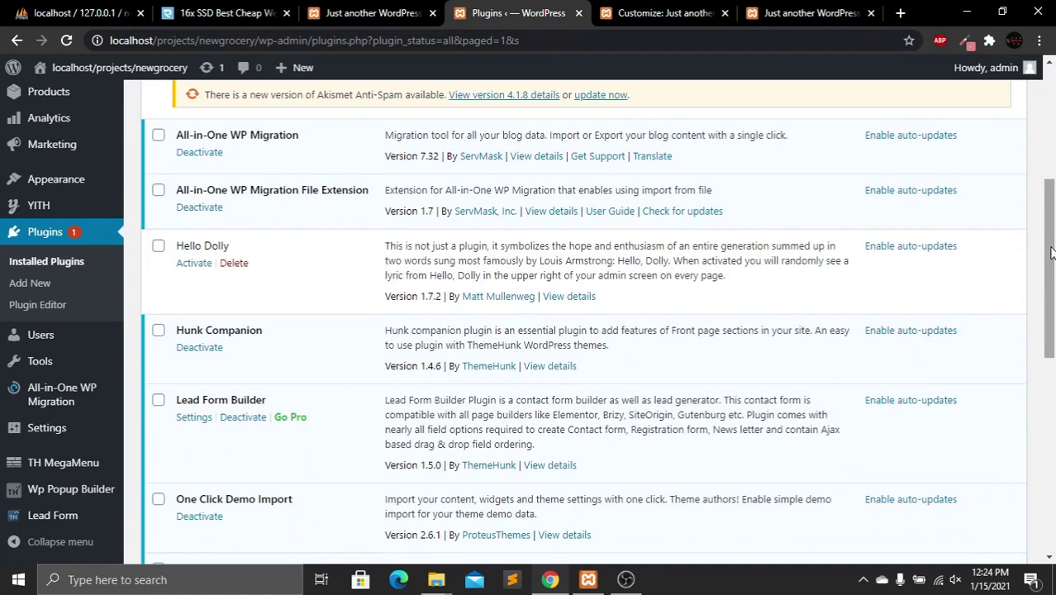
mouse_move(71, 405)
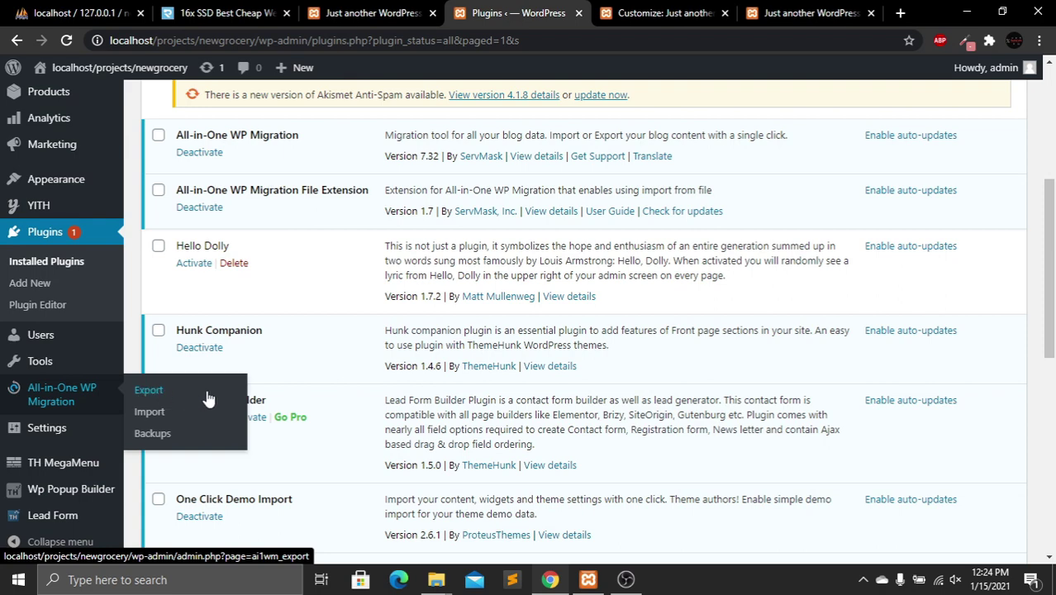
left_click(157, 397)
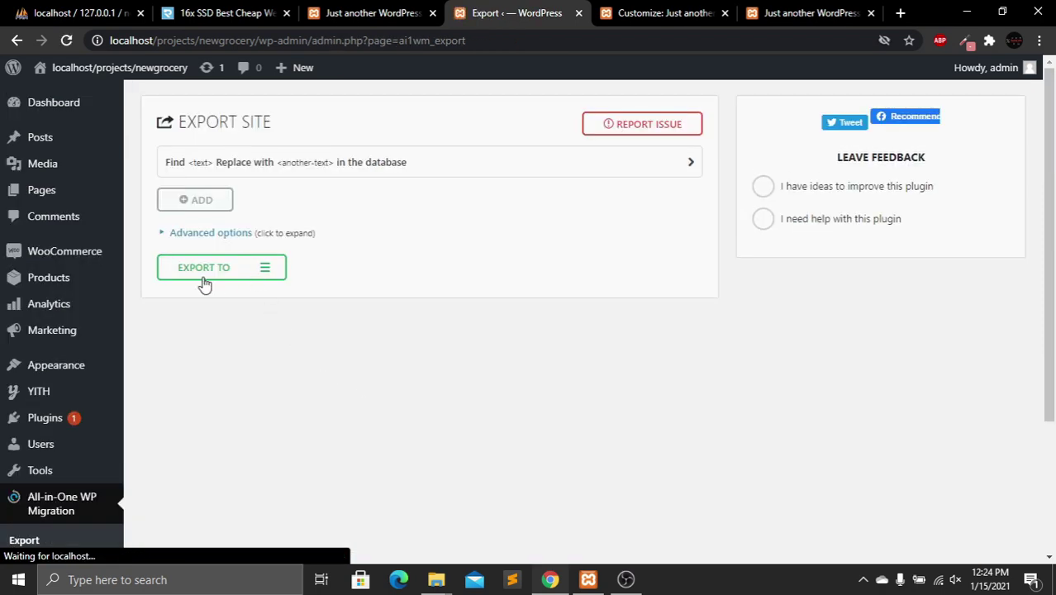
left_click(265, 269)
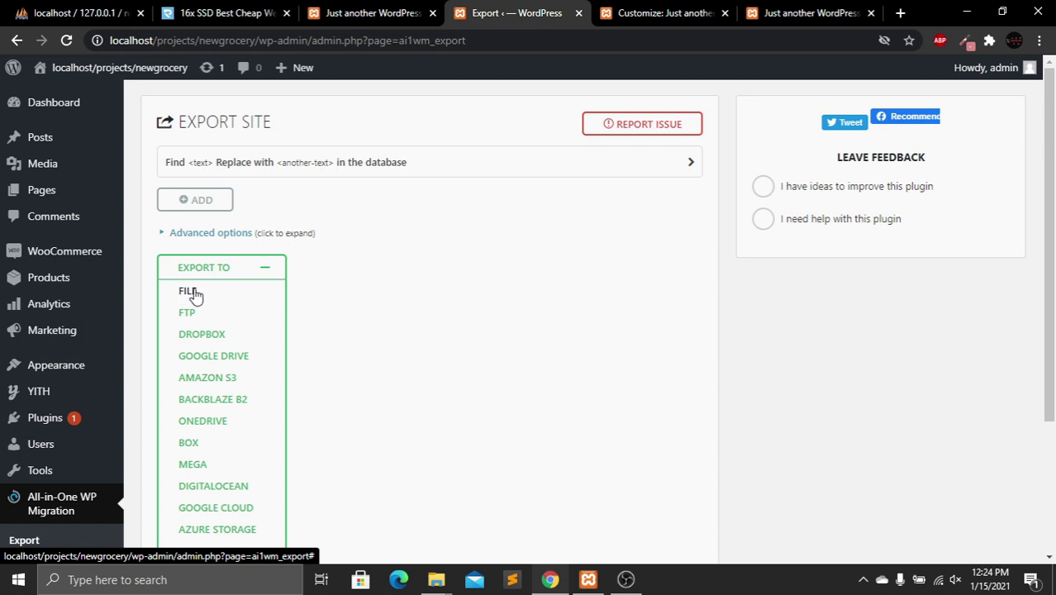
left_click(193, 291)
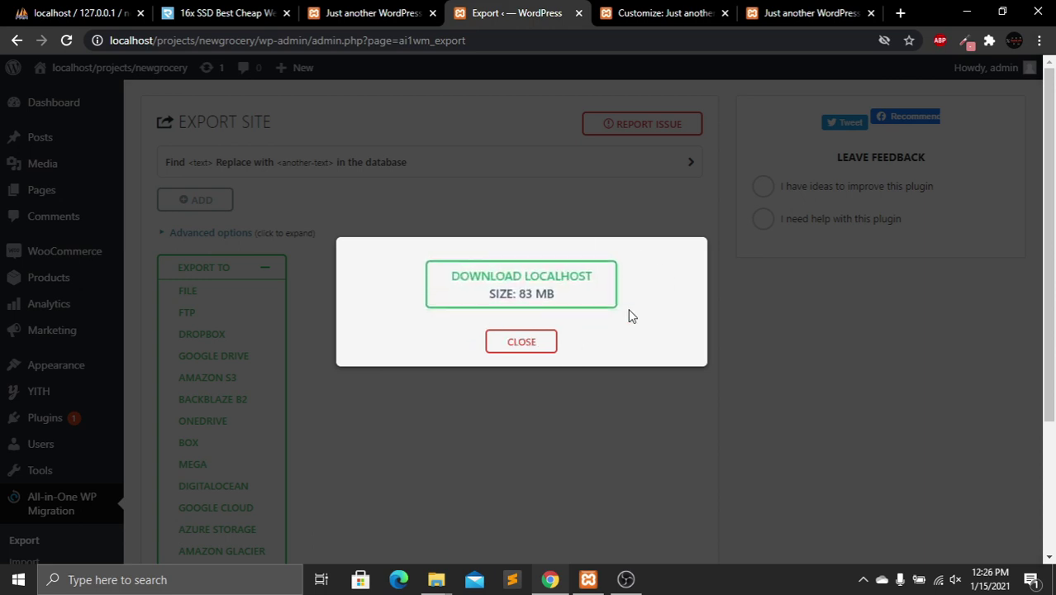
left_click(514, 294)
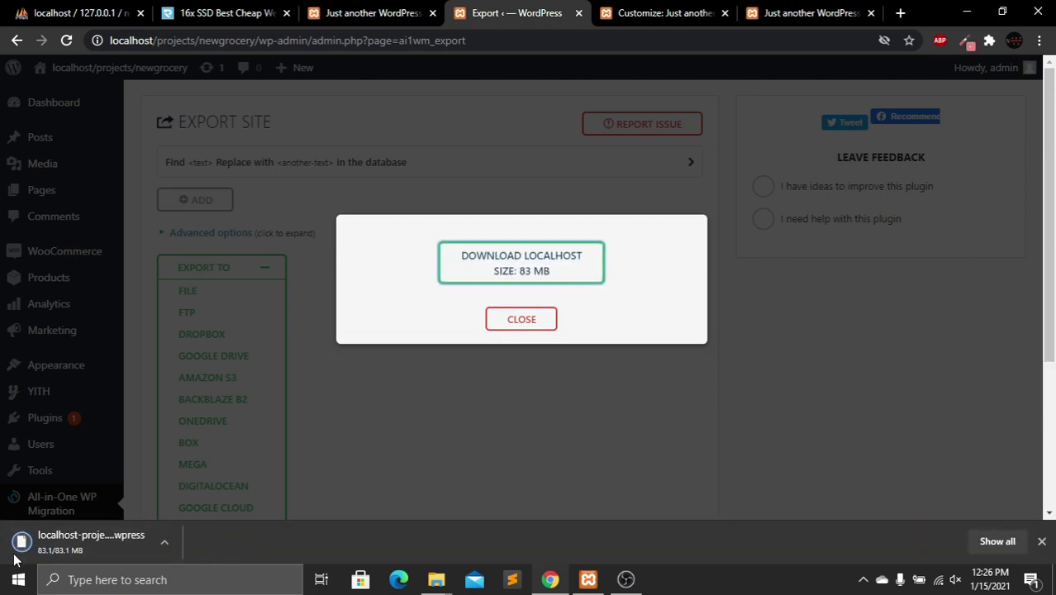
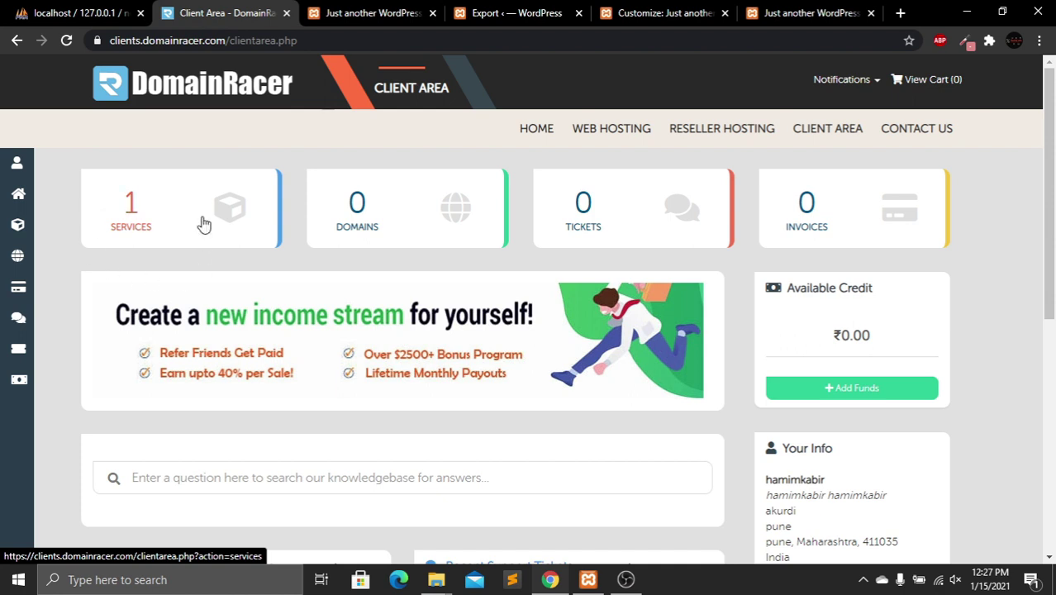
From Services, open the active Basic hosting package and log in to its cPanel
left_click(129, 211)
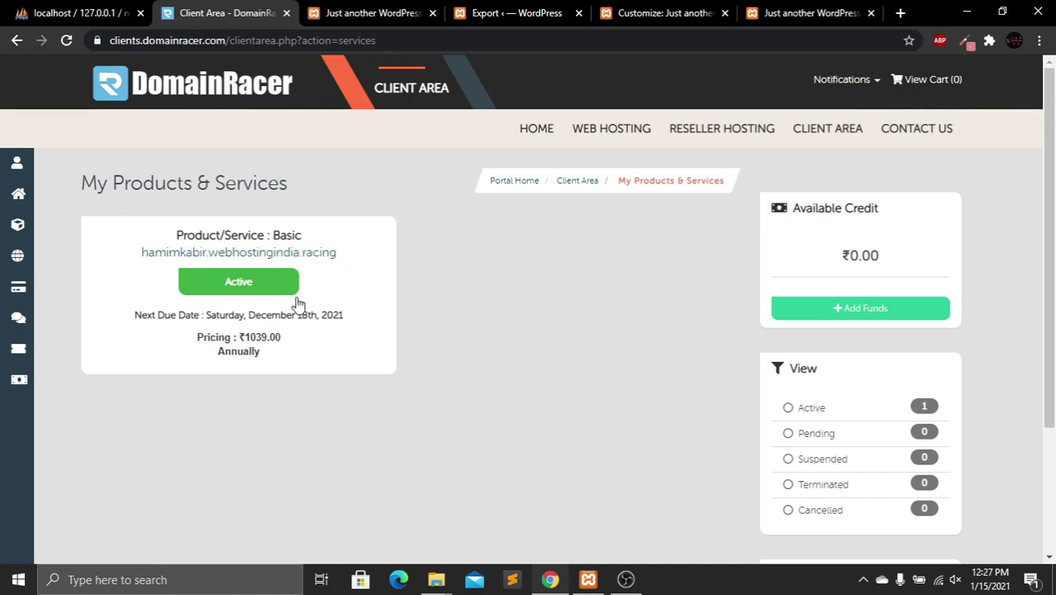
left_click(261, 284)
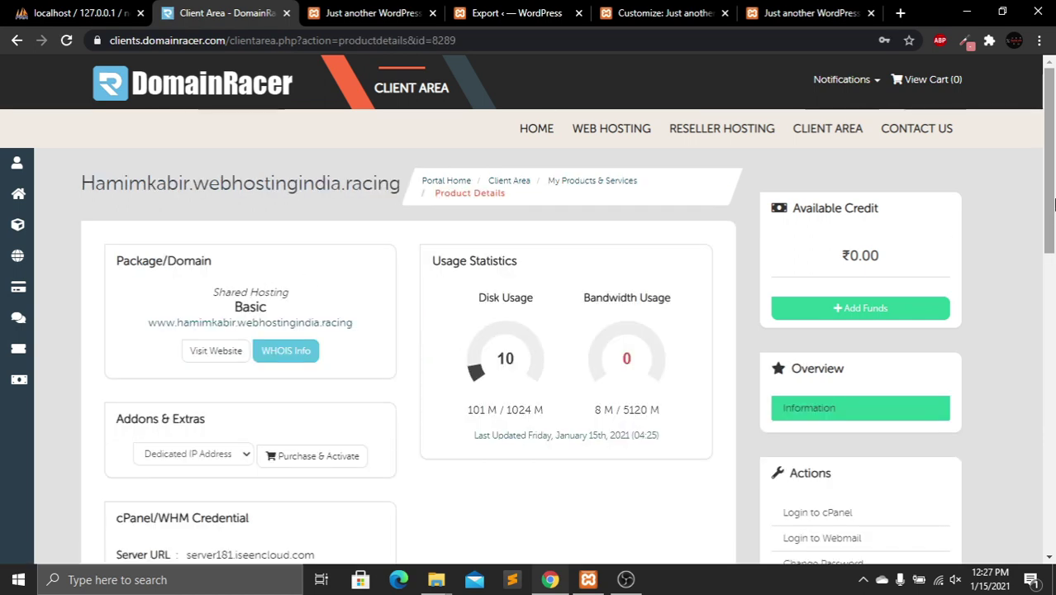
scroll(1053, 161, "down", 3)
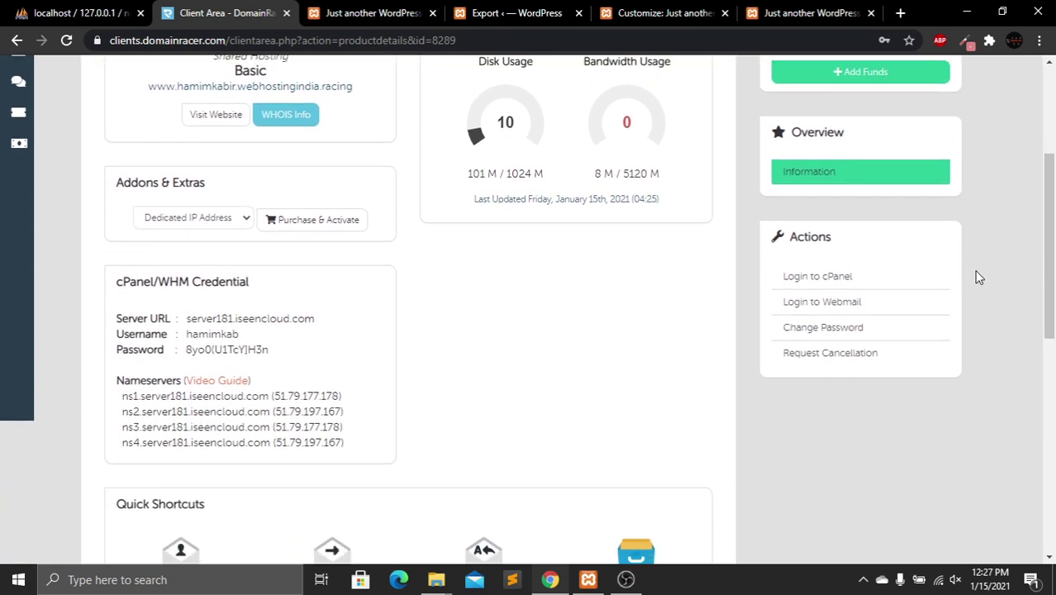
left_click(839, 279)
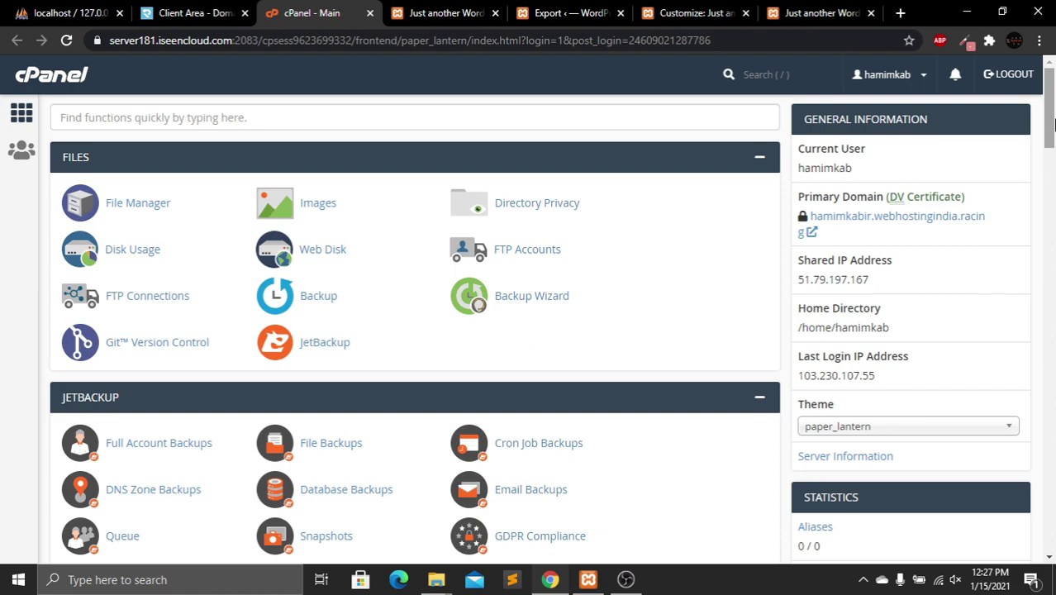
Open the Softaculous WordPress installer and bring up its installation form
left_click_drag(1048, 108, 1051, 549)
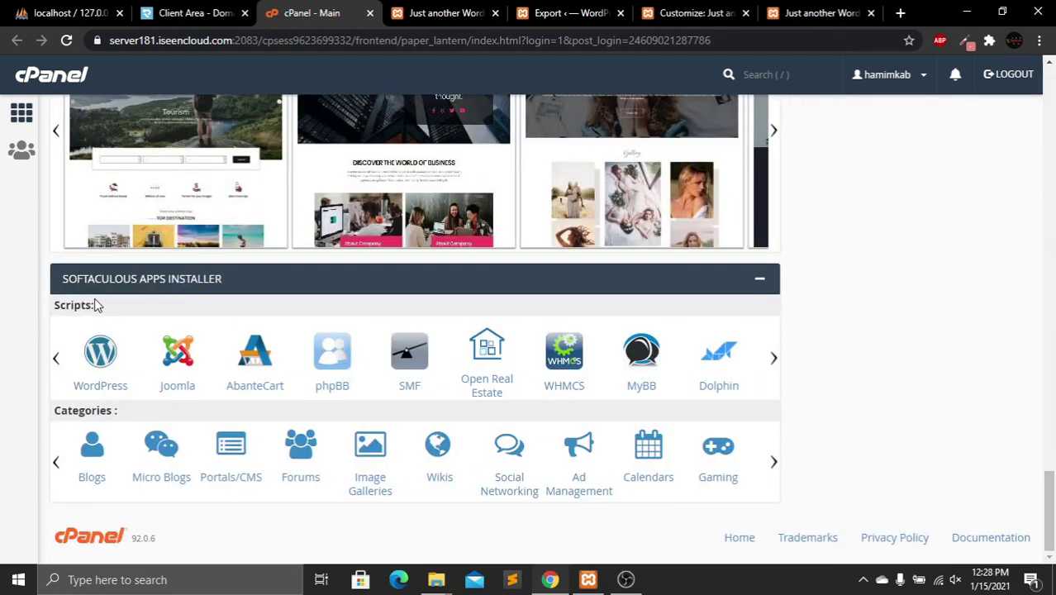
left_click(99, 356)
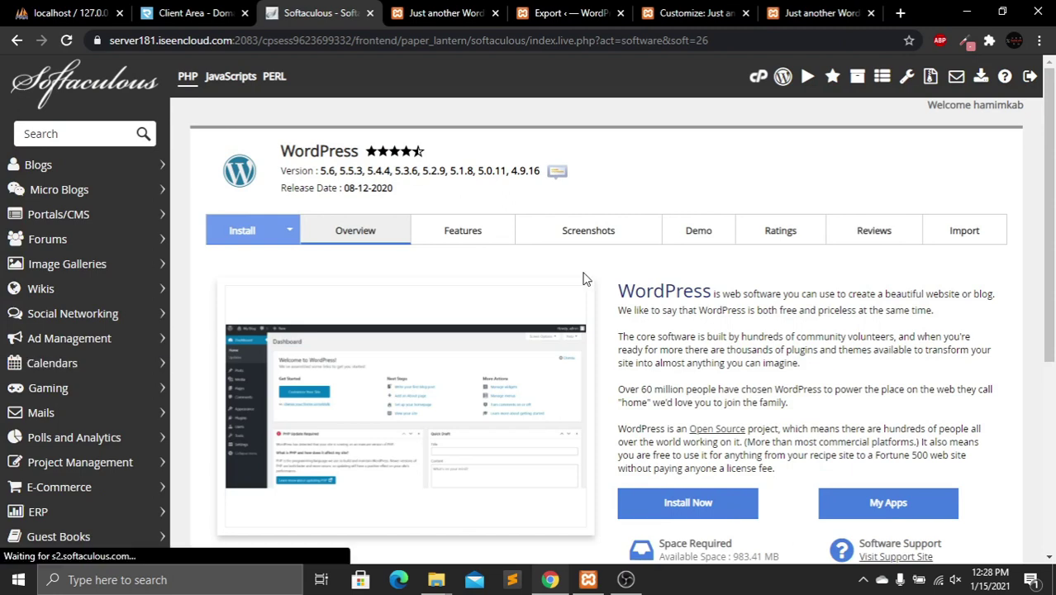
left_click(753, 495)
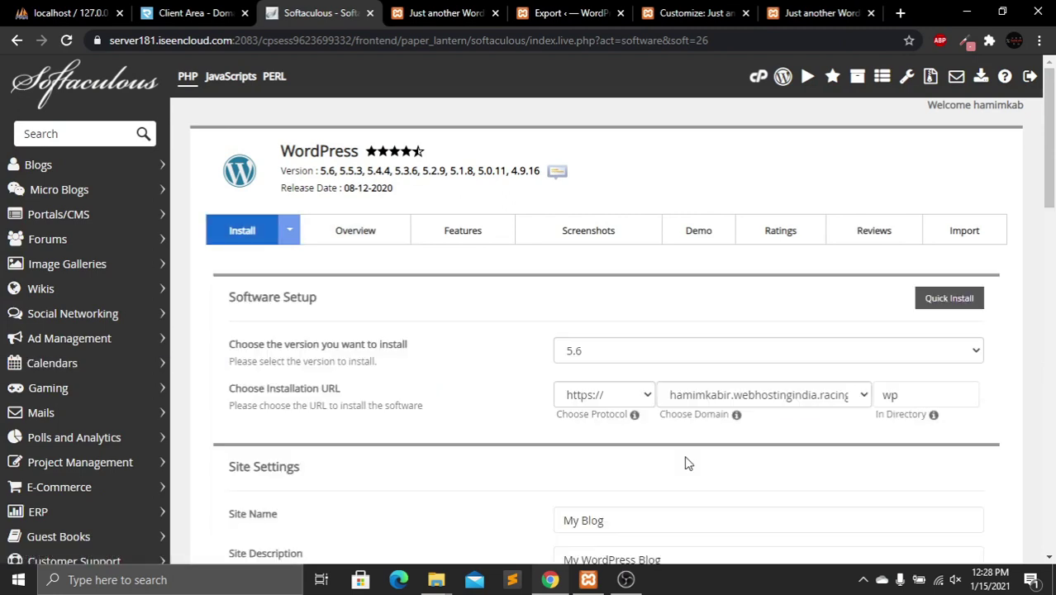
Keep WordPress 5.6 and clear the 'wp' directory so it installs at the domain root
left_click(653, 351)
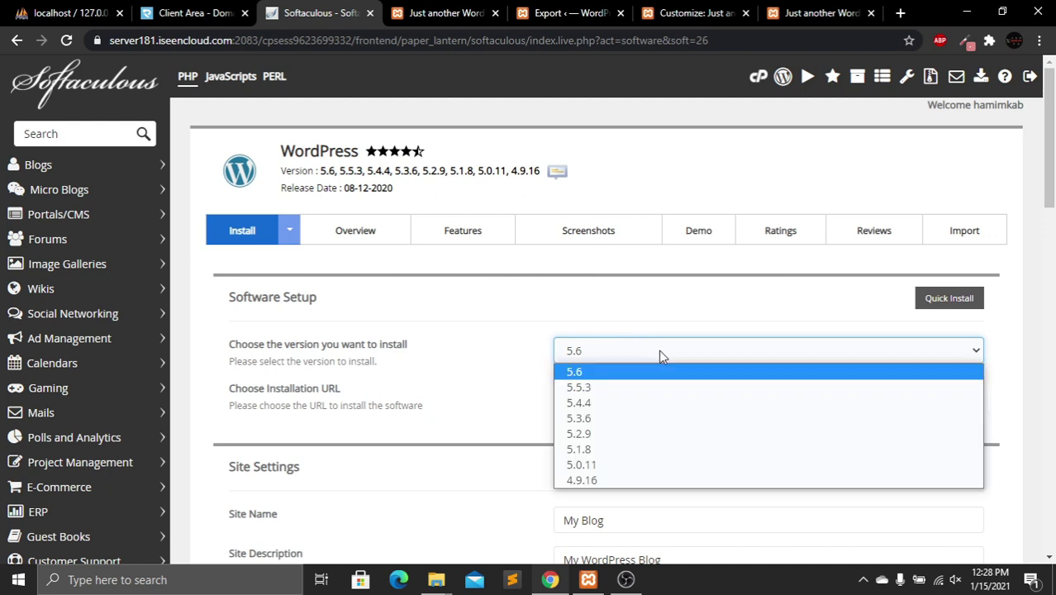
left_click(620, 355)
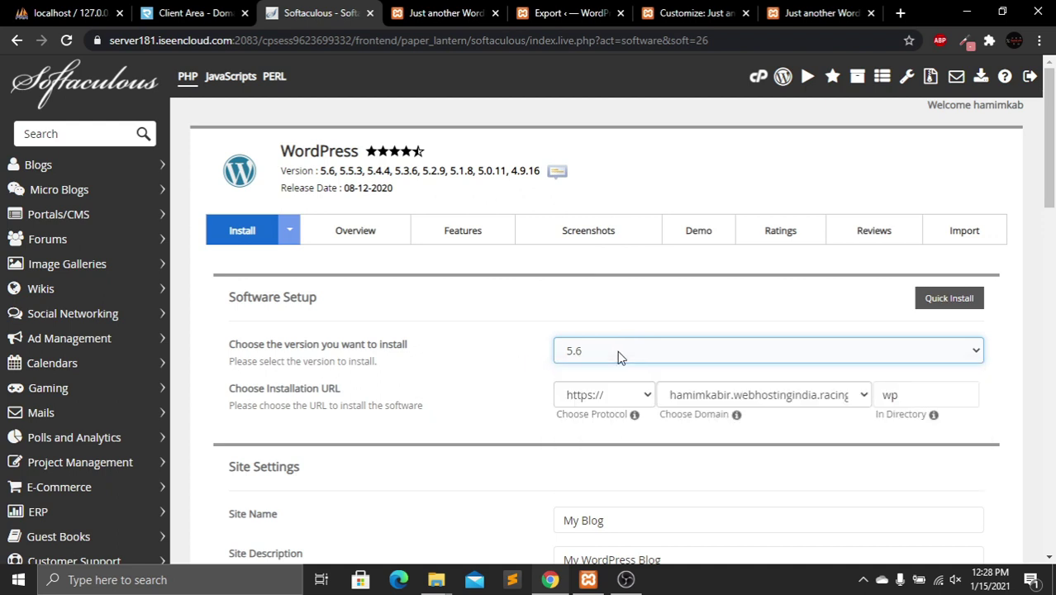
double_click(918, 398)
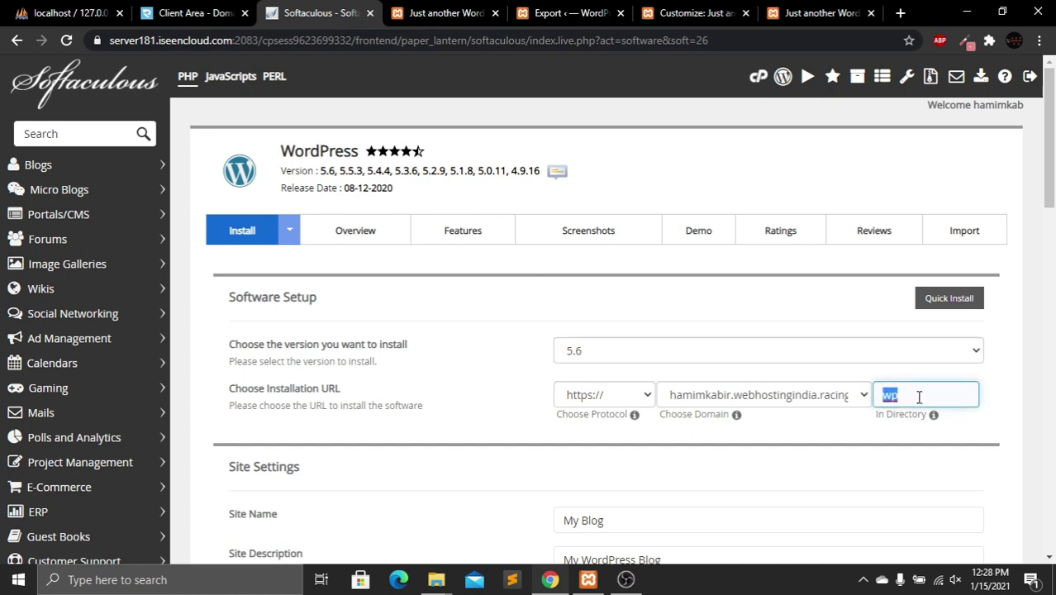
key("BackSpace")
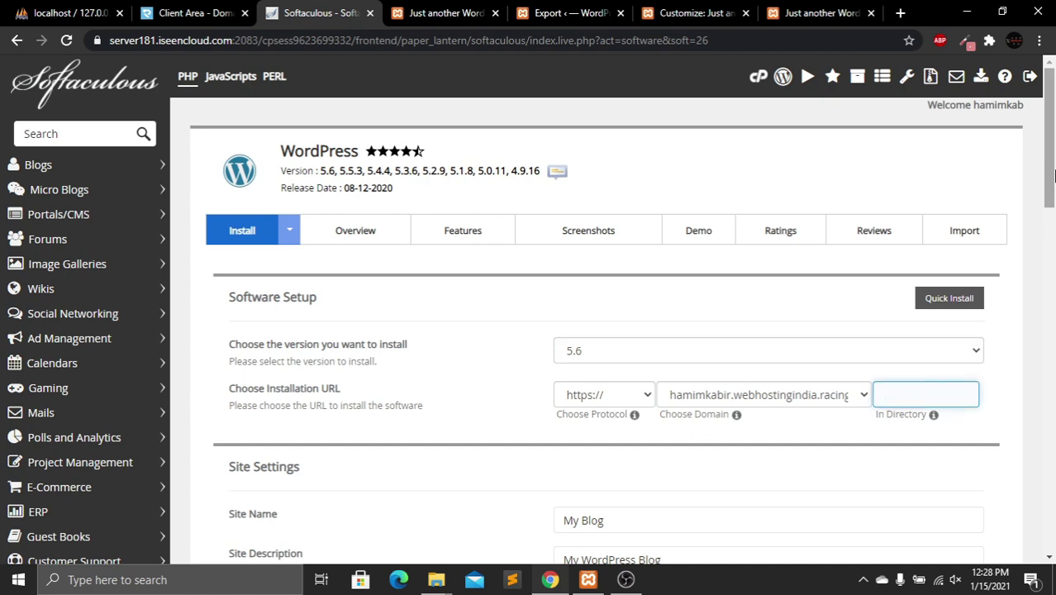
Keep site name 'My Blog', set a new admin password, add Classic Editor, and install
scroll(914, 264, "down", 4)
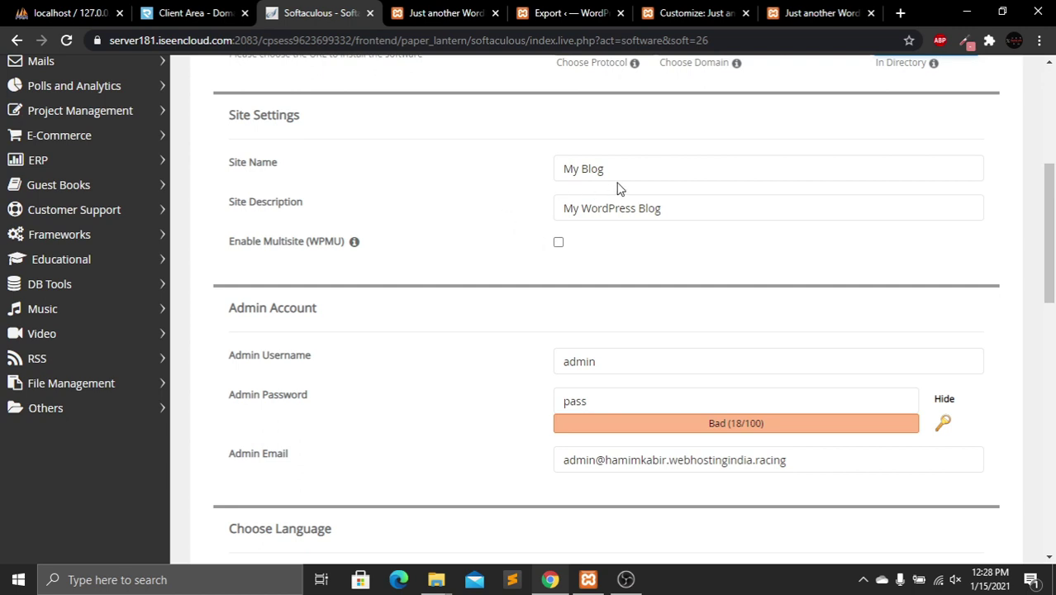
left_click(625, 170)
left_click_drag(625, 170, 550, 173)
left_click(519, 171)
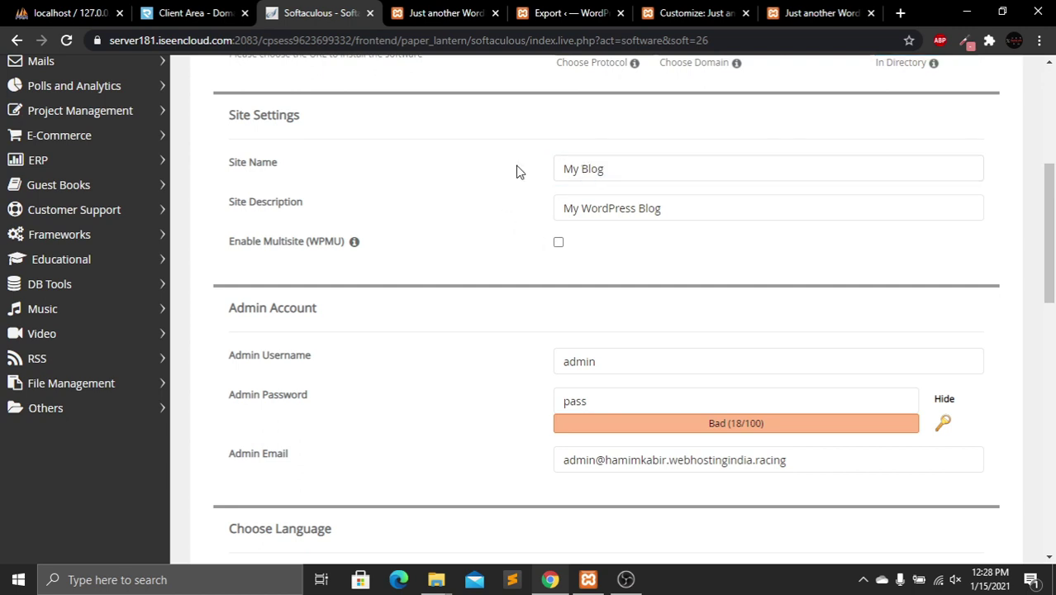
left_click(601, 404)
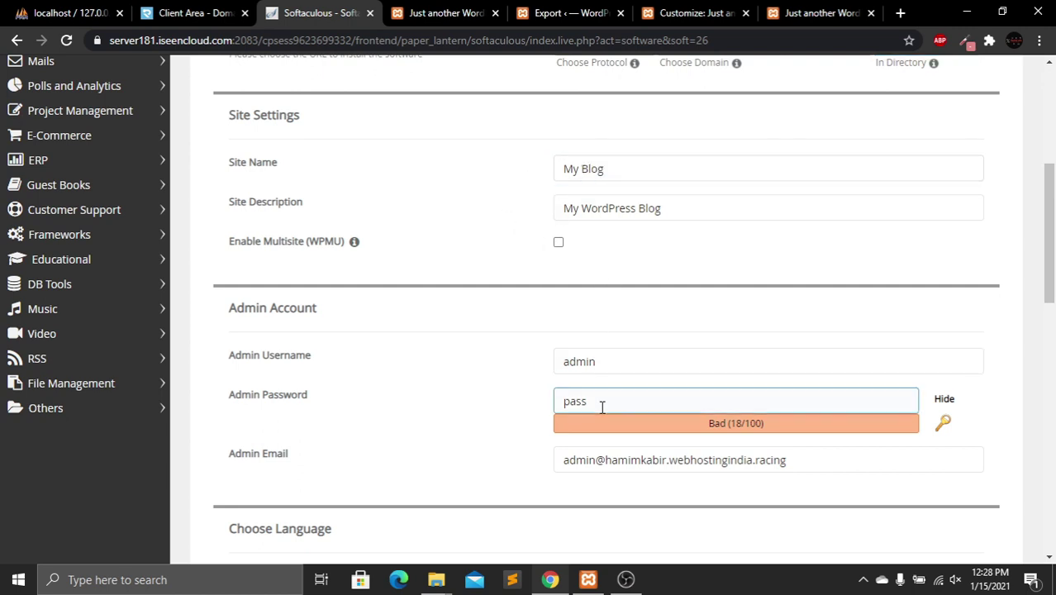
left_click_drag(601, 403, 513, 402)
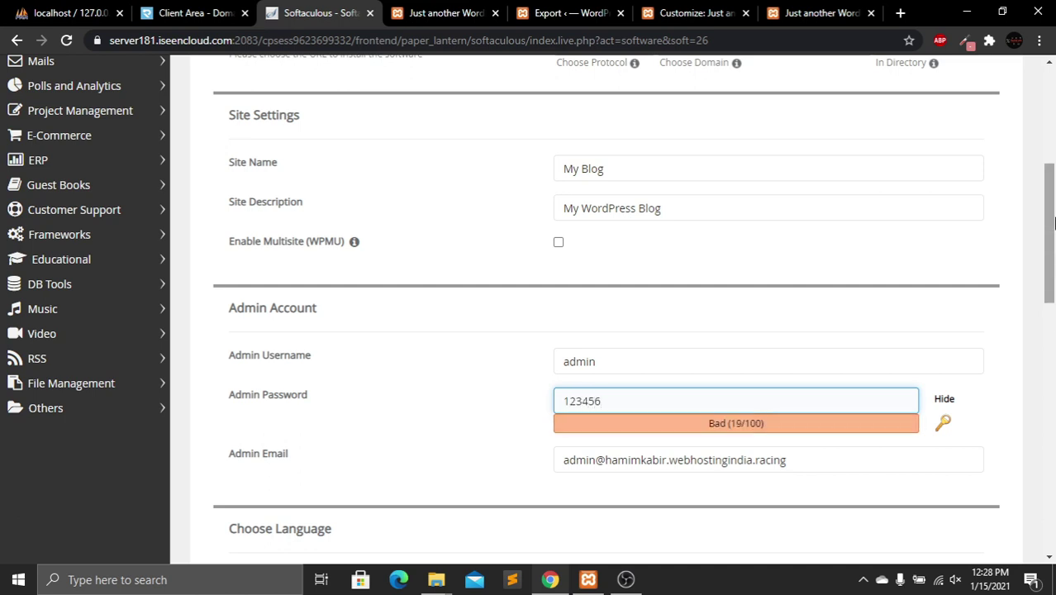
scroll(513, 388, "down", 5)
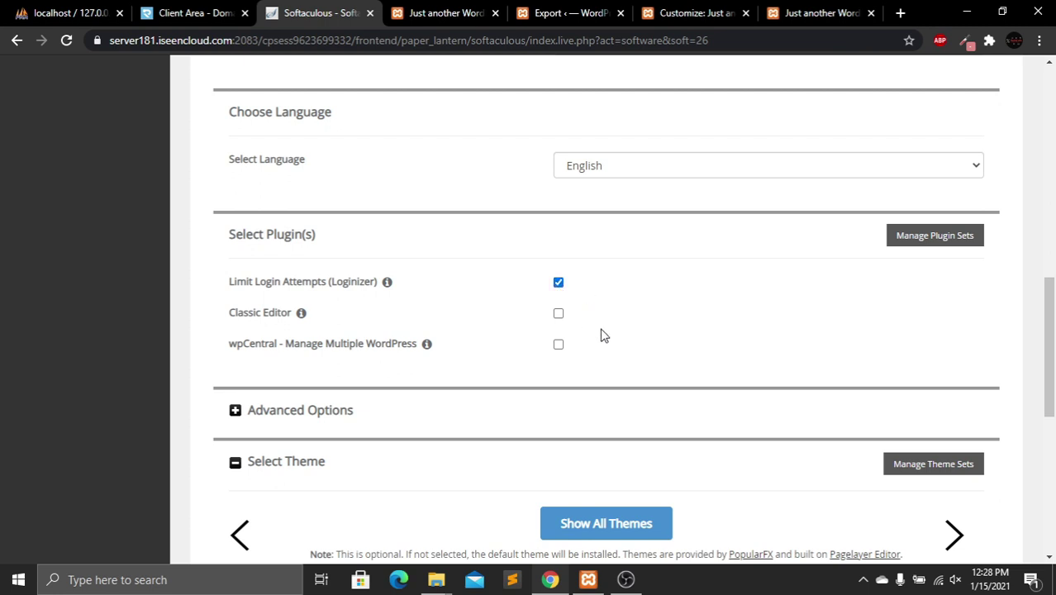
left_click(558, 315)
scroll(906, 375, "down", 6)
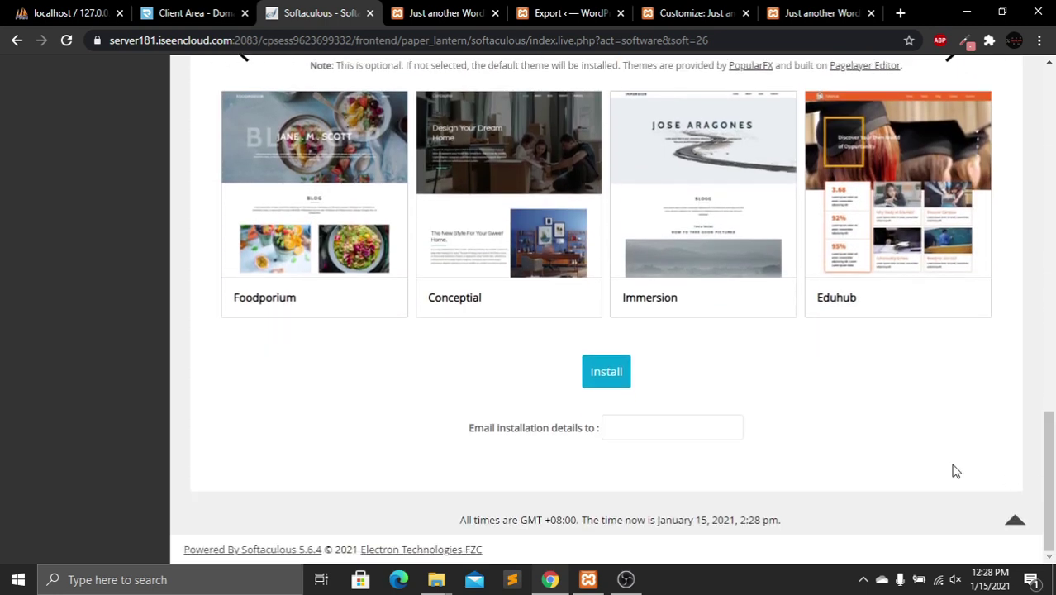
left_click(583, 373)
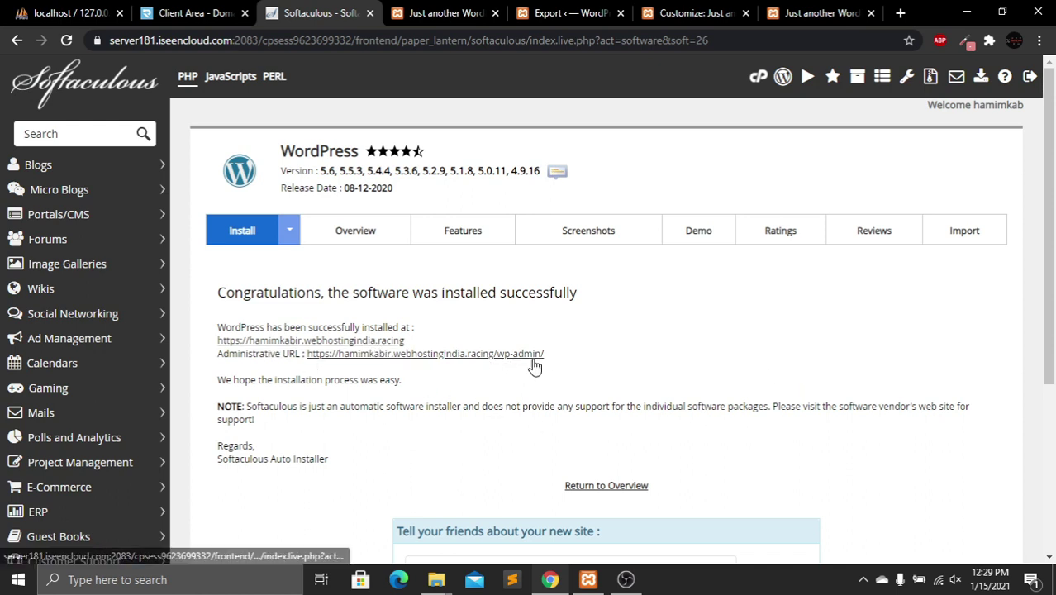
Open the new site URL and its admin URL each in a new tab
right_click(392, 345)
left_click(438, 348)
right_click(504, 355)
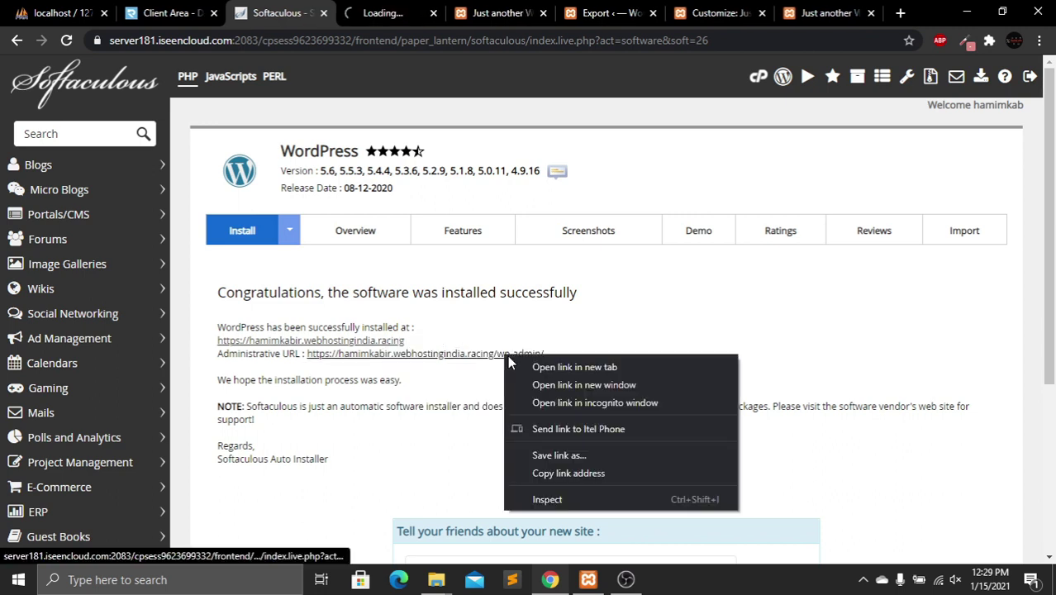
left_click(552, 366)
Check the My Blog tab and the admin Dashboard, then go to Plugins > Add New
left_click(314, 7)
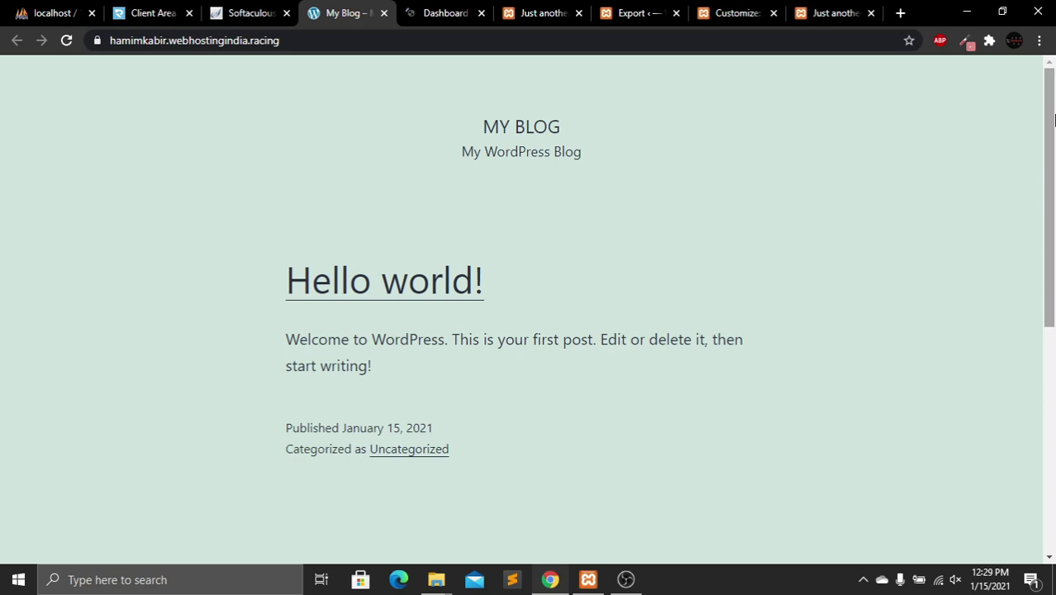
left_click_drag(1053, 119, 581, 40)
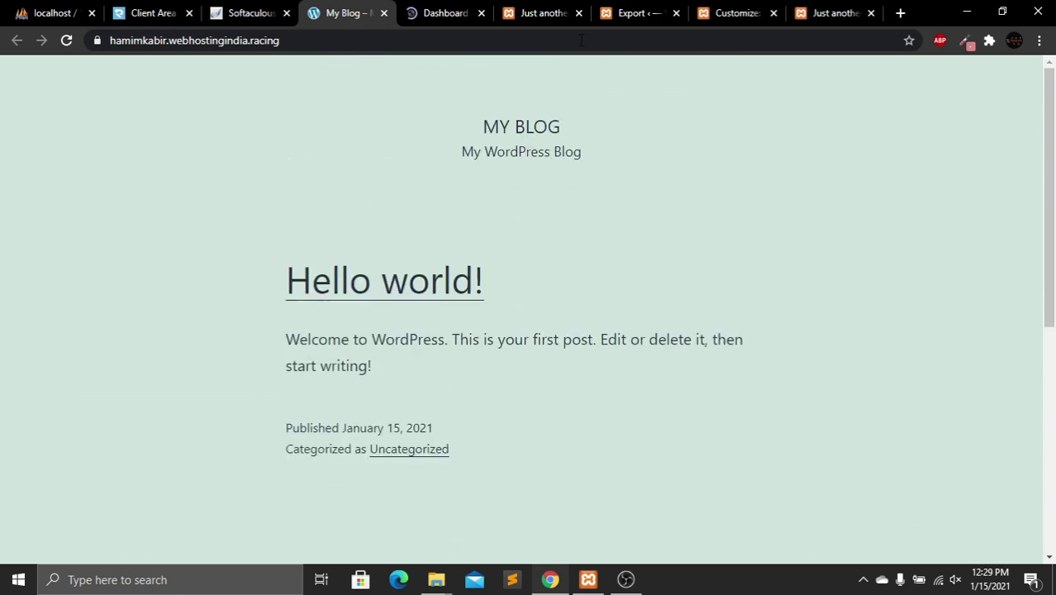
left_click(446, 13)
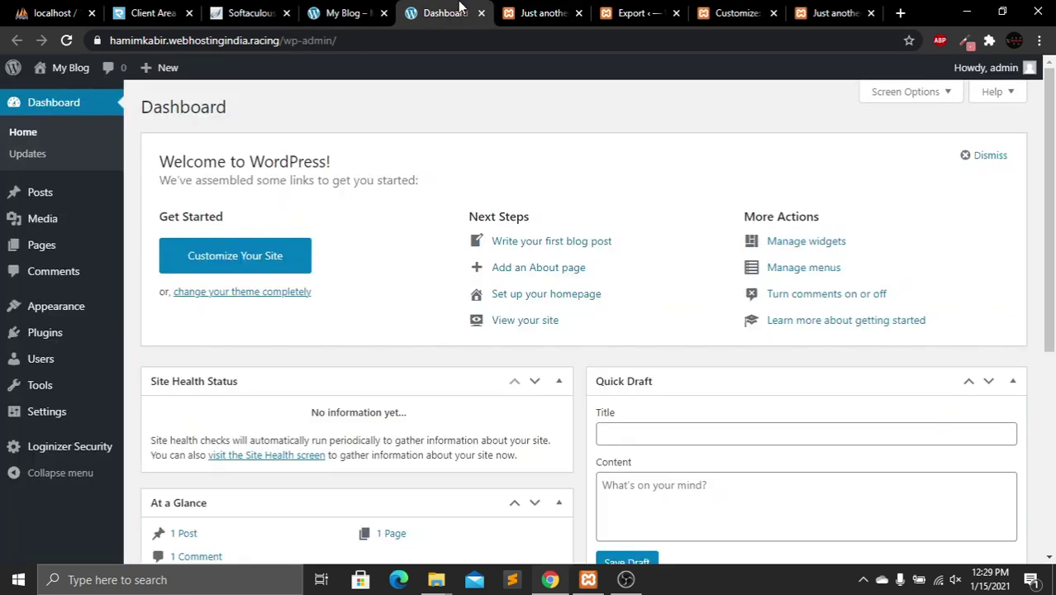
left_click_drag(1046, 141, 1050, 79)
mouse_move(52, 332)
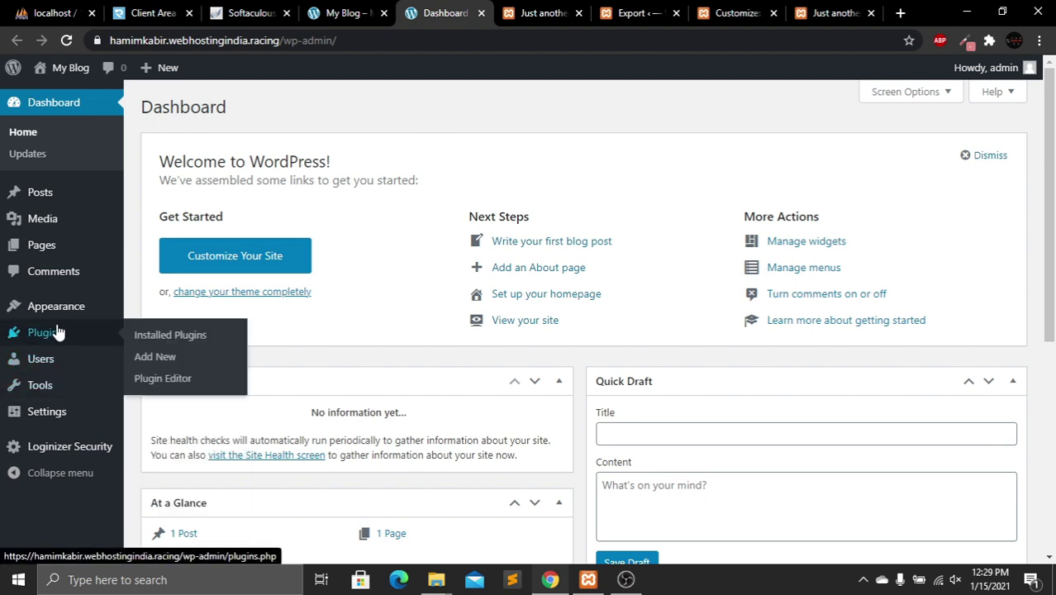
left_click(158, 364)
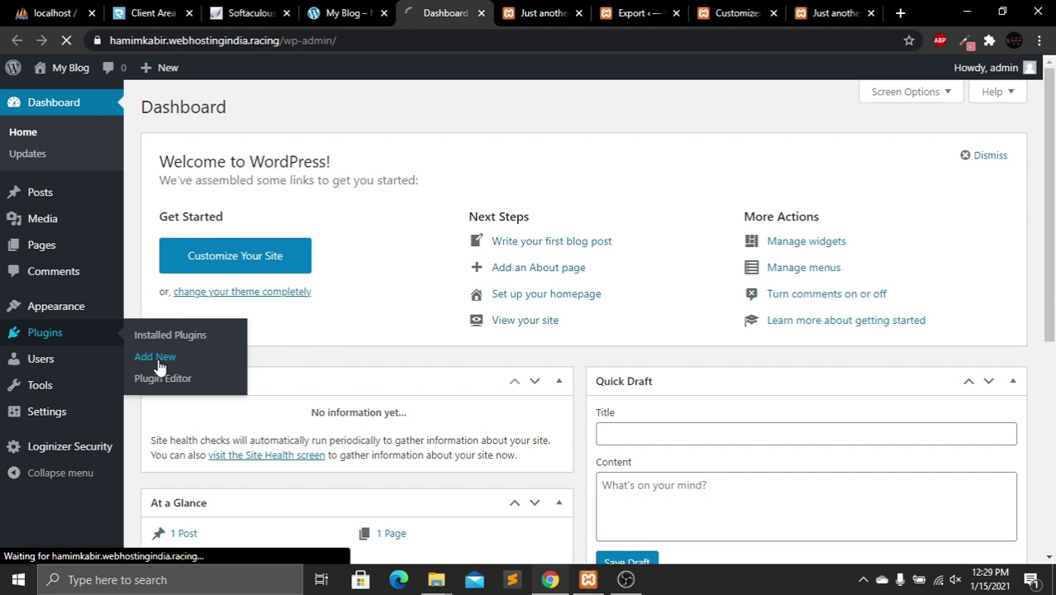
Search 'all in one wp migration', then install and activate the All-in-One WP Migration plugin
left_click(855, 149)
type("all in on")
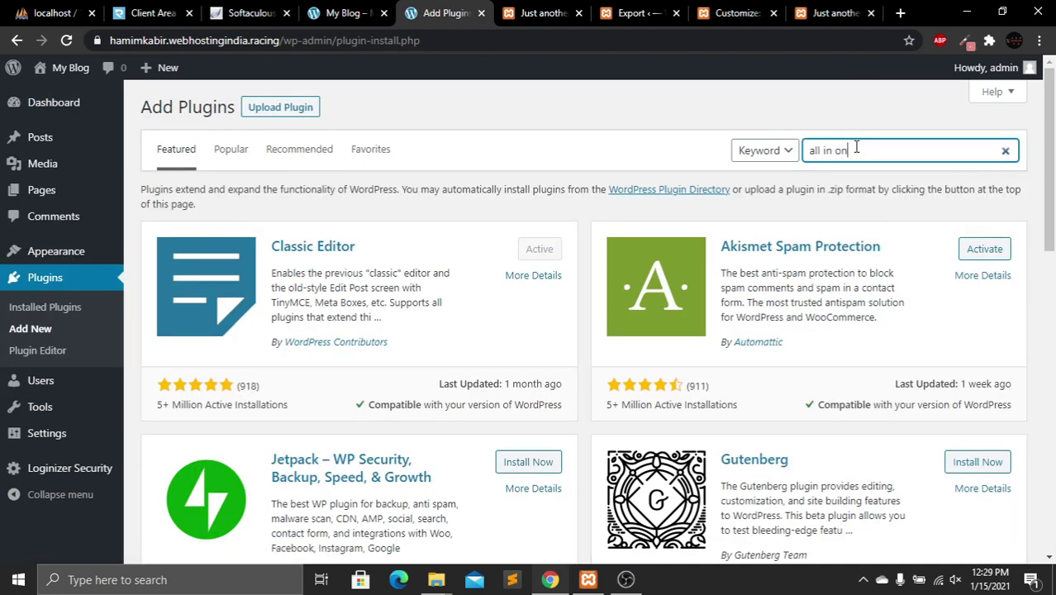
type("e wp migration")
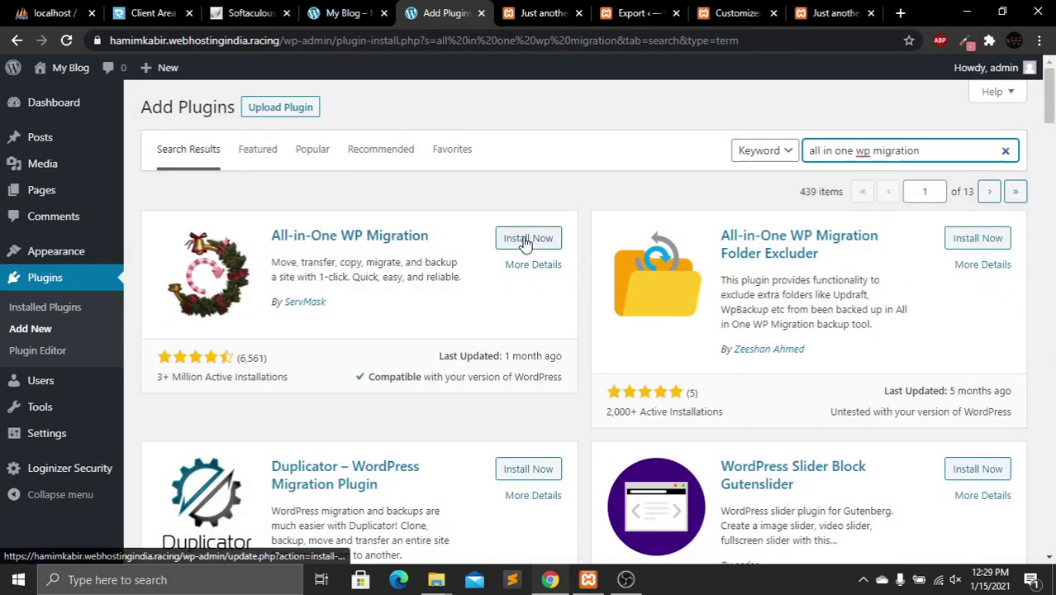
left_click(542, 238)
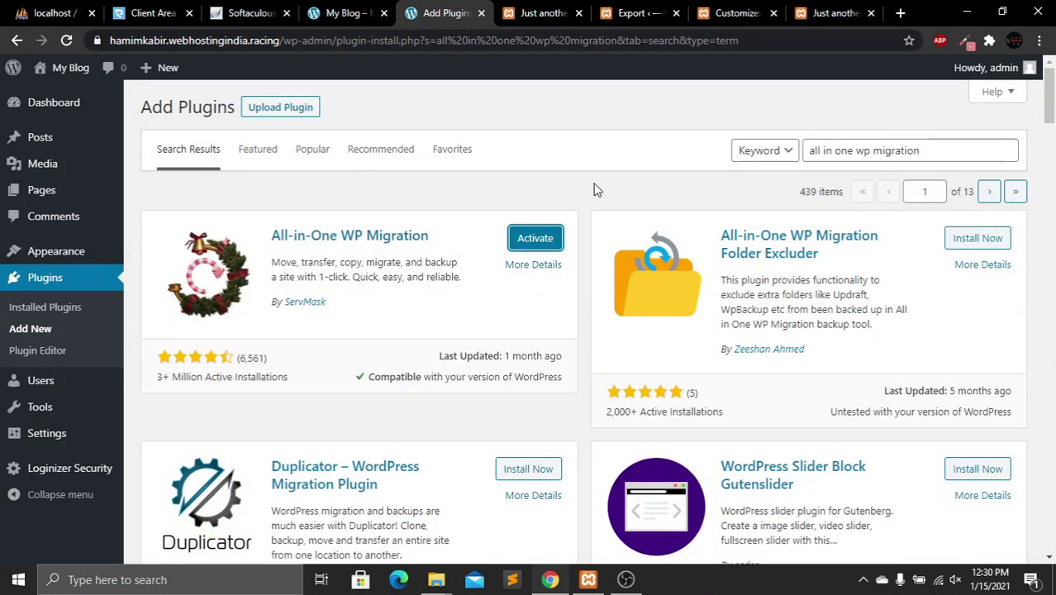
left_click(545, 237)
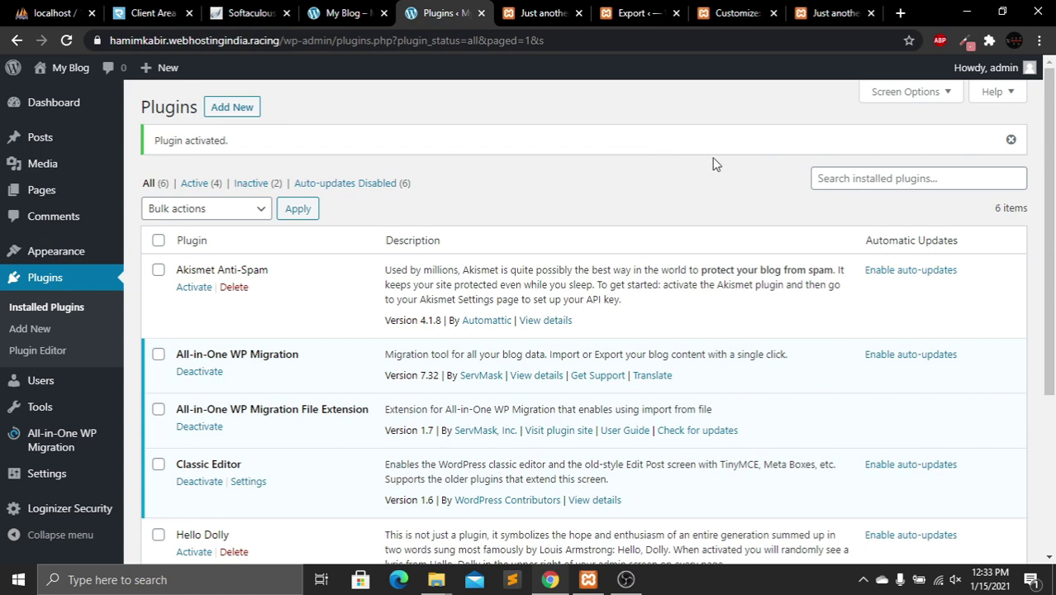
Open the All-in-One WP Migration Import page from the admin sidebar
left_click_drag(1049, 208, 1053, 364)
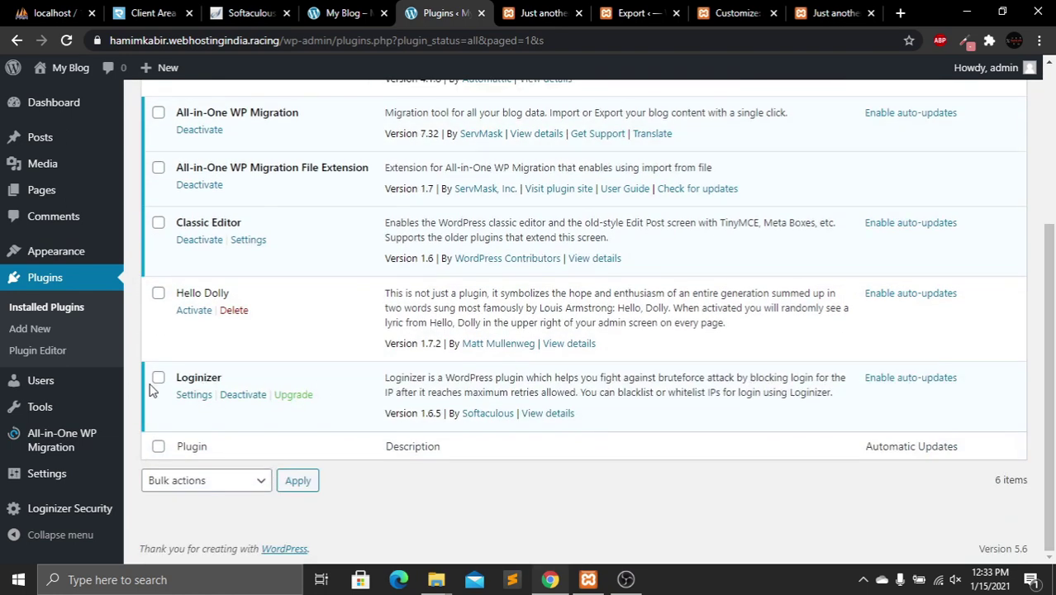
mouse_move(50, 453)
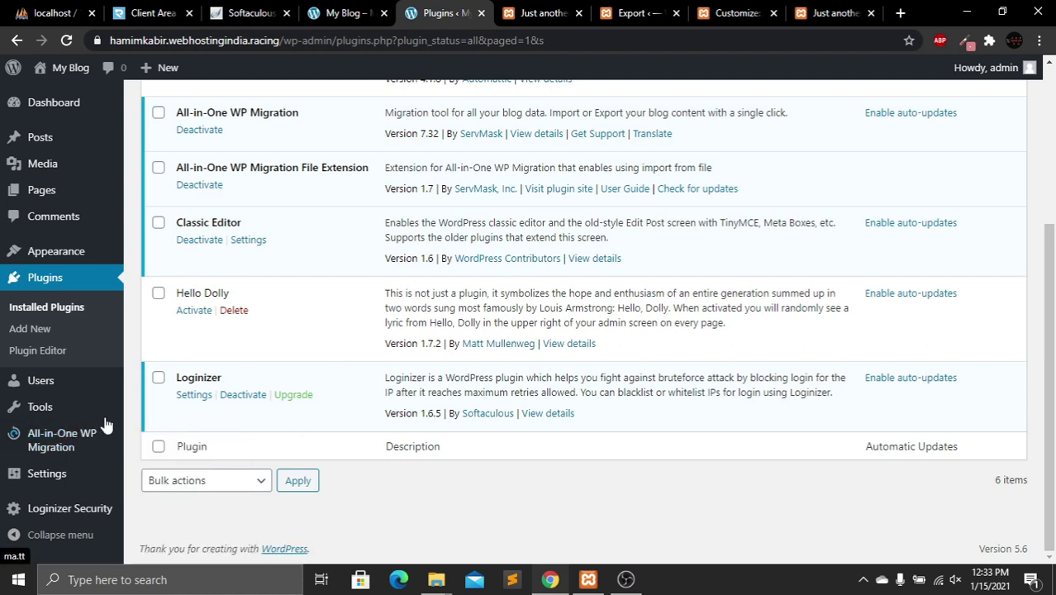
left_click(149, 459)
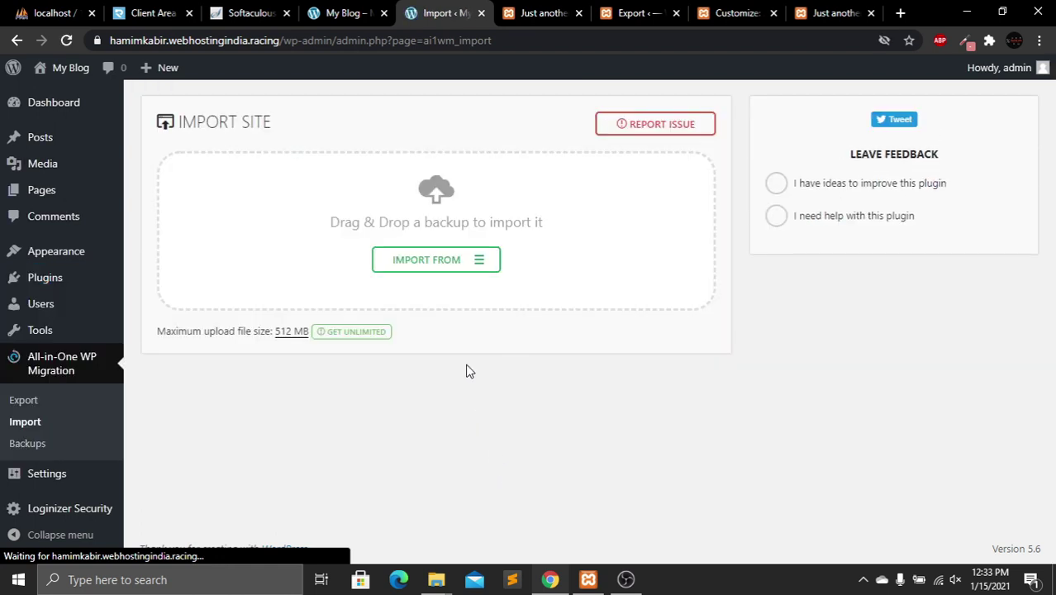
Import the localhost newgrocery .wpress backup from Downloads using Import From > File
left_click(446, 268)
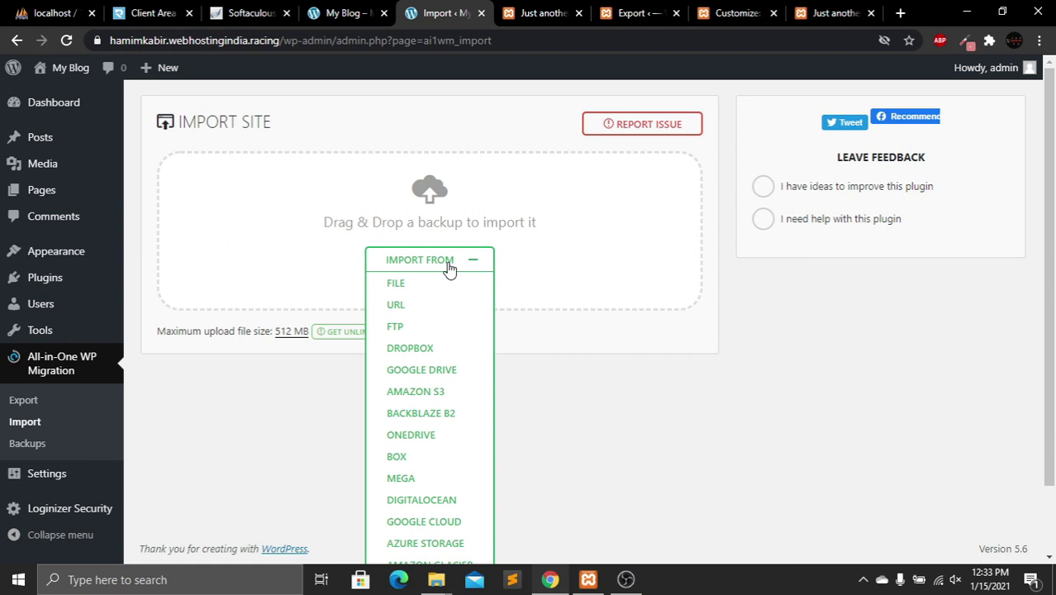
left_click(402, 283)
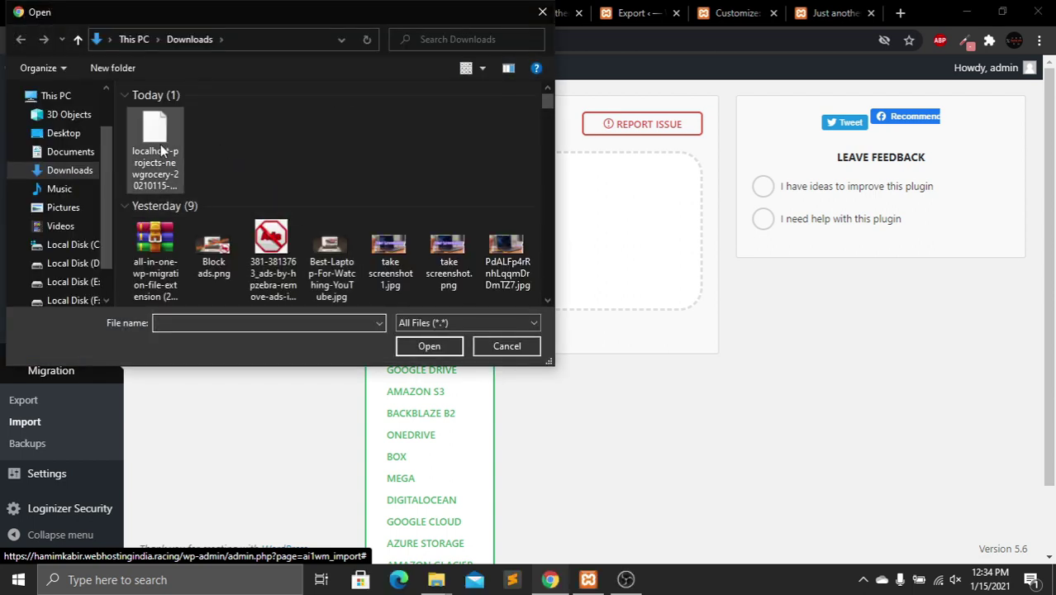
left_click(160, 144)
left_click(429, 346)
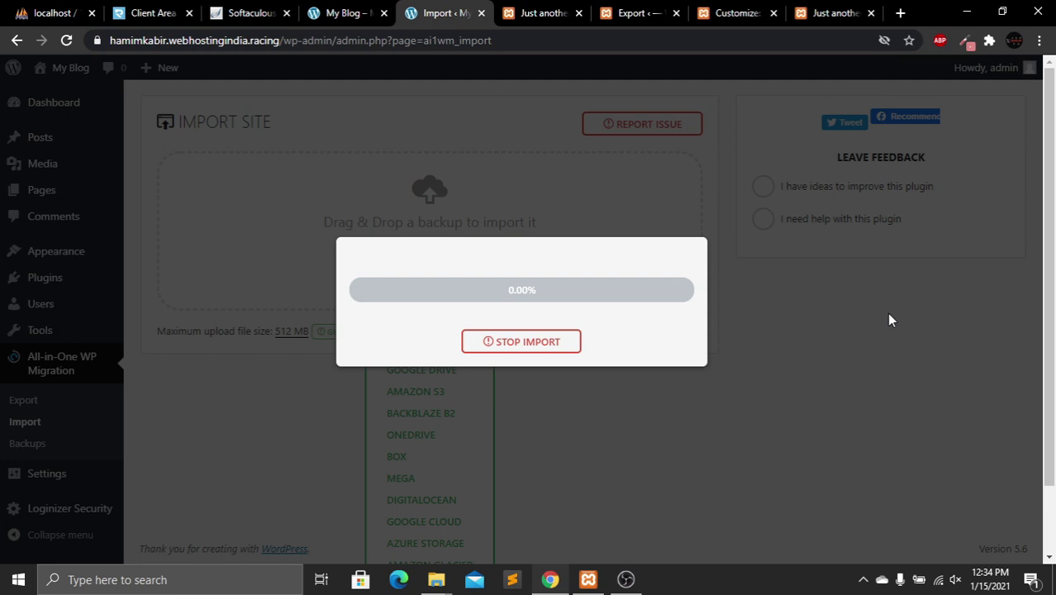
left_click(738, 13)
Switch to the localhost tab and scroll through the Grocery Store home page
left_click(832, 14)
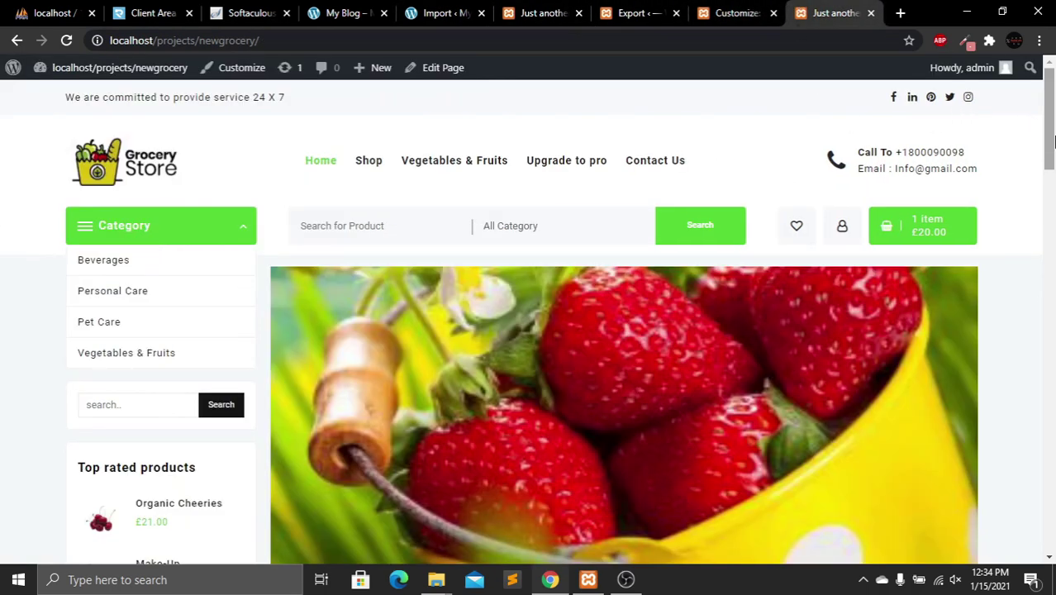
mouse_move(1050, 73)
left_mouse_down()
mouse_move(1049, 516)
mouse_move(1052, 85)
left_mouse_up()
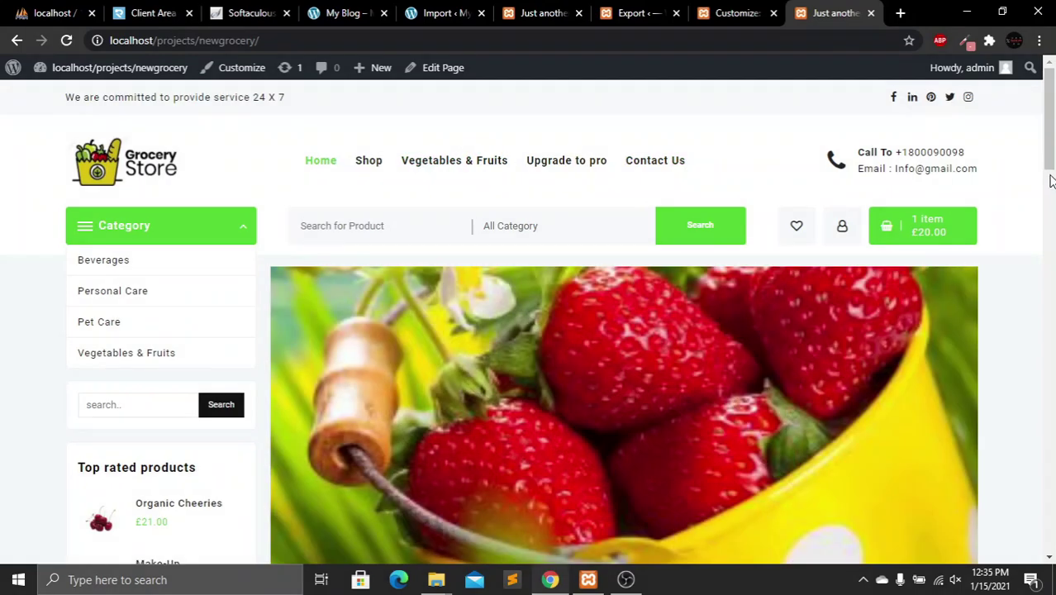
left_click_drag(1051, 180, 1050, 95)
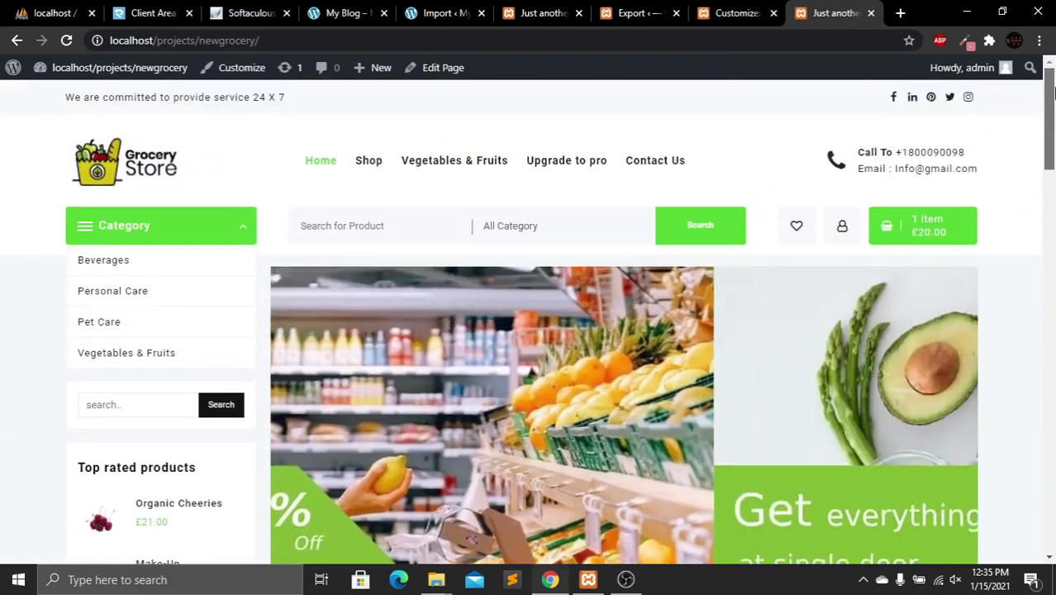